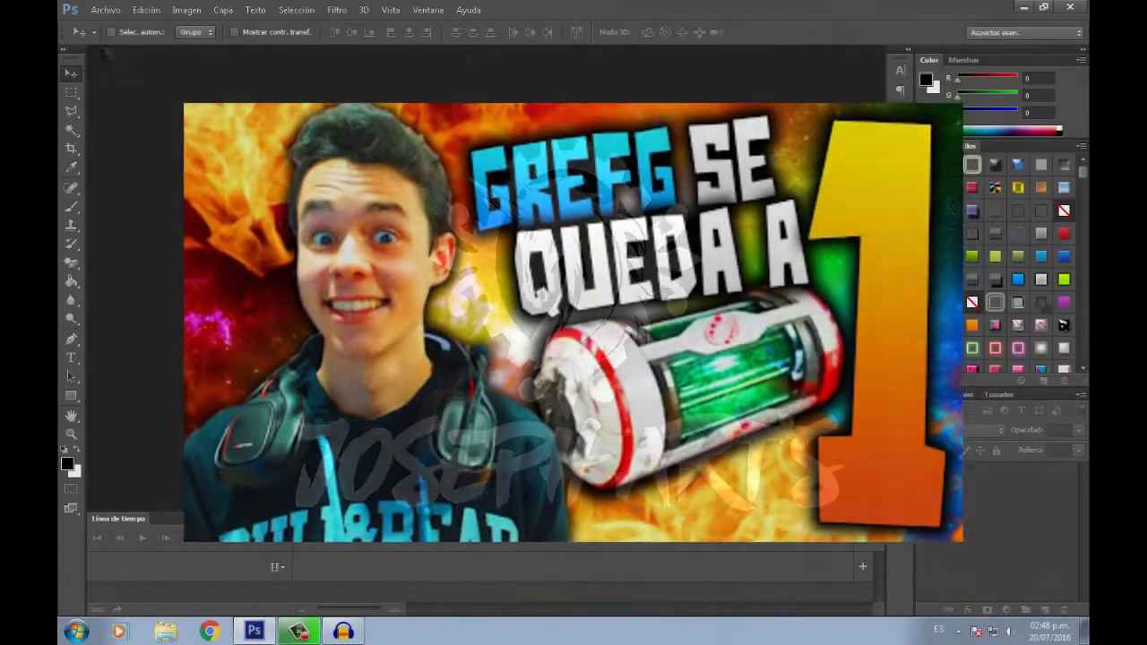
Open the Archivo (File) menu from the empty Photoshop workspace
{"action": "left_click", "coordinate": [104, 13]}
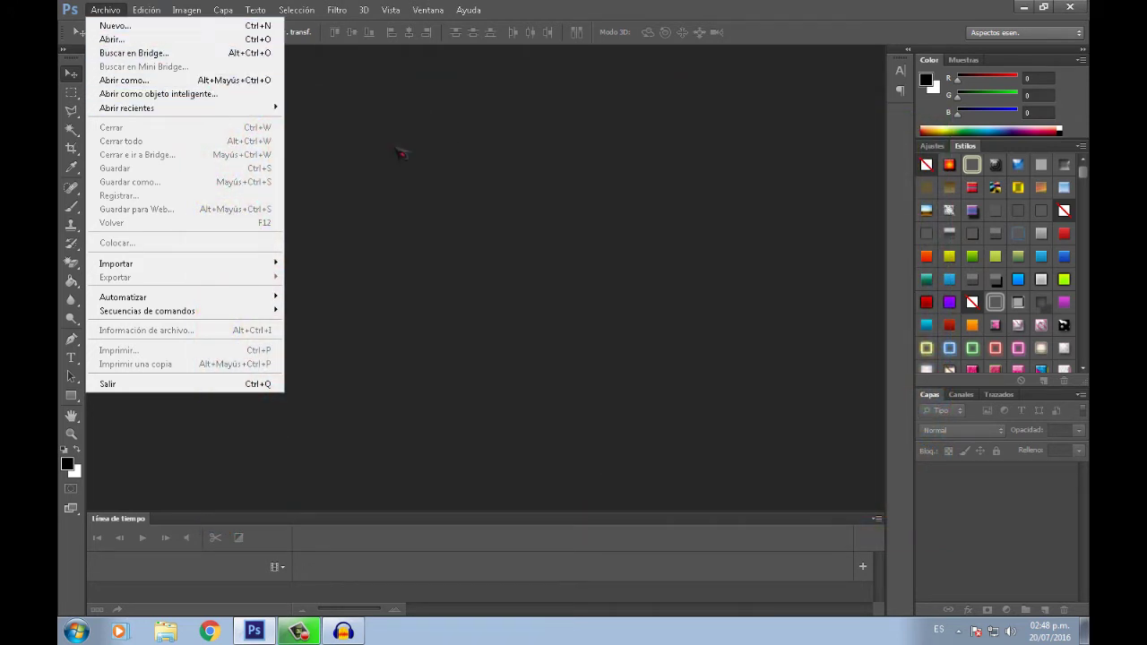
Create a 1920×1080 px, 250 px/cm RGB document with a Blanco (white) background
{"action": "left_click", "coordinate": [103, 30]}
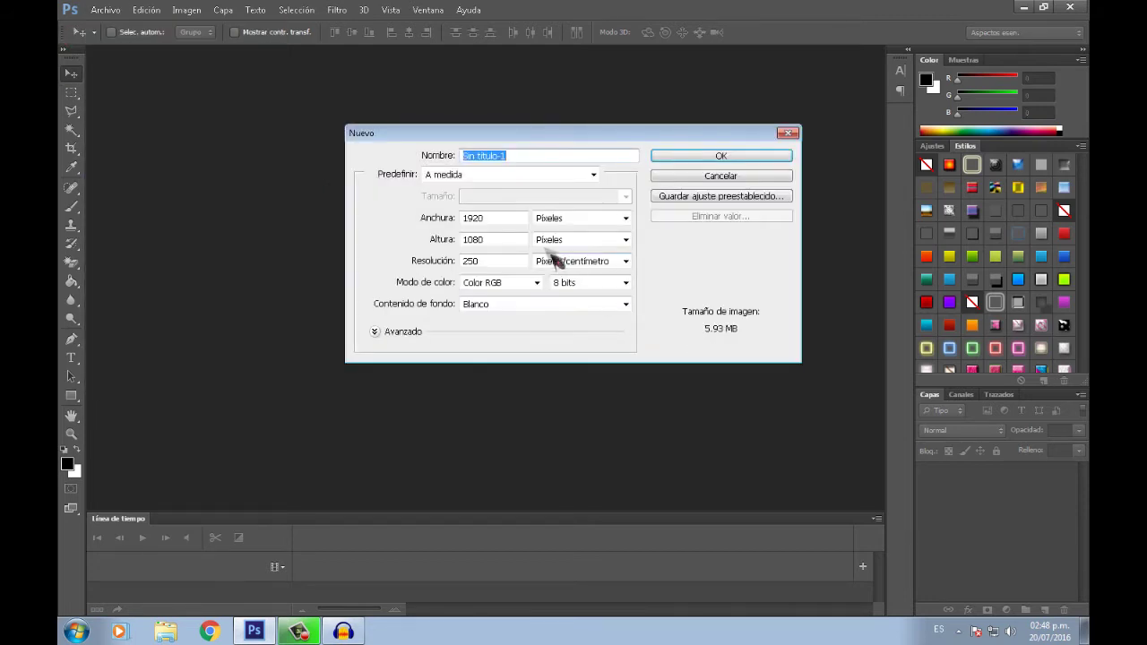
{"action": "double_click", "coordinate": [498, 220]}
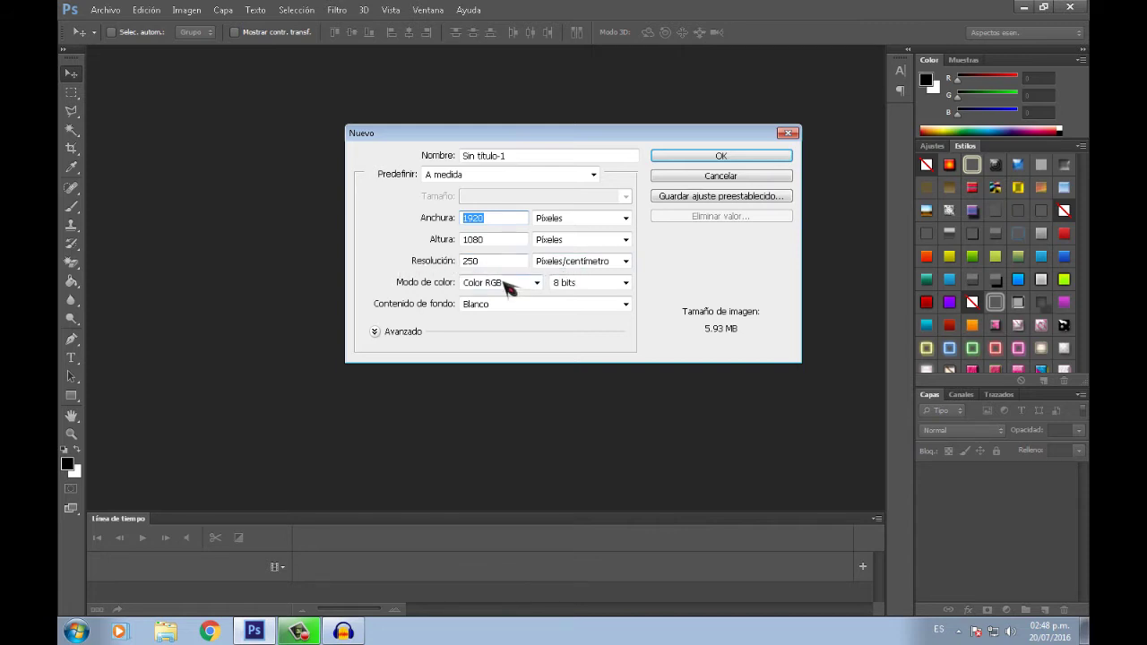
{"action": "left_click", "coordinate": [512, 304]}
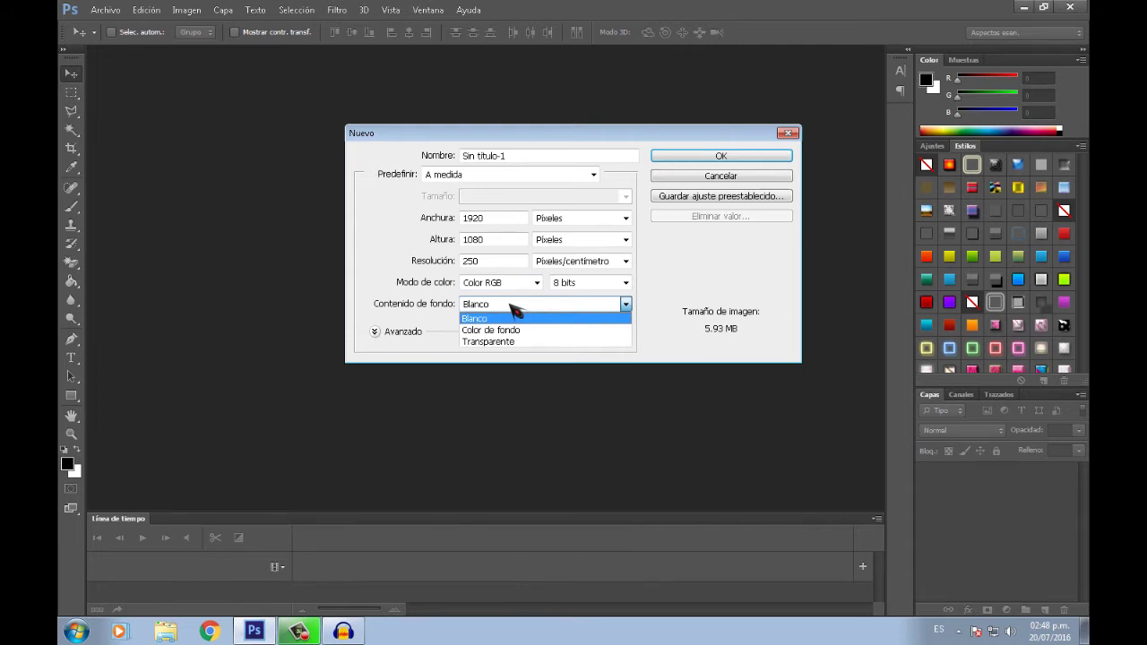
{"action": "left_click", "coordinate": [516, 308]}
{"action": "left_click", "coordinate": [508, 309]}
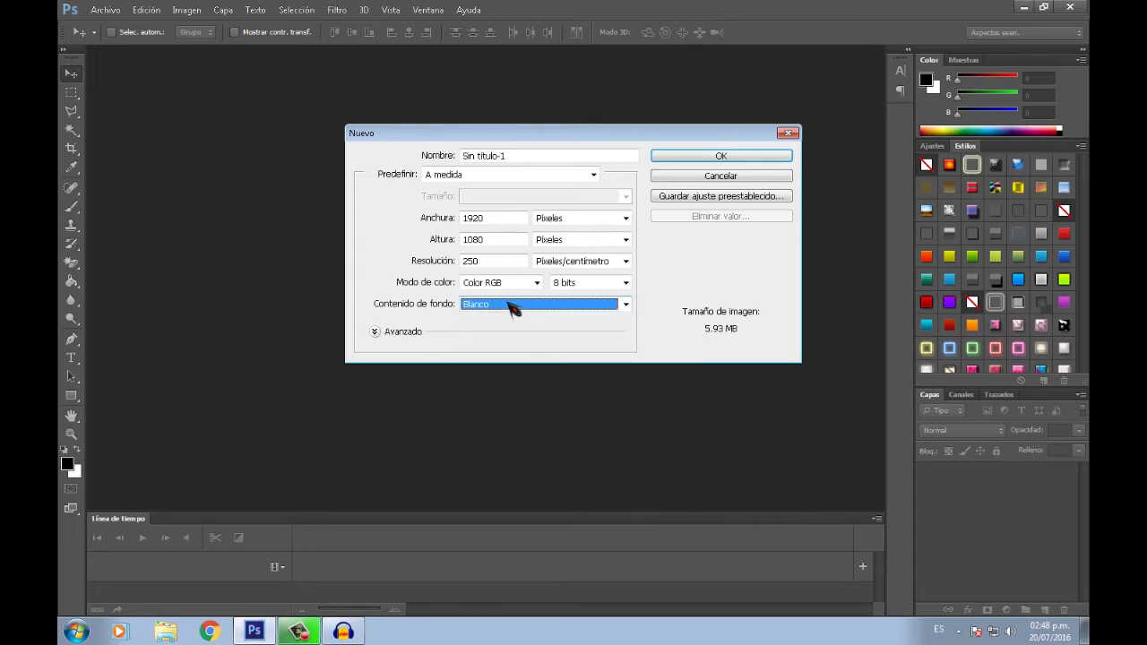
{"action": "left_click", "coordinate": [696, 167]}
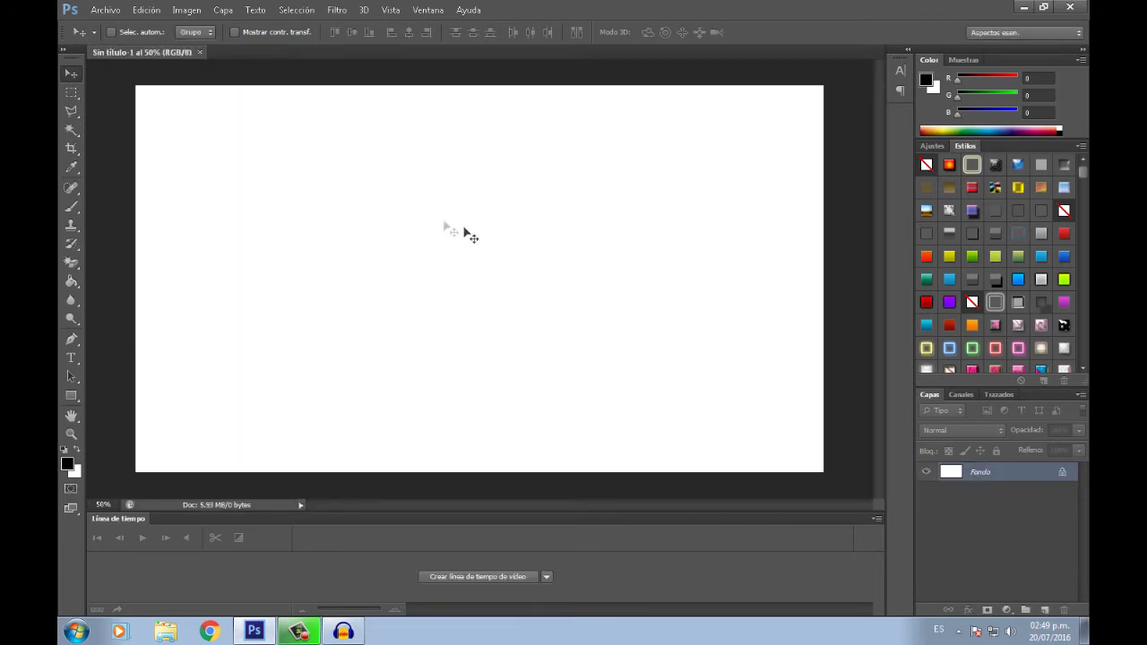
Draw a black rectangle covering the whole canvas and rasterize its layer
{"action": "left_click", "coordinate": [71, 395]}
{"action": "left_click_drag", "start_coordinate": [128, 75], "coordinate": [830, 492]}
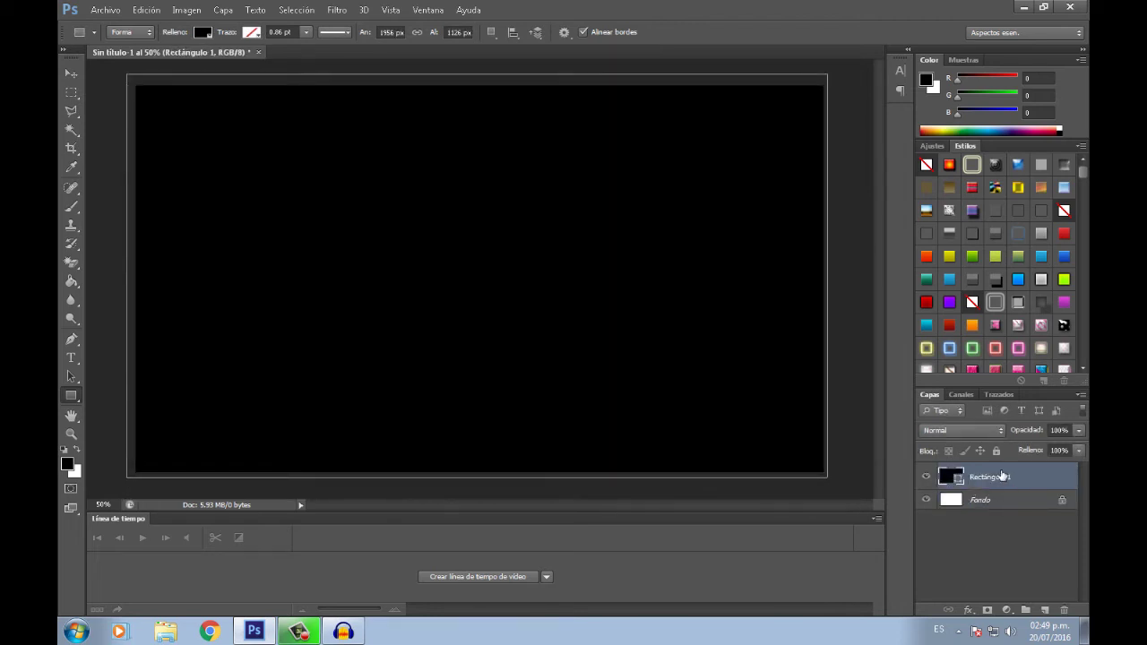
{"action": "right_click", "coordinate": [999, 476]}
{"action": "left_click", "coordinate": [769, 171]}
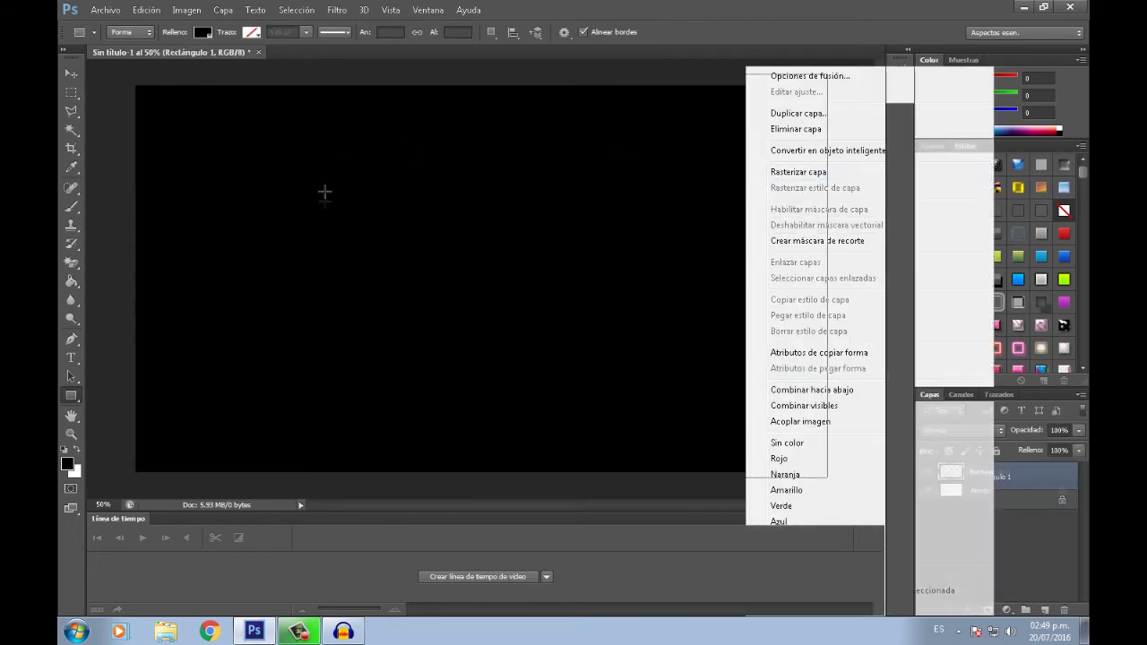
{"action": "left_click", "coordinate": [71, 73]}
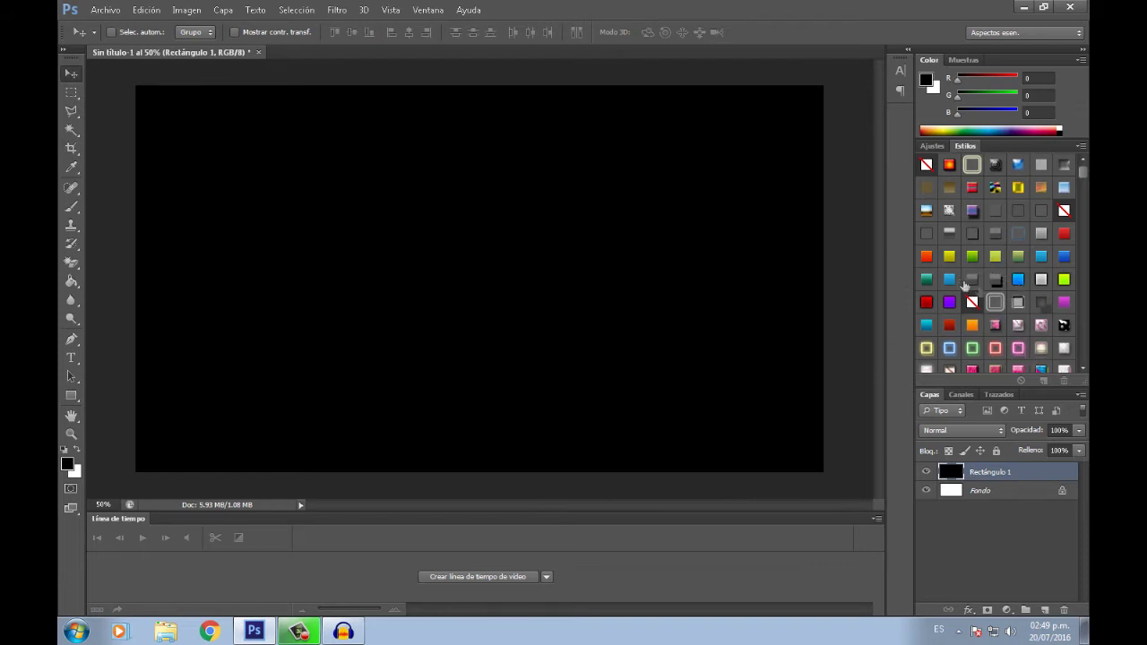
Browse the Estilos panel presets for a background style
{"action": "scroll", "coordinate": [1004, 269], "scroll_direction": "down", "scroll_amount": 3}
{"action": "scroll", "coordinate": [999, 277], "scroll_direction": "down", "scroll_amount": 3}
{"action": "scroll", "coordinate": [997, 285], "scroll_direction": "down", "scroll_amount": 3}
{"action": "scroll", "coordinate": [995, 290], "scroll_direction": "down", "scroll_amount": 3}
{"action": "scroll", "coordinate": [995, 290], "scroll_direction": "up", "scroll_amount": 5}
{"action": "scroll", "coordinate": [990, 296], "scroll_direction": "up", "scroll_amount": 5}
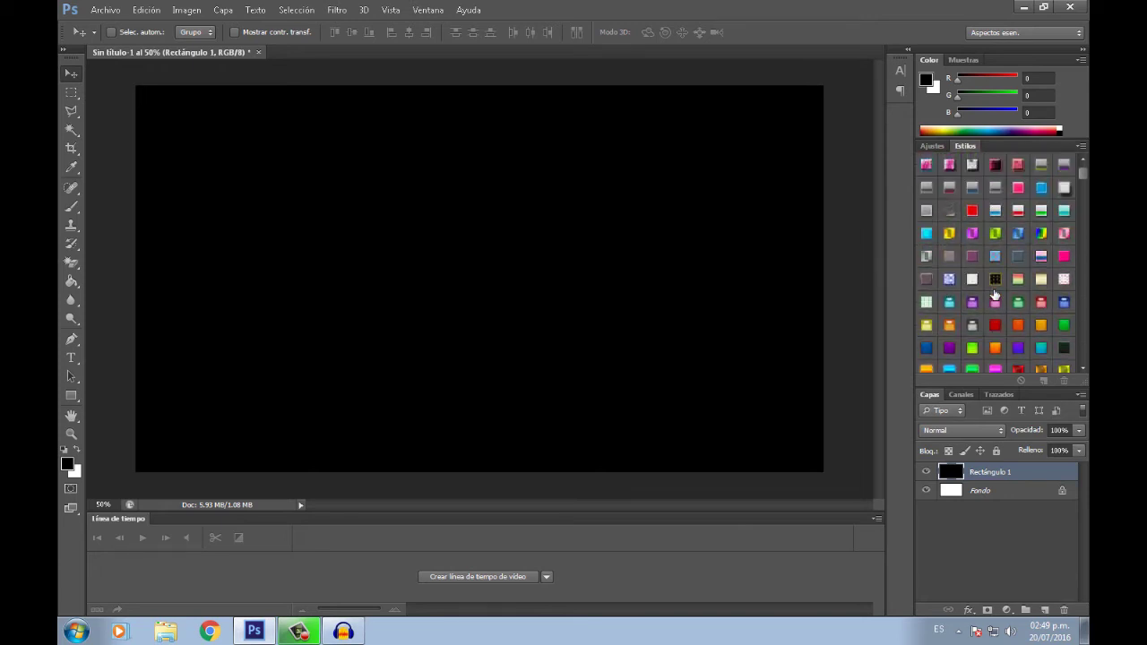
{"action": "scroll", "coordinate": [956, 321], "scroll_direction": "up", "scroll_amount": 3}
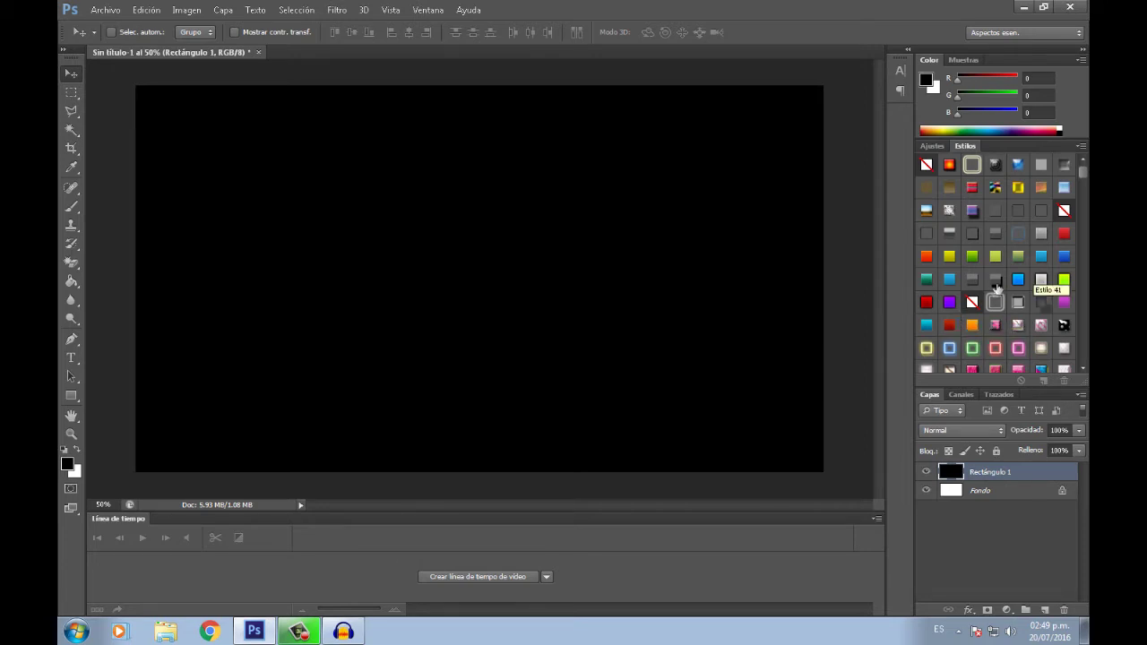
{"action": "scroll", "coordinate": [986, 296], "scroll_direction": "down", "scroll_amount": 2}
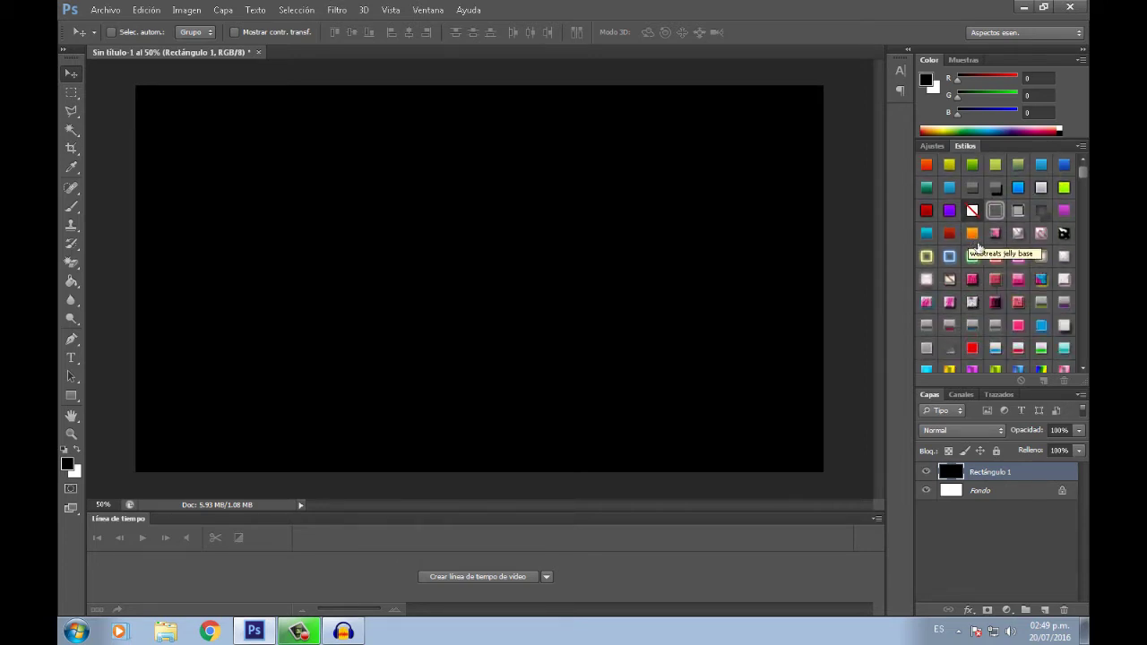
{"action": "scroll", "coordinate": [979, 246], "scroll_direction": "up", "scroll_amount": 1}
Apply the orange gradient Estilos preset to Rectángulo 1 and collapse its effects list
{"action": "left_click", "coordinate": [974, 258]}
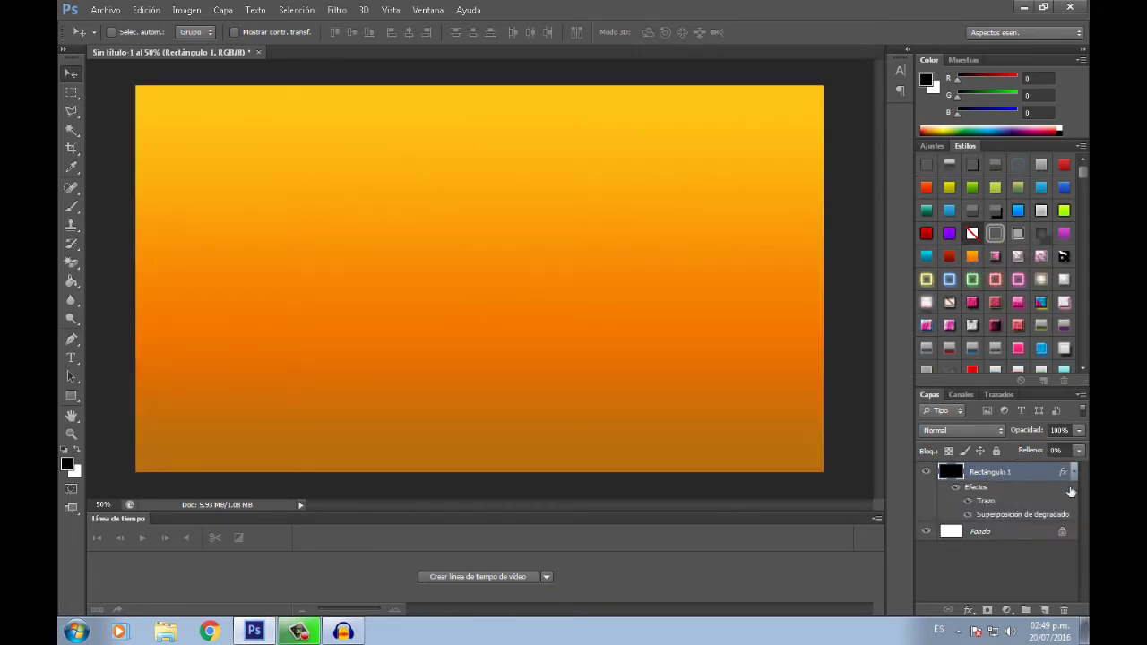
{"action": "left_click", "coordinate": [1077, 473]}
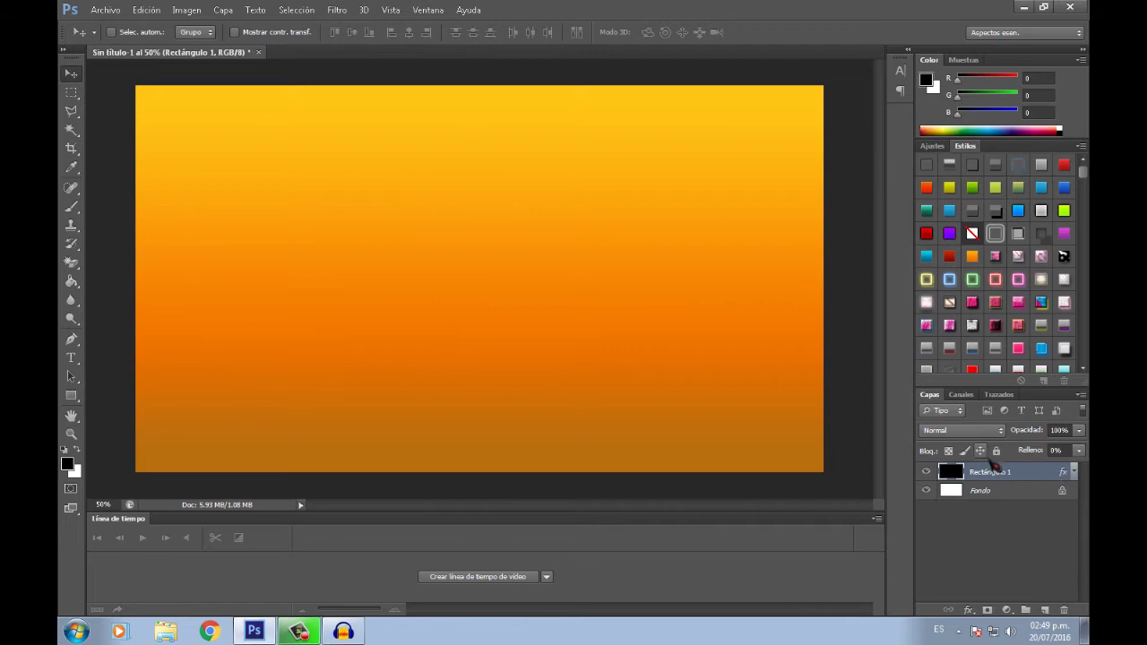
{"action": "scroll", "coordinate": [949, 356], "scroll_direction": "down", "scroll_amount": 3}
{"action": "scroll", "coordinate": [949, 356], "scroll_direction": "down", "scroll_amount": 2}
{"action": "scroll", "coordinate": [949, 356], "scroll_direction": "down", "scroll_amount": 2}
{"action": "scroll", "coordinate": [949, 355], "scroll_direction": "down", "scroll_amount": 2}
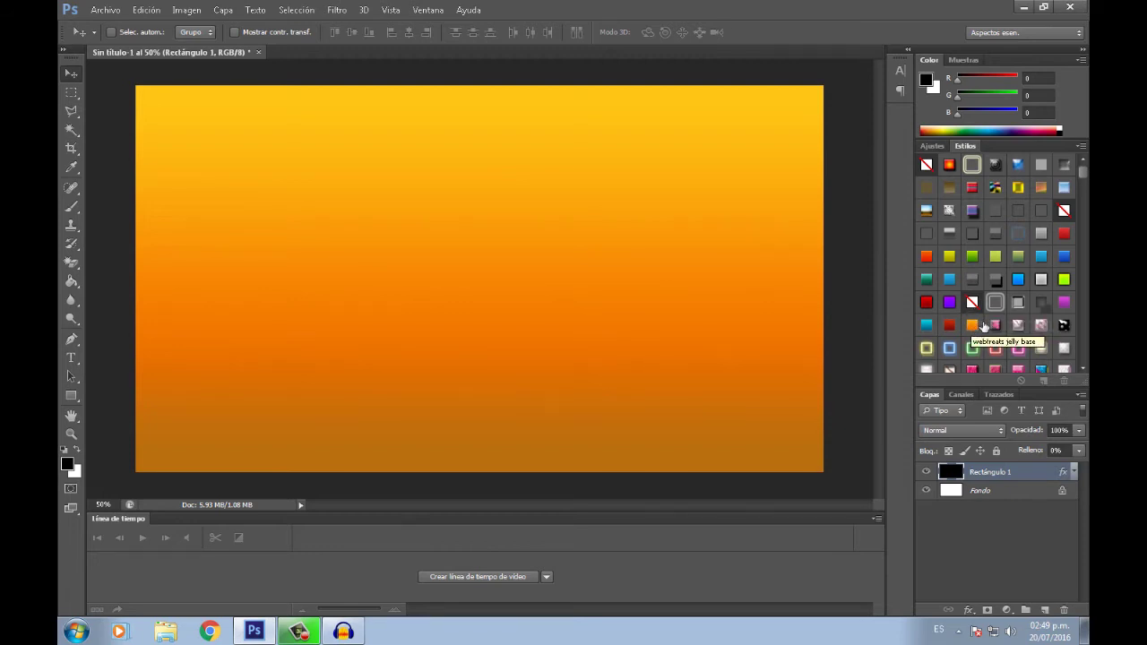
{"action": "scroll", "coordinate": [986, 305], "scroll_direction": "down", "scroll_amount": 4}
{"action": "scroll", "coordinate": [986, 305], "scroll_direction": "down", "scroll_amount": 4}
{"action": "scroll", "coordinate": [986, 305], "scroll_direction": "up", "scroll_amount": 4}
{"action": "scroll", "coordinate": [977, 309], "scroll_direction": "up", "scroll_amount": 4}
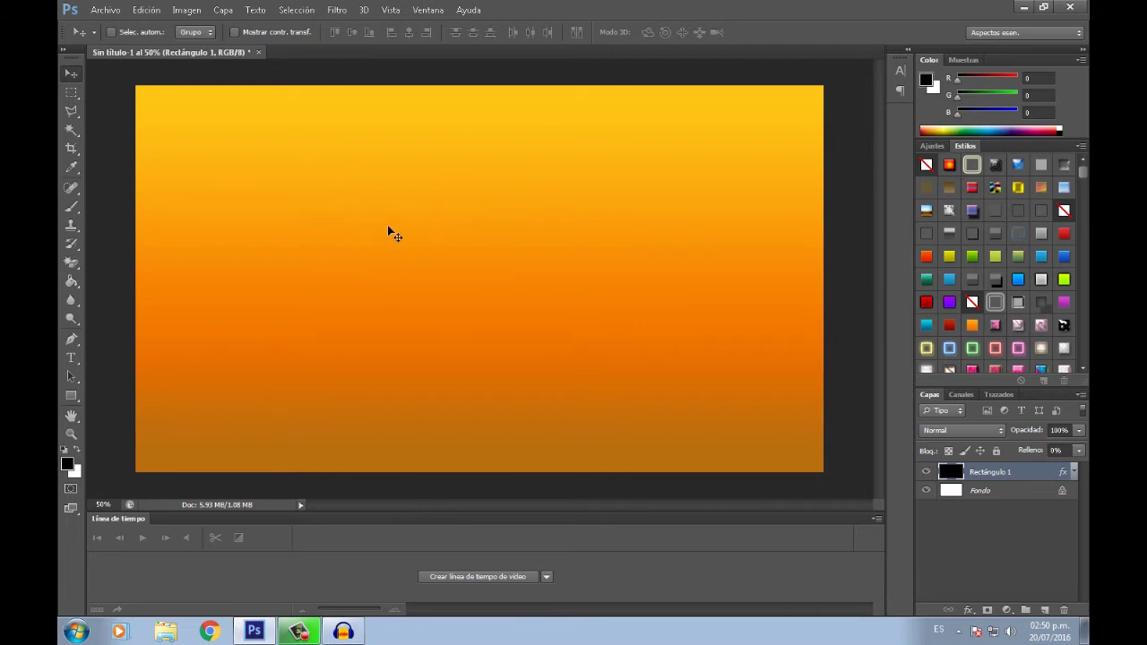
{"action": "left_click", "coordinate": [104, 9]}
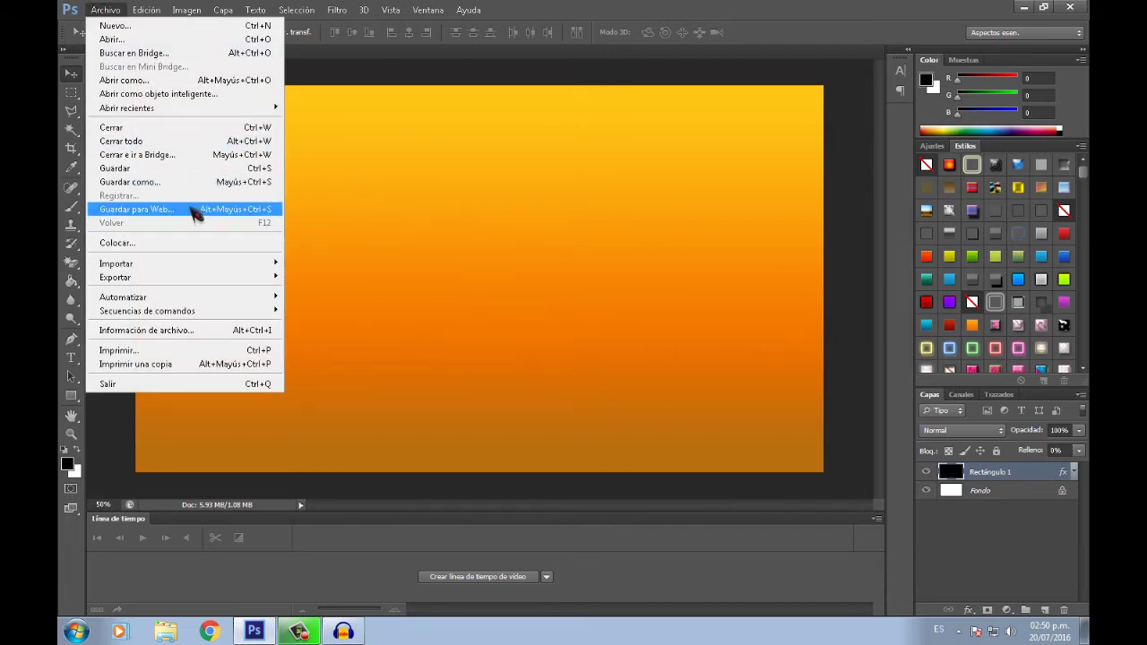
{"action": "left_click", "coordinate": [321, 211]}
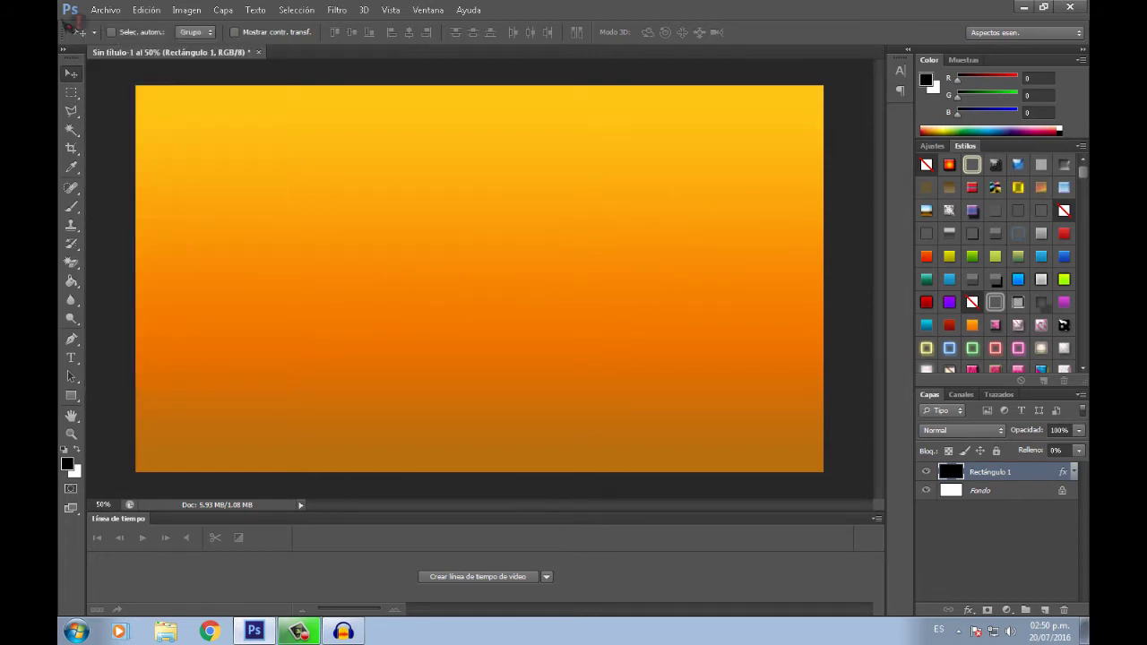
{"action": "left_click", "coordinate": [373, 198]}
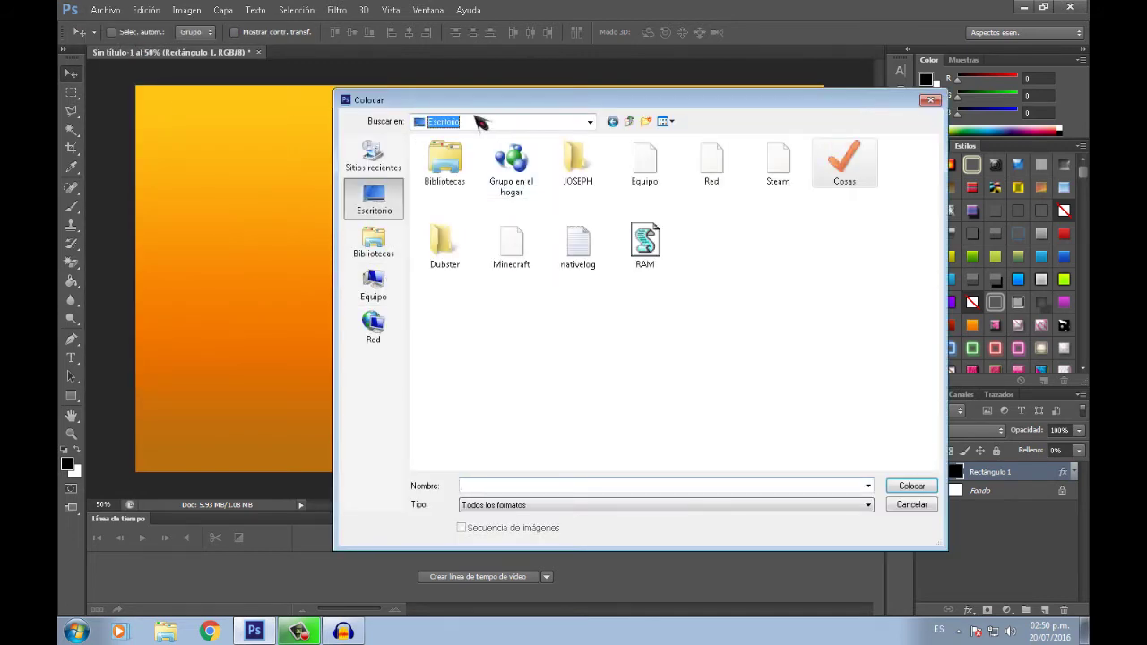
{"action": "double_click", "coordinate": [588, 182]}
{"action": "double_click", "coordinate": [585, 262]}
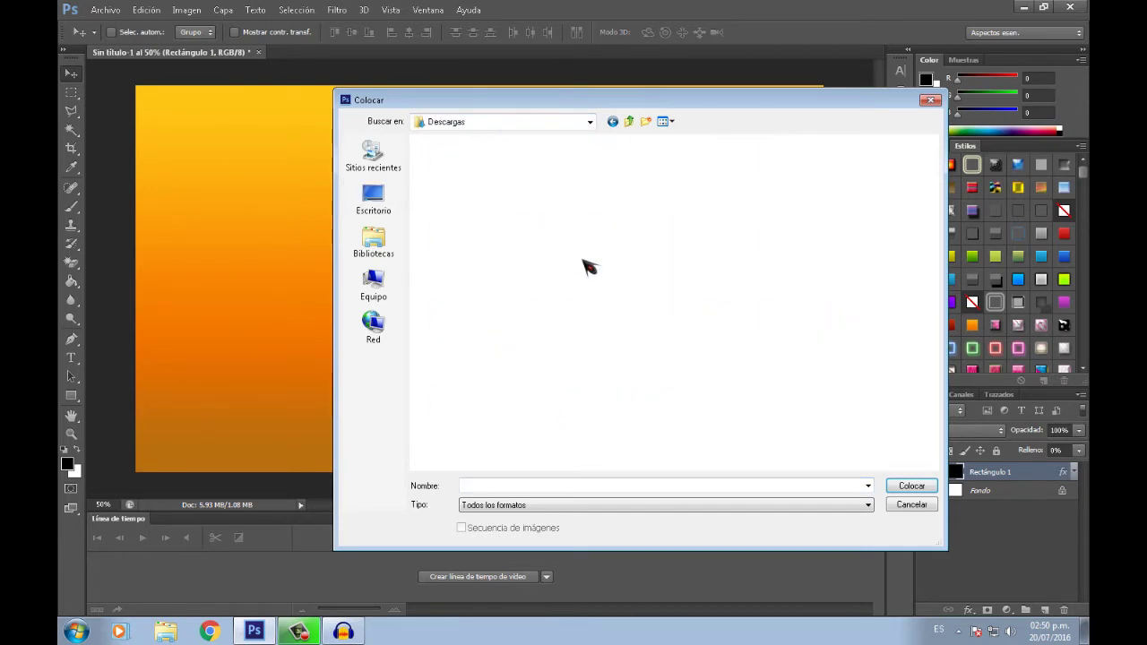
{"action": "double_click", "coordinate": [532, 313]}
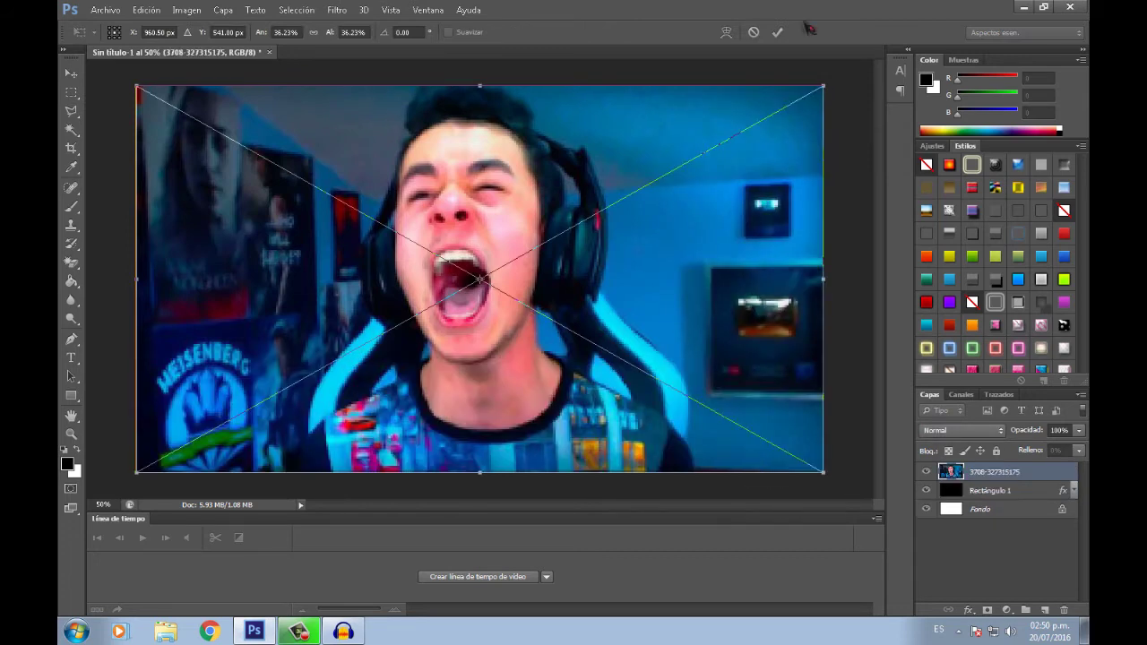
{"action": "left_click", "coordinate": [777, 31]}
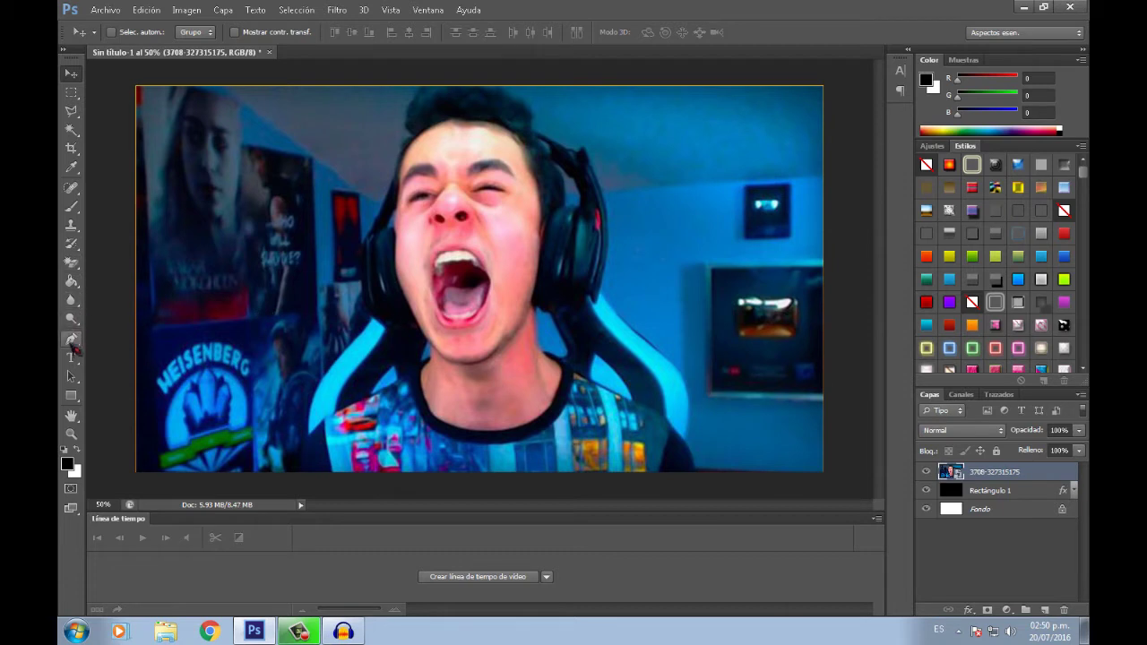
With the standard Pen tool, trace from the bottom edge up the right shoulder and headphones
{"action": "left_click", "coordinate": [72, 341]}
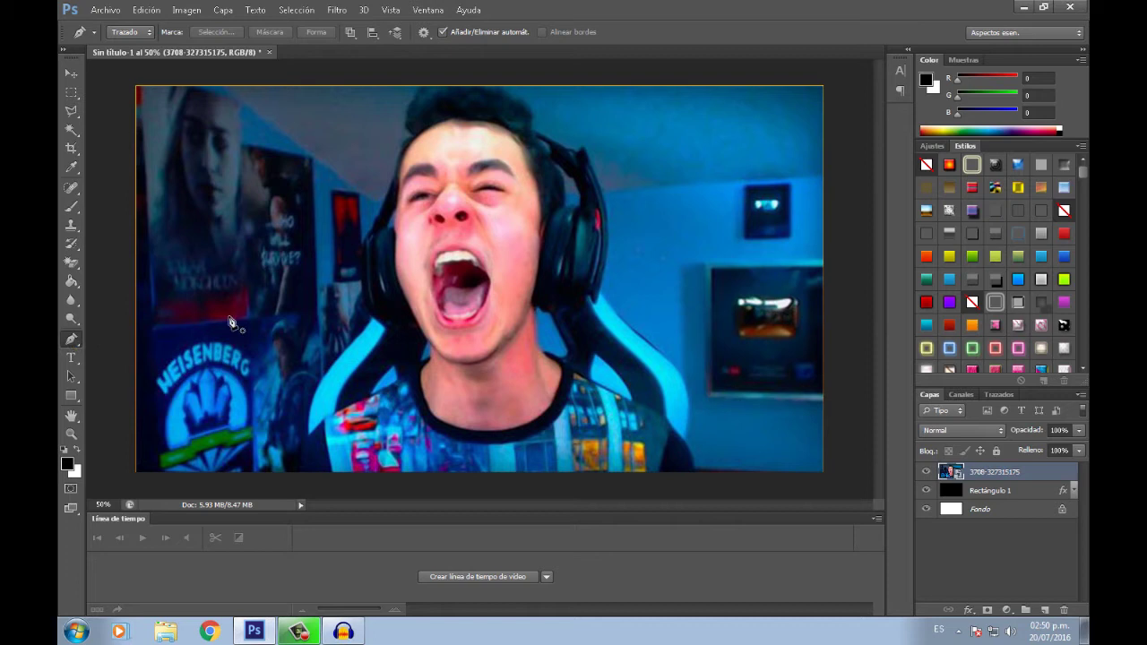
{"action": "right_click", "coordinate": [75, 341]}
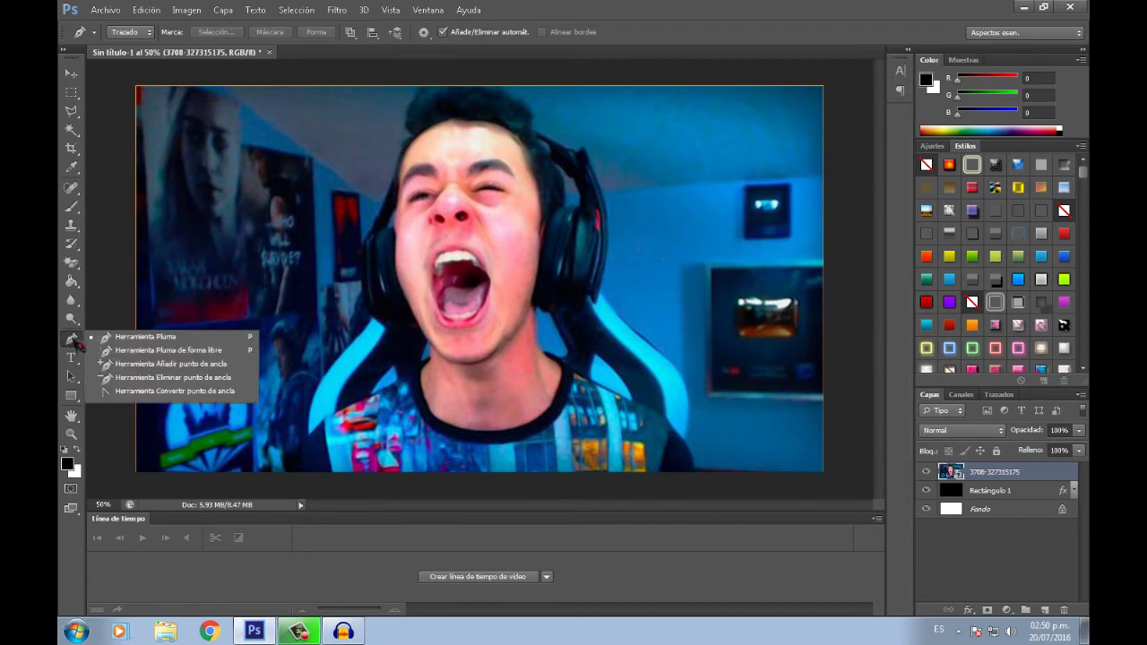
{"action": "left_click", "coordinate": [129, 339]}
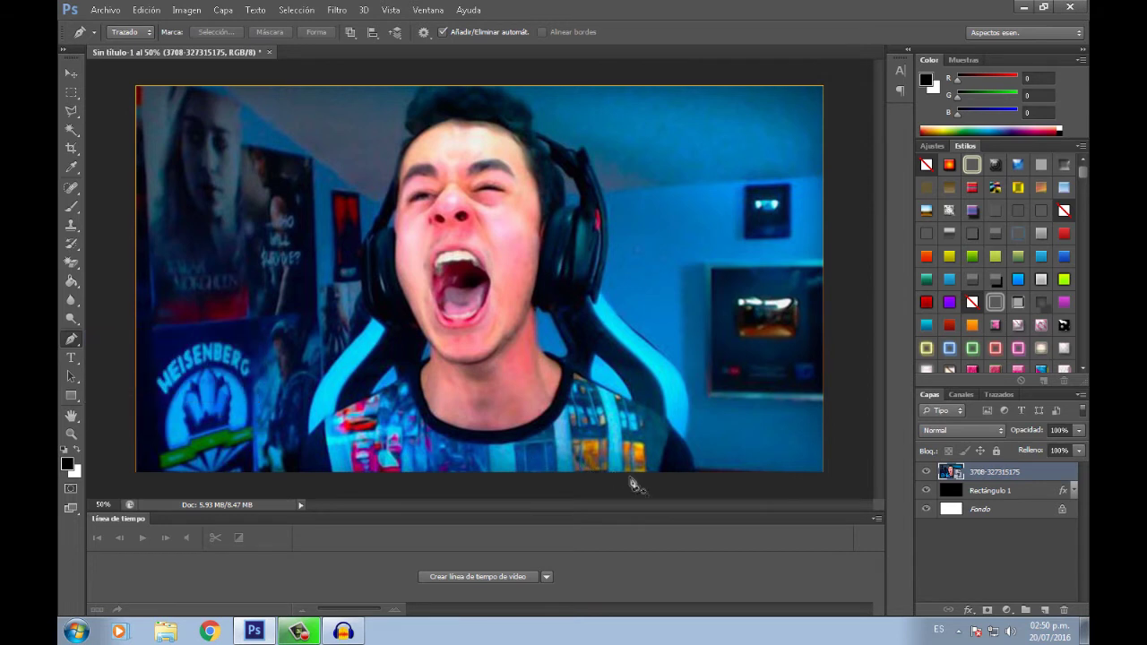
{"action": "left_click", "coordinate": [694, 473]}
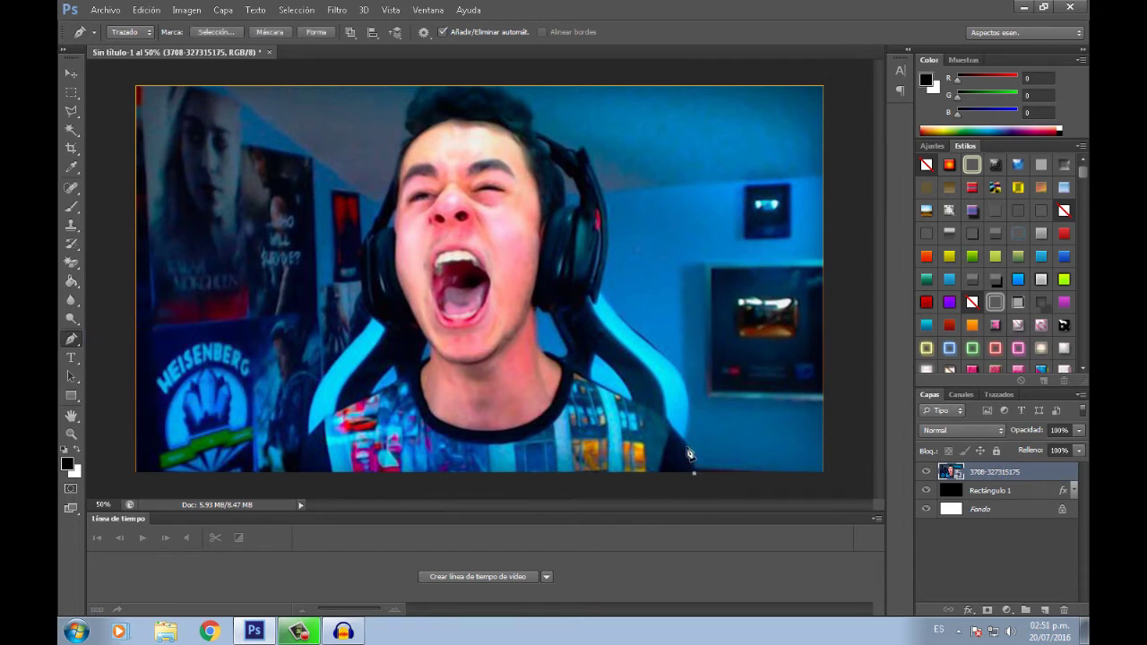
{"action": "left_click", "coordinate": [658, 417]}
{"action": "left_click", "coordinate": [567, 309]}
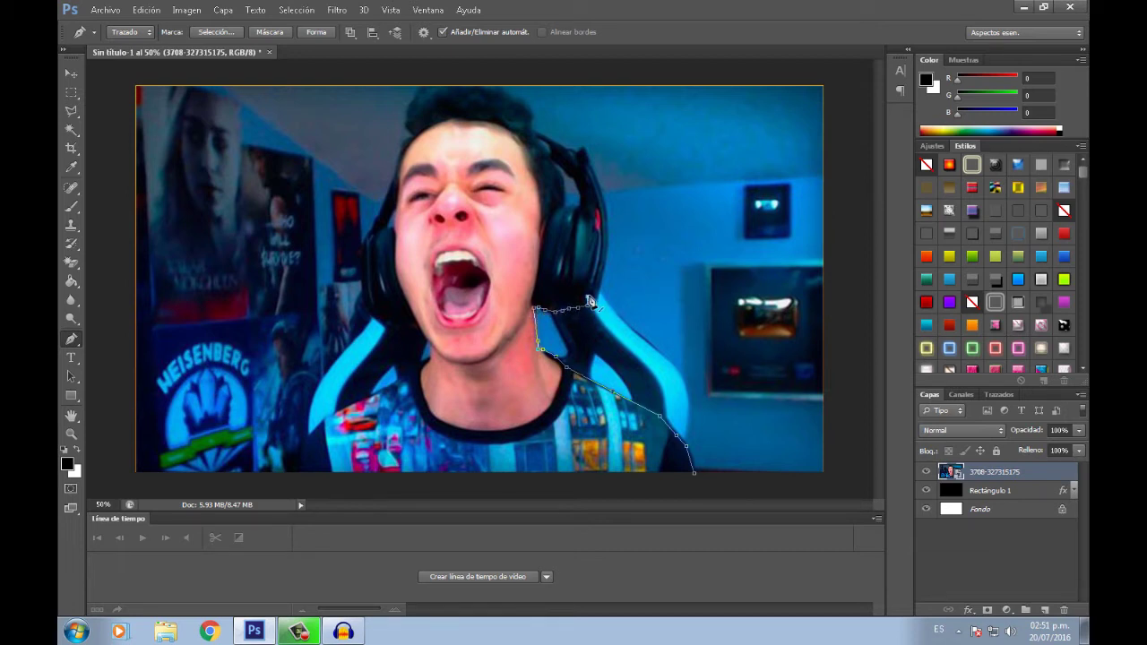
{"action": "left_click", "coordinate": [602, 274]}
{"action": "left_click", "coordinate": [611, 234]}
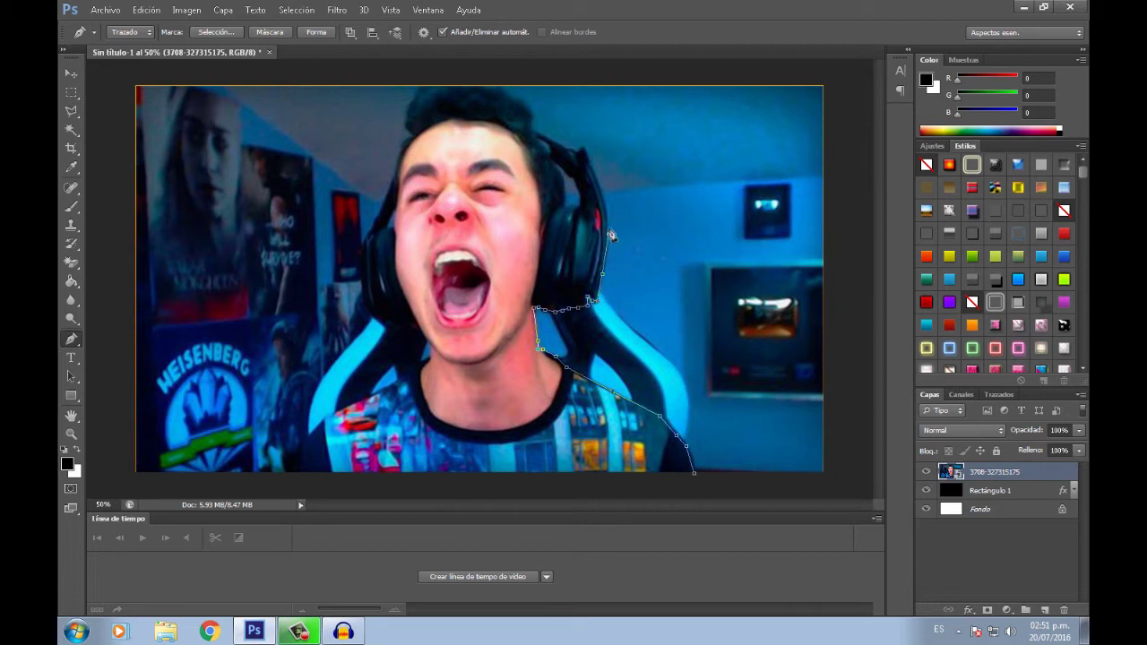
{"action": "left_click", "coordinate": [597, 176]}
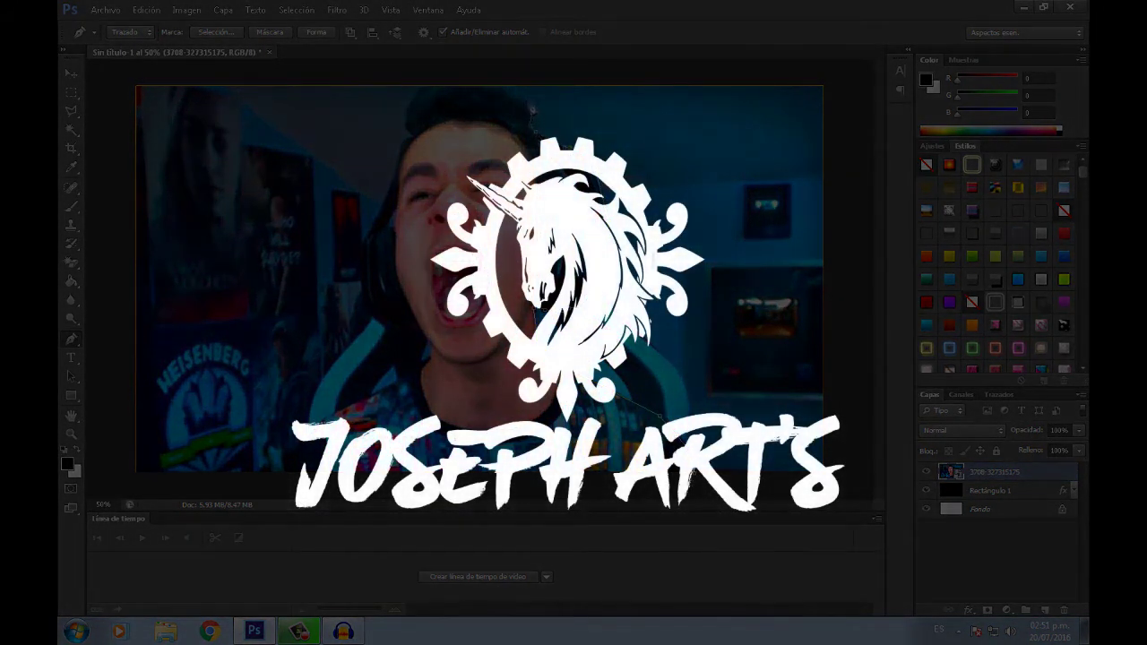
Curve the path over the head, down the left shoulder, and close it at the start
{"action": "left_click_drag", "start_coordinate": [504, 95], "coordinate": [411, 126]}
{"action": "left_click", "coordinate": [362, 288]}
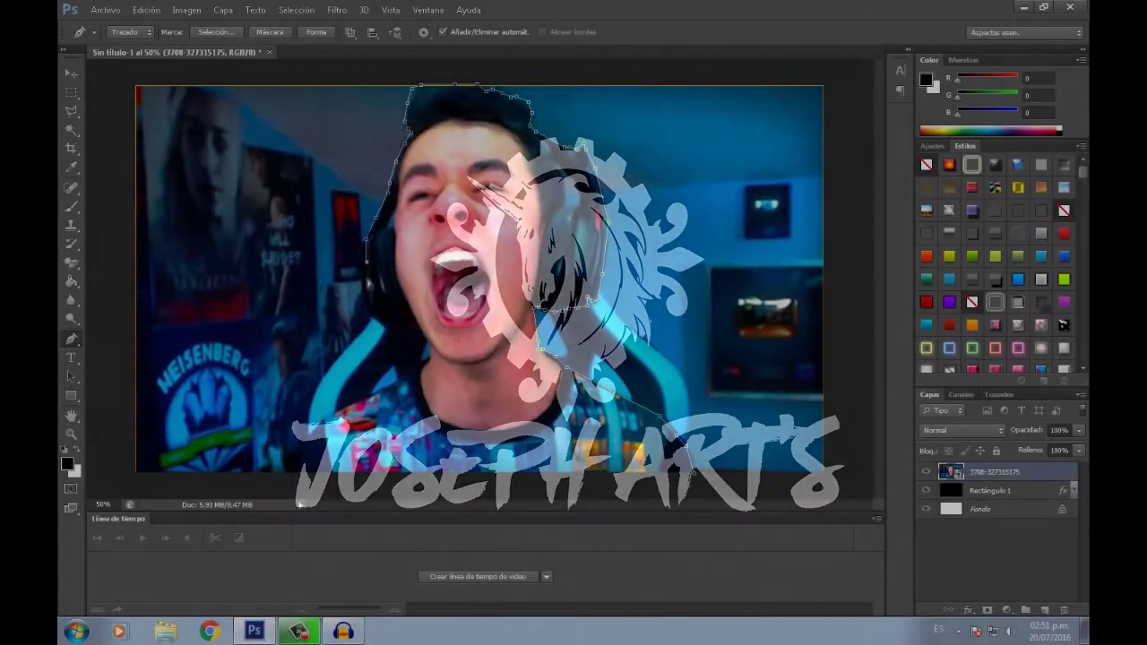
{"action": "left_click", "coordinate": [372, 320]}
{"action": "left_click", "coordinate": [401, 328]}
{"action": "left_click", "coordinate": [428, 355]}
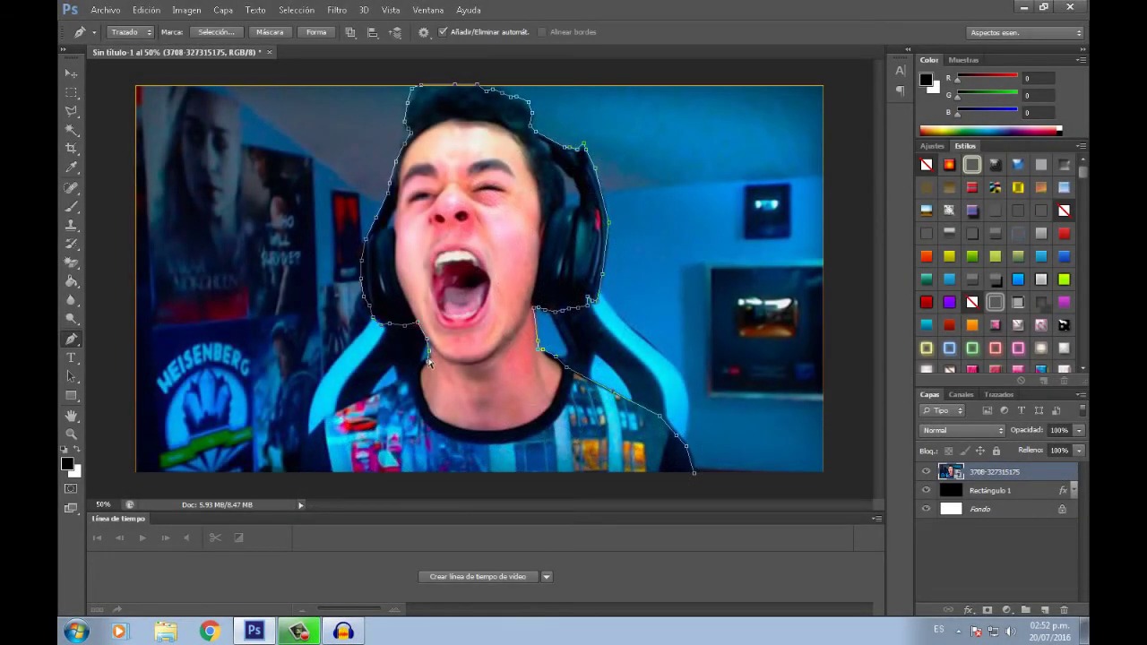
{"action": "left_click", "coordinate": [393, 384]}
{"action": "left_click", "coordinate": [358, 401]}
{"action": "left_click", "coordinate": [321, 422]}
{"action": "left_click", "coordinate": [298, 455]}
{"action": "left_click", "coordinate": [695, 478]}
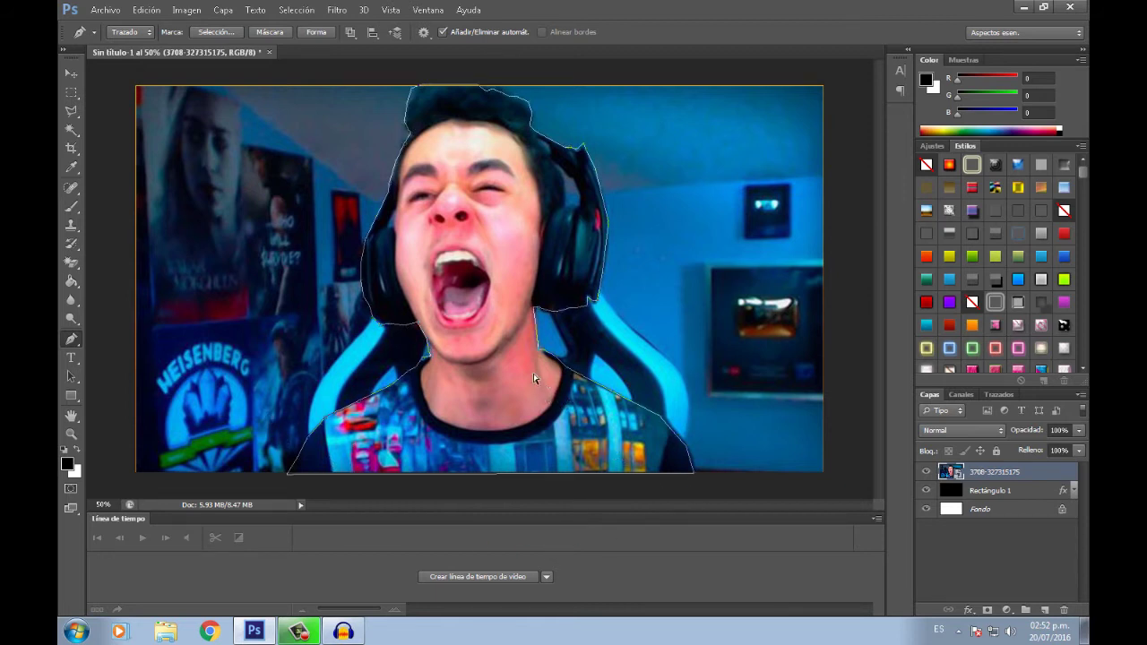
{"action": "key", "text": "ctrl+j"}
Turn the path into a selection, copy the man to Capa 1, and delete the original photo layer
{"action": "right_click", "coordinate": [504, 375]}
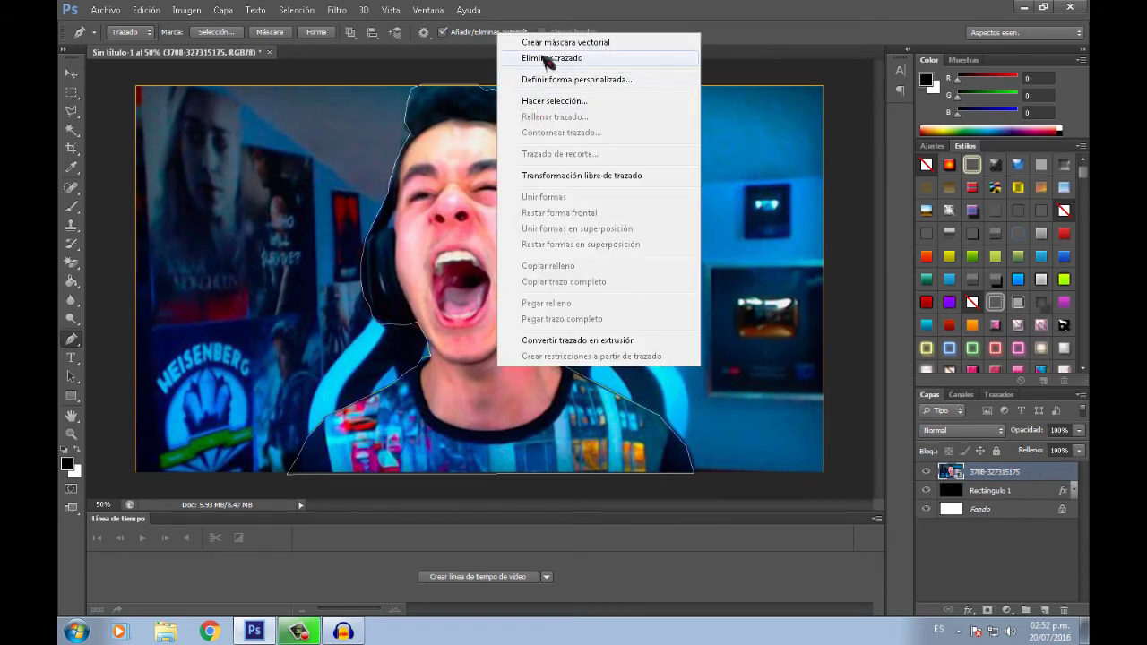
{"action": "left_click", "coordinate": [553, 103]}
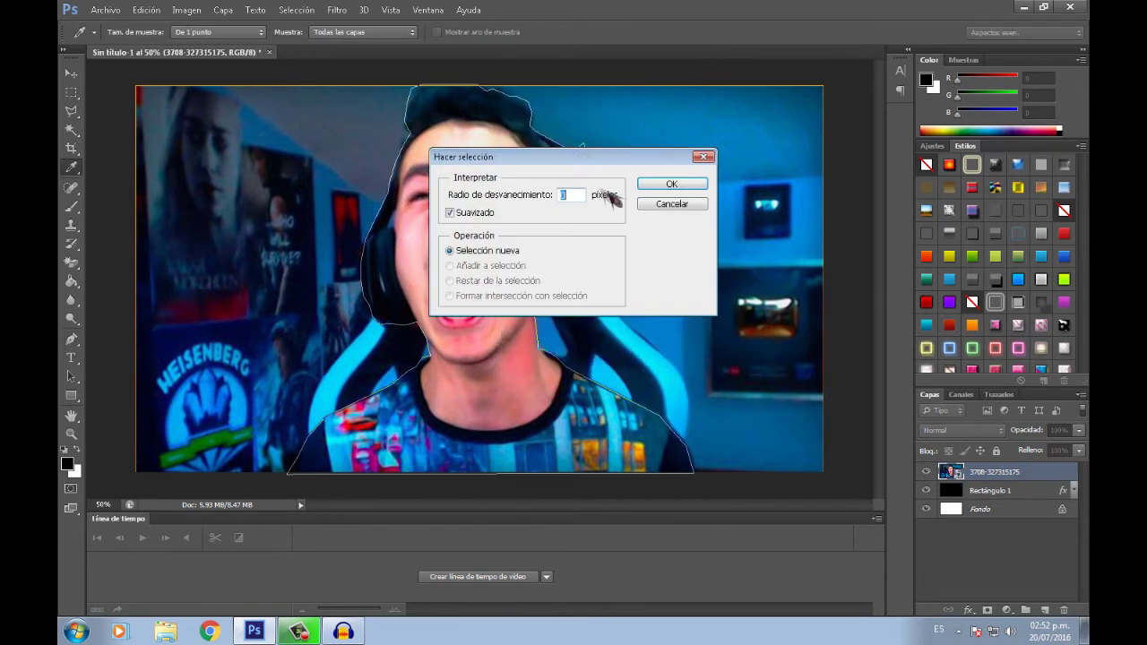
{"action": "left_click", "coordinate": [665, 183]}
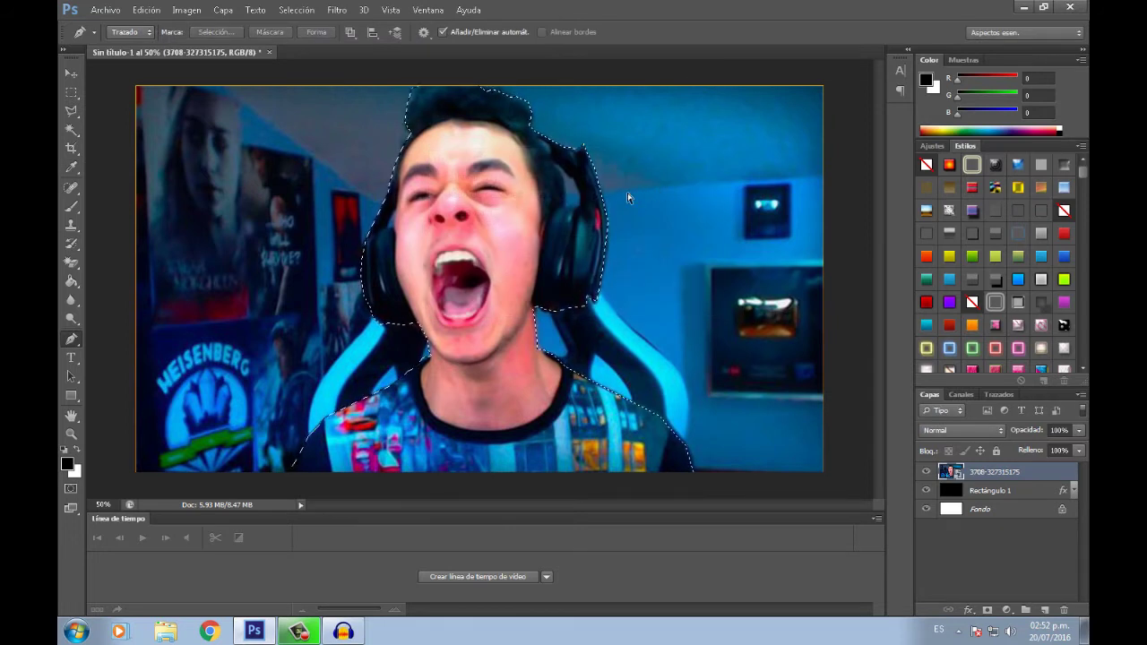
{"action": "key", "text": "ctrl+j"}
{"action": "left_click", "coordinate": [926, 491]}
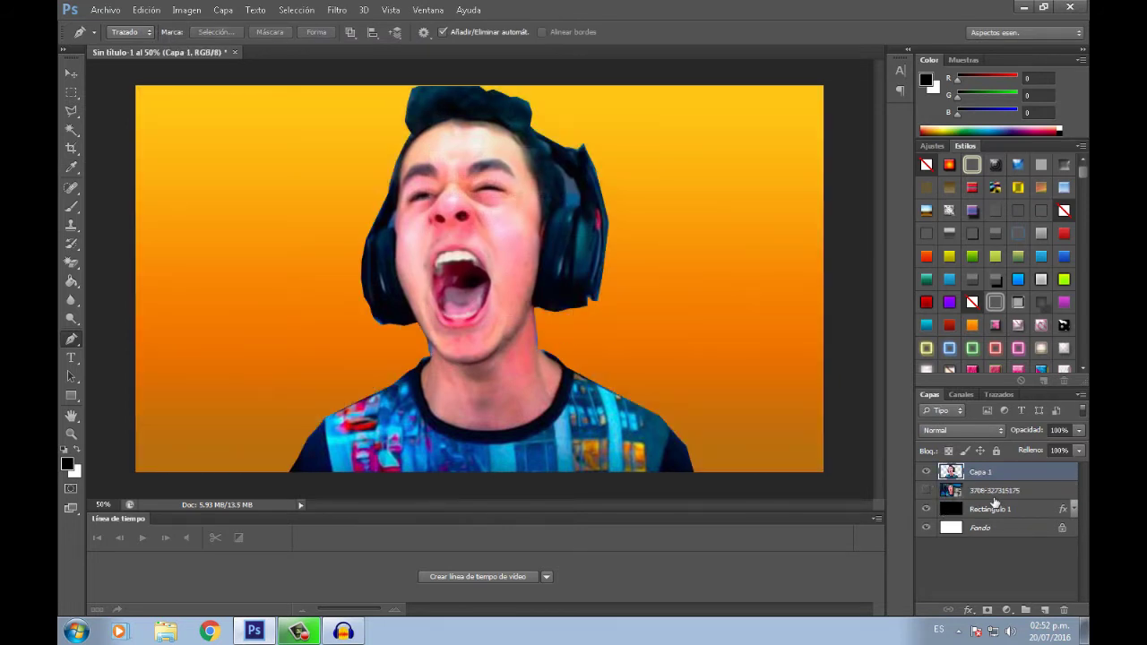
{"action": "left_click", "coordinate": [986, 490]}
{"action": "left_click", "coordinate": [1067, 613]}
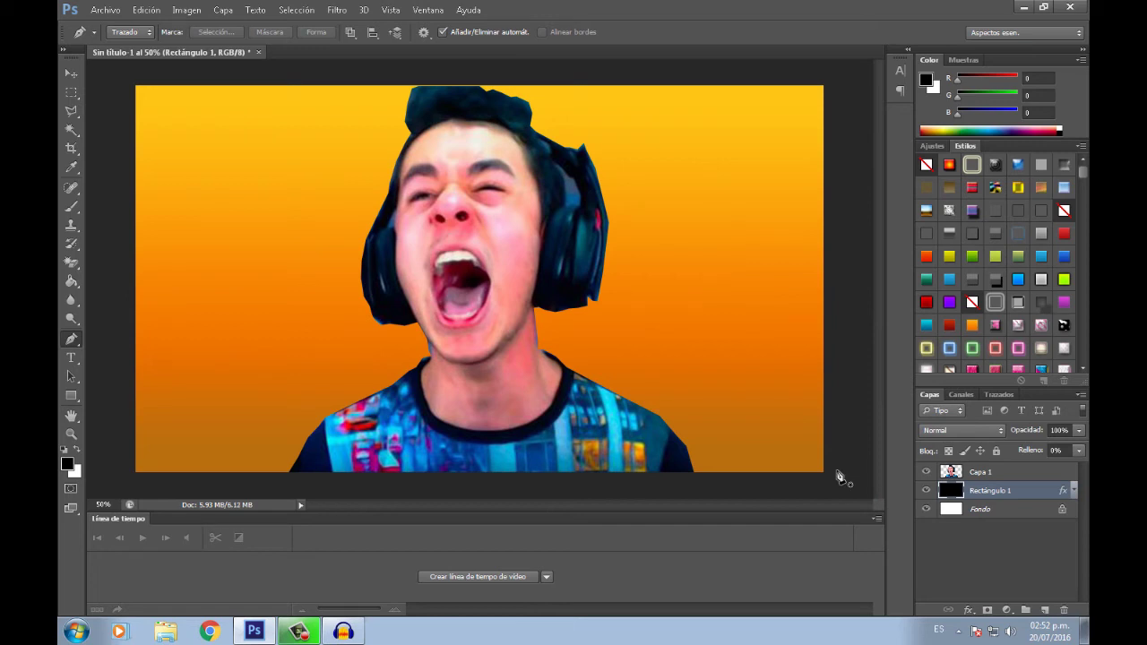
Set a 68 px Eraser on Capa 1 and test a stroke beside the right headphone, undoing it
{"action": "left_click", "coordinate": [75, 248]}
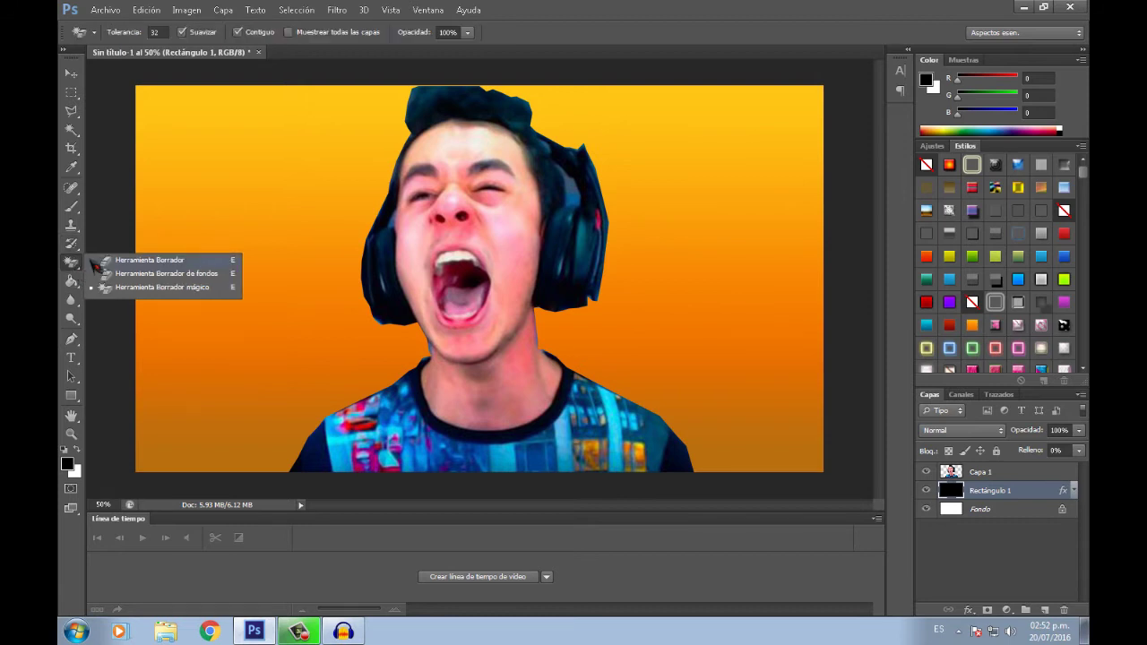
{"action": "left_click", "coordinate": [98, 260]}
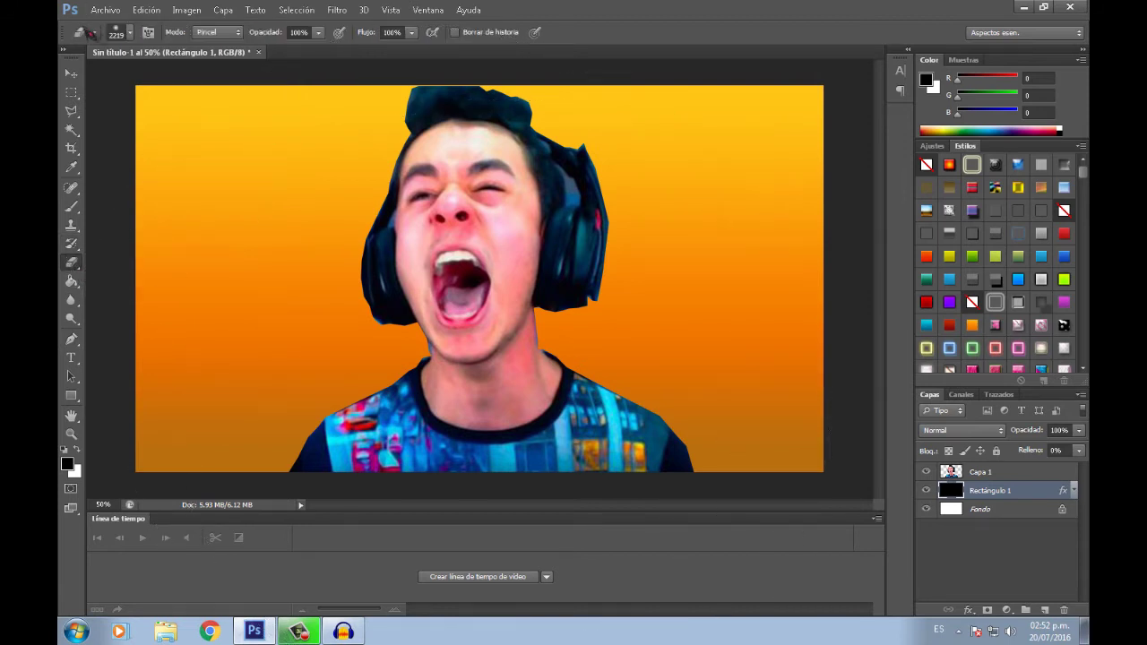
{"action": "left_click", "coordinate": [130, 32]}
{"action": "left_click_drag", "start_coordinate": [126, 77], "coordinate": [133, 81]}
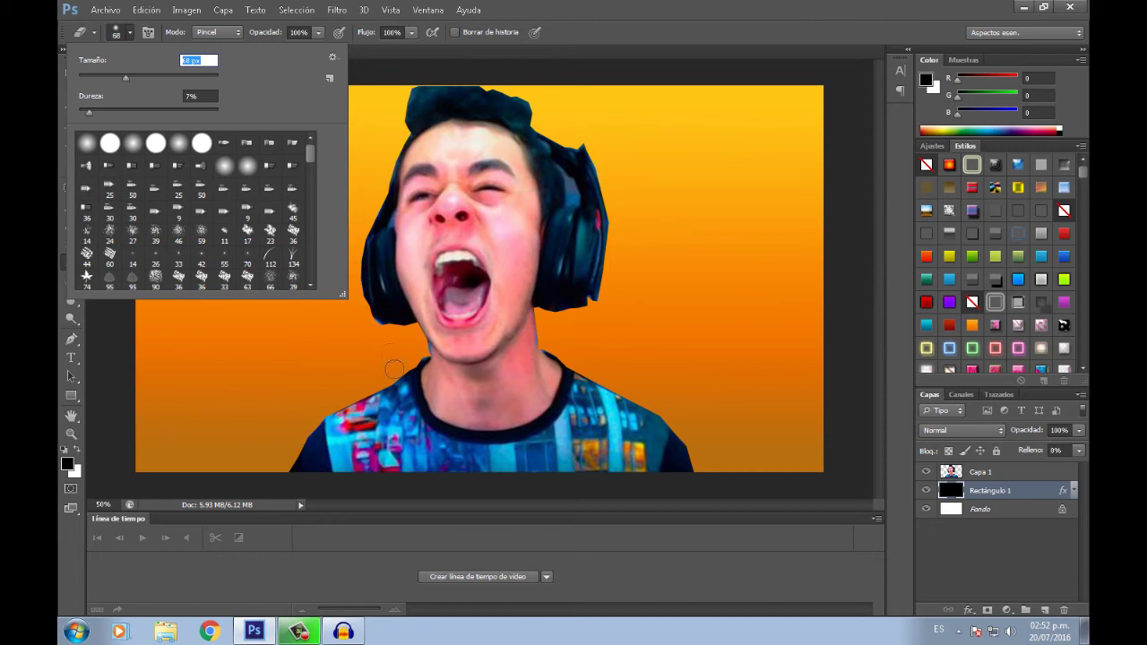
{"action": "left_click", "coordinate": [385, 341]}
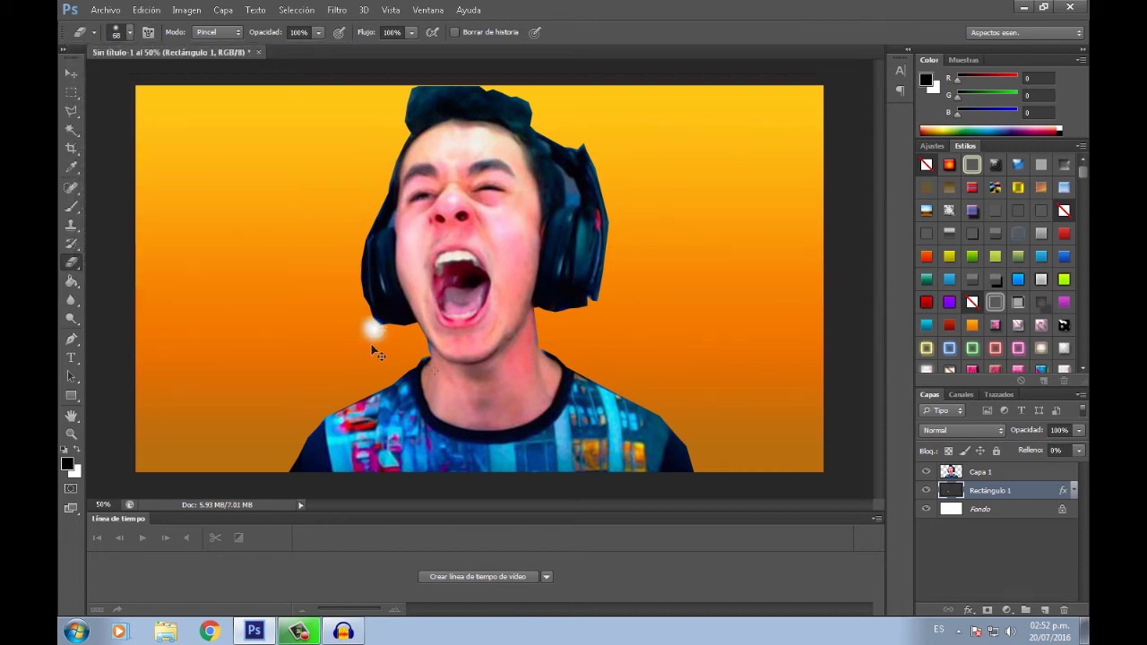
{"action": "left_click", "coordinate": [1009, 478]}
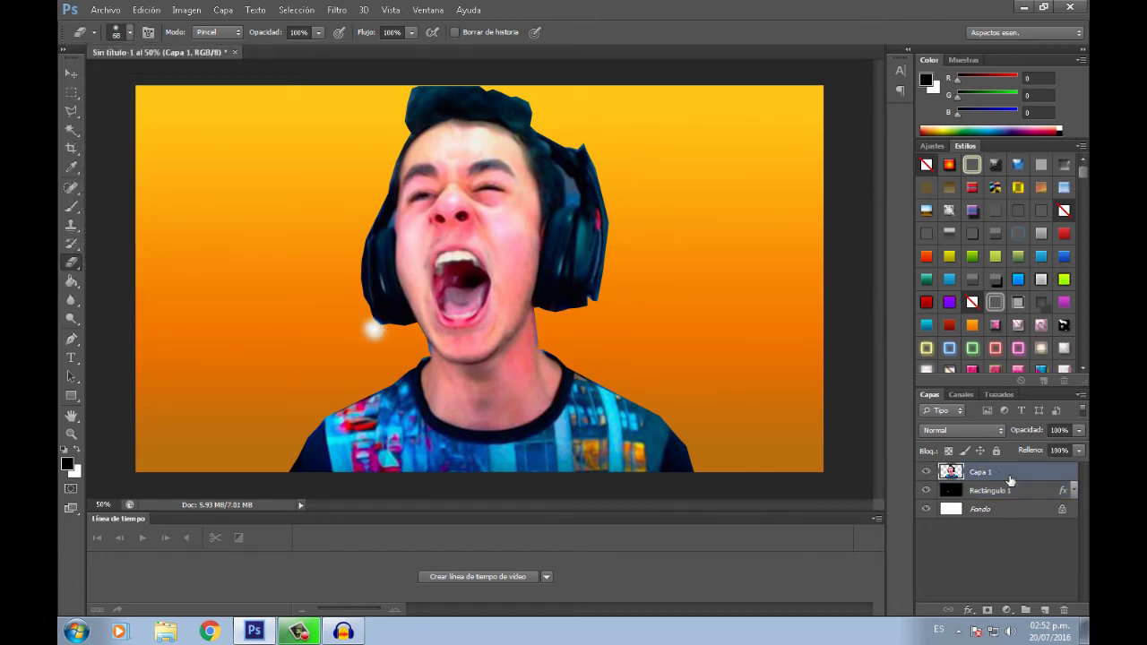
{"action": "key", "text": "alt+bracketleft"}
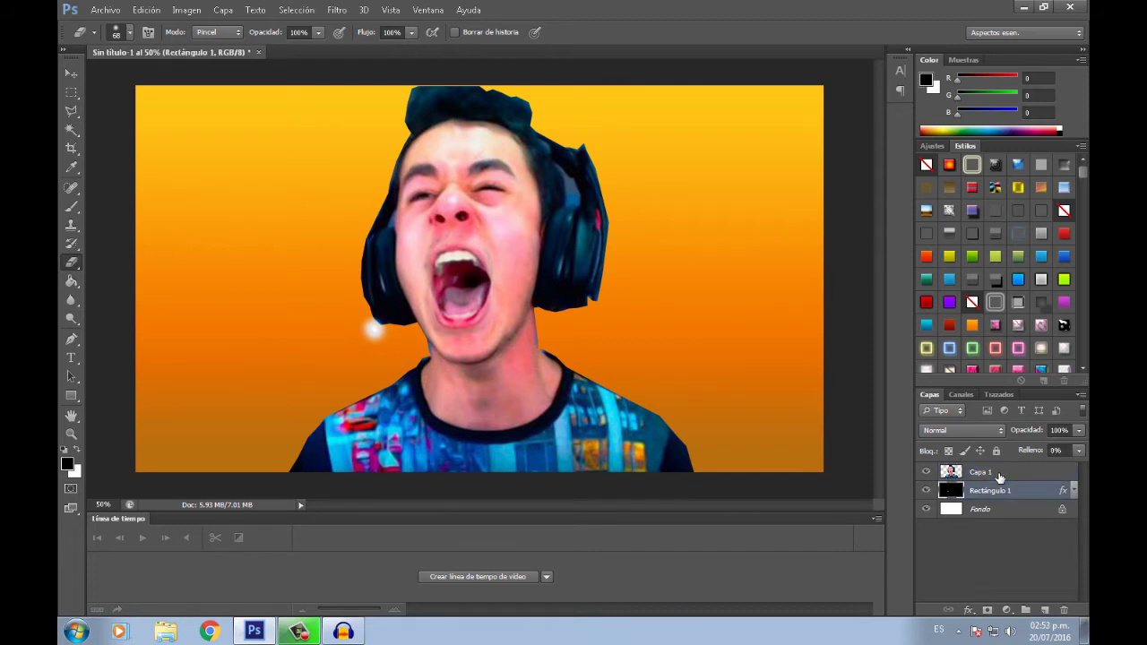
{"action": "left_click", "coordinate": [997, 475]}
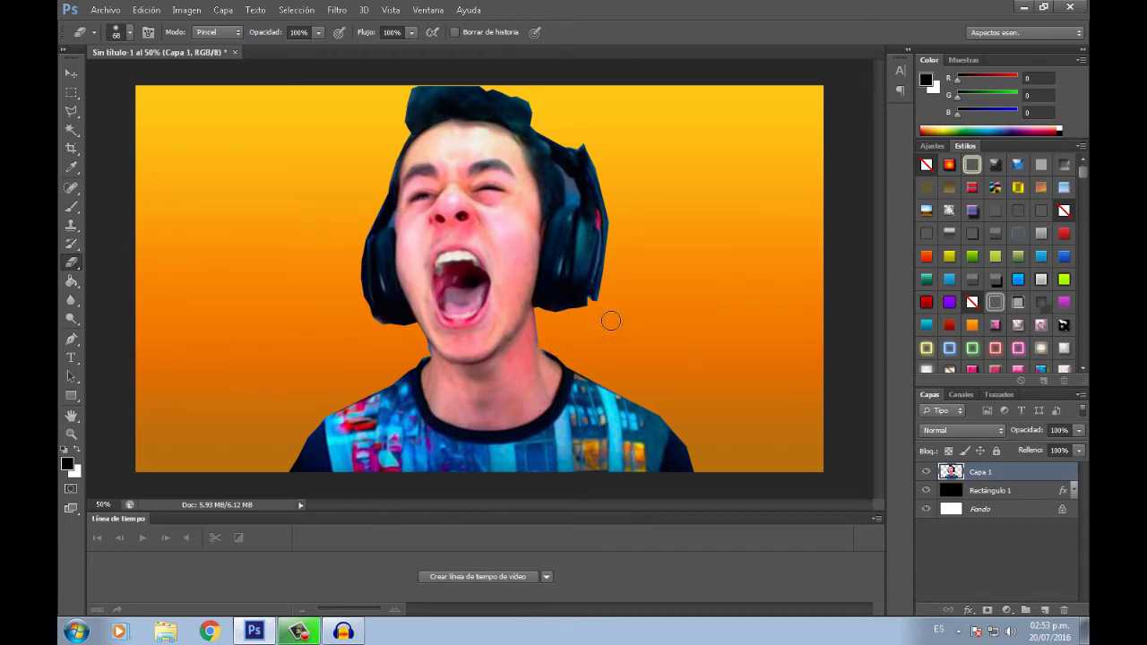
{"action": "mouse_move", "coordinate": [572, 204]}
{"action": "left_mouse_down"}
{"action": "mouse_move", "coordinate": [581, 211]}
{"action": "mouse_move", "coordinate": [568, 186]}
{"action": "left_mouse_up"}
{"action": "key", "text": "ctrl+z"}
Resize the eraser to 14 px and clean up stray edges around the man
{"action": "left_click", "coordinate": [130, 31]}
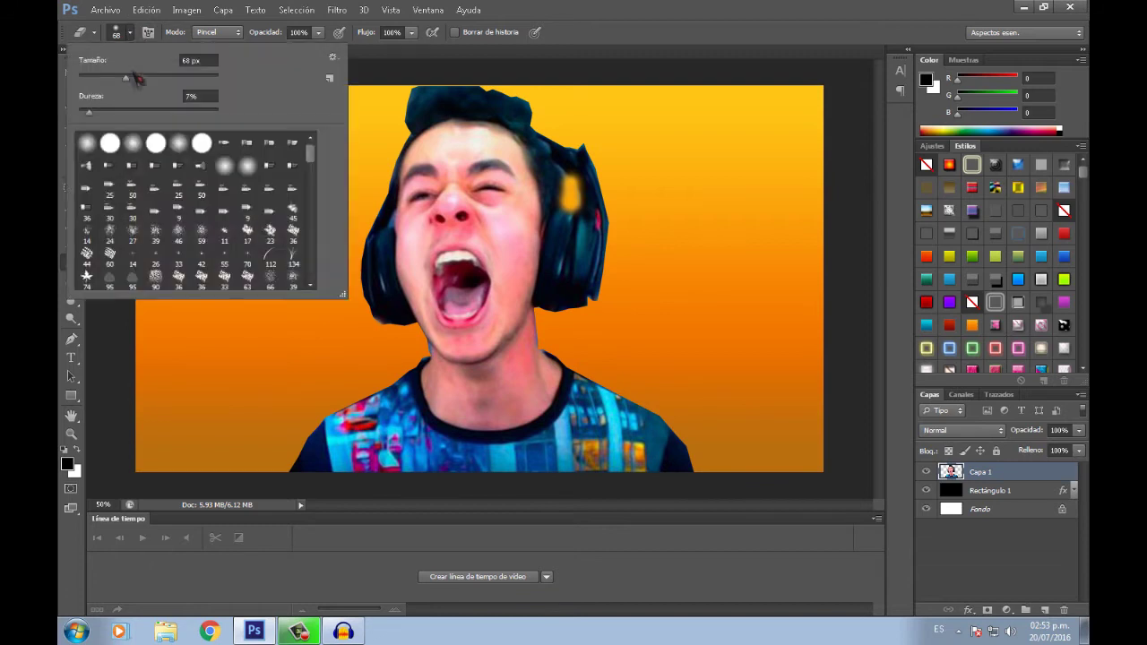
{"action": "left_click_drag", "start_coordinate": [106, 84], "coordinate": [80, 86]}
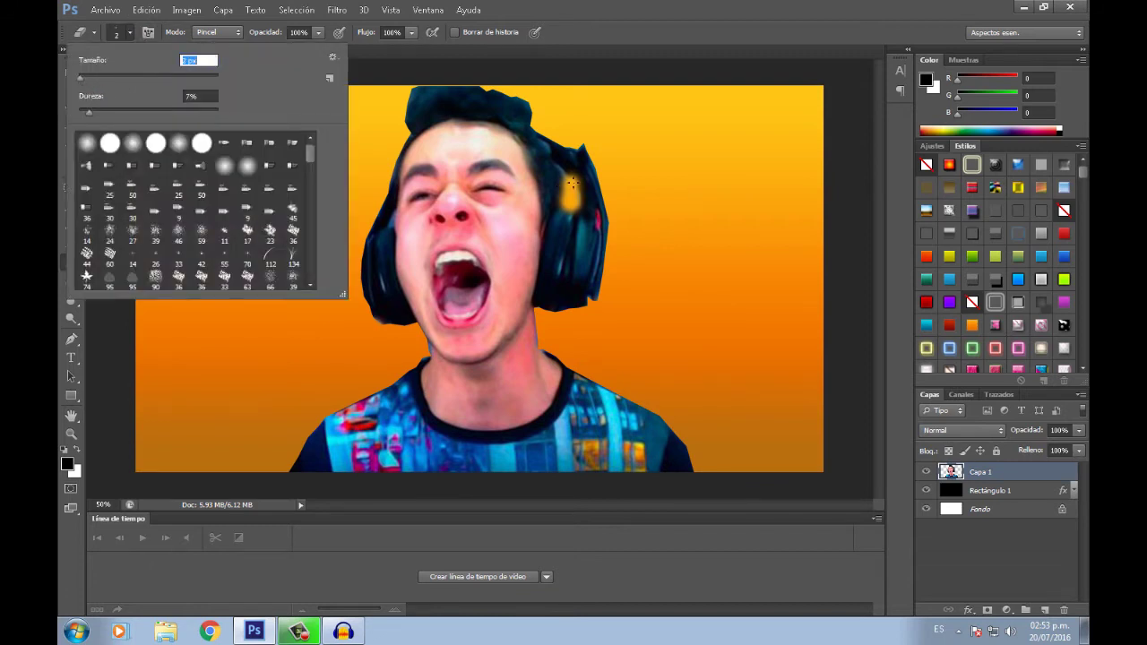
{"action": "left_click", "coordinate": [570, 183]}
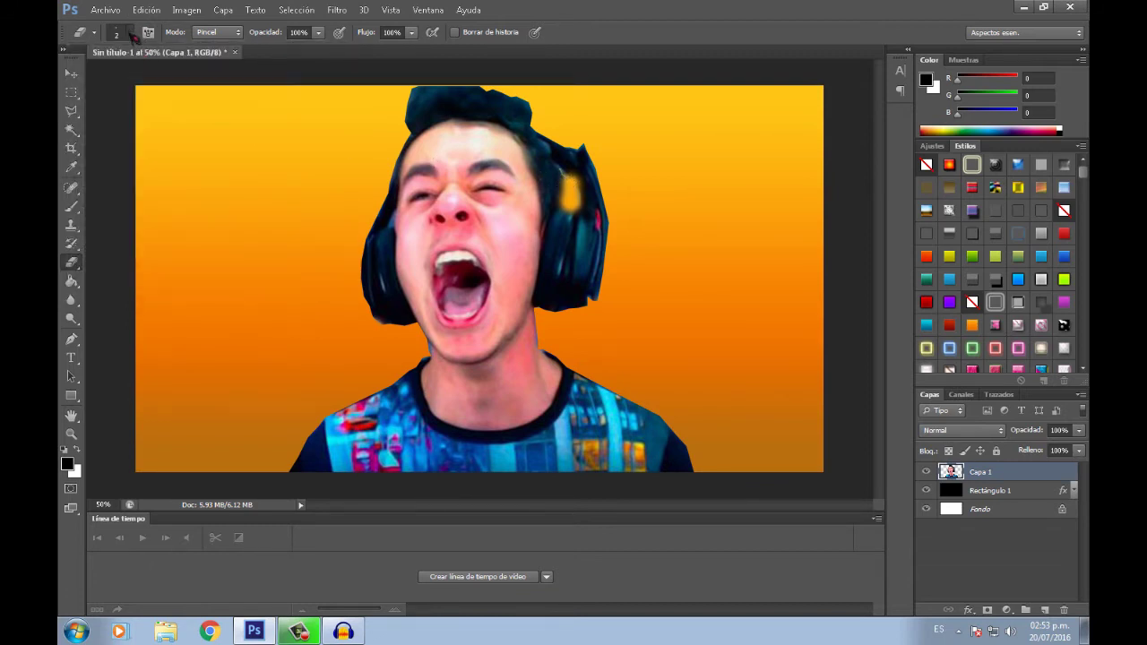
{"action": "left_click", "coordinate": [130, 31]}
{"action": "double_click", "coordinate": [201, 60]}
{"action": "left_click_drag", "start_coordinate": [201, 60], "coordinate": [207, 60]}
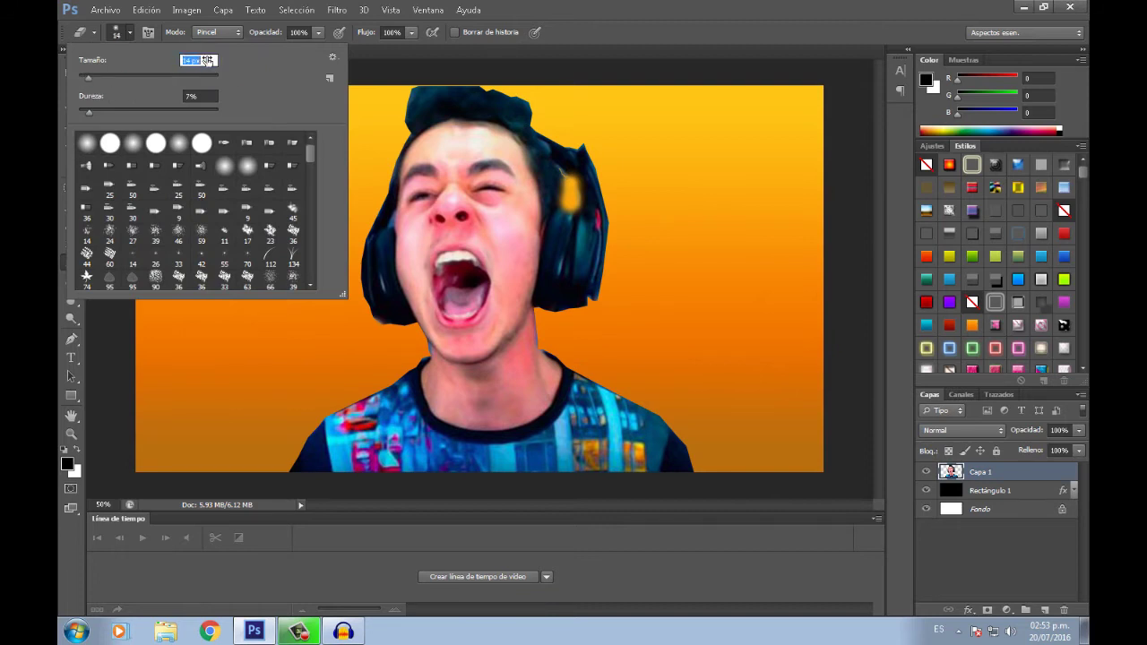
{"action": "left_click", "coordinate": [565, 176]}
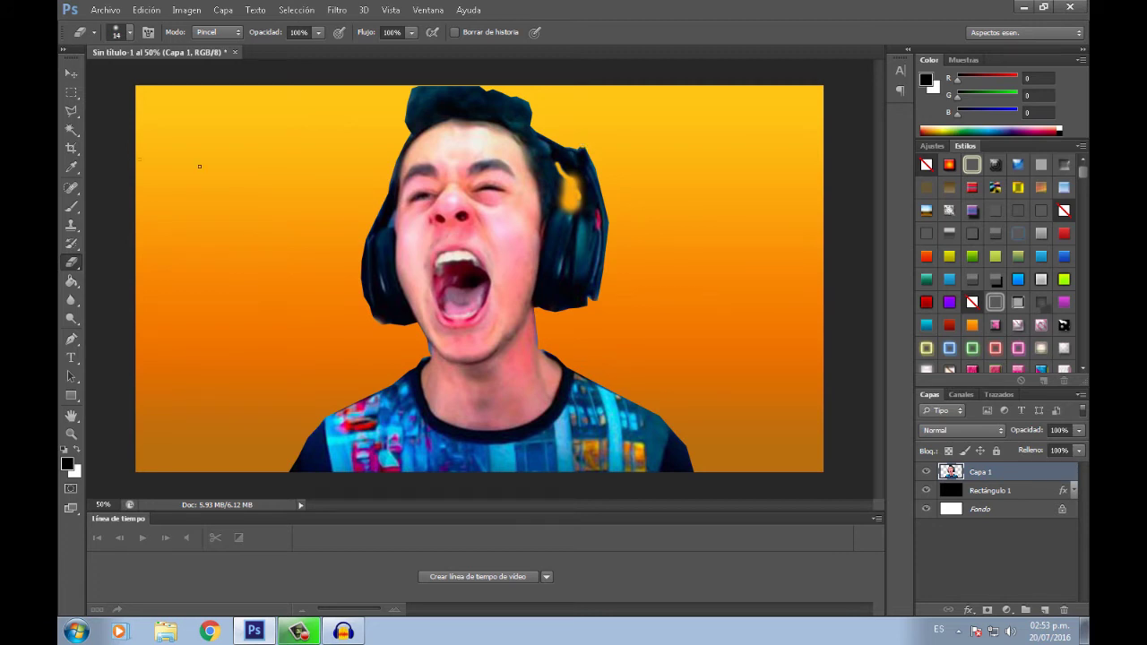
{"action": "left_click", "coordinate": [75, 74]}
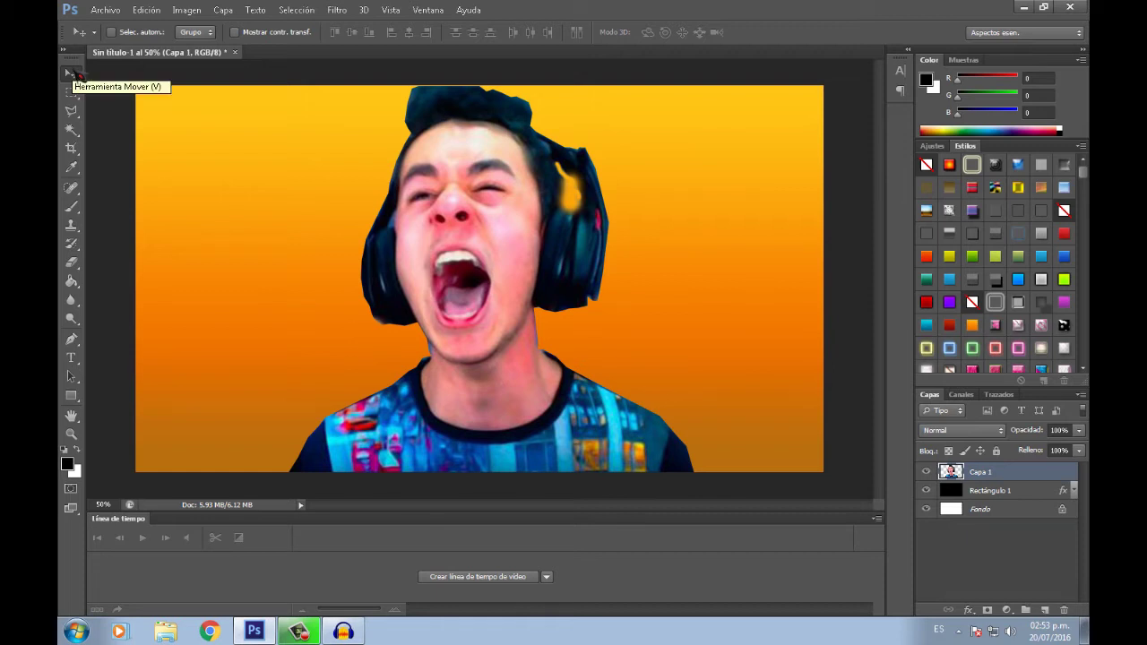
{"action": "left_click", "coordinate": [72, 263]}
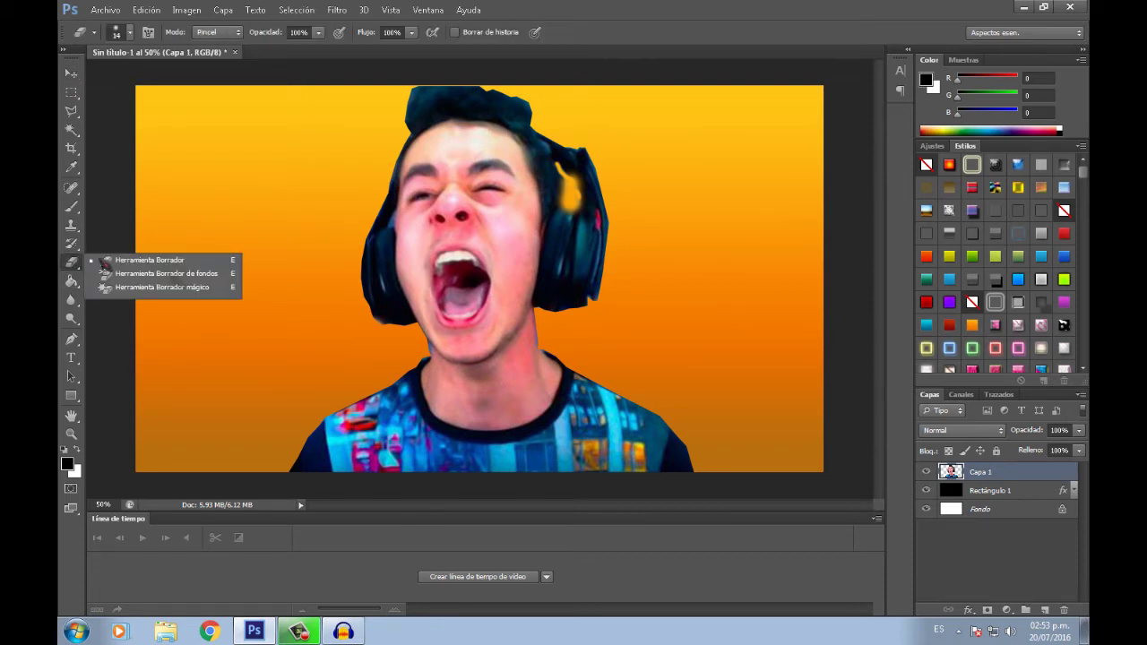
{"action": "left_click", "coordinate": [429, 359]}
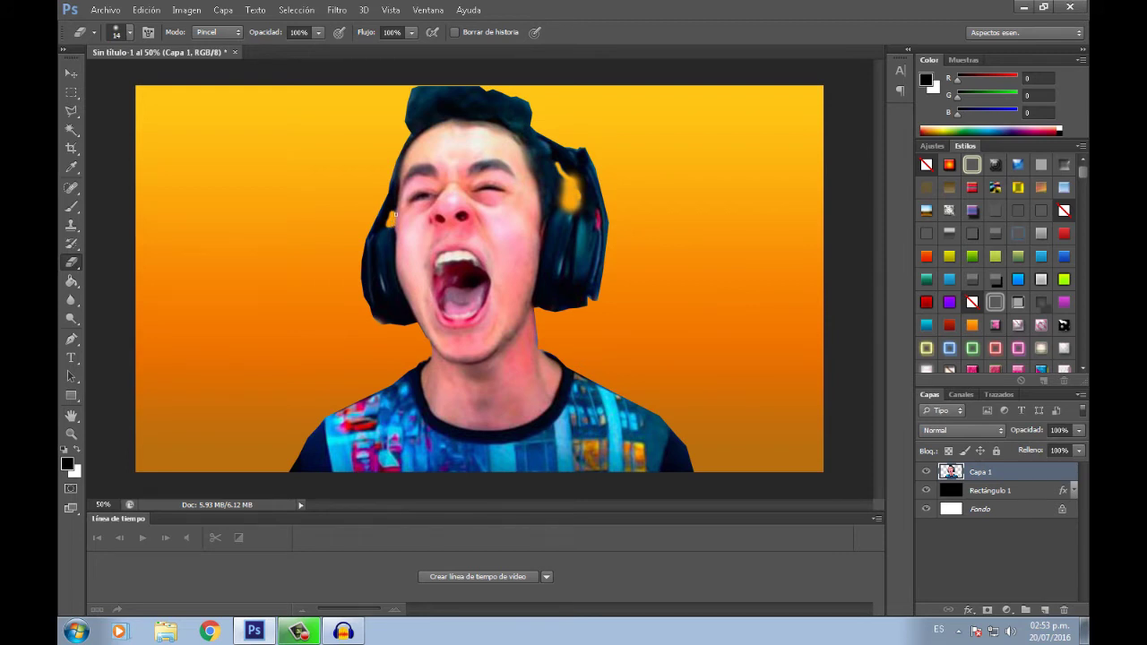
{"action": "left_click", "coordinate": [70, 75]}
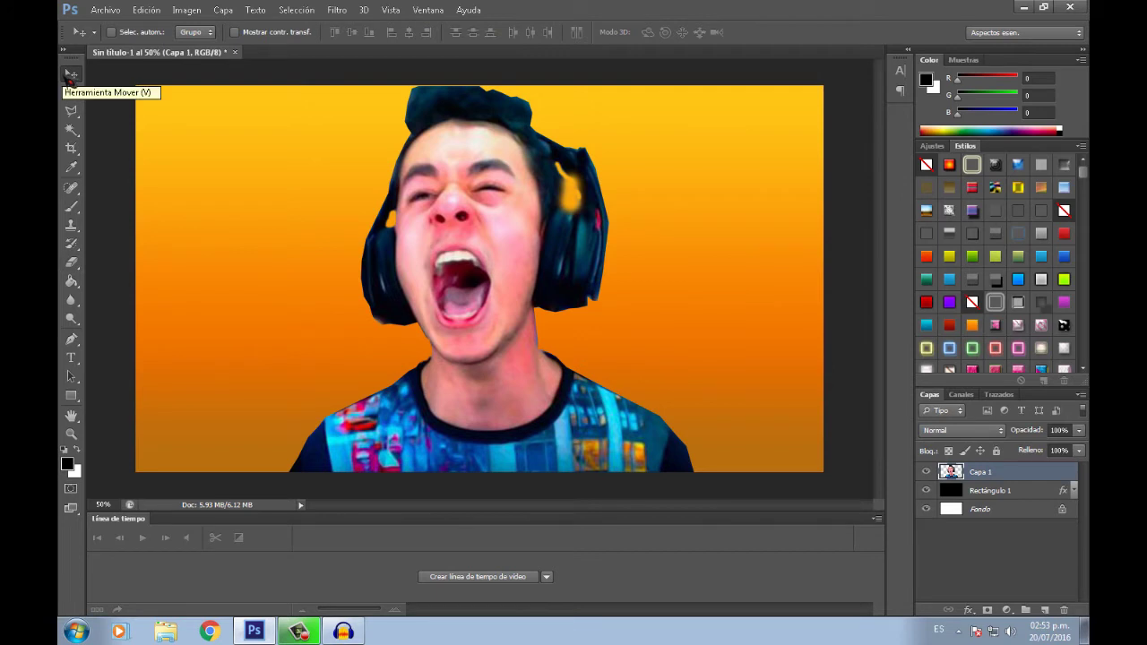
Drag the Capa 1 man across to the left edge of the canvas
{"action": "left_click_drag", "start_coordinate": [470, 451], "coordinate": [418, 457]}
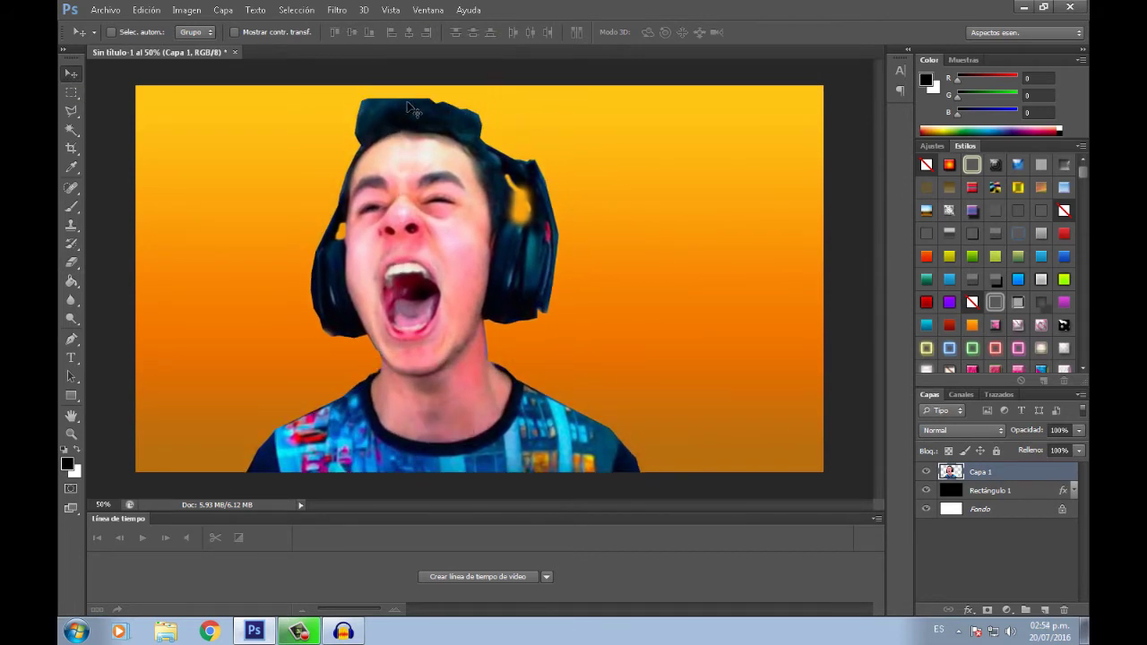
{"action": "mouse_move", "coordinate": [446, 135]}
{"action": "left_mouse_down"}
{"action": "mouse_move", "coordinate": [271, 113]}
{"action": "mouse_move", "coordinate": [301, 114]}
{"action": "left_mouse_up"}
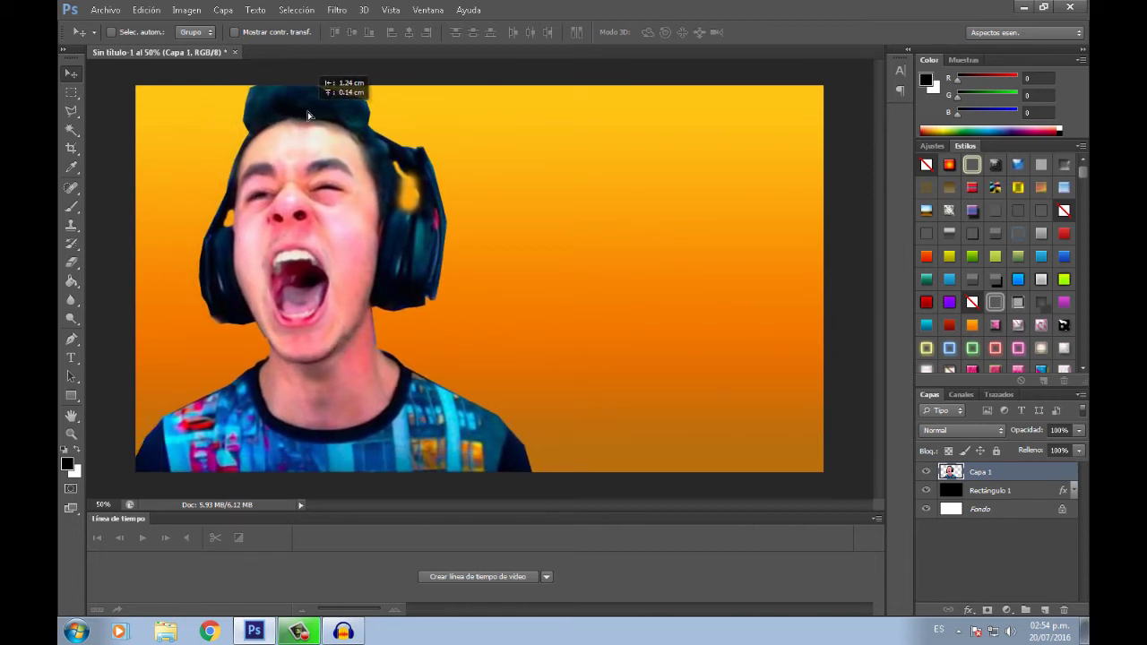
{"action": "left_click_drag", "start_coordinate": [301, 114], "coordinate": [306, 117]}
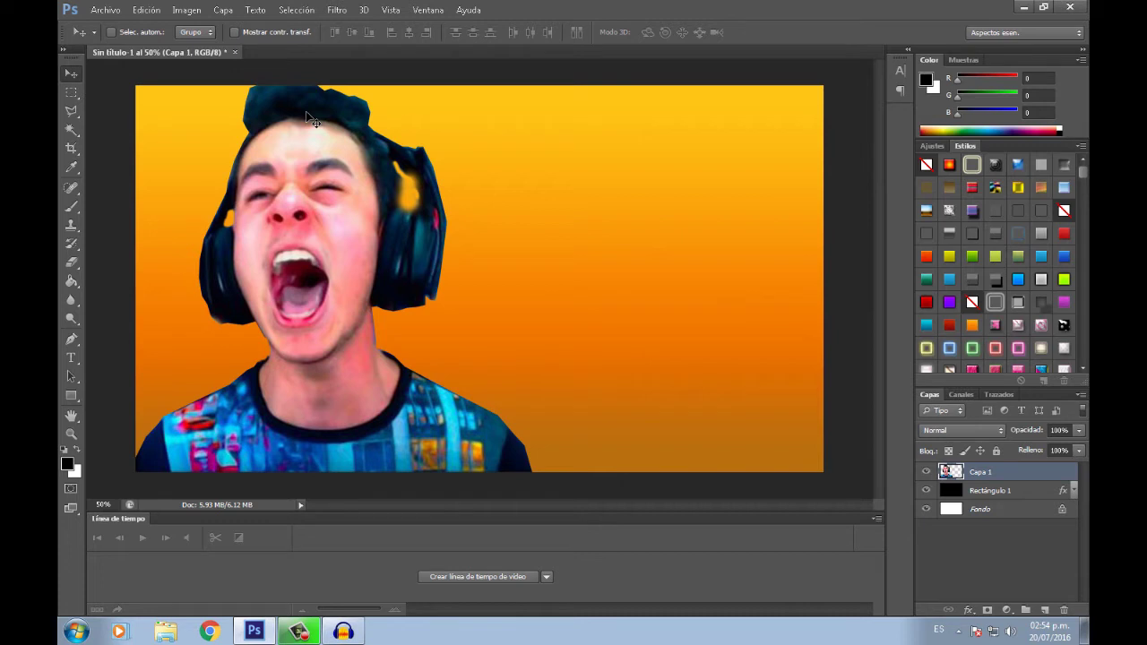
Add a Multiply drop shadow to Capa 1: 75% opacity, 10 px distance, 30 px size
{"action": "right_click", "coordinate": [981, 481]}
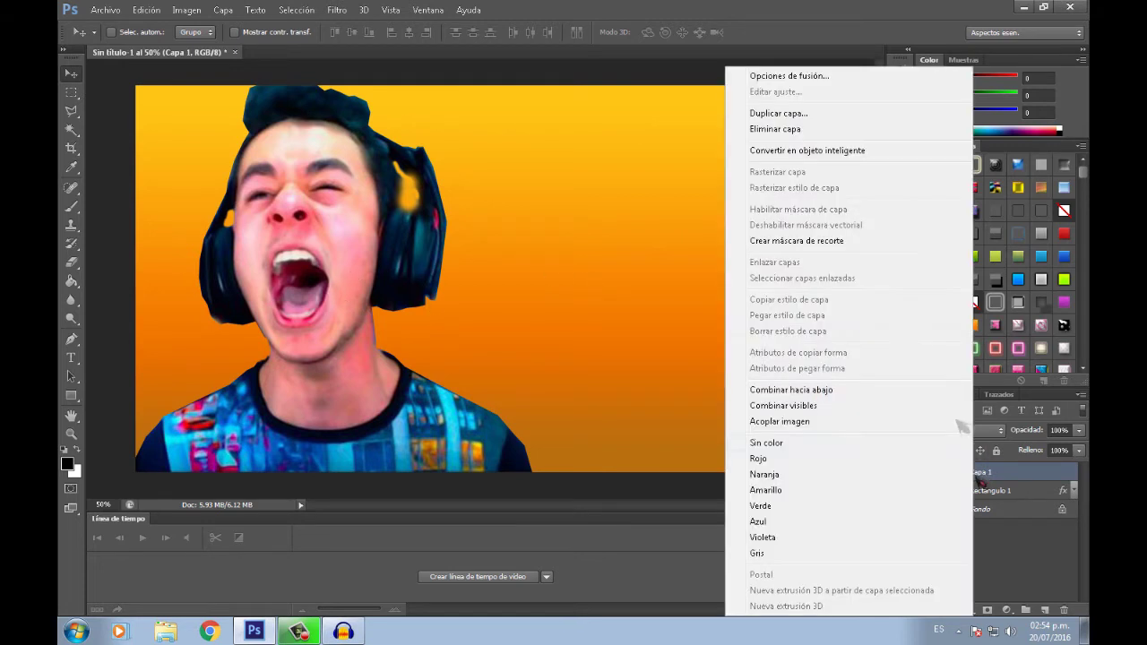
{"action": "left_click", "coordinate": [786, 80]}
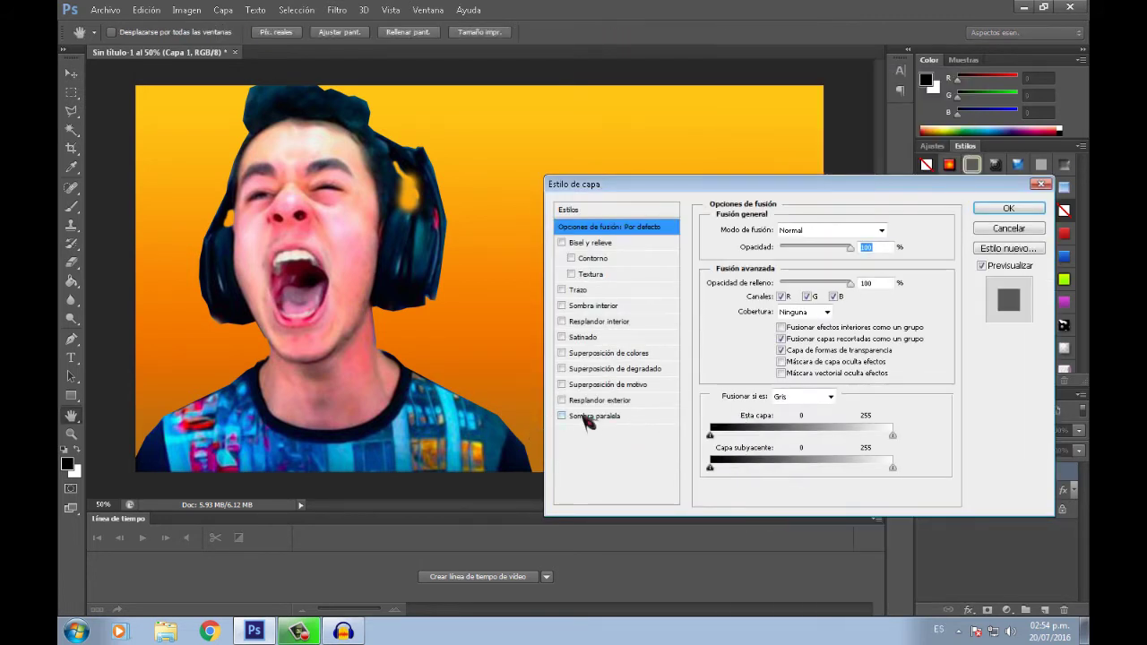
{"action": "left_click", "coordinate": [587, 416]}
{"action": "mouse_move", "coordinate": [775, 293]}
{"action": "left_mouse_down"}
{"action": "mouse_move", "coordinate": [786, 294]}
{"action": "mouse_move", "coordinate": [787, 327]}
{"action": "left_mouse_up"}
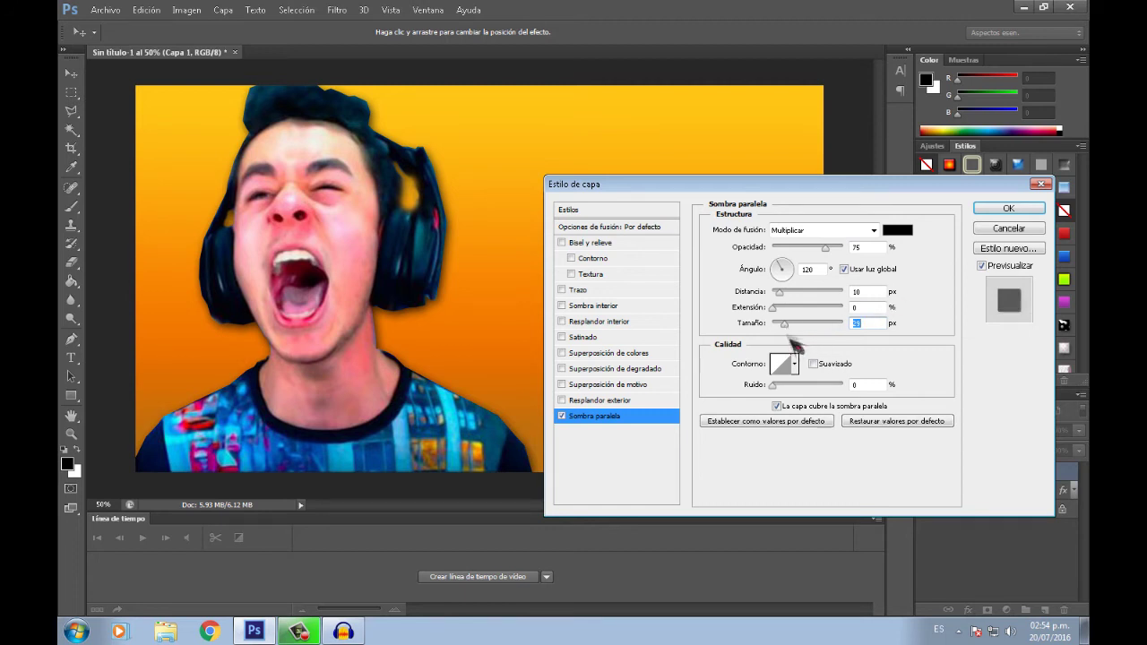
{"action": "left_click_drag", "start_coordinate": [882, 328], "coordinate": [886, 331]}
{"action": "left_click", "coordinate": [1011, 210]}
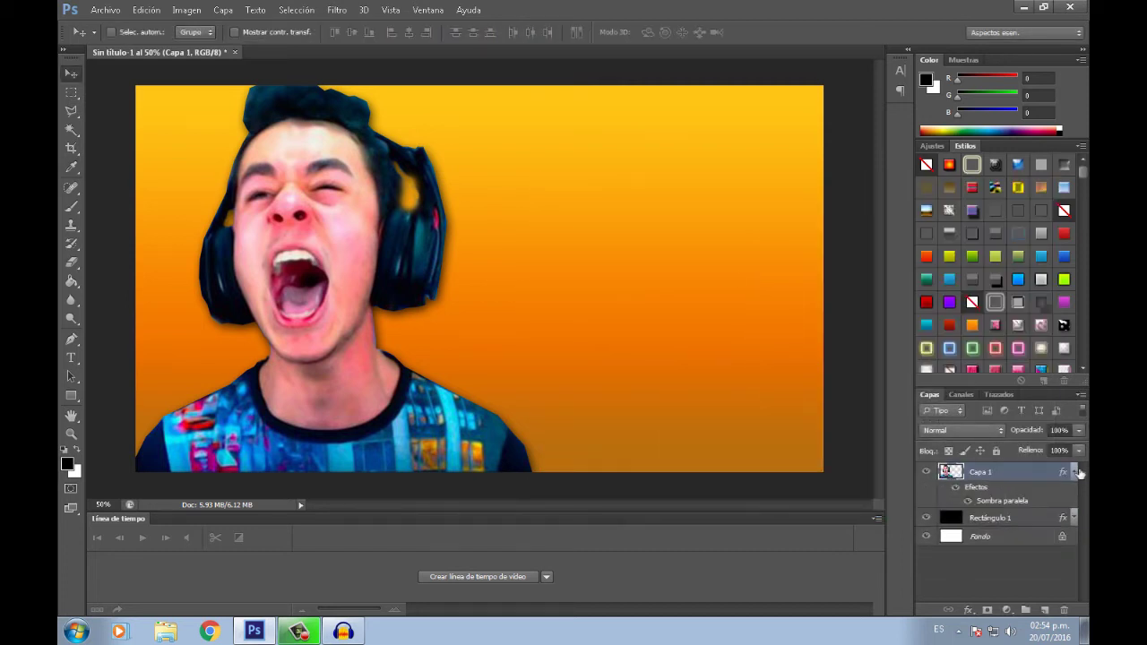
{"action": "left_click", "coordinate": [1077, 473]}
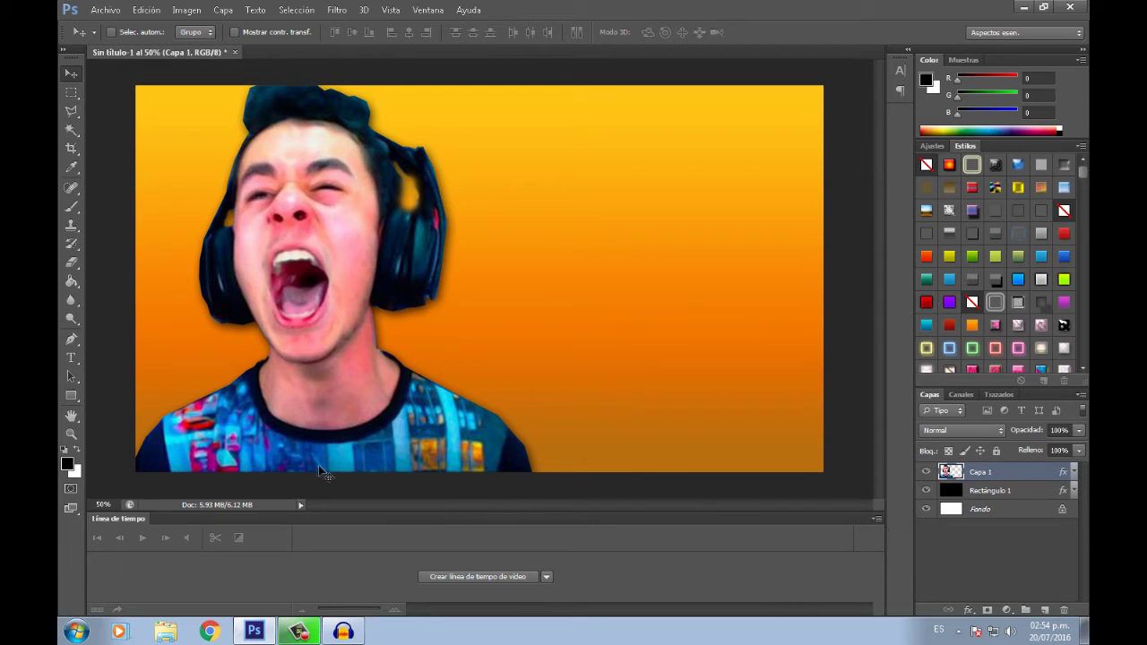
Start a text line right of the face in American Captain, with the font size at 38 pt
{"action": "left_click", "coordinate": [73, 359]}
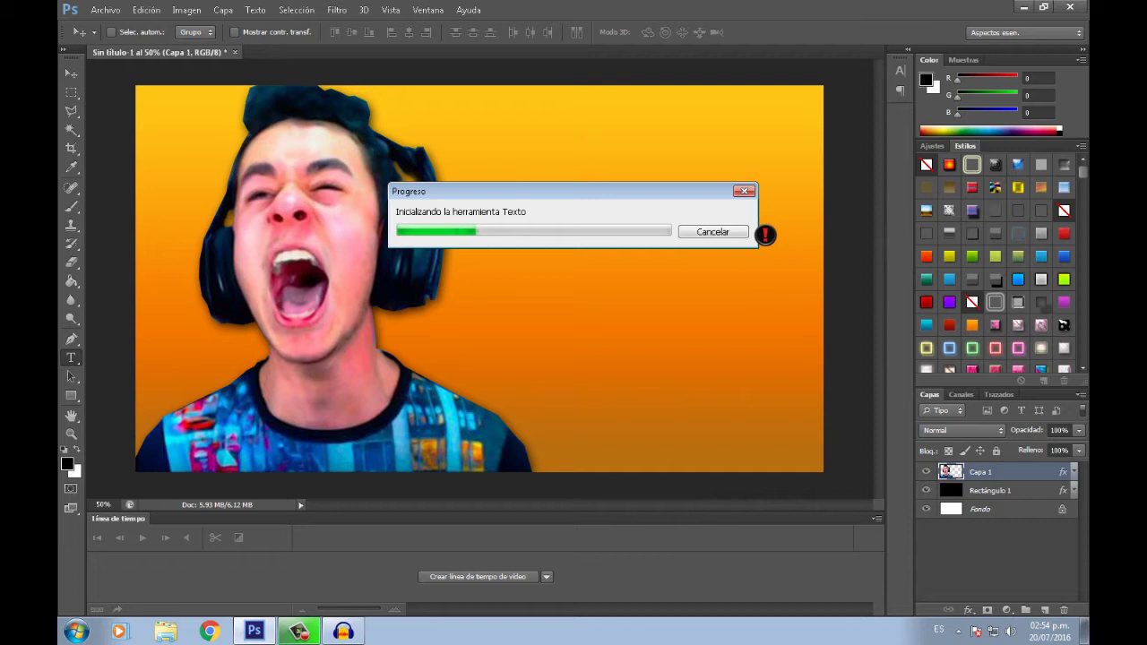
{"action": "left_click_drag", "start_coordinate": [459, 137], "coordinate": [823, 340]}
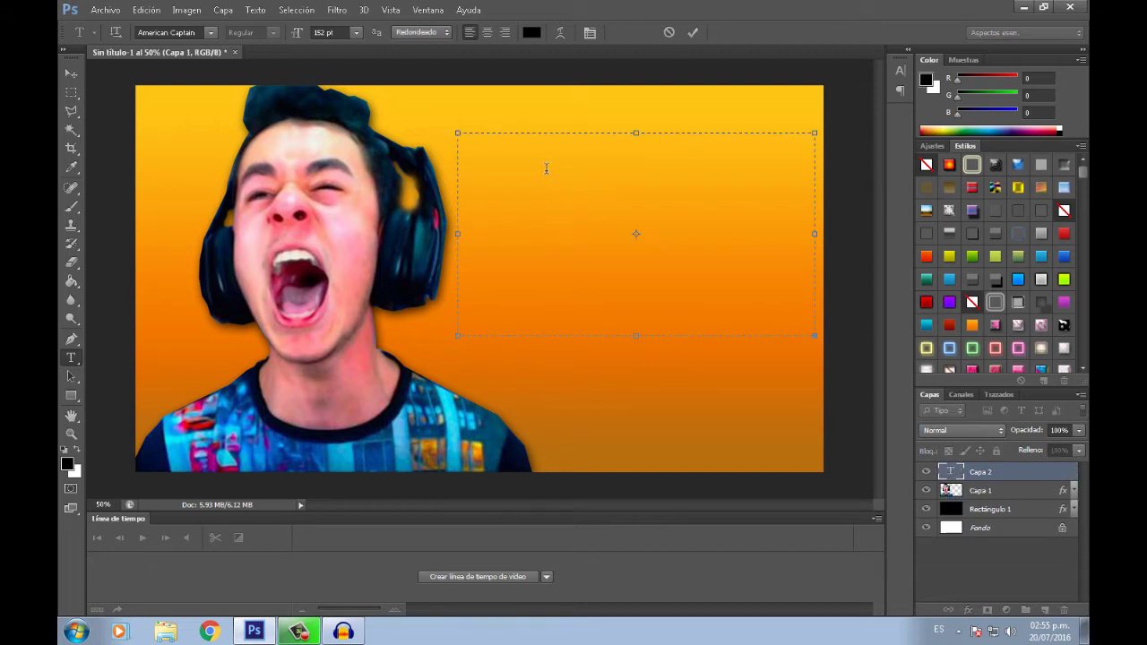
{"action": "left_click", "coordinate": [669, 32]}
{"action": "left_click", "coordinate": [549, 236]}
{"action": "left_click", "coordinate": [328, 34]}
{"action": "type", "text": "105"}
{"action": "key", "text": "Return"}
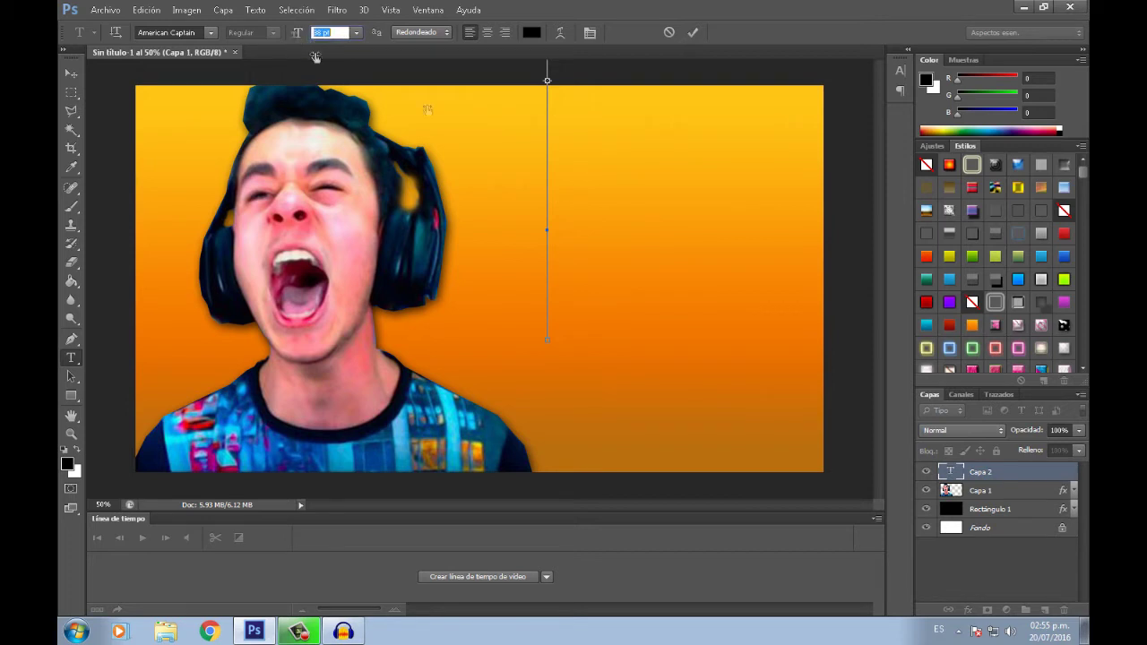
{"action": "type", "text": "38"}
{"action": "key", "text": "Return"}
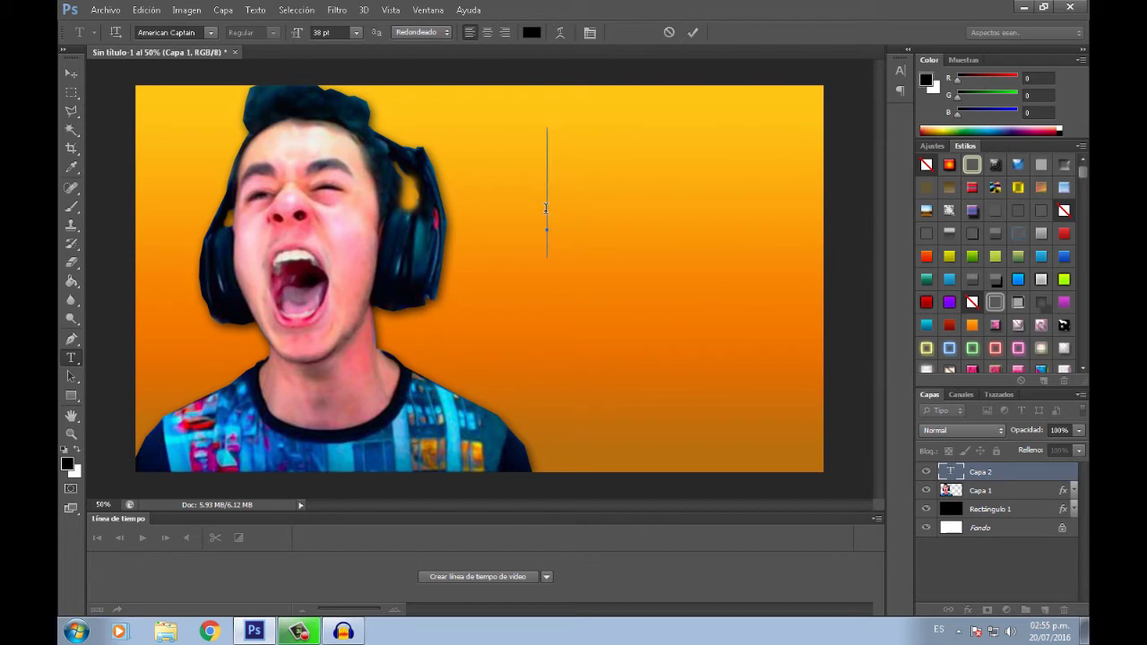
Type ROAD and, below it, TO as separate black text layers
{"action": "type", "text": "ROAD"}
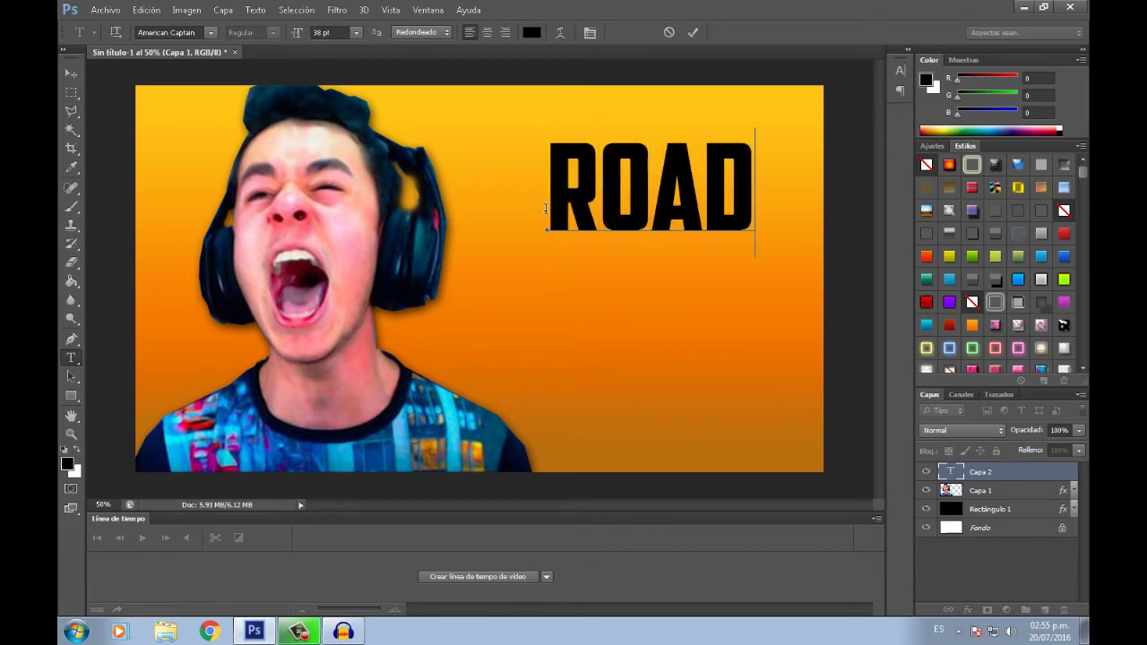
{"action": "left_click", "coordinate": [71, 73]}
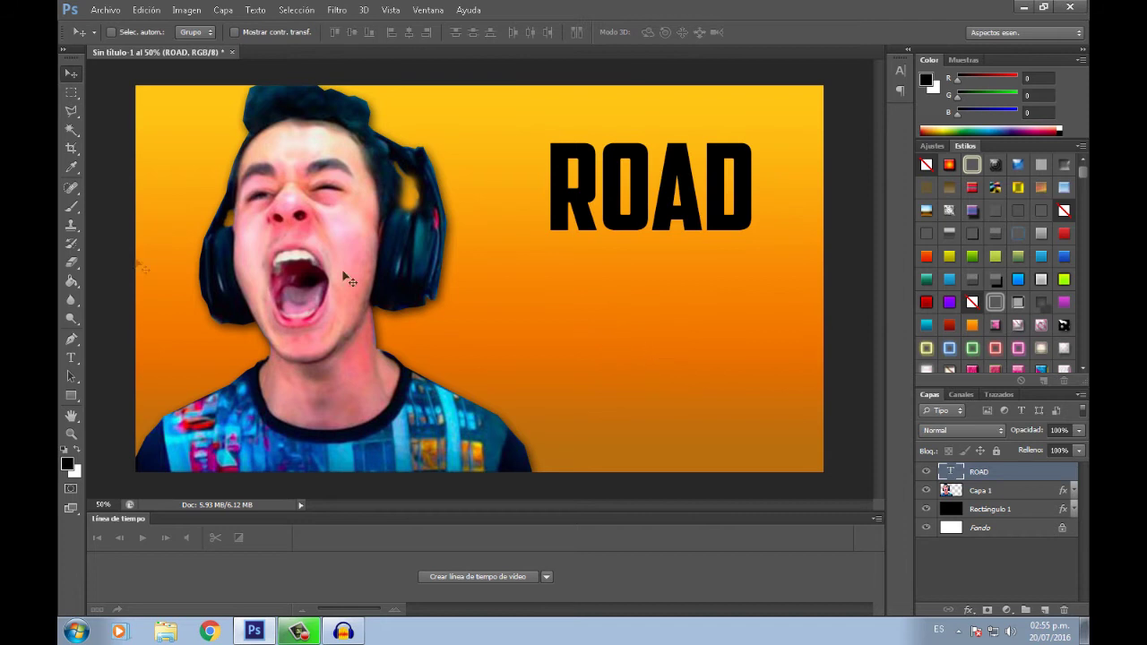
{"action": "left_click", "coordinate": [71, 358]}
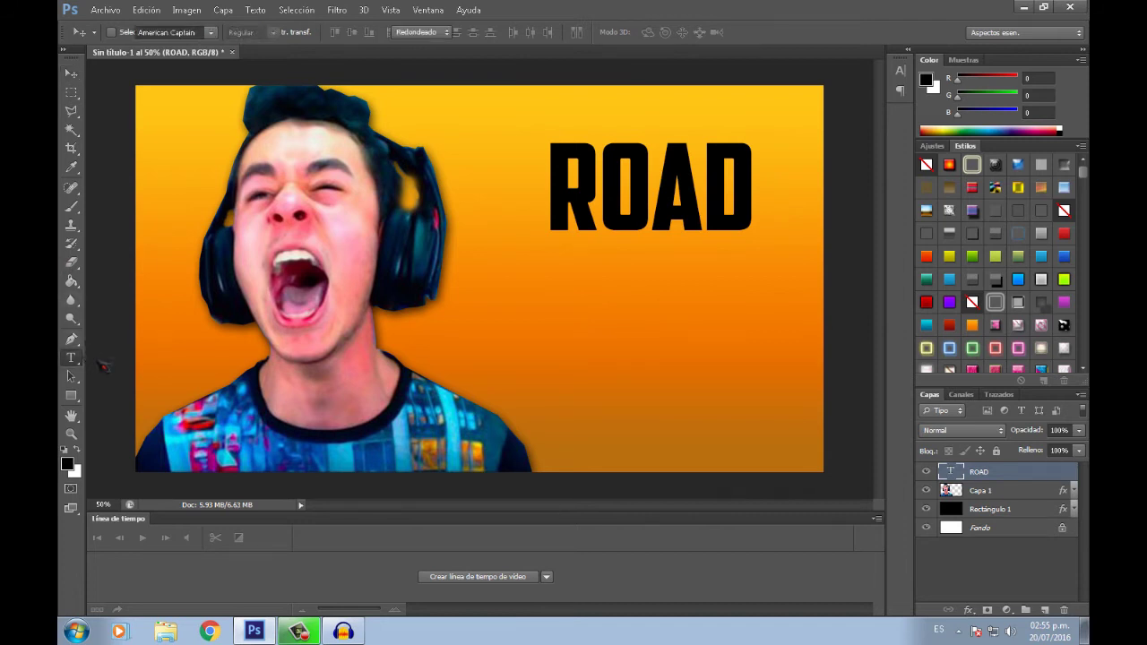
{"action": "left_click", "coordinate": [571, 332]}
{"action": "type", "text": "TO"}
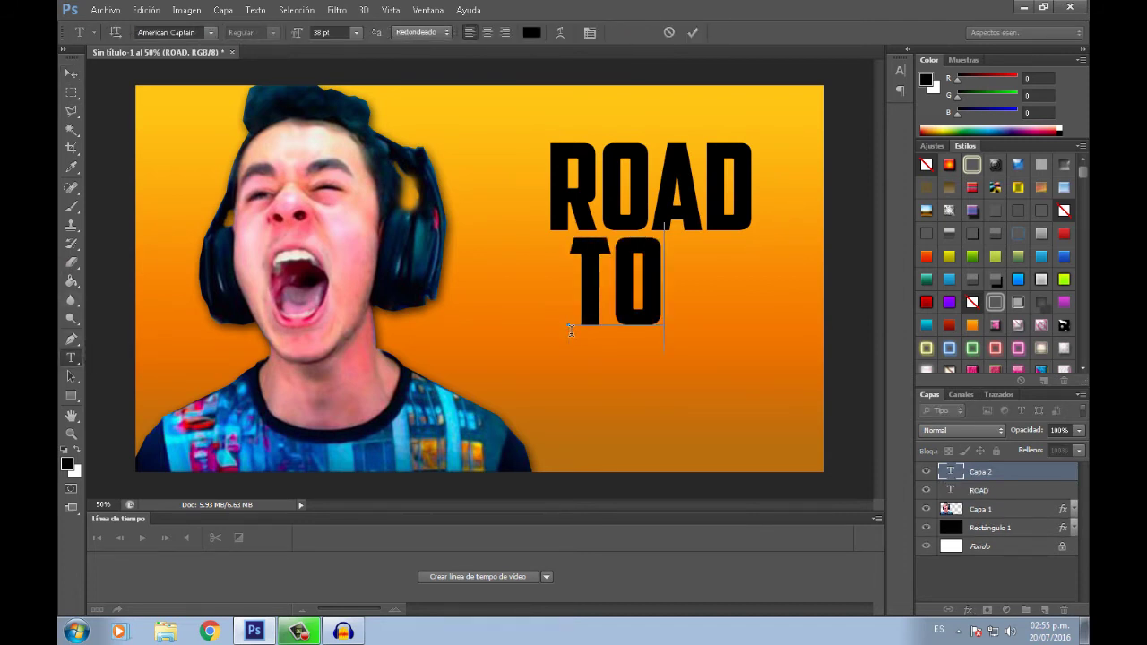
{"action": "left_click", "coordinate": [693, 32]}
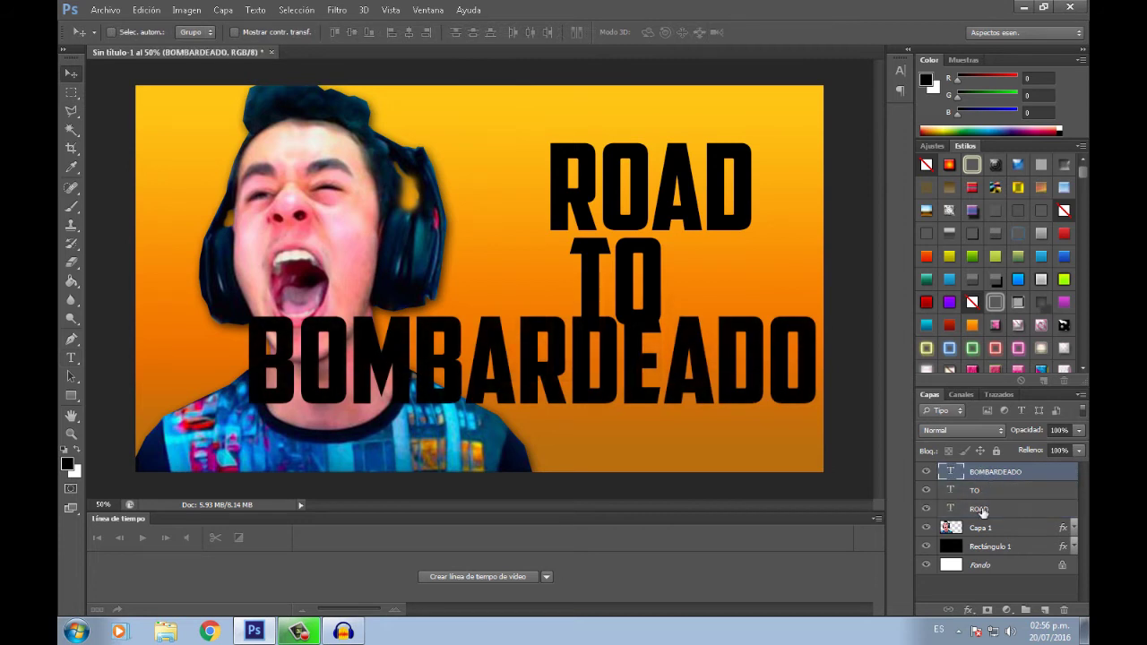
{"action": "left_click", "coordinate": [982, 511], "text": "shift"}
Rasterize the title layers, move ROAD up, and shift BOMBARDEADO down-right behind the face photo
{"action": "right_click", "coordinate": [980, 509]}
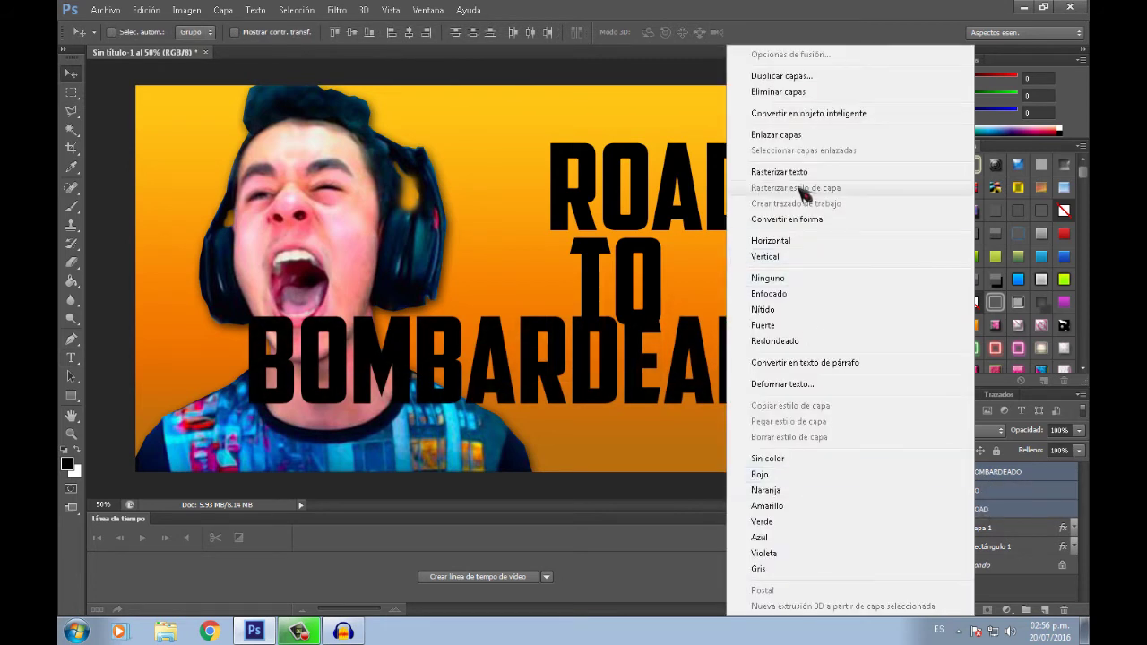
{"action": "left_click", "coordinate": [779, 172]}
{"action": "left_click", "coordinate": [979, 508]}
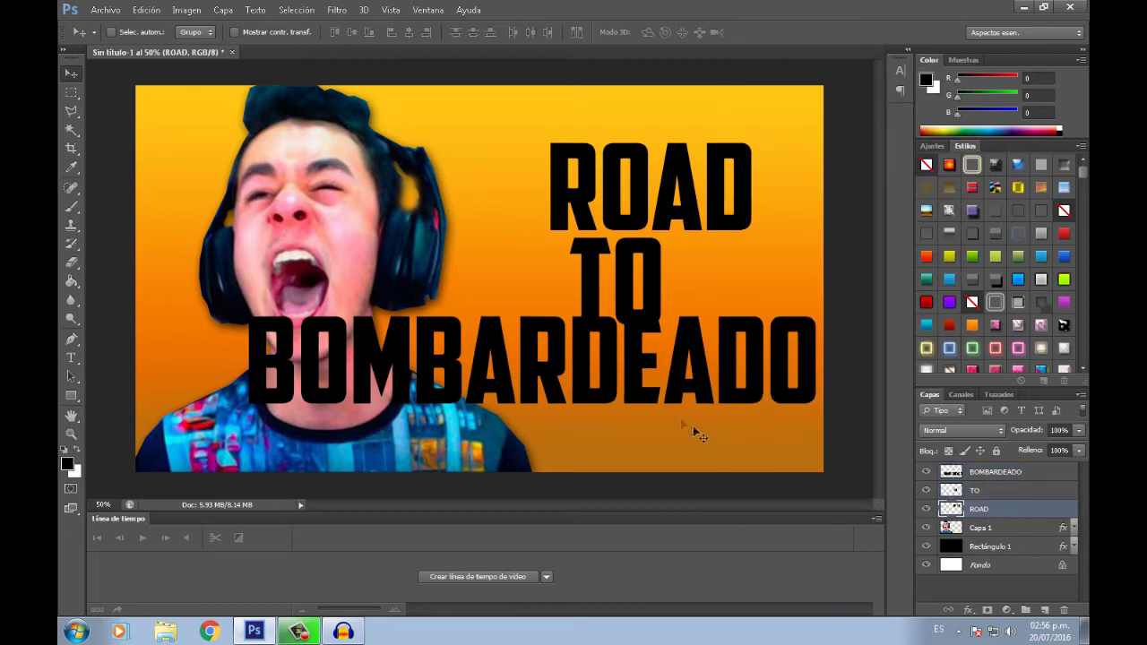
{"action": "left_click_drag", "start_coordinate": [695, 433], "coordinate": [676, 400]}
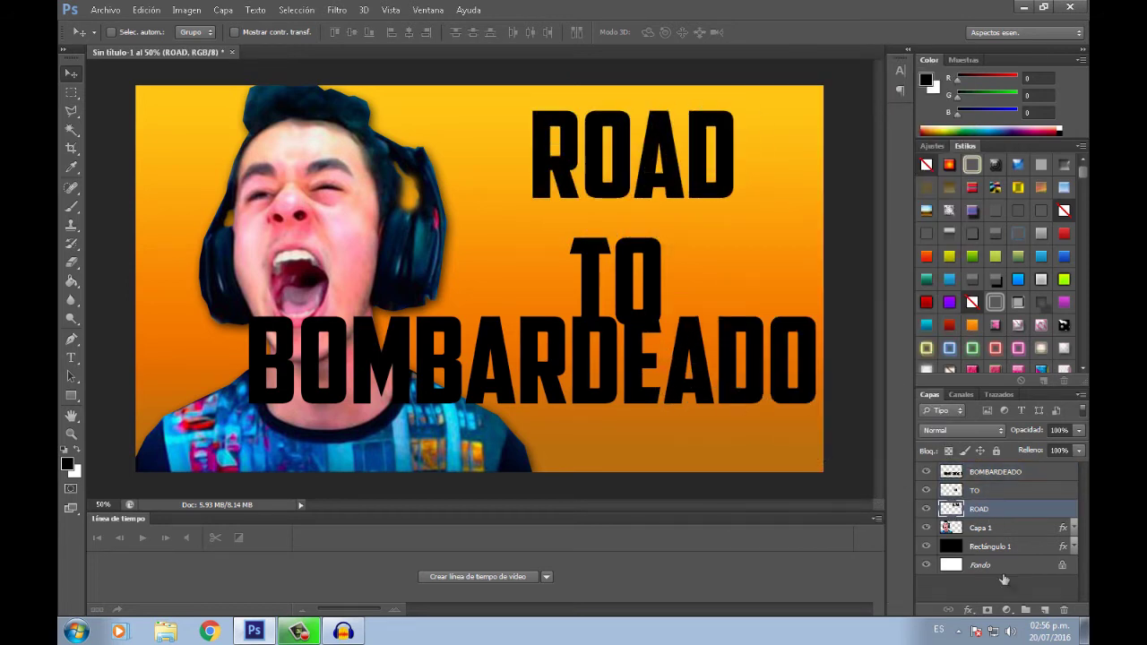
{"action": "left_click", "coordinate": [995, 472]}
{"action": "left_click_drag", "start_coordinate": [697, 378], "coordinate": [714, 405]}
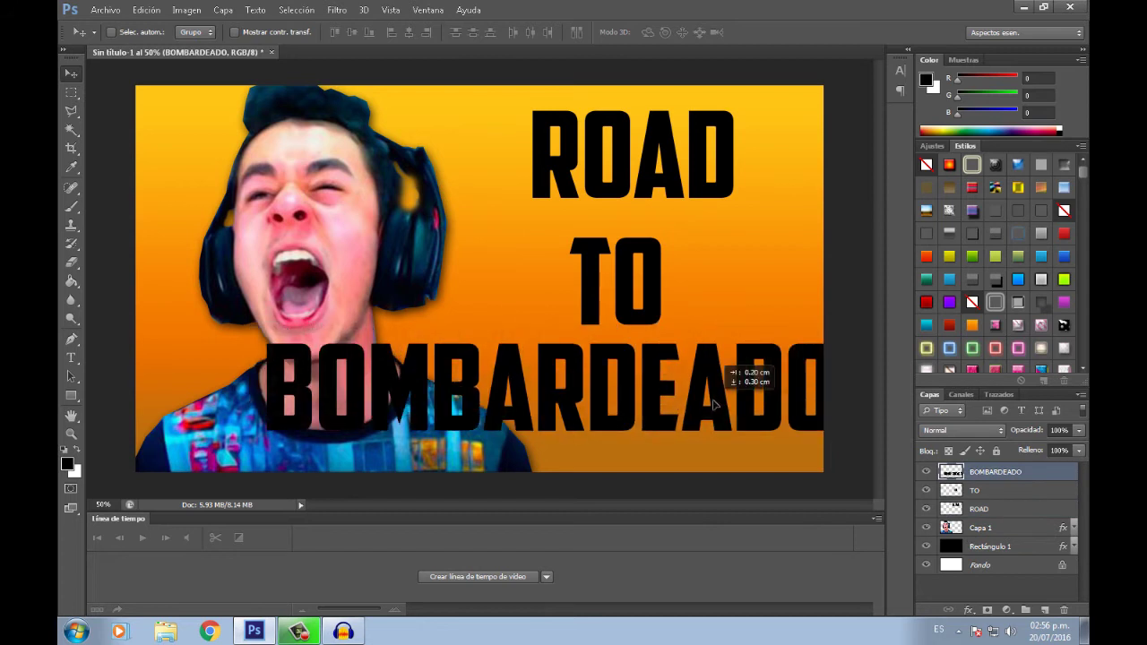
{"action": "left_click_drag", "start_coordinate": [986, 472], "coordinate": [986, 538]}
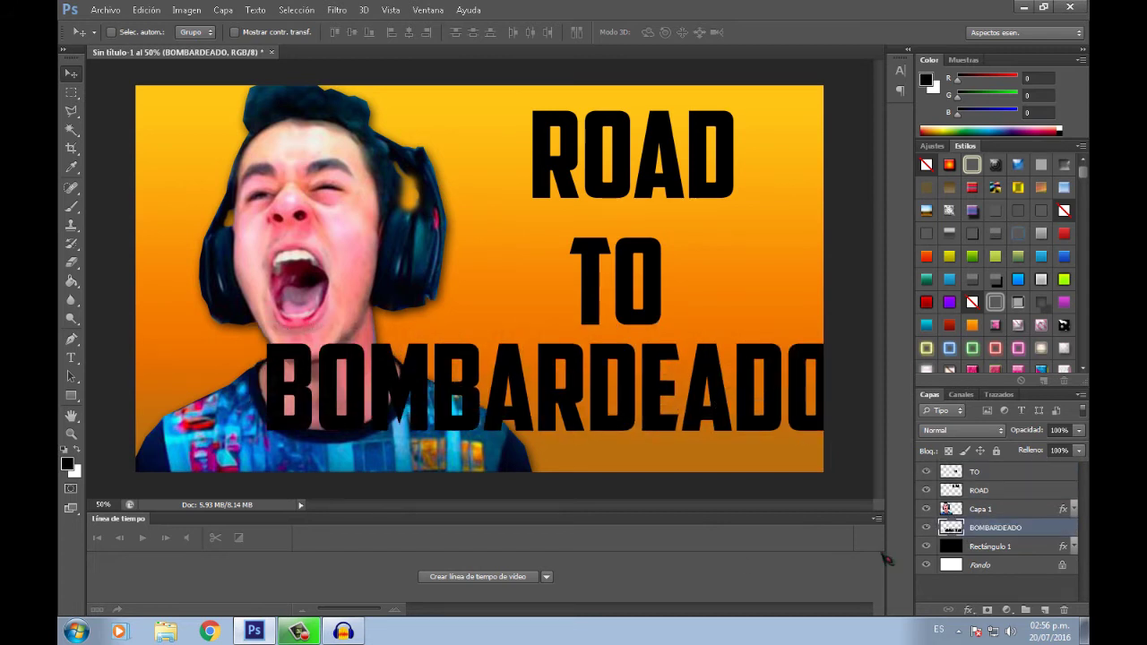
Transform BOMBARDEADO narrower, taller and slanted, tucked just under TO
{"action": "key", "text": "ctrl+t"}
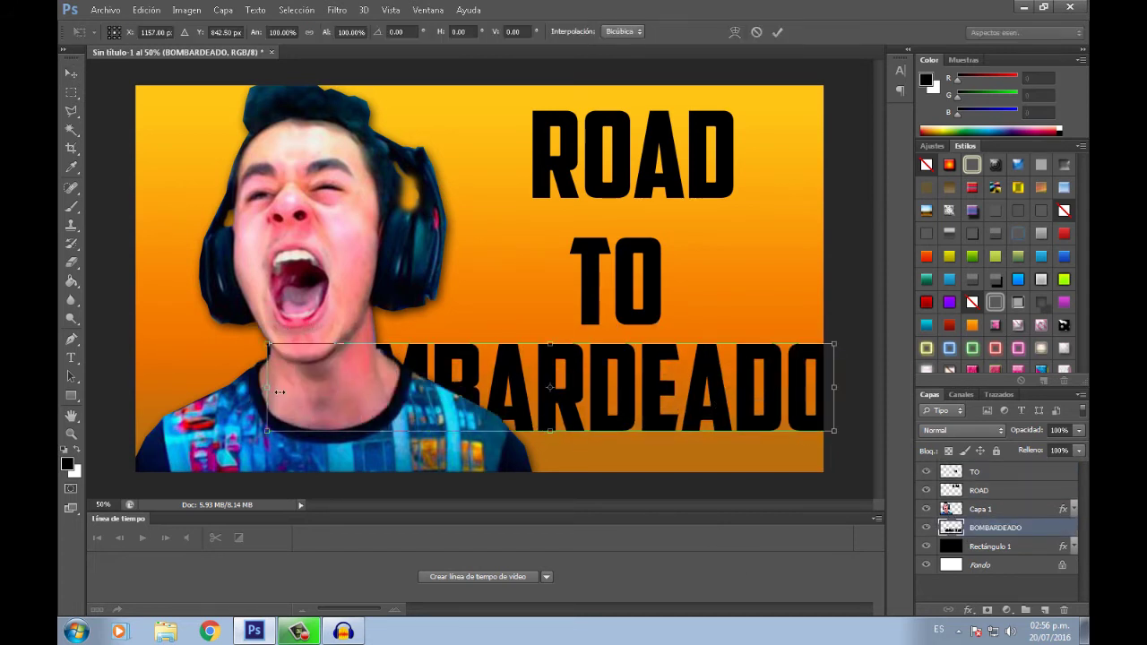
{"action": "left_click_drag", "start_coordinate": [384, 413], "coordinate": [416, 387]}
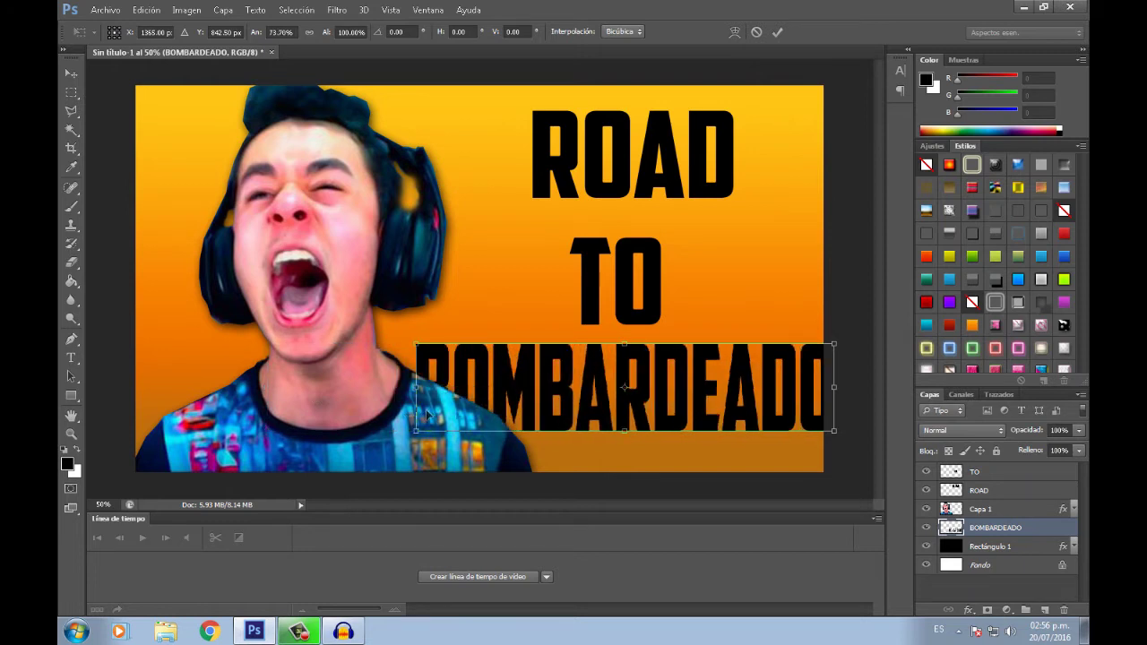
{"action": "left_click_drag", "start_coordinate": [839, 395], "coordinate": [798, 394]}
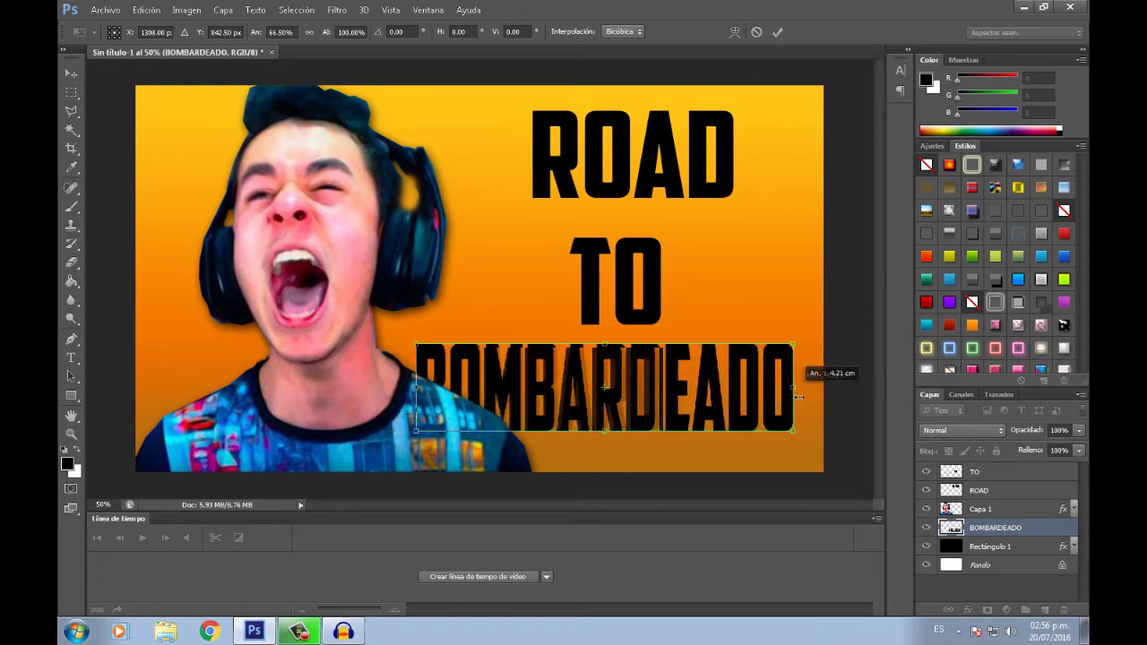
{"action": "left_click_drag", "start_coordinate": [606, 432], "coordinate": [613, 464]}
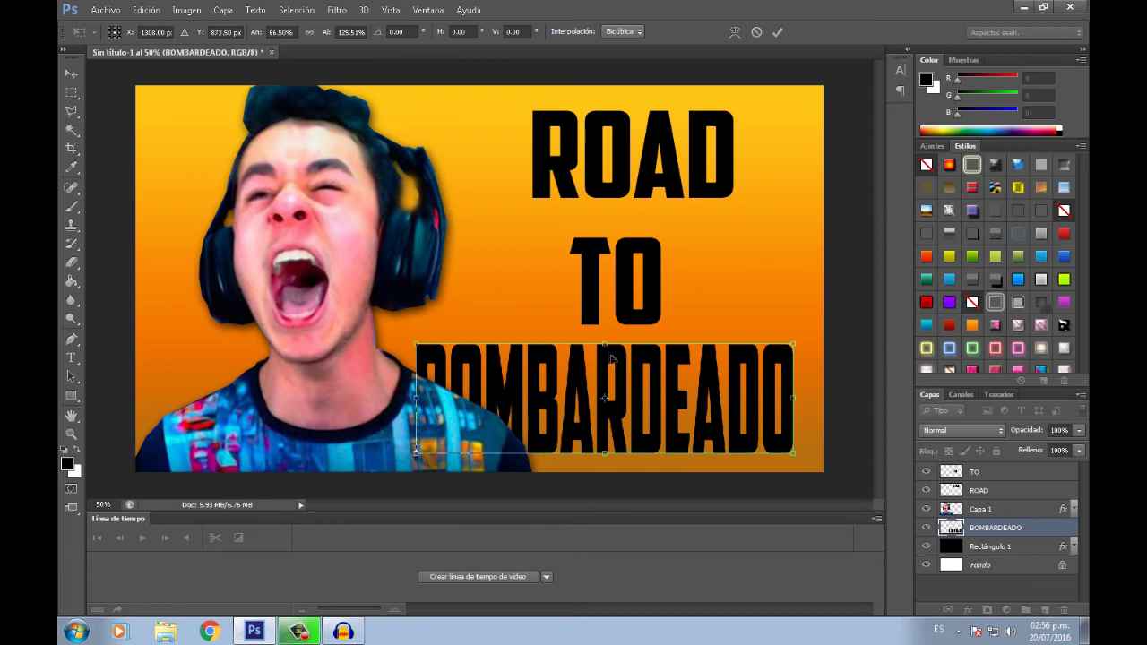
{"action": "left_click_drag", "start_coordinate": [612, 350], "coordinate": [611, 337]}
{"action": "left_click_drag", "start_coordinate": [795, 333], "coordinate": [807, 324]}
{"action": "left_click_drag", "start_coordinate": [735, 391], "coordinate": [742, 384]}
{"action": "left_click_drag", "start_coordinate": [742, 383], "coordinate": [742, 382]}
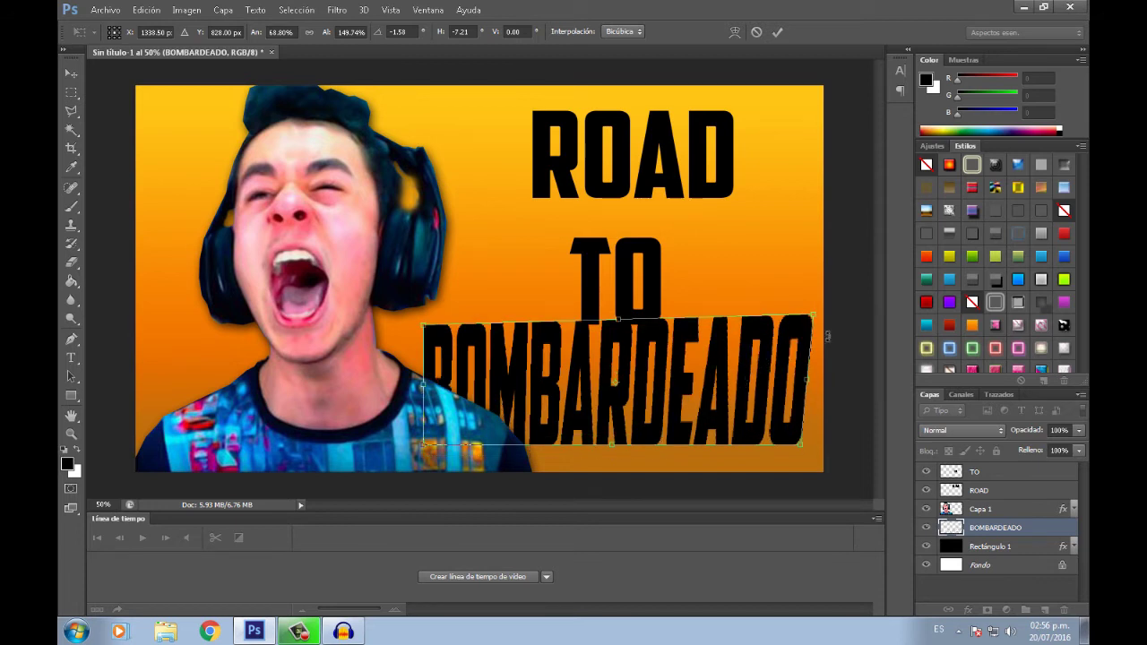
{"action": "left_click_drag", "start_coordinate": [424, 327], "coordinate": [422, 323]}
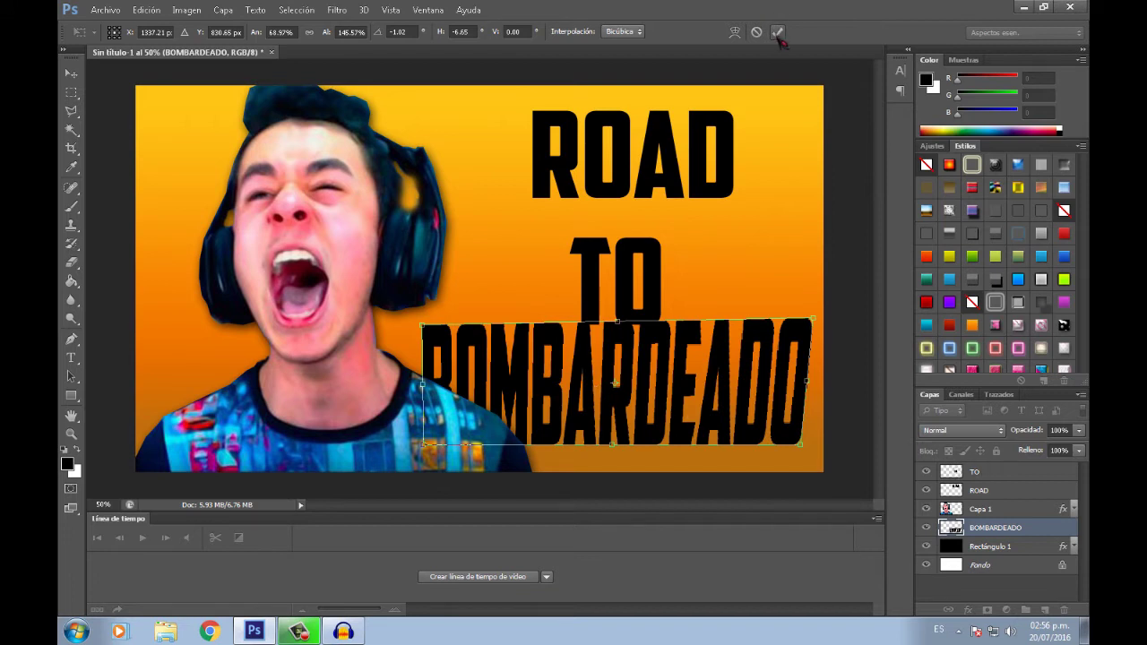
{"action": "left_click", "coordinate": [777, 31]}
Move TO right above BOMBARDEADO and reshape it narrower with an italic lean
{"action": "left_click", "coordinate": [979, 474]}
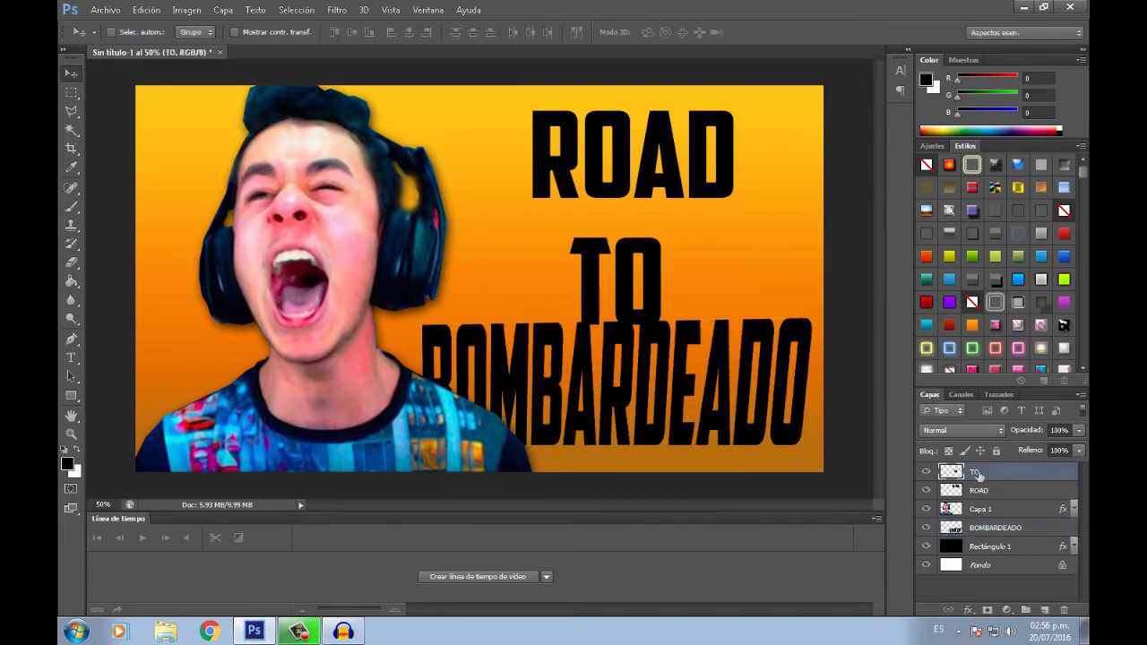
{"action": "mouse_move", "coordinate": [661, 315]}
{"action": "left_mouse_down"}
{"action": "mouse_move", "coordinate": [633, 282]}
{"action": "mouse_move", "coordinate": [596, 283]}
{"action": "mouse_move", "coordinate": [789, 288]}
{"action": "mouse_move", "coordinate": [767, 281]}
{"action": "left_mouse_up"}
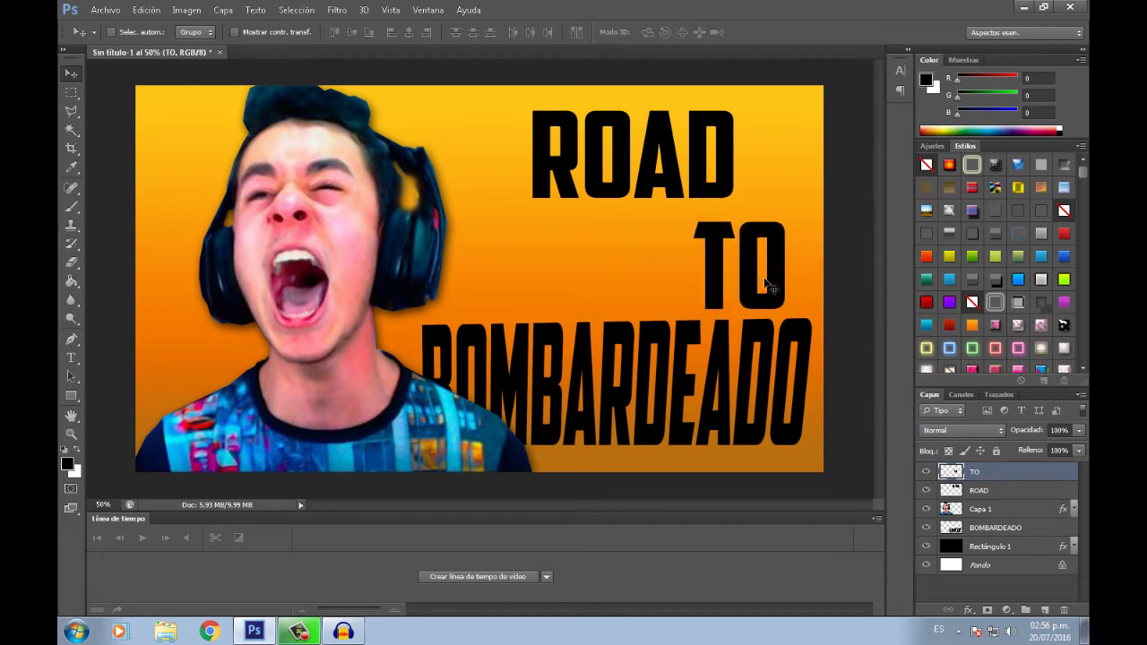
{"action": "left_click", "coordinate": [980, 490]}
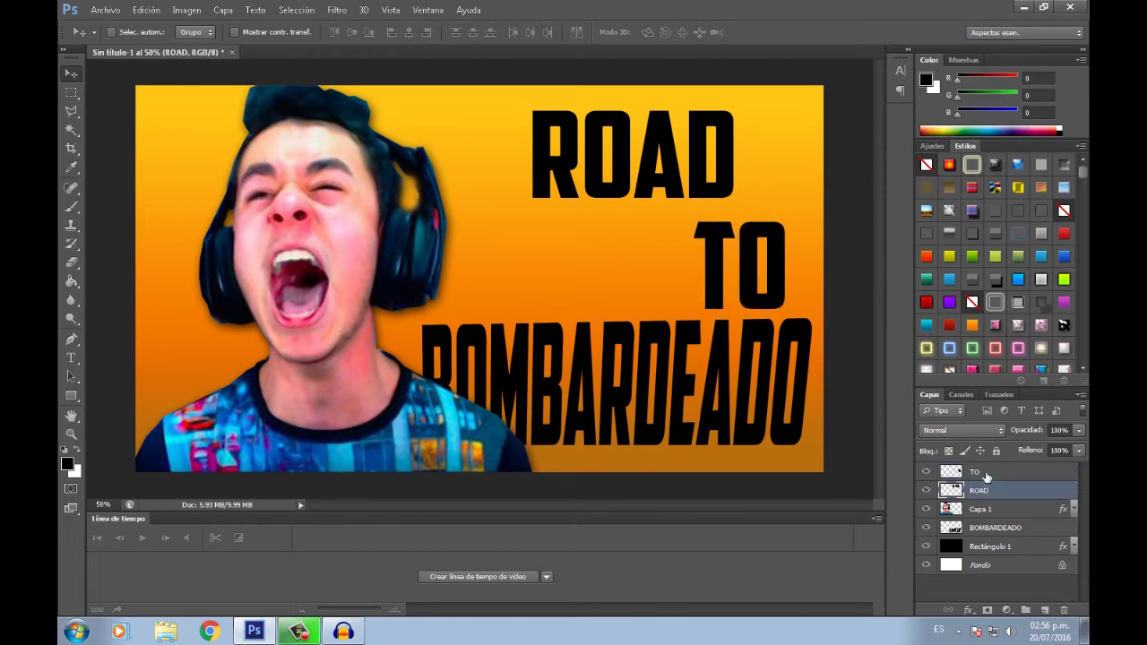
{"action": "left_click", "coordinate": [986, 475]}
{"action": "key", "text": "ctrl+t"}
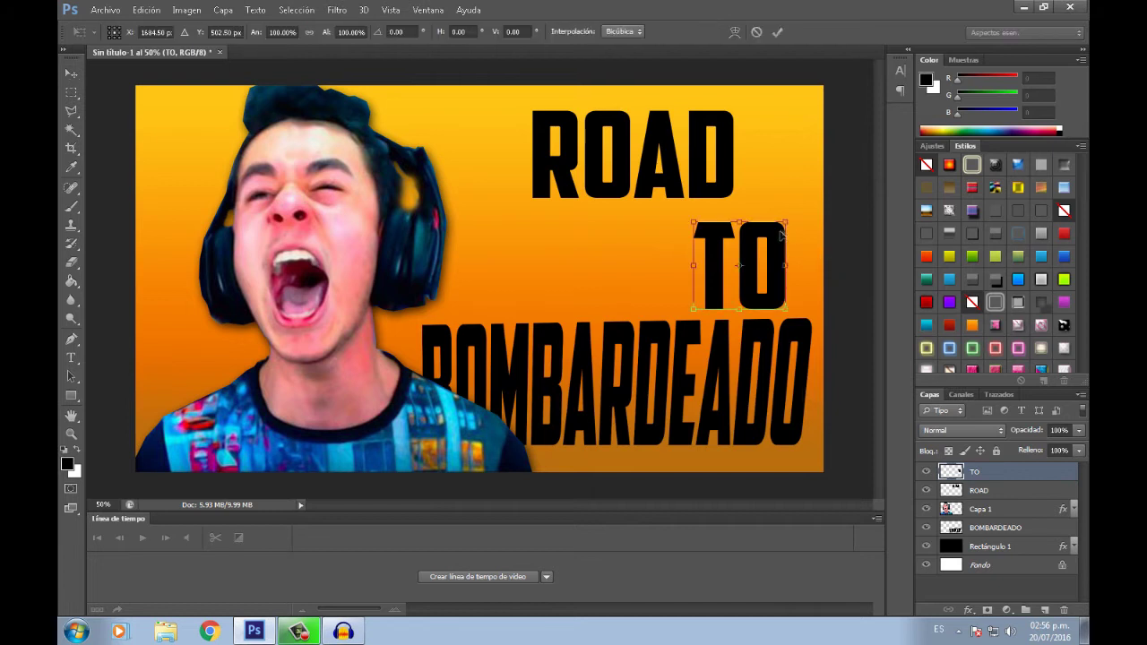
{"action": "left_click_drag", "start_coordinate": [787, 227], "coordinate": [784, 231]}
{"action": "left_click_drag", "start_coordinate": [786, 311], "coordinate": [782, 307]}
{"action": "left_click_drag", "start_coordinate": [698, 230], "coordinate": [710, 232]}
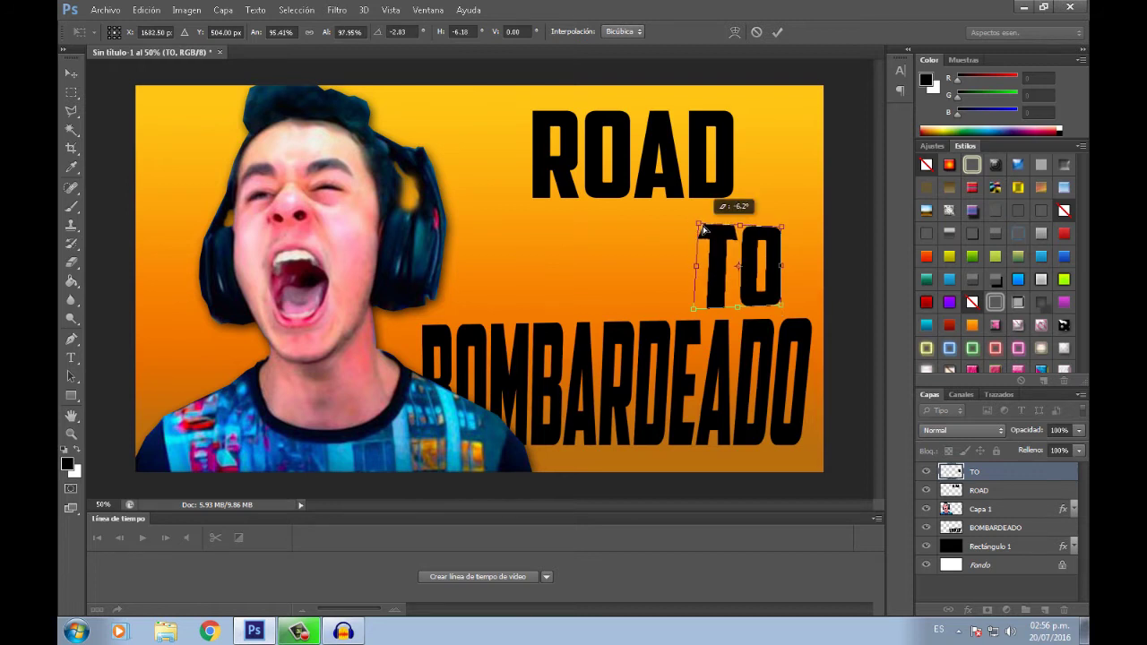
{"action": "left_click", "coordinate": [777, 32]}
Move ROAD down beside TO on one line and enlarge it upward
{"action": "left_click", "coordinate": [979, 491]}
{"action": "left_click_drag", "start_coordinate": [616, 158], "coordinate": [571, 268]}
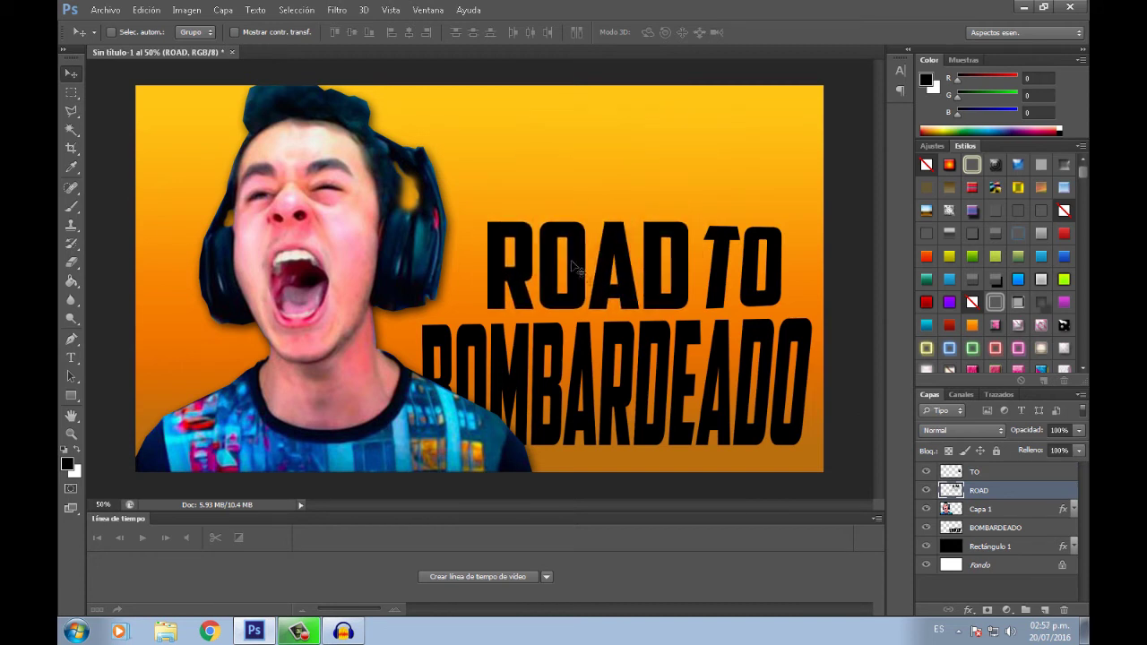
{"action": "key", "text": "ctrl+t"}
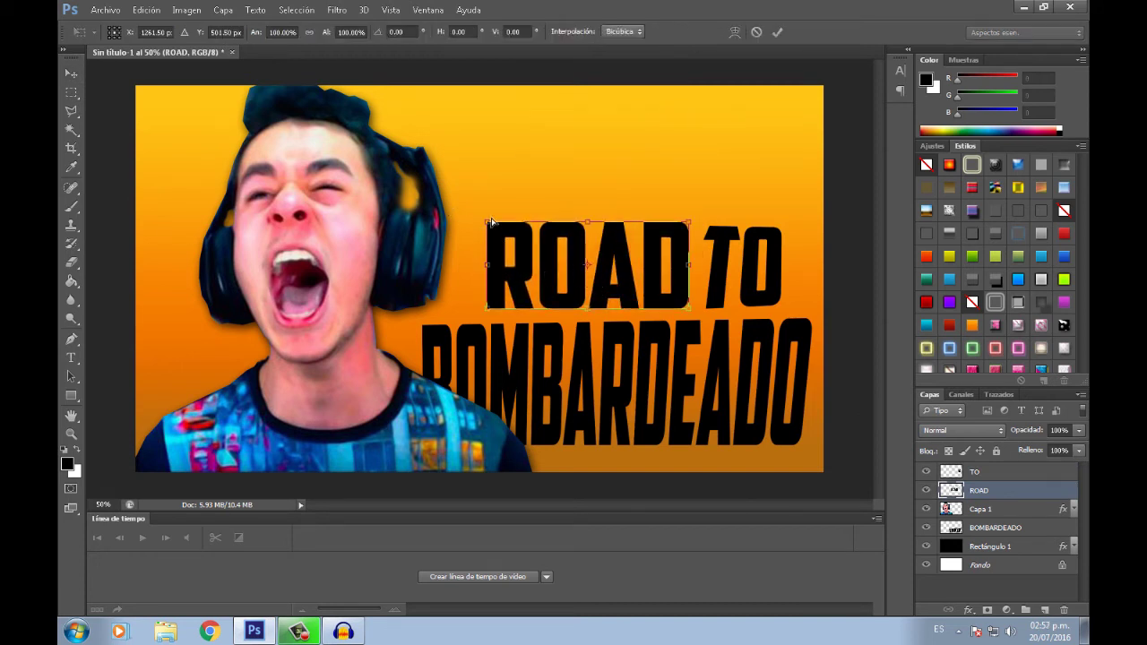
{"action": "left_click_drag", "start_coordinate": [489, 225], "coordinate": [477, 216]}
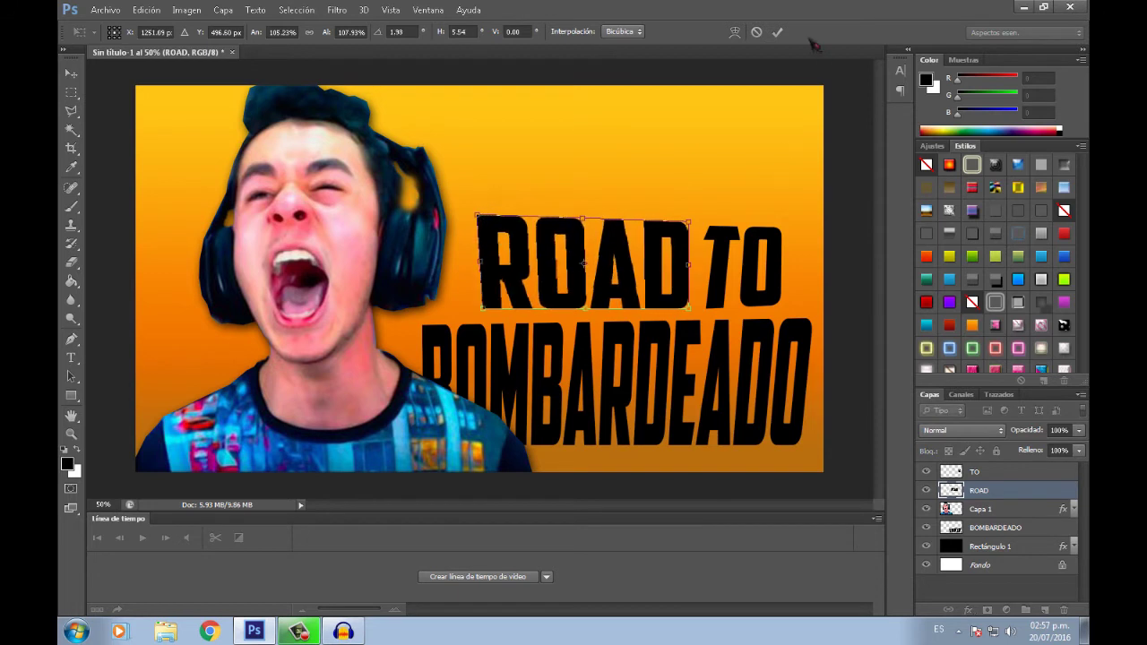
{"action": "left_click", "coordinate": [777, 32]}
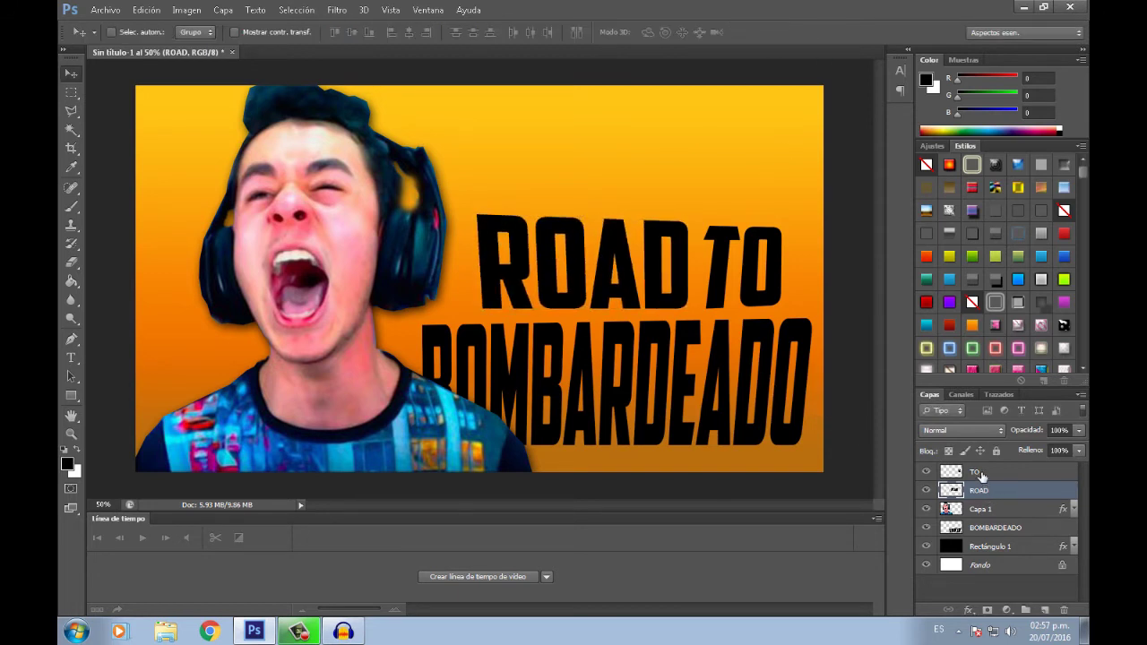
Move ROAD, TO and BOMBARDEADO together as one title block, then reselect TO
{"action": "left_click", "coordinate": [980, 476]}
{"action": "left_click", "coordinate": [986, 491], "text": "shift"}
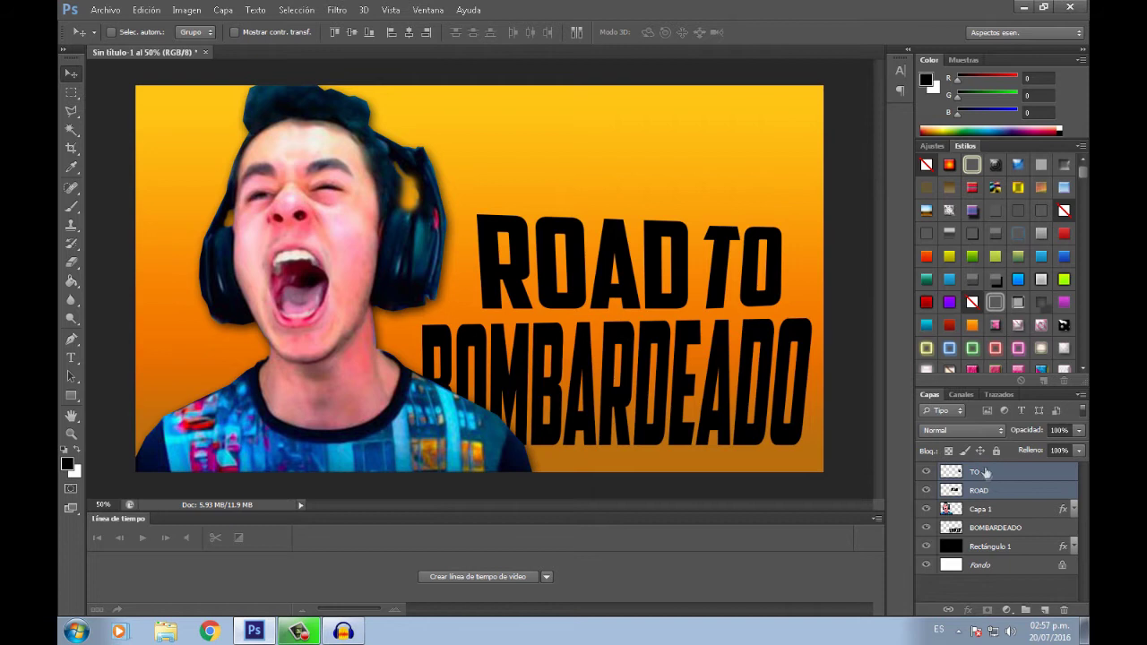
{"action": "left_click", "coordinate": [987, 474]}
{"action": "left_click", "coordinate": [983, 492], "text": "shift"}
{"action": "left_click", "coordinate": [991, 528], "text": "ctrl"}
{"action": "mouse_move", "coordinate": [587, 361]}
{"action": "left_mouse_down"}
{"action": "mouse_move", "coordinate": [591, 323]}
{"action": "mouse_move", "coordinate": [593, 356]}
{"action": "left_mouse_up"}
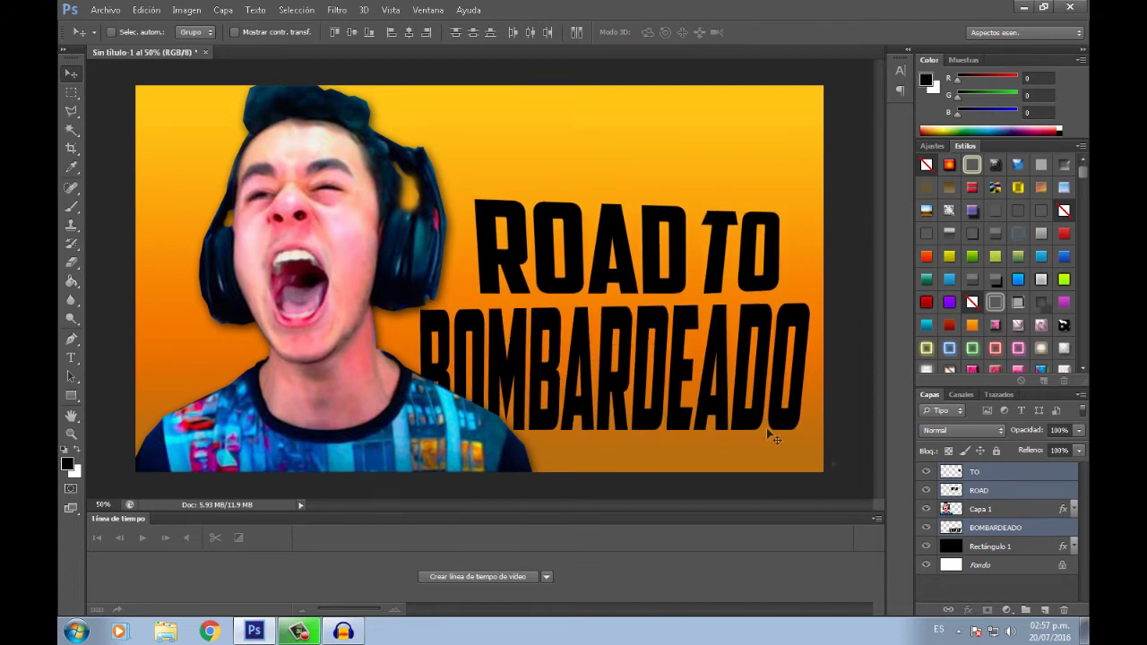
{"action": "left_click", "coordinate": [995, 474]}
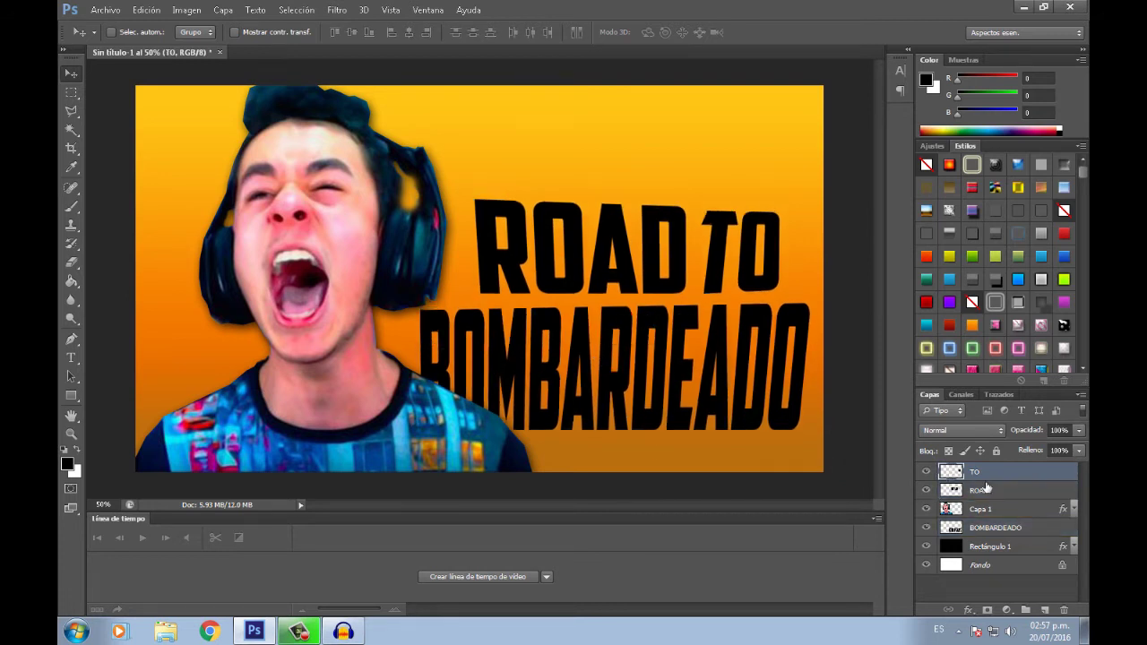
{"action": "left_click", "coordinate": [989, 546]}
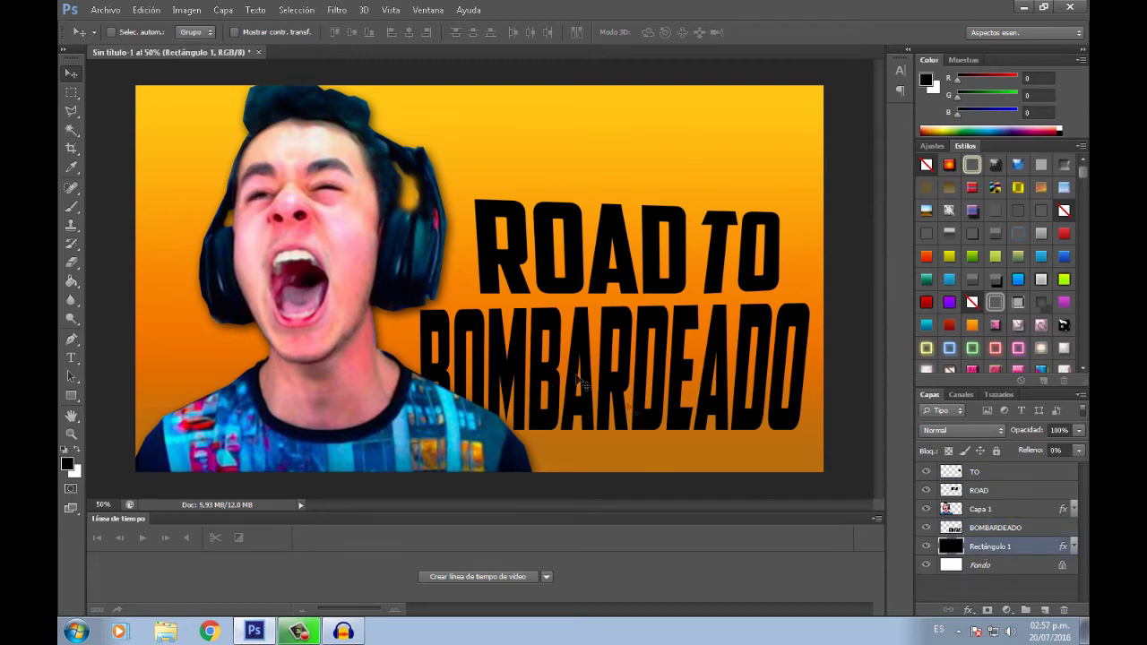
{"action": "left_click", "coordinate": [986, 473]}
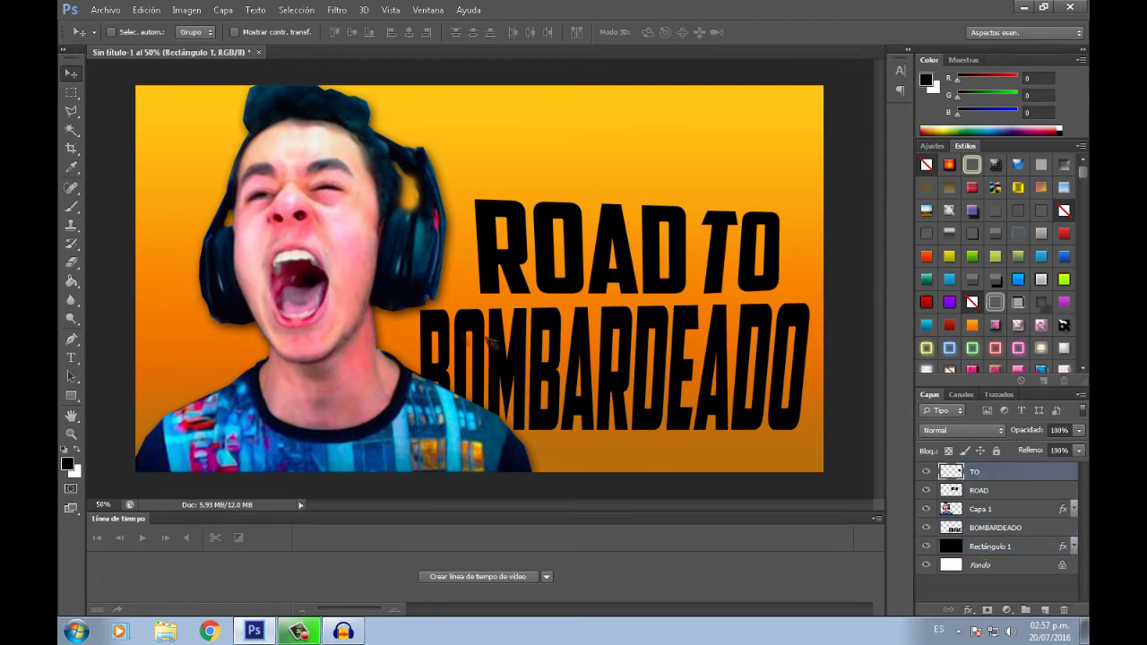
{"action": "left_click", "coordinate": [126, 10]}
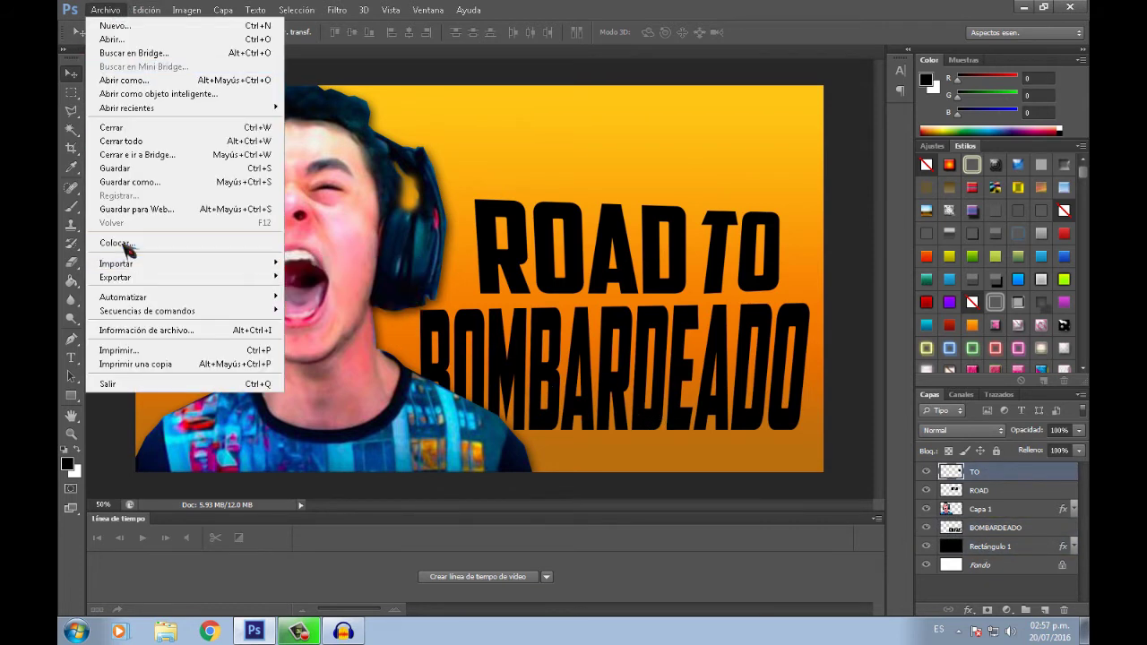
Place Nuclear_Medal_BO3 from Desktop > Cosas > DISEÑO > Packs > Joseph > CODbo3 > Logos
{"action": "left_click", "coordinate": [121, 243]}
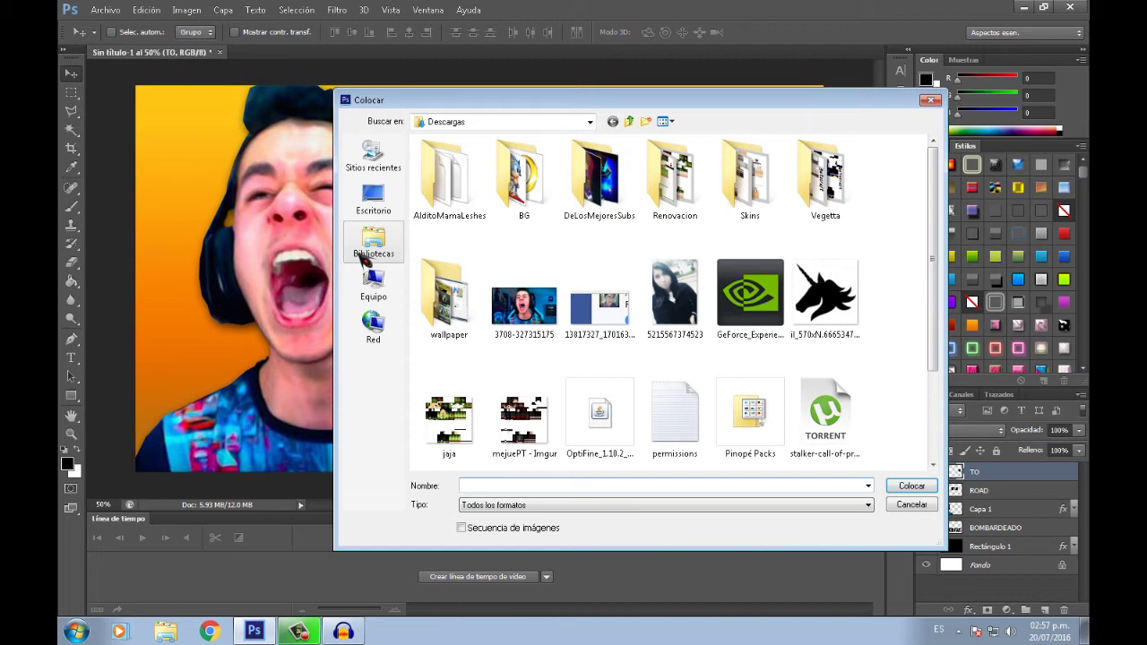
{"action": "left_click", "coordinate": [630, 122]}
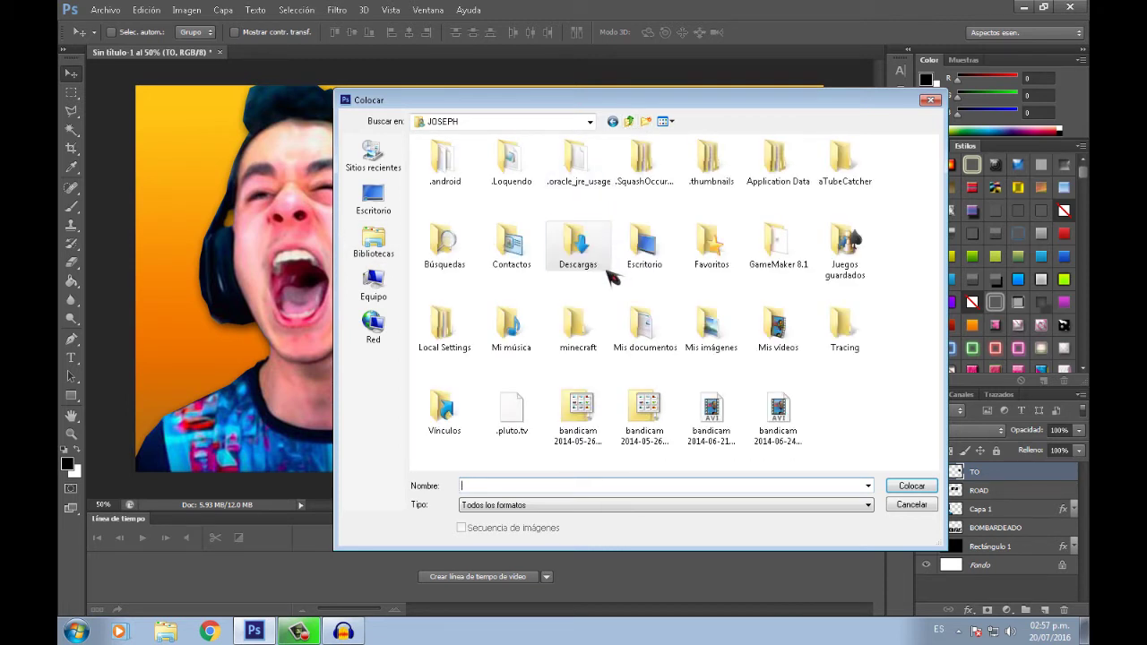
{"action": "left_click", "coordinate": [373, 199]}
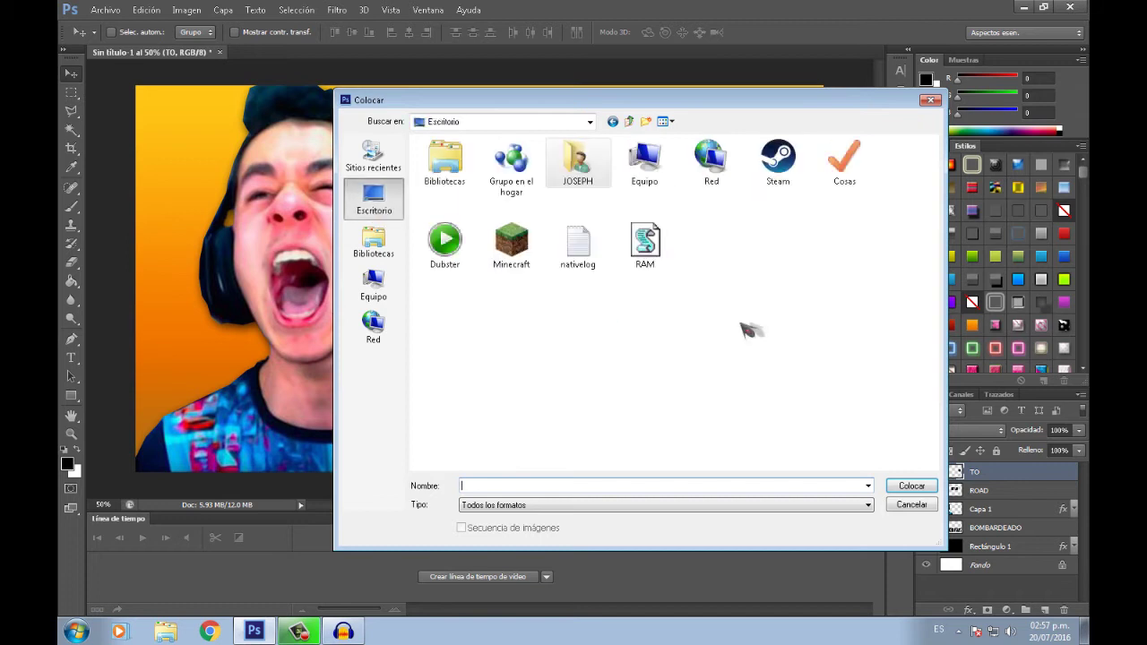
{"action": "double_click", "coordinate": [844, 161]}
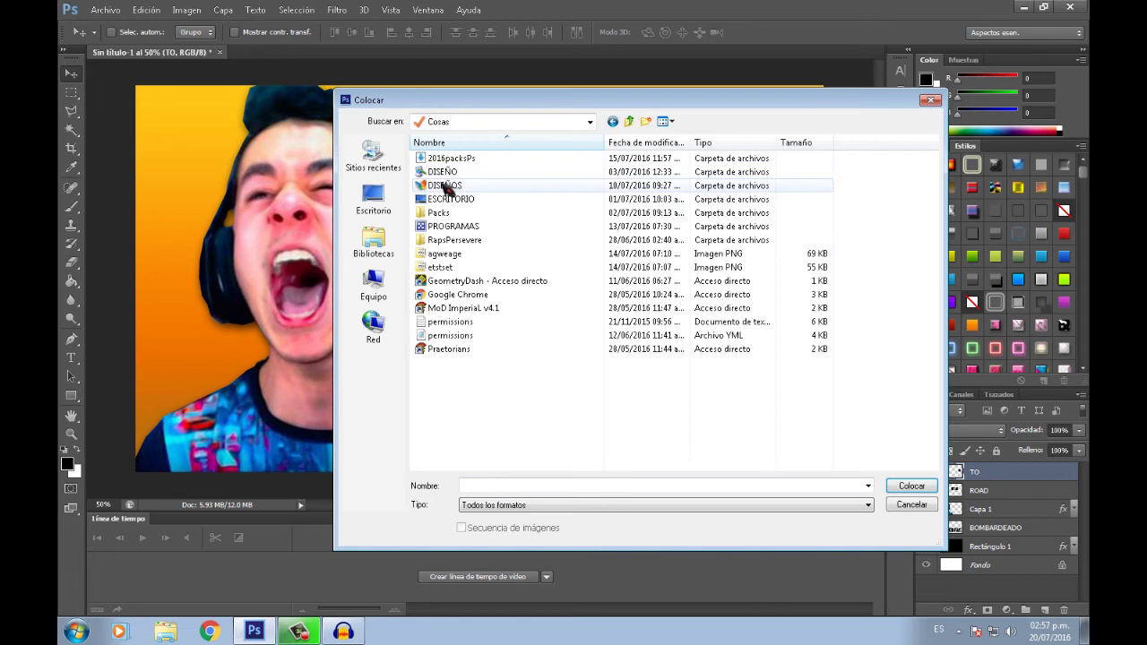
{"action": "double_click", "coordinate": [440, 172]}
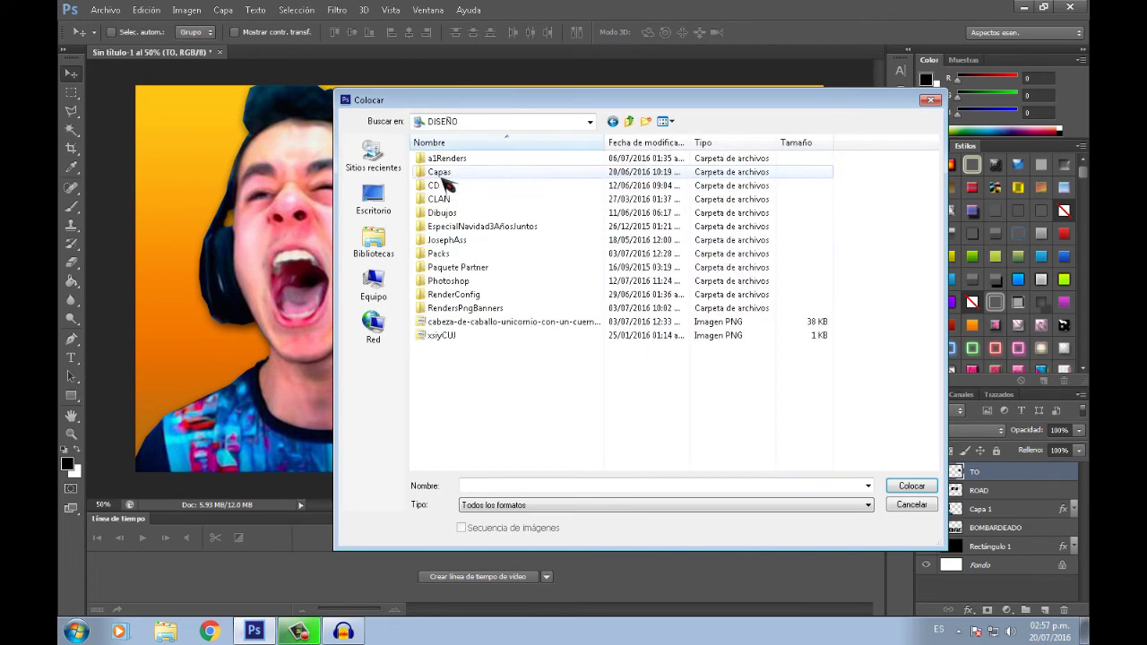
{"action": "double_click", "coordinate": [444, 252]}
{"action": "double_click", "coordinate": [454, 251]}
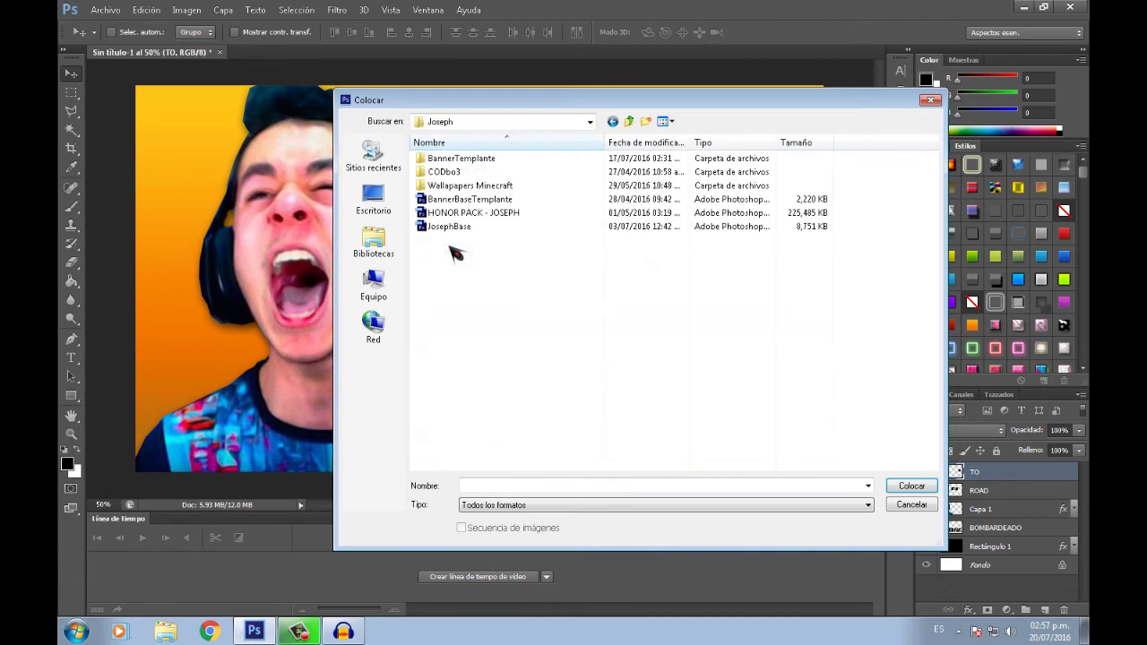
{"action": "double_click", "coordinate": [449, 172]}
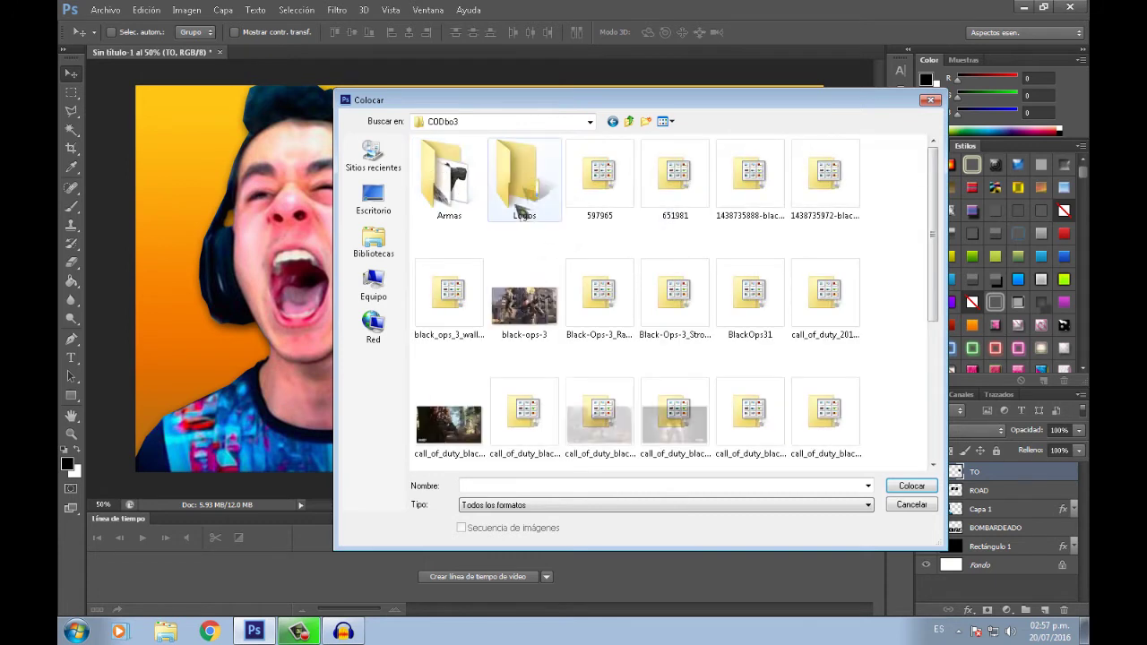
{"action": "double_click", "coordinate": [521, 207]}
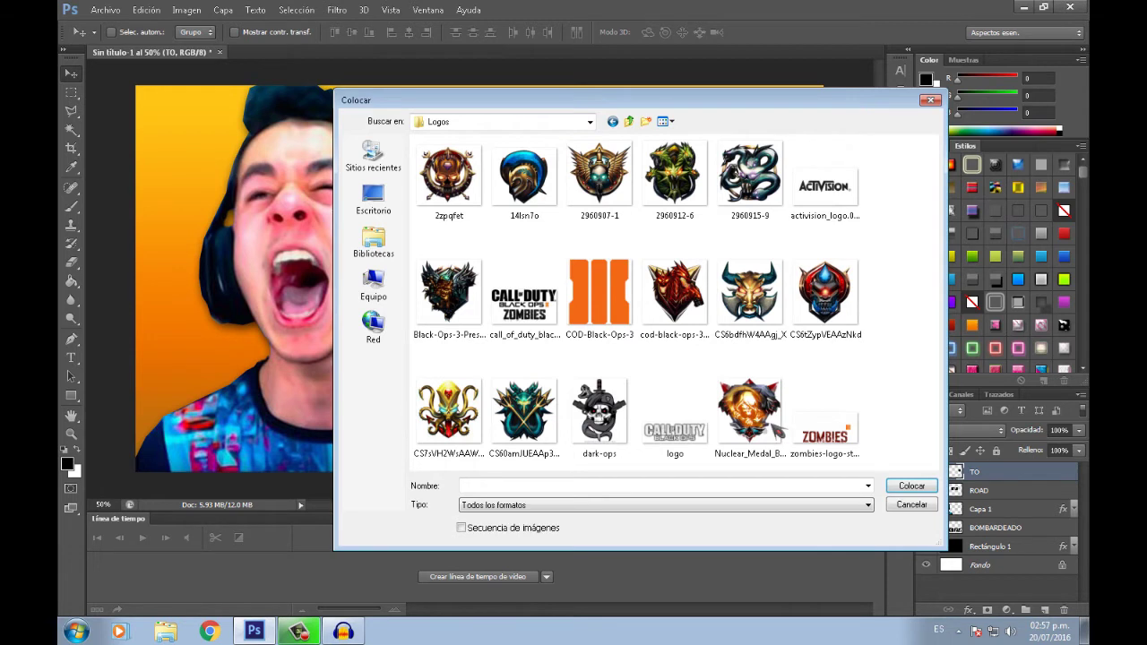
{"action": "double_click", "coordinate": [753, 427]}
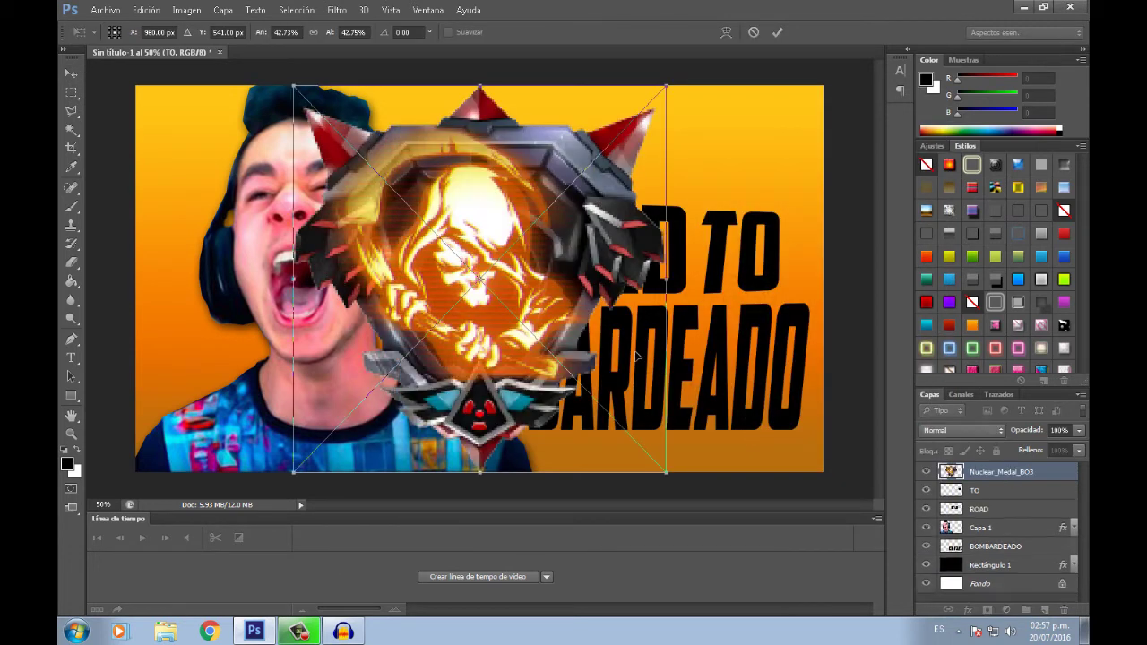
Shrink and slightly tilt the medal, positioning it above the ROAD TO text
{"action": "mouse_move", "coordinate": [671, 476]}
{"action": "left_mouse_down"}
{"action": "mouse_move", "coordinate": [459, 215]}
{"action": "mouse_move", "coordinate": [424, 204]}
{"action": "left_mouse_up"}
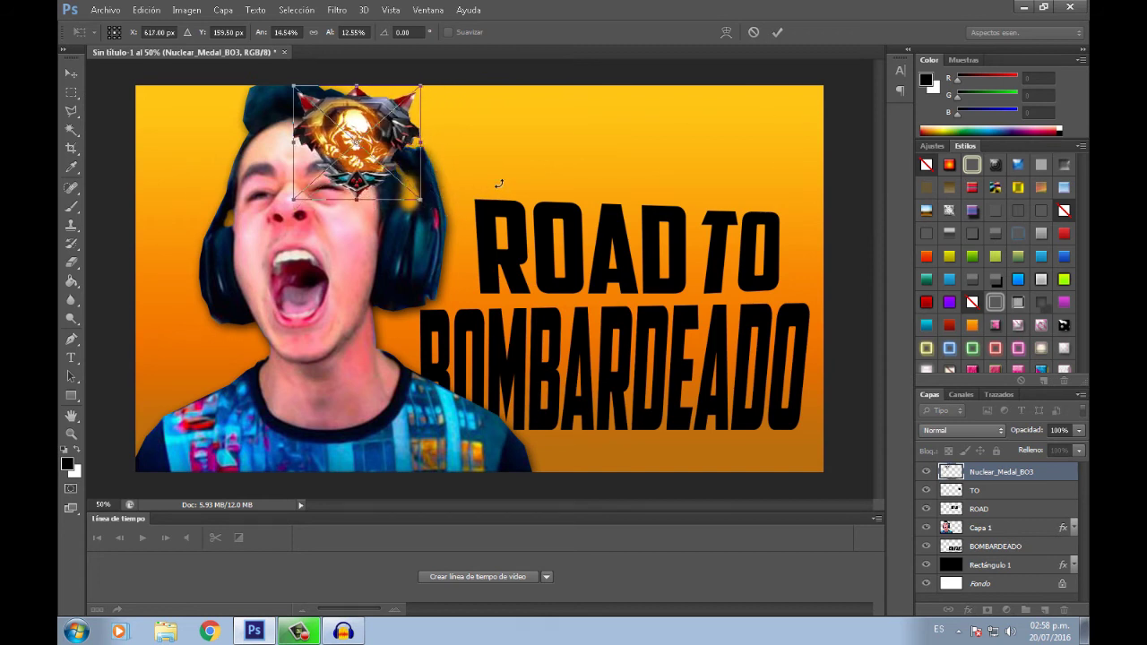
{"action": "left_click_drag", "start_coordinate": [499, 183], "coordinate": [506, 159]}
{"action": "mouse_move", "coordinate": [385, 138]}
{"action": "left_mouse_down"}
{"action": "mouse_move", "coordinate": [600, 168]}
{"action": "mouse_move", "coordinate": [632, 159]}
{"action": "left_mouse_up"}
{"action": "left_click_drag", "start_coordinate": [638, 206], "coordinate": [664, 227]}
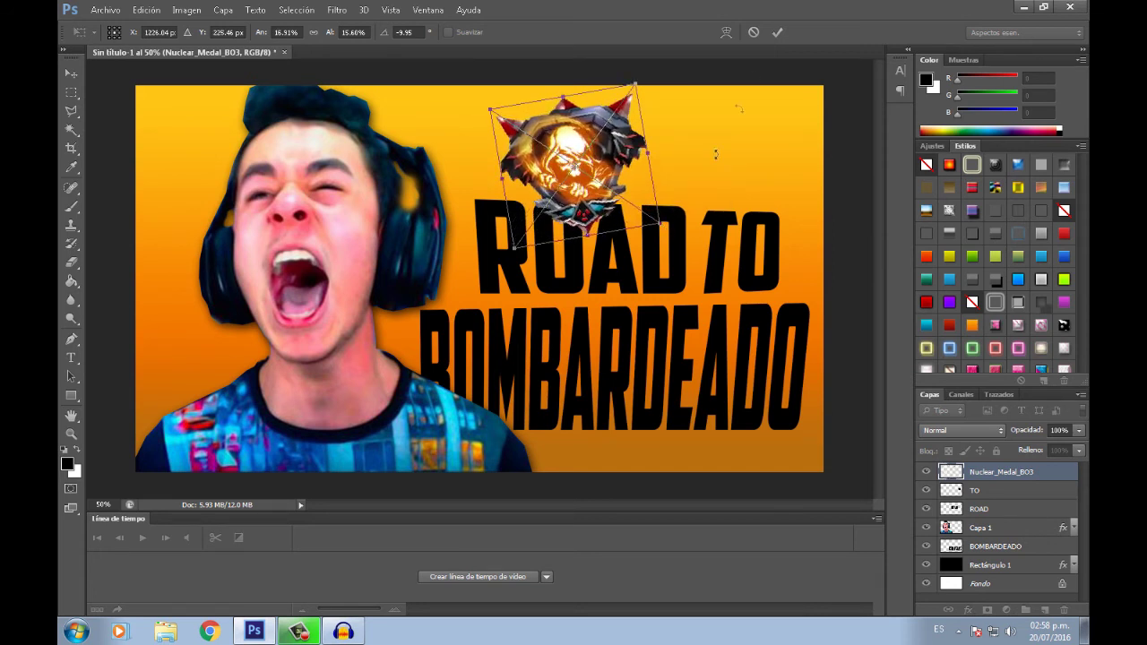
{"action": "left_click", "coordinate": [777, 32]}
Make two large, rotated medal copies behind the title, one lower behind BOMBARDEADO
{"action": "key", "text": "ctrl+j"}
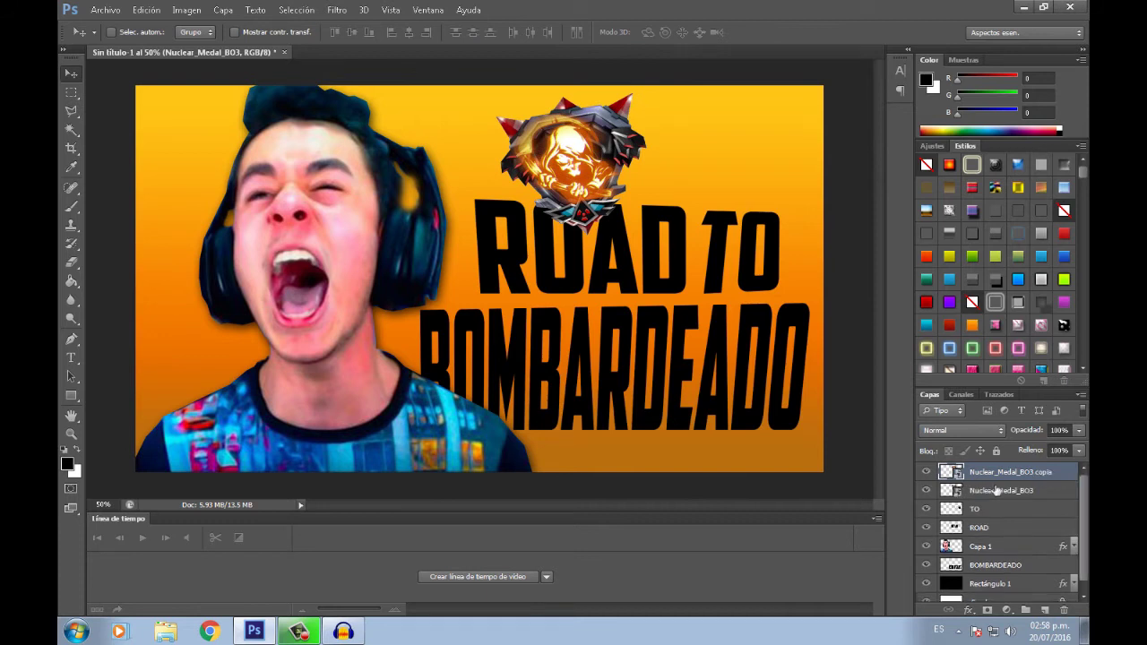
{"action": "left_click_drag", "start_coordinate": [1002, 473], "coordinate": [986, 569]}
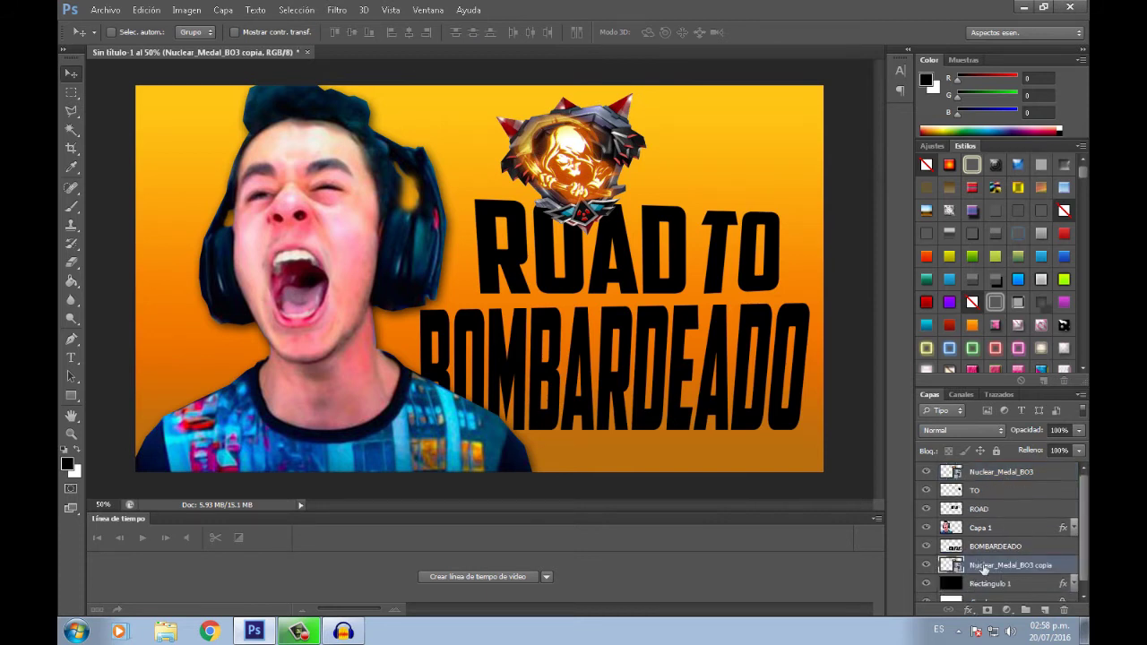
{"action": "key", "text": "ctrl+t"}
{"action": "left_click_drag", "start_coordinate": [523, 256], "coordinate": [435, 417]}
{"action": "left_click_drag", "start_coordinate": [646, 269], "coordinate": [789, 274]}
{"action": "mouse_move", "coordinate": [829, 336]}
{"action": "left_mouse_down"}
{"action": "mouse_move", "coordinate": [887, 381]}
{"action": "mouse_move", "coordinate": [884, 329]}
{"action": "left_mouse_up"}
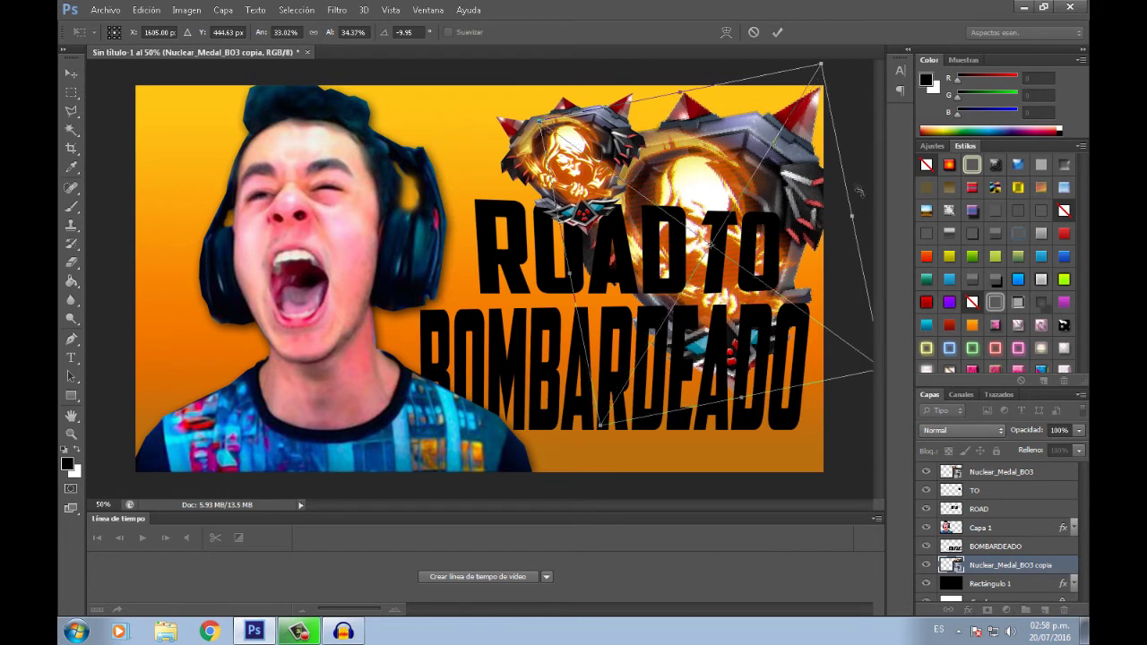
{"action": "left_click_drag", "start_coordinate": [871, 212], "coordinate": [862, 148]}
{"action": "left_click_drag", "start_coordinate": [792, 222], "coordinate": [796, 226]}
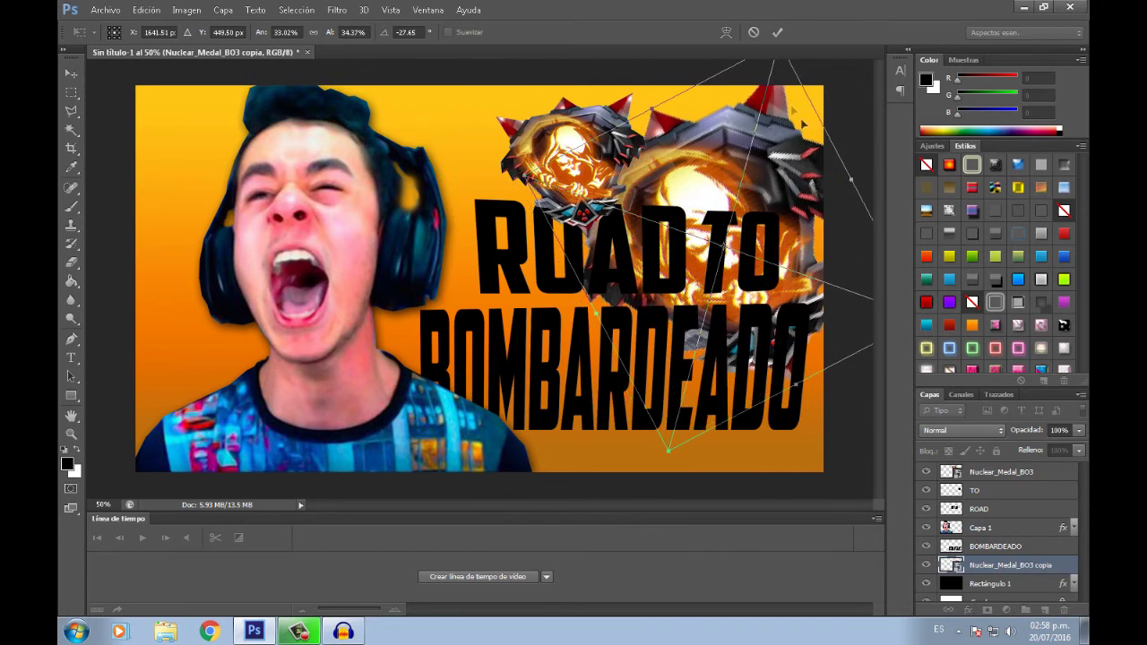
{"action": "left_click", "coordinate": [777, 32]}
{"action": "mouse_move", "coordinate": [722, 225]}
{"action": "left_mouse_down"}
{"action": "mouse_move", "coordinate": [465, 387]}
{"action": "mouse_move", "coordinate": [568, 438]}
{"action": "left_mouse_up"}
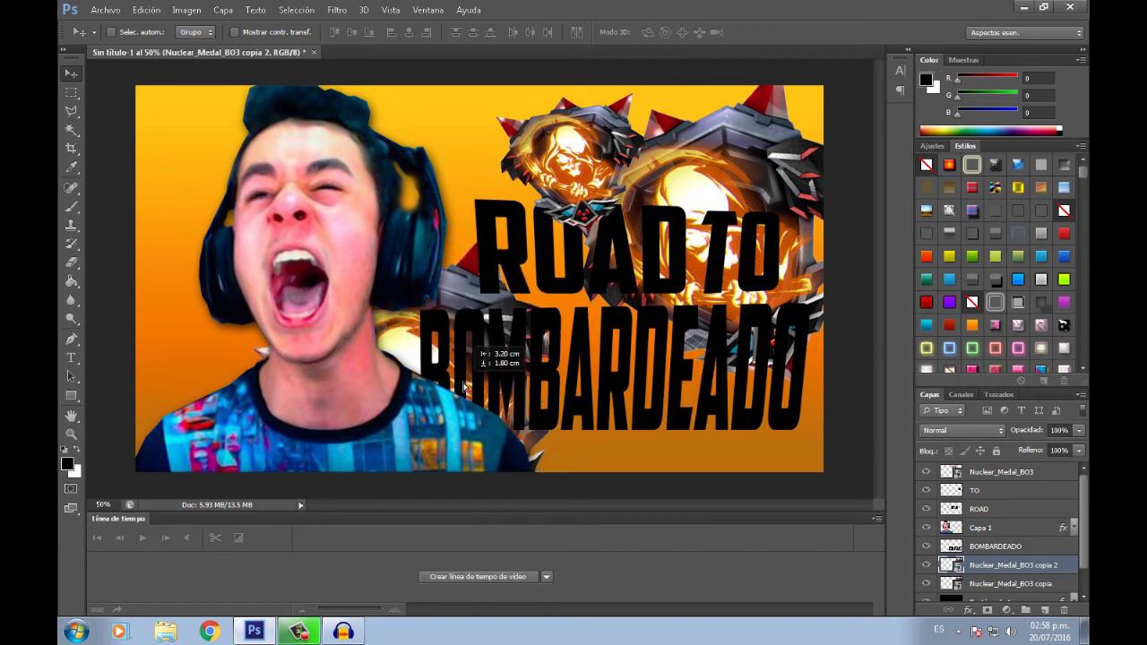
{"action": "mouse_move", "coordinate": [504, 383]}
{"action": "left_mouse_down"}
{"action": "mouse_move", "coordinate": [618, 496]}
{"action": "mouse_move", "coordinate": [608, 499]}
{"action": "left_mouse_up"}
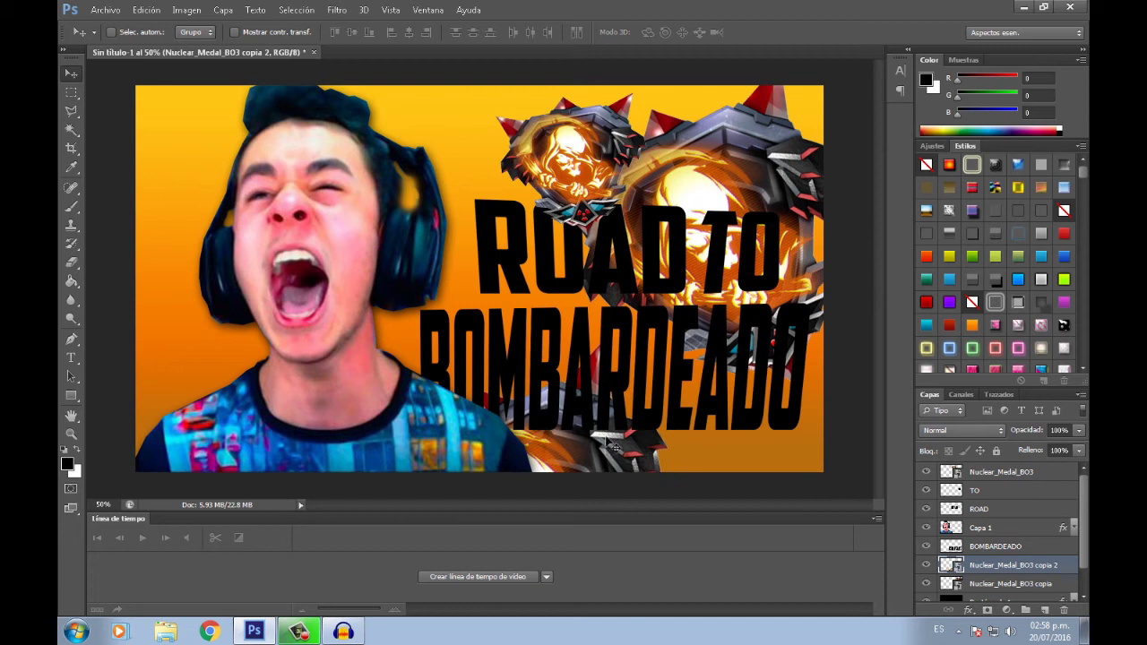
Fade both large medal copies to low opacity, the first one to 19%
{"action": "left_click", "coordinate": [1002, 588], "text": "ctrl"}
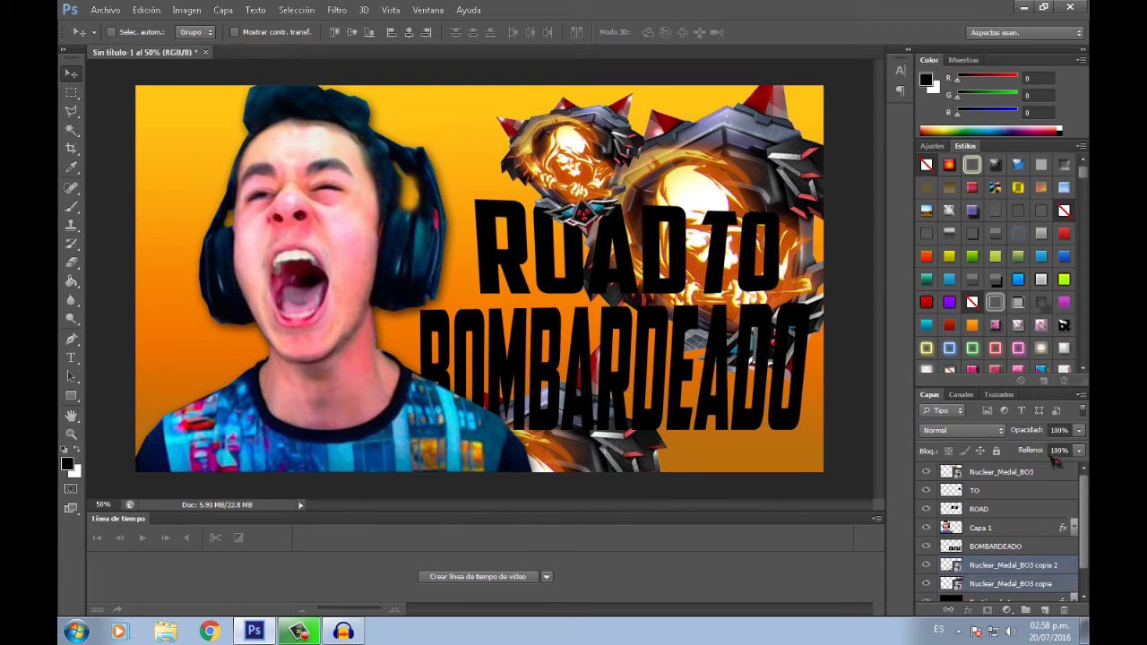
{"action": "left_click", "coordinate": [1025, 570]}
{"action": "left_click", "coordinate": [1079, 430]}
{"action": "left_click_drag", "start_coordinate": [1076, 452], "coordinate": [1016, 449]}
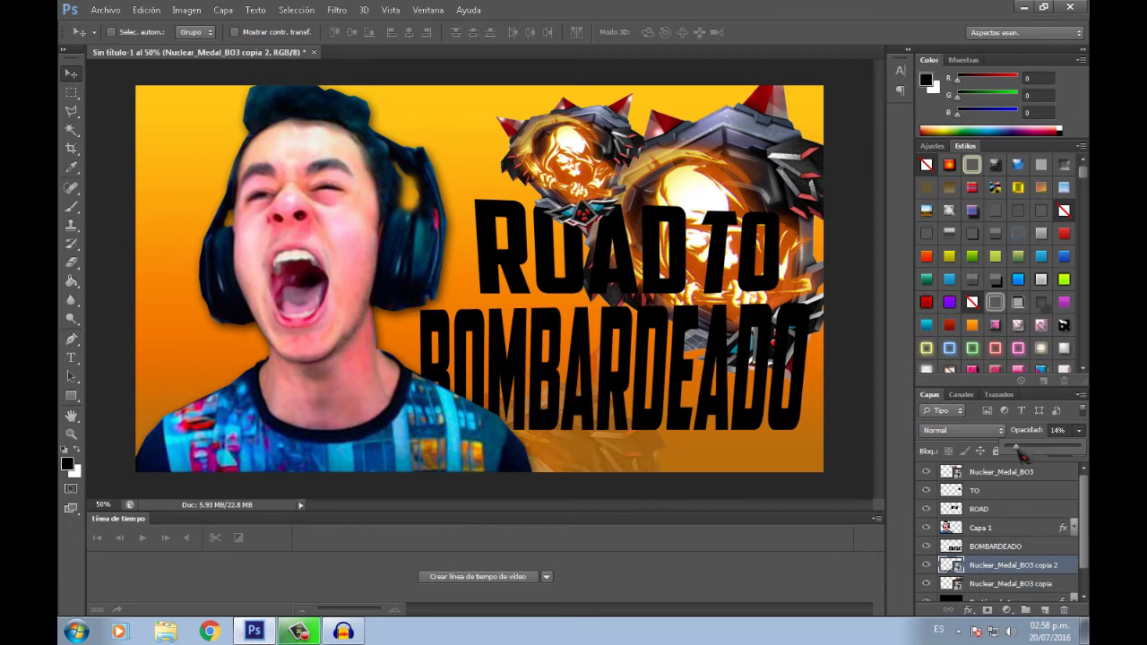
{"action": "left_click", "coordinate": [1013, 583]}
{"action": "left_click", "coordinate": [1080, 430]}
{"action": "left_click_drag", "start_coordinate": [1071, 452], "coordinate": [1016, 455]}
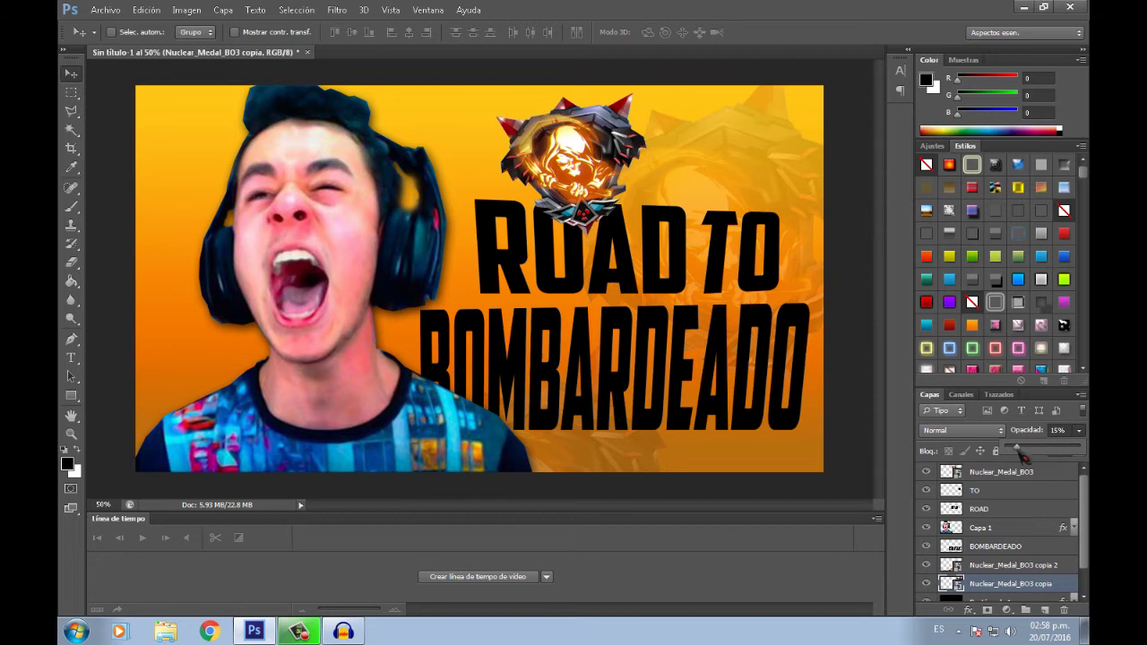
{"action": "left_click_drag", "start_coordinate": [1020, 456], "coordinate": [1025, 455]}
{"action": "left_click", "coordinate": [746, 367]}
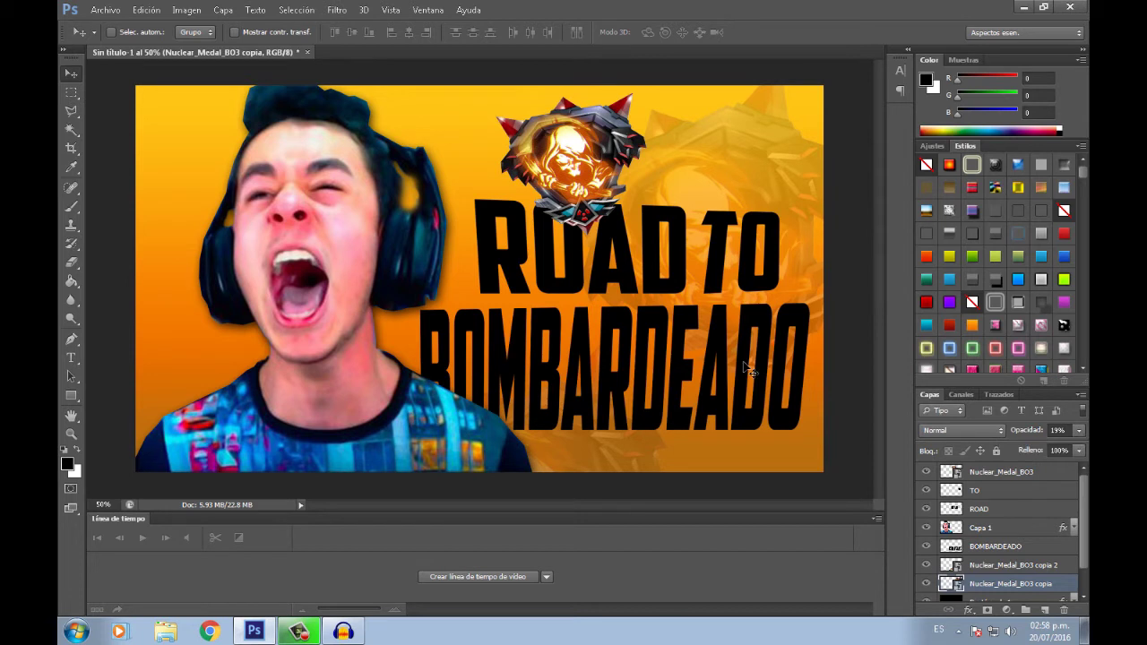
Duplicate the small medal and fade the copy to 12% opacity
{"action": "left_click", "coordinate": [986, 475]}
{"action": "left_click_drag", "start_coordinate": [563, 139], "coordinate": [569, 146]}
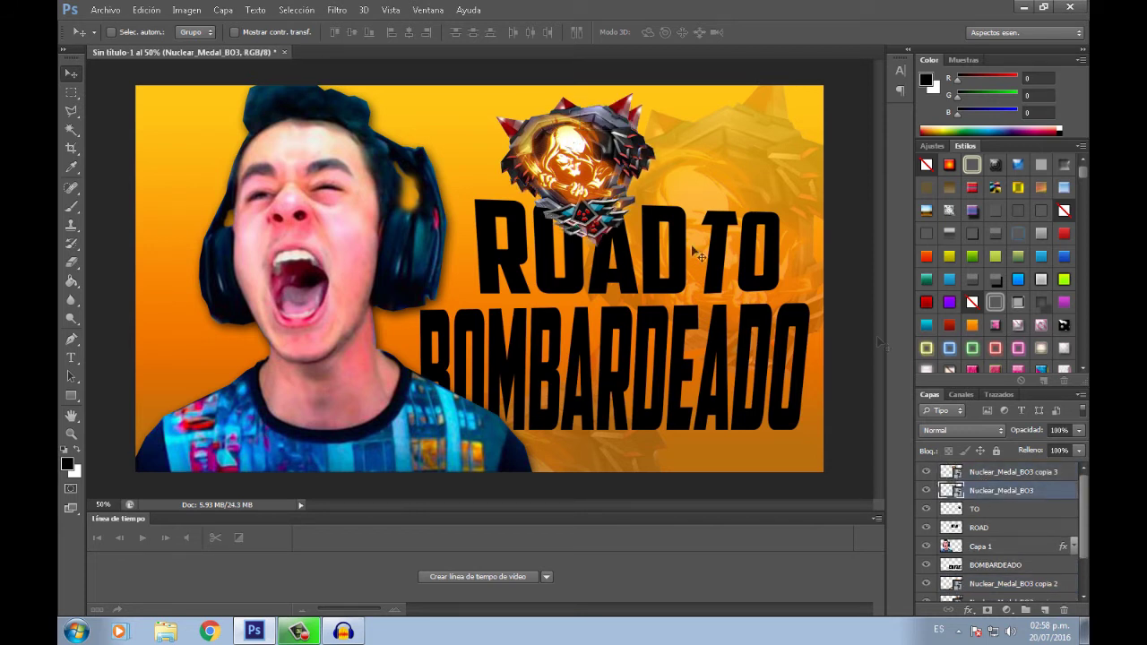
{"action": "left_click", "coordinate": [1079, 430]}
{"action": "left_click_drag", "start_coordinate": [1075, 451], "coordinate": [1022, 452]}
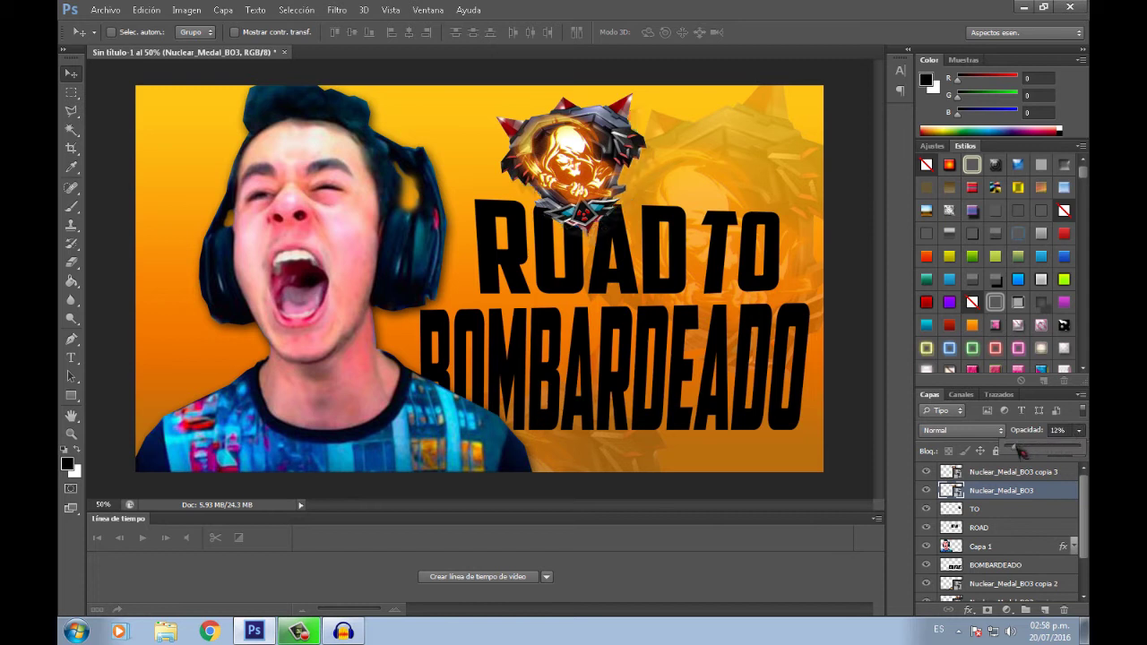
Blur the faded 22% medal with a radius-4 Gaussian Blur for a soft glow behind it
{"action": "left_click", "coordinate": [337, 10]}
{"action": "mouse_move", "coordinate": [358, 155]}
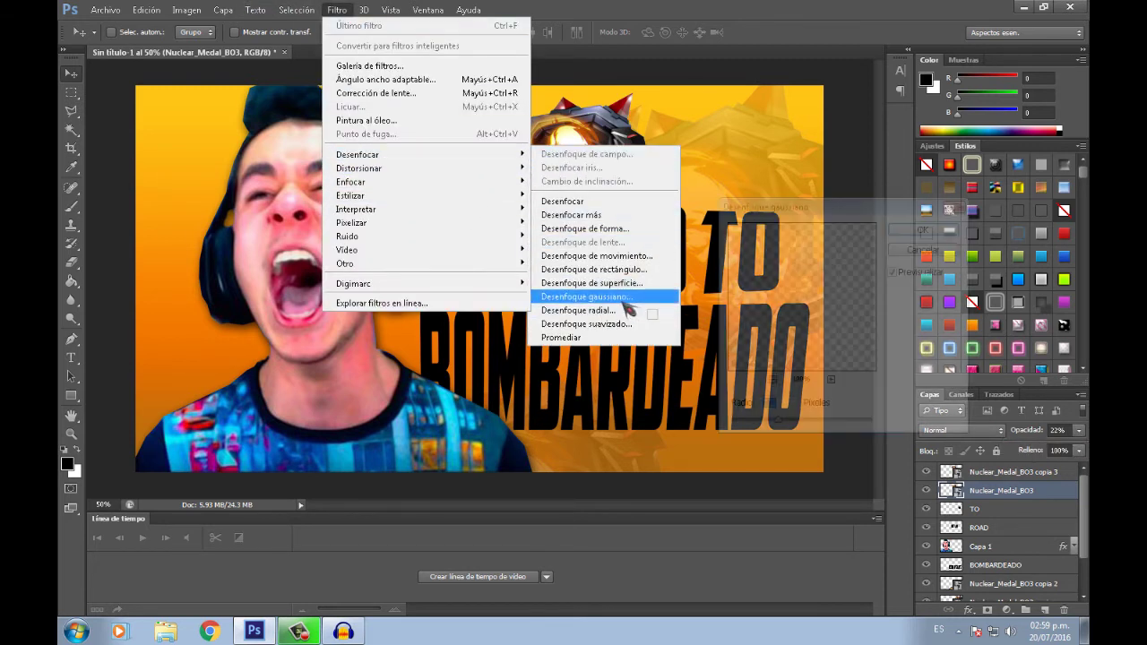
{"action": "left_click", "coordinate": [592, 297]}
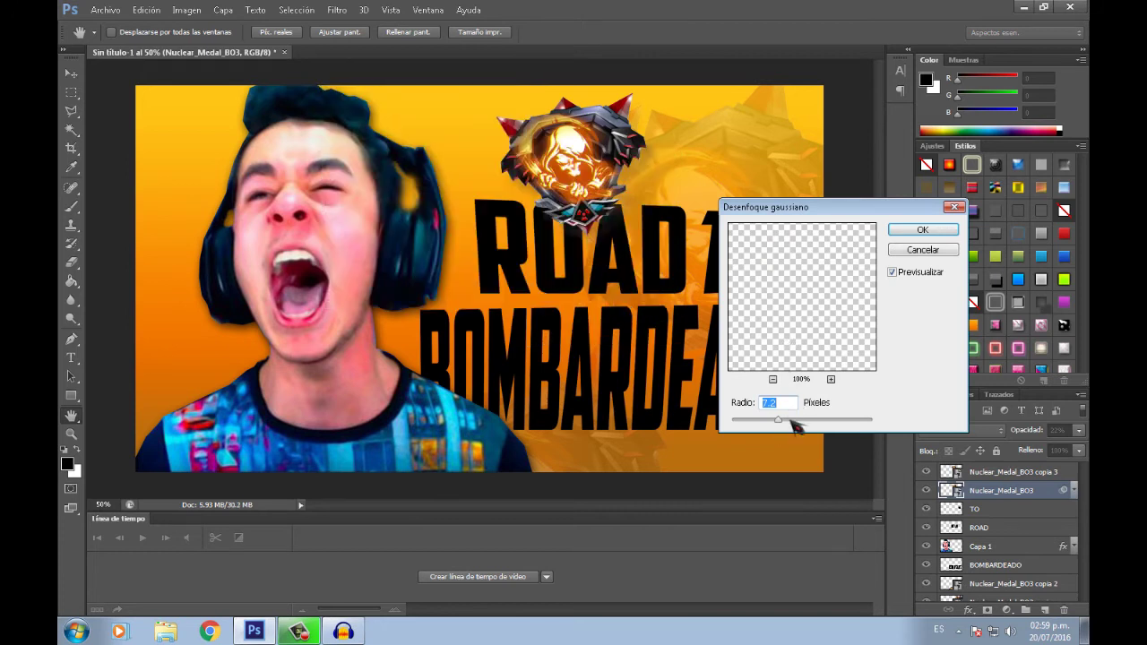
{"action": "double_click", "coordinate": [768, 402]}
{"action": "type", "text": "4"}
{"action": "left_click", "coordinate": [923, 230]}
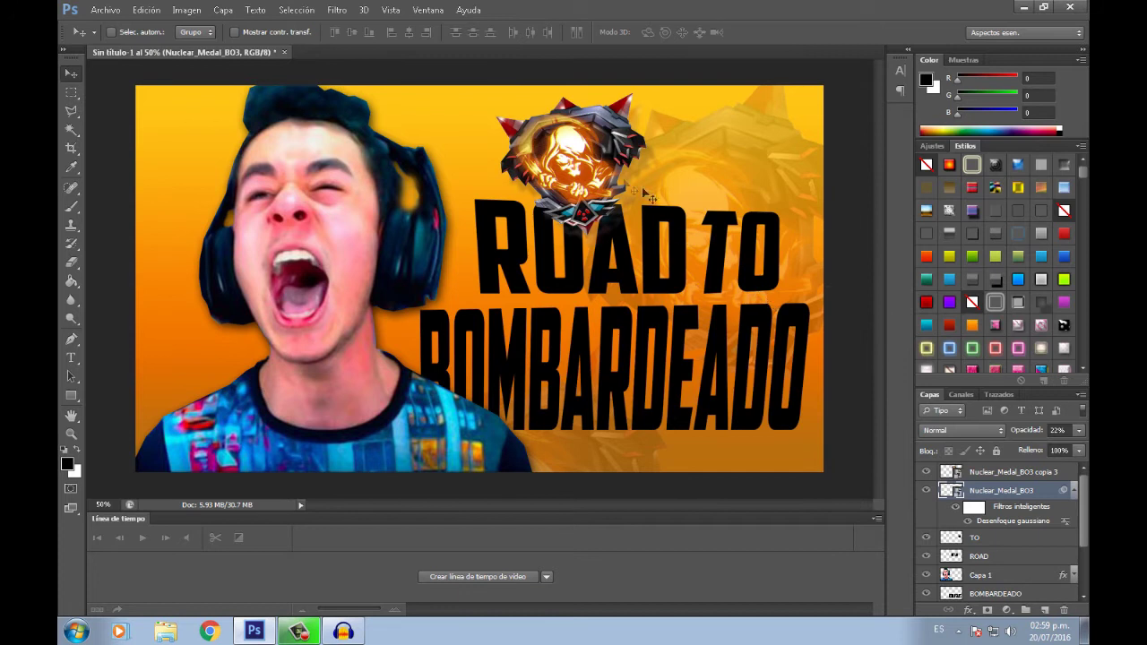
{"action": "left_click_drag", "start_coordinate": [612, 175], "coordinate": [615, 182]}
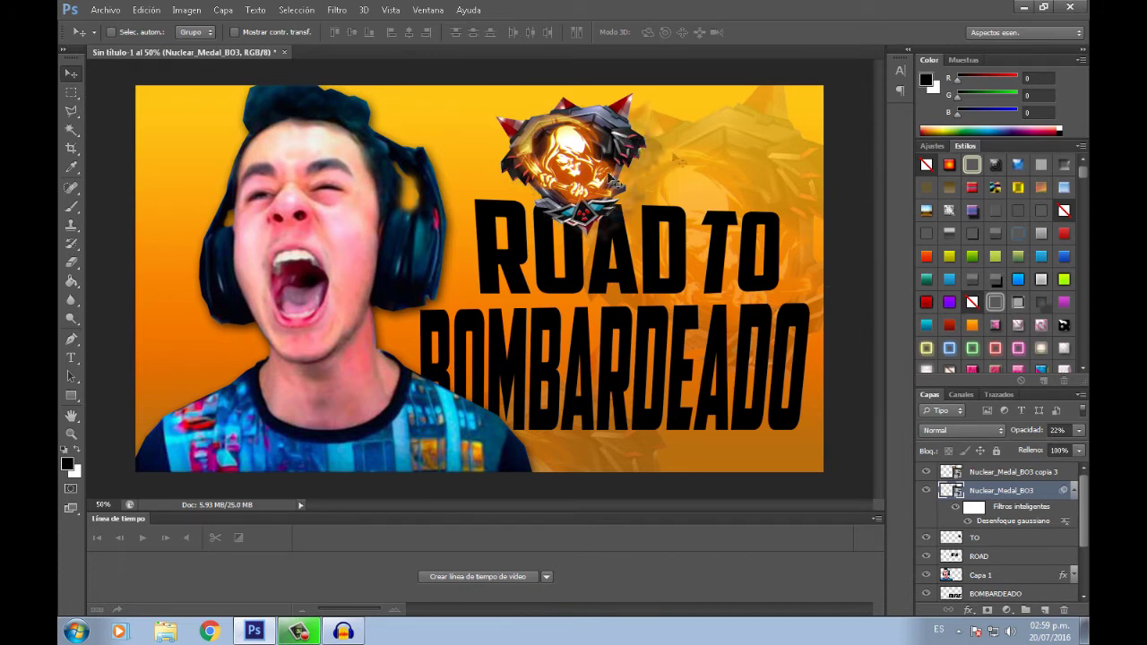
{"action": "left_click", "coordinate": [1075, 491]}
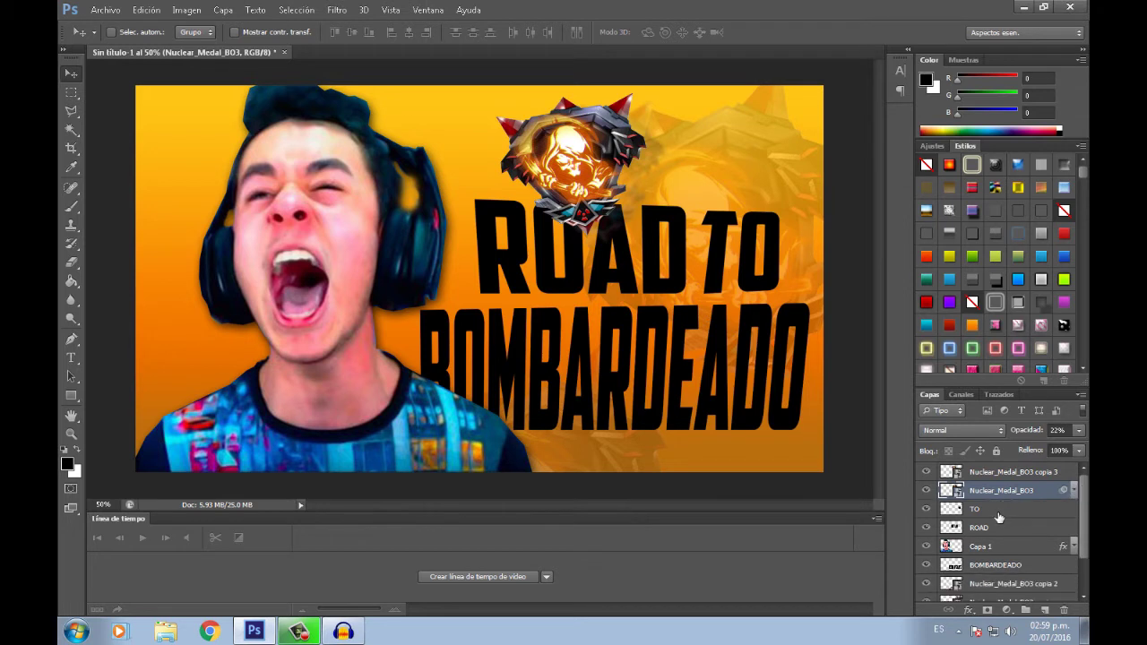
{"action": "left_click", "coordinate": [1000, 511]}
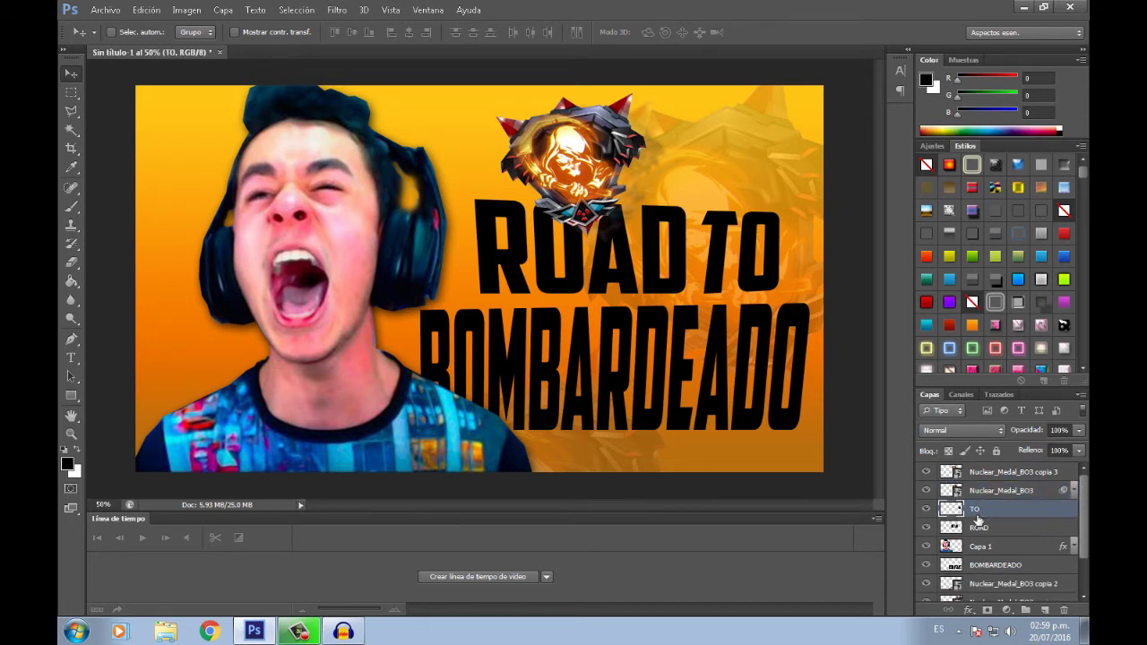
Duplicate ROAD and give ROAD copia the white glow preset (Inner Glow, Gradient Overlay, Outer Glow)
{"action": "left_click", "coordinate": [978, 532]}
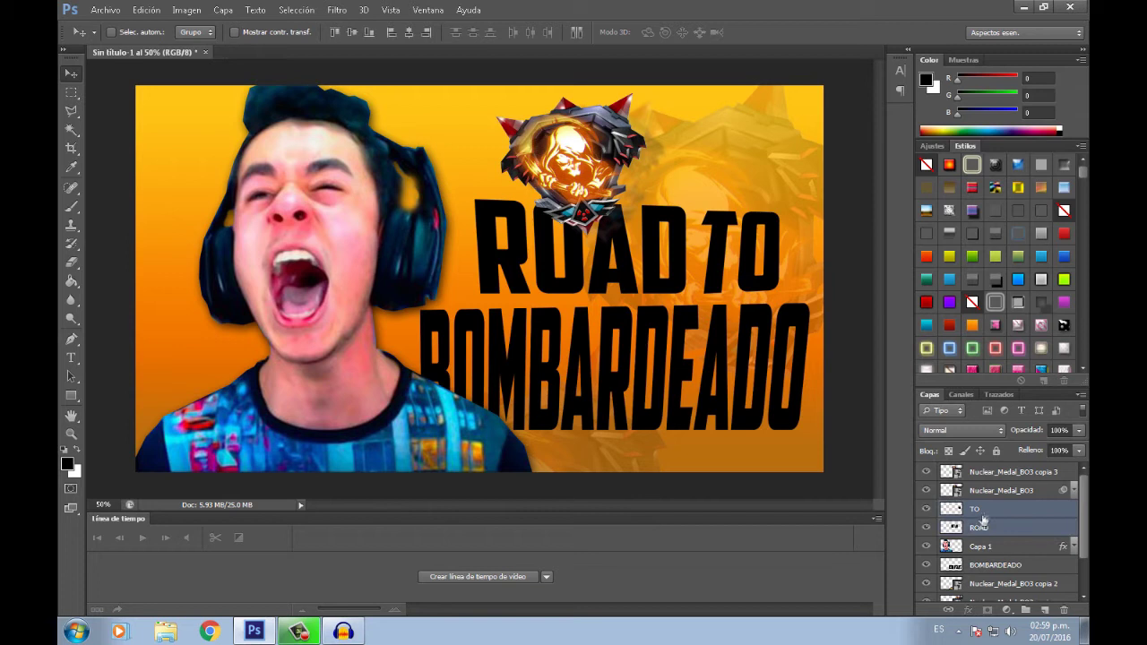
{"action": "left_click", "coordinate": [982, 530]}
{"action": "key", "text": "ctrl+j"}
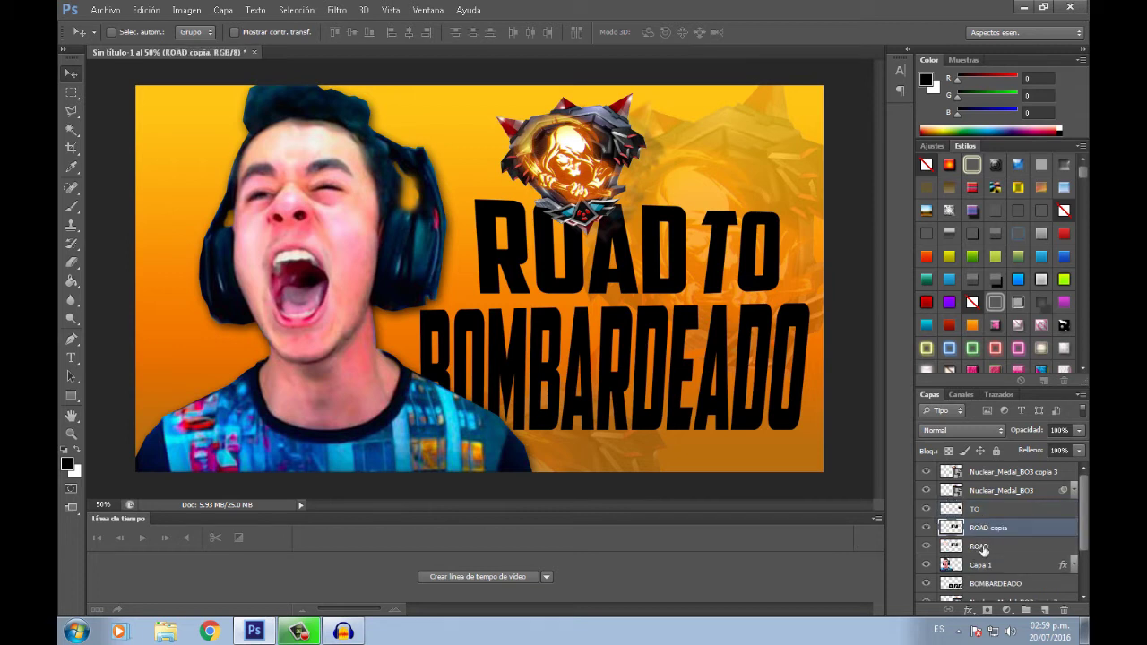
{"action": "left_click", "coordinate": [984, 531]}
{"action": "left_click", "coordinate": [985, 511]}
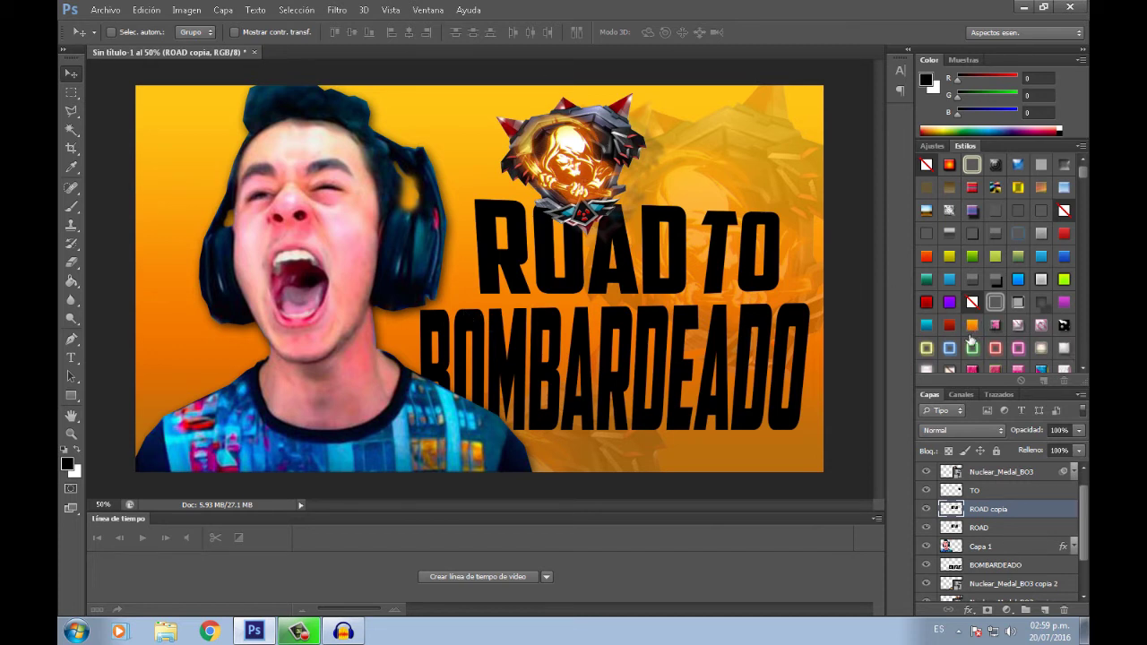
{"action": "left_click", "coordinate": [969, 335]}
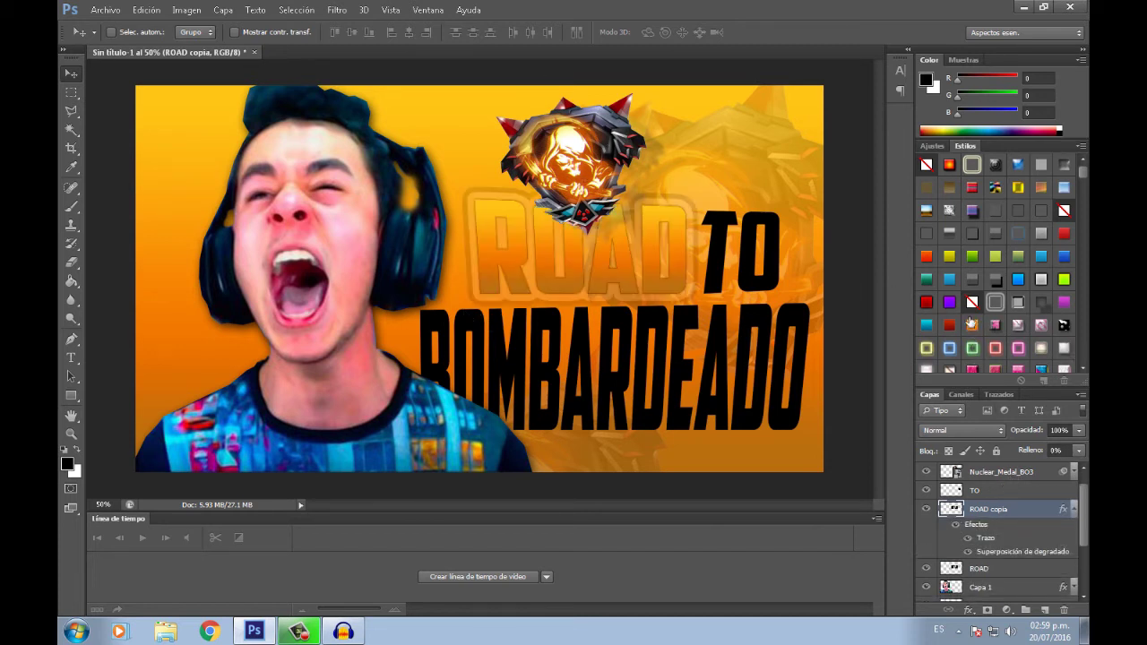
{"action": "key", "text": "ctrl+z"}
{"action": "left_click", "coordinate": [981, 261]}
{"action": "key", "text": "ctrl+z"}
{"action": "left_click", "coordinate": [989, 268]}
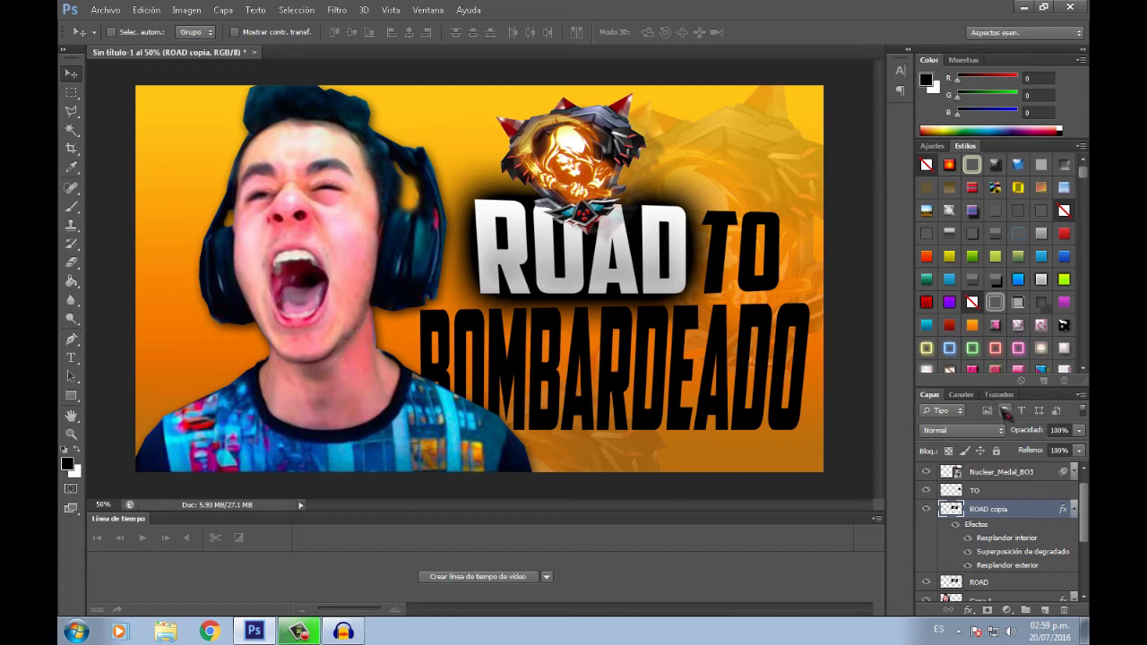
{"action": "left_click", "coordinate": [1075, 510]}
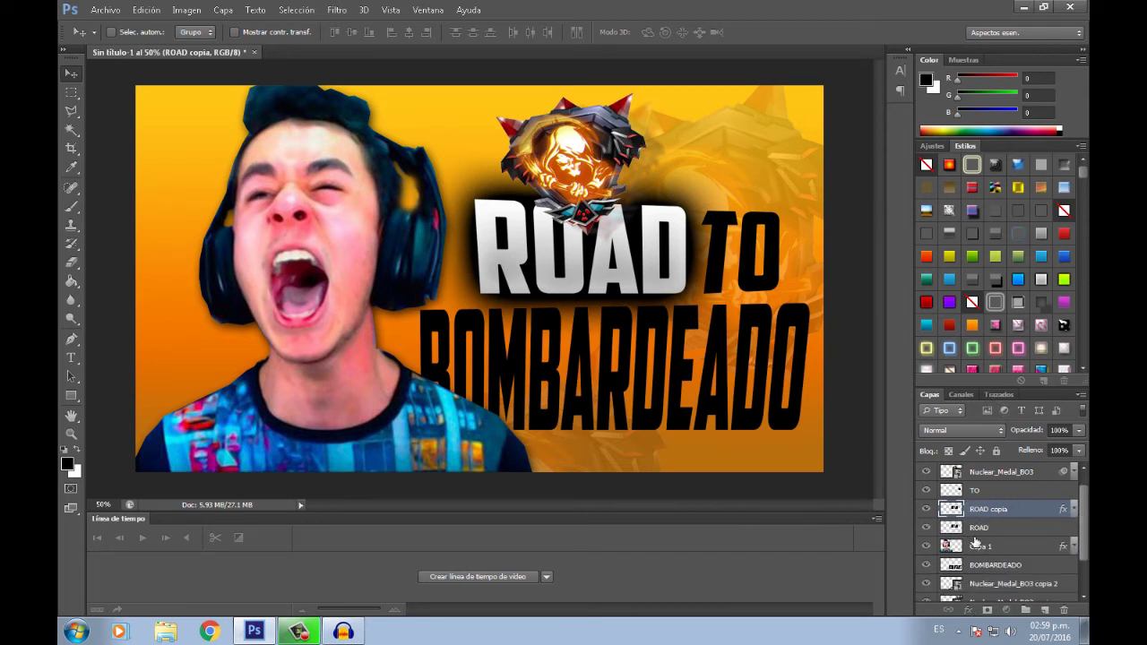
Duplicate the TO layer and apply the white glowing preset style to TO copia
{"action": "left_click", "coordinate": [977, 529]}
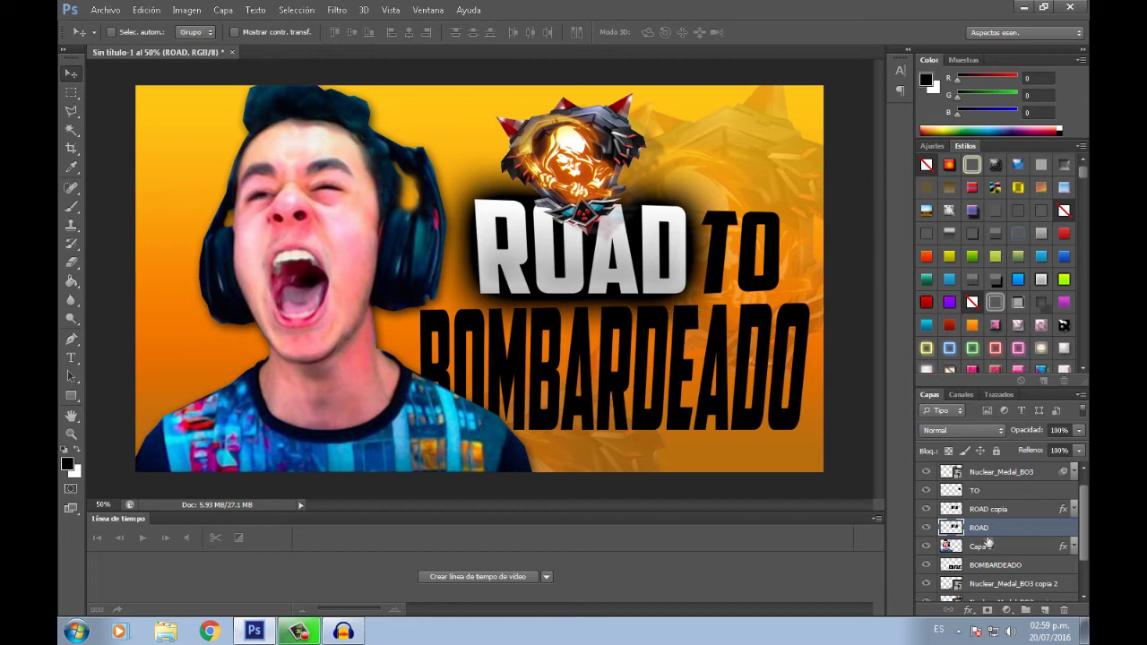
{"action": "left_click", "coordinate": [983, 493]}
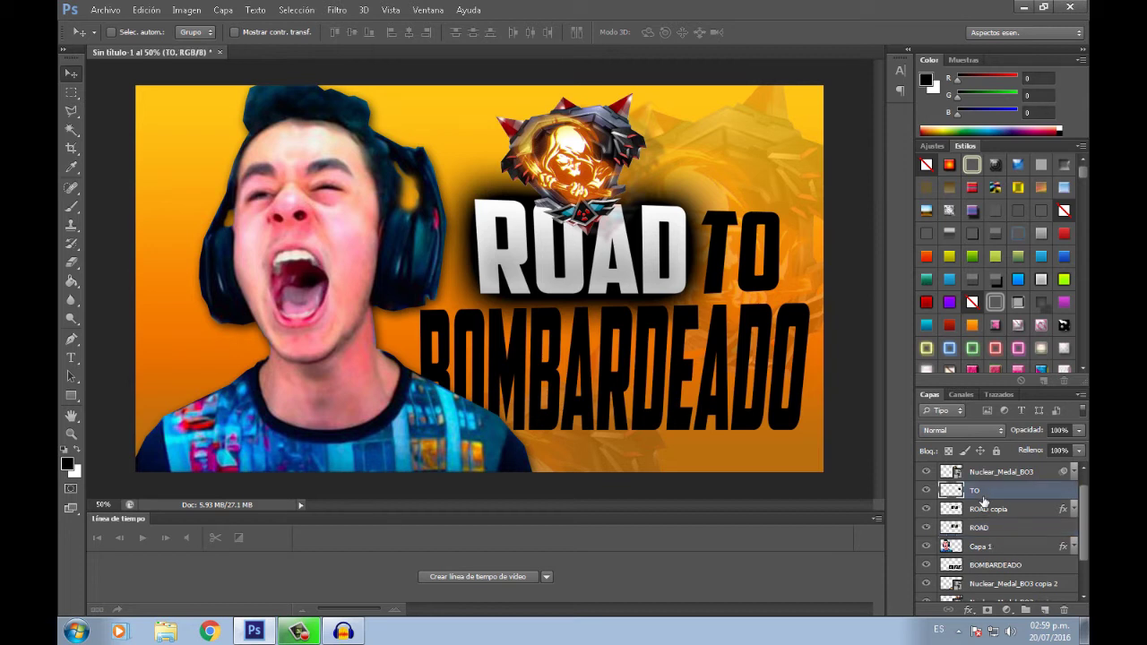
{"action": "key", "text": "ctrl+j"}
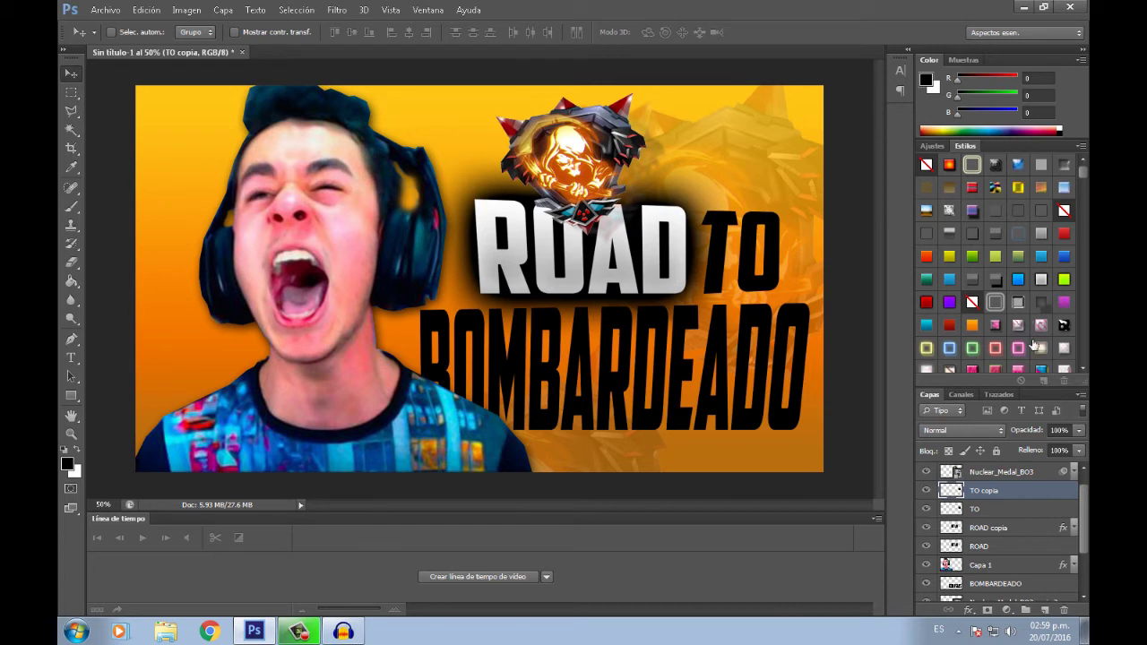
{"action": "scroll", "coordinate": [1040, 300], "scroll_direction": "down", "scroll_amount": 3}
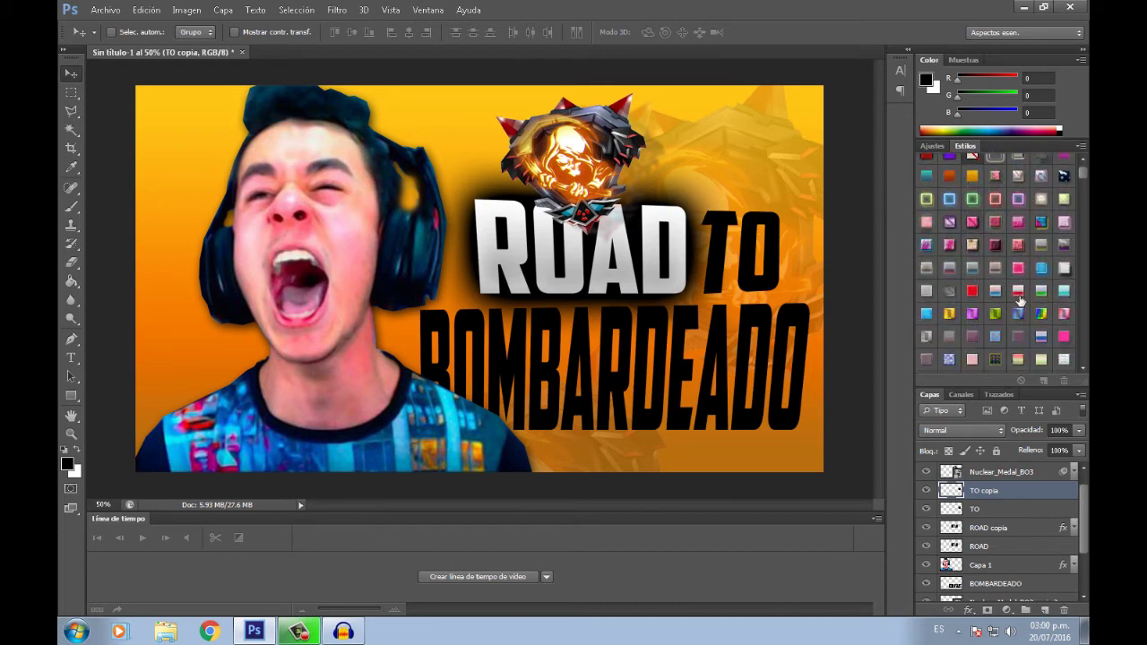
{"action": "scroll", "coordinate": [1020, 302], "scroll_direction": "up", "scroll_amount": 3}
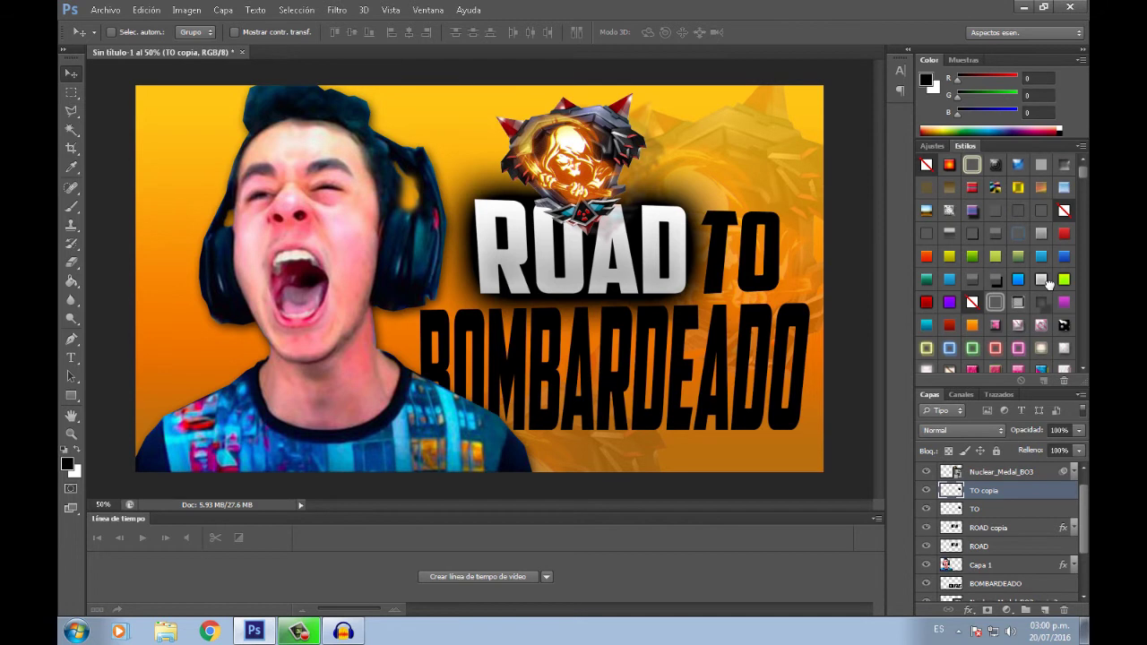
{"action": "left_click", "coordinate": [1047, 283]}
{"action": "left_click", "coordinate": [1074, 492]}
Add a yellow Color Overlay in Luminosity mode to TO copia's layer style
{"action": "right_click", "coordinate": [1002, 495]}
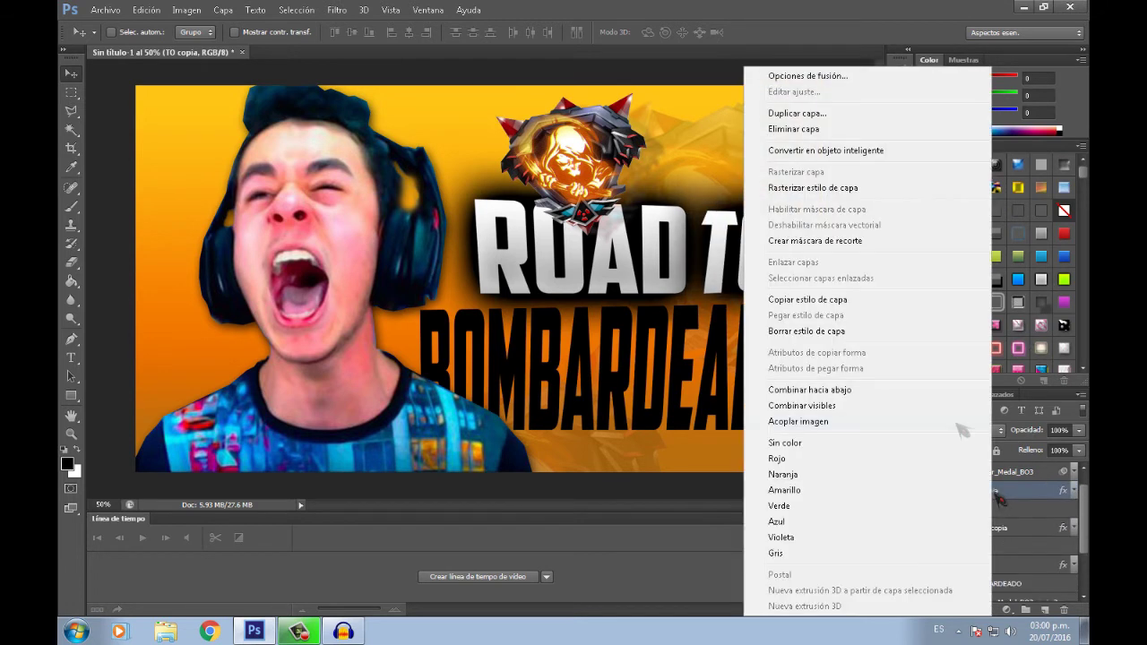
{"action": "left_click", "coordinate": [806, 75]}
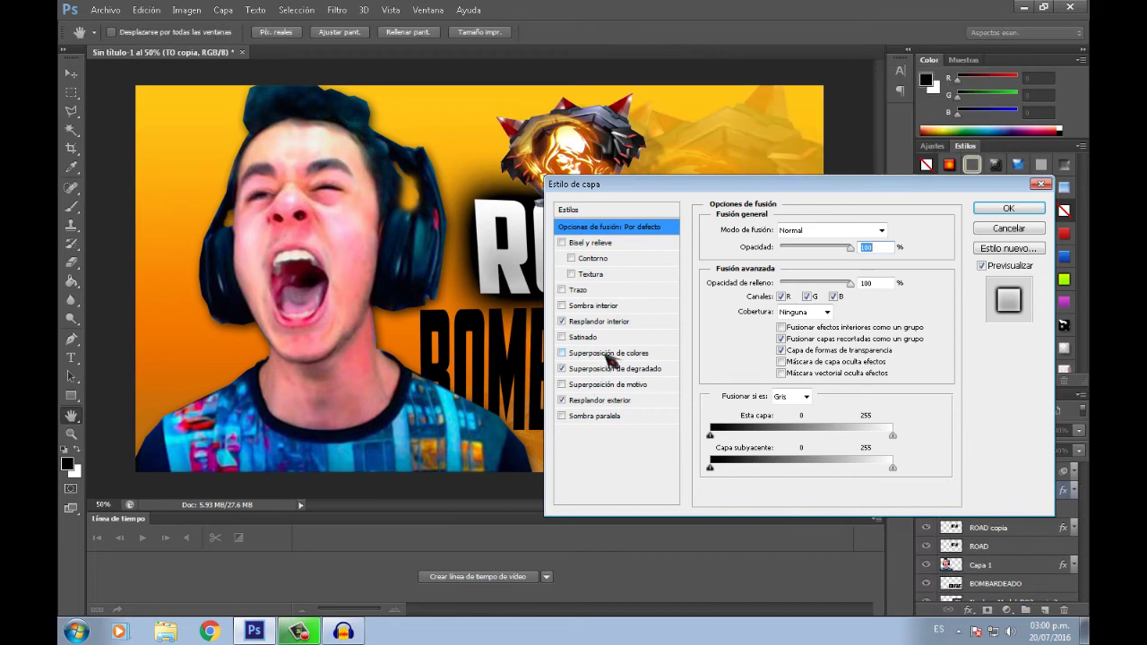
{"action": "left_click", "coordinate": [603, 354]}
{"action": "left_click_drag", "start_coordinate": [691, 187], "coordinate": [683, 320]}
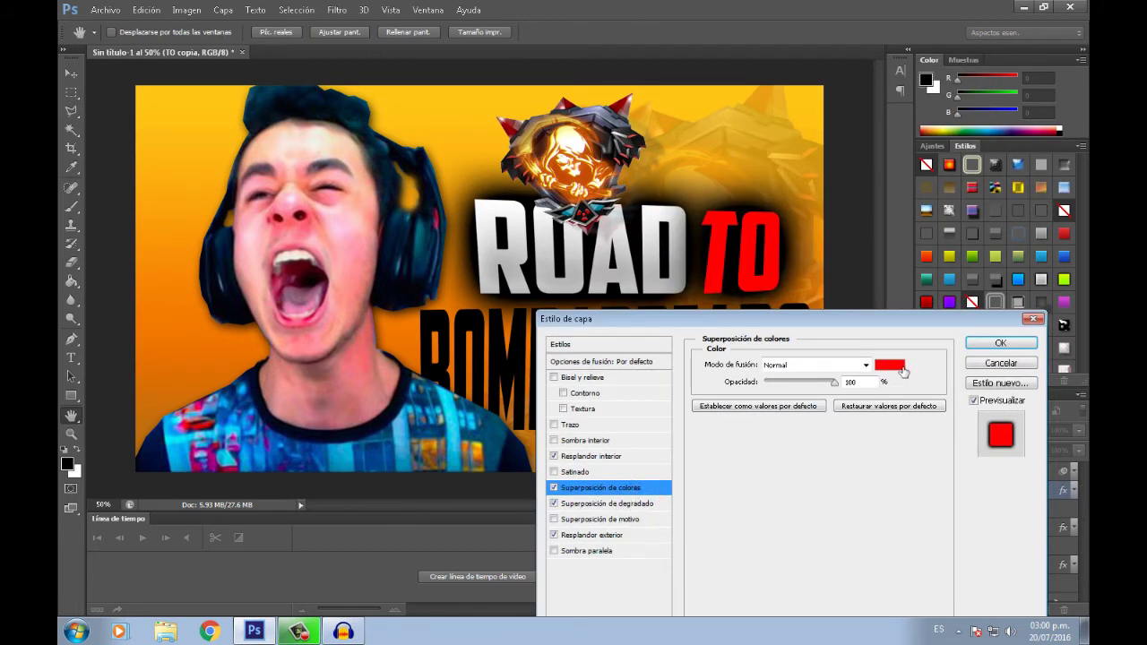
{"action": "left_click", "coordinate": [798, 366]}
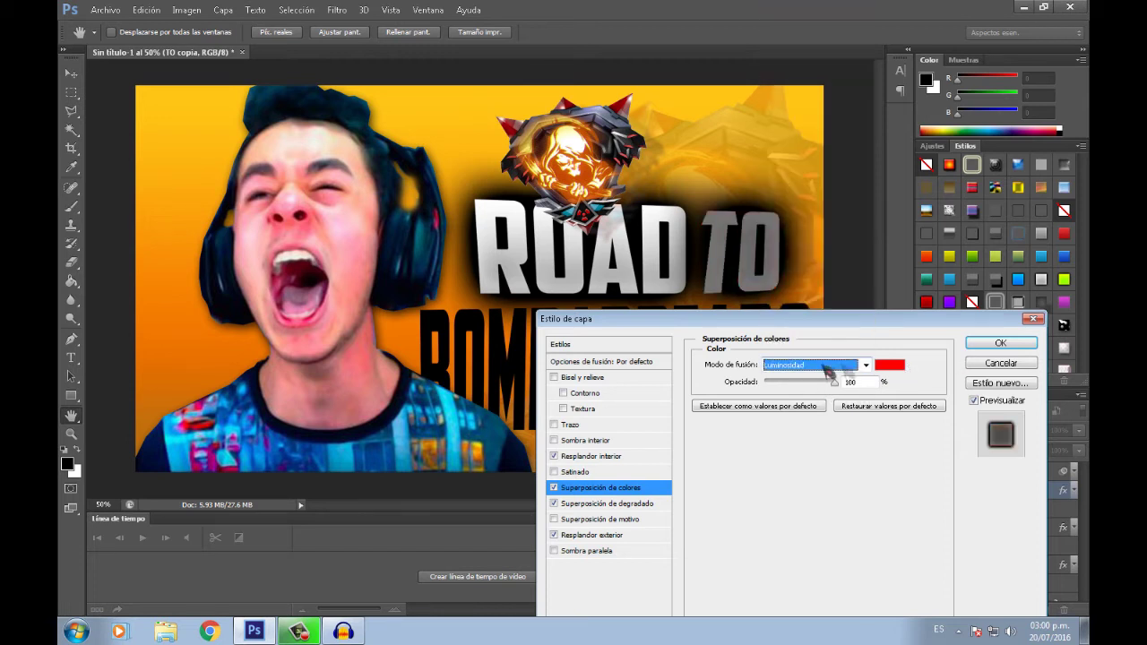
{"action": "left_click", "coordinate": [890, 365]}
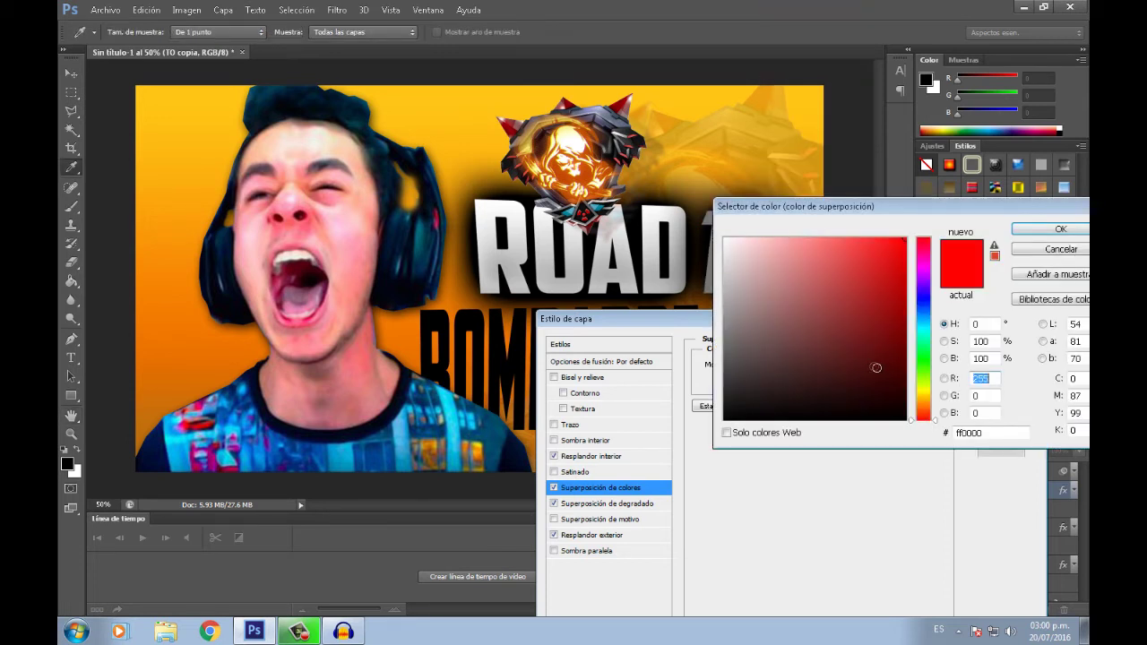
{"action": "left_click", "coordinate": [927, 387]}
{"action": "left_click", "coordinate": [1035, 231]}
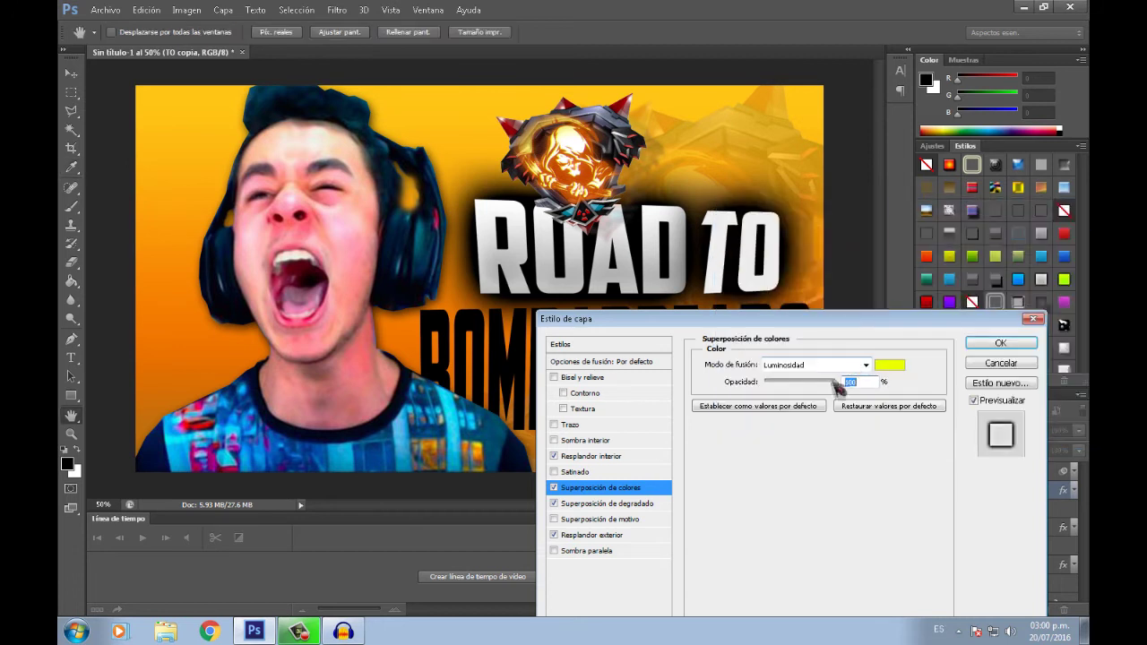
{"action": "left_click", "coordinate": [823, 367]}
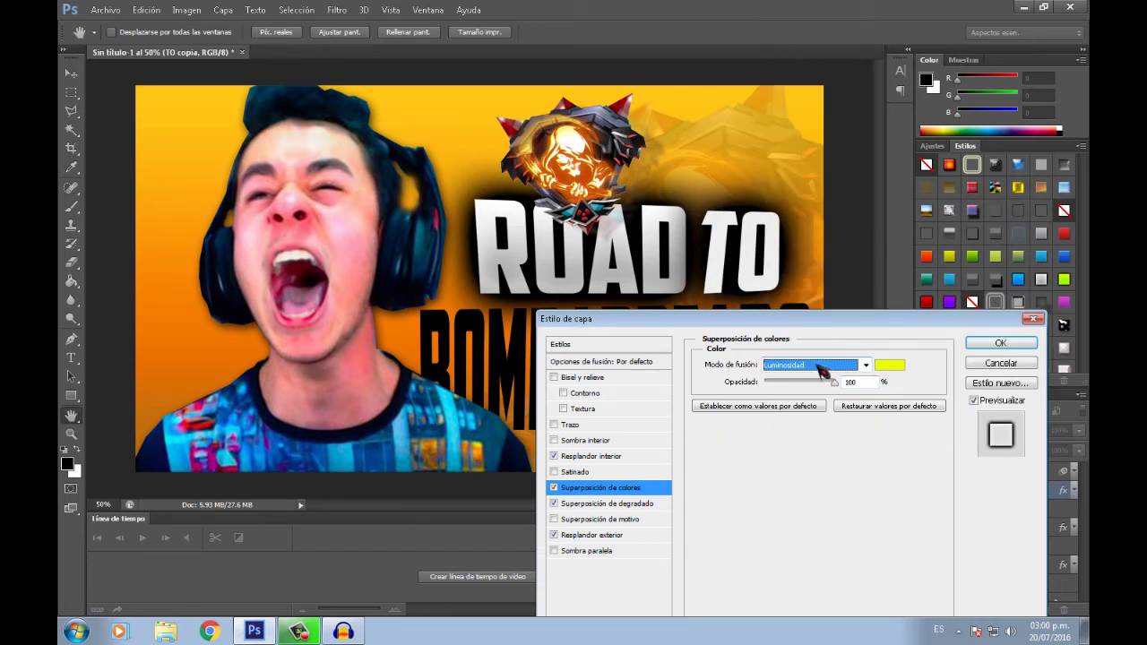
{"action": "left_click", "coordinate": [1001, 343]}
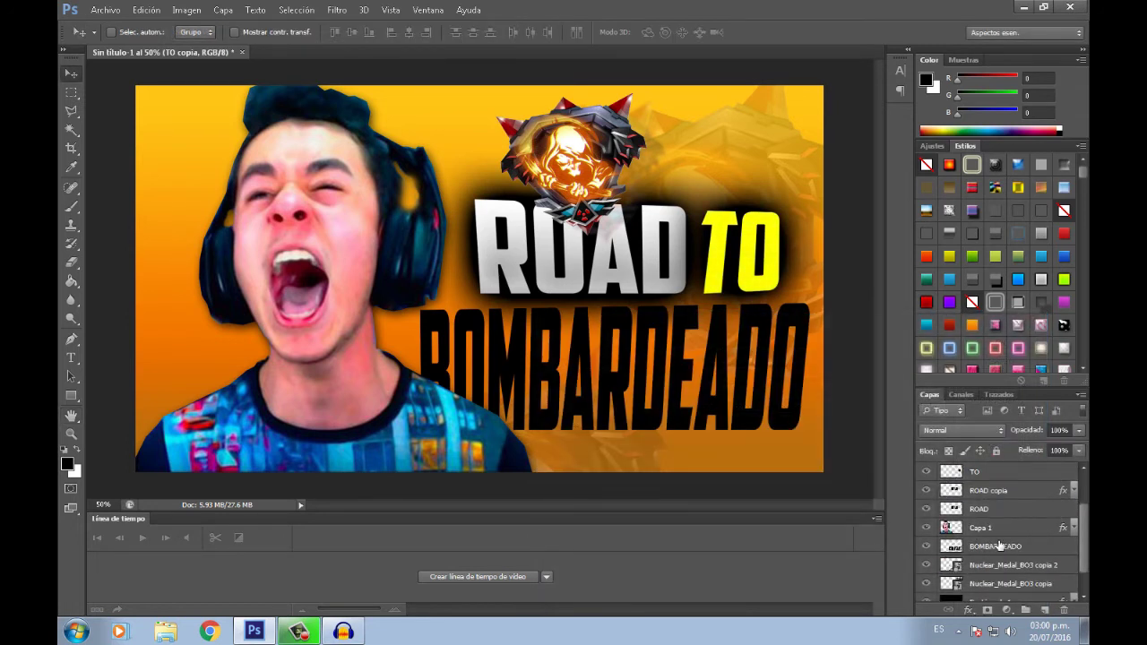
{"action": "scroll", "coordinate": [1001, 515], "scroll_direction": "down", "scroll_amount": 1}
{"action": "left_click", "coordinate": [1000, 527]}
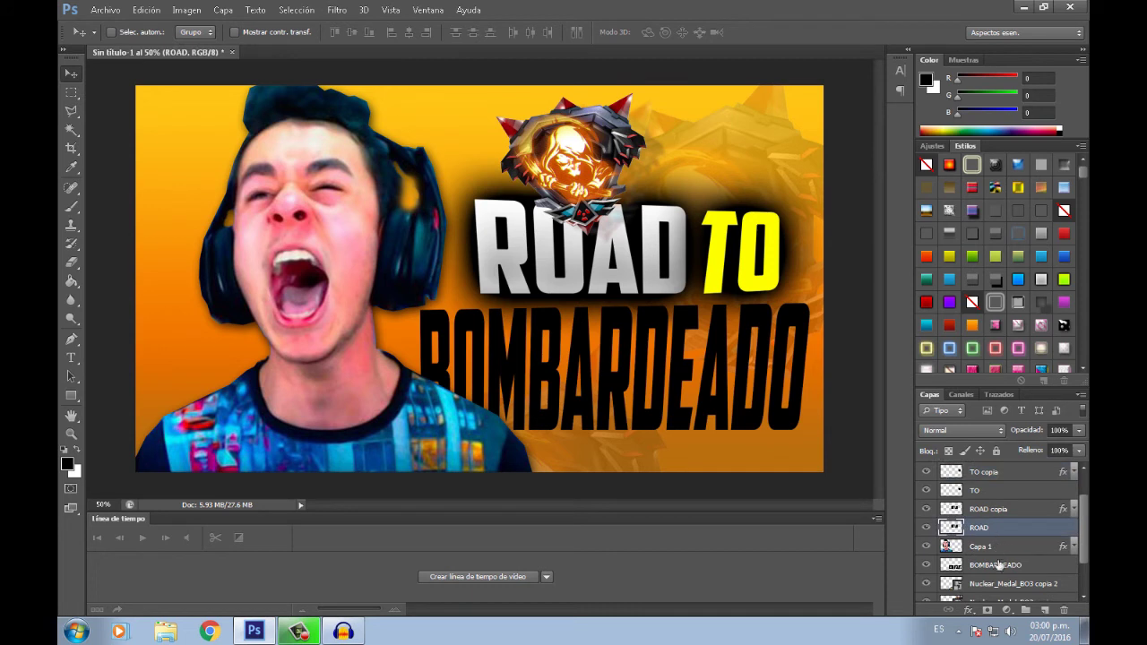
Duplicate the BOMBARDEADO layer and apply the glow preset style to the copy
{"action": "left_click", "coordinate": [999, 567]}
{"action": "key", "text": "ctrl+j"}
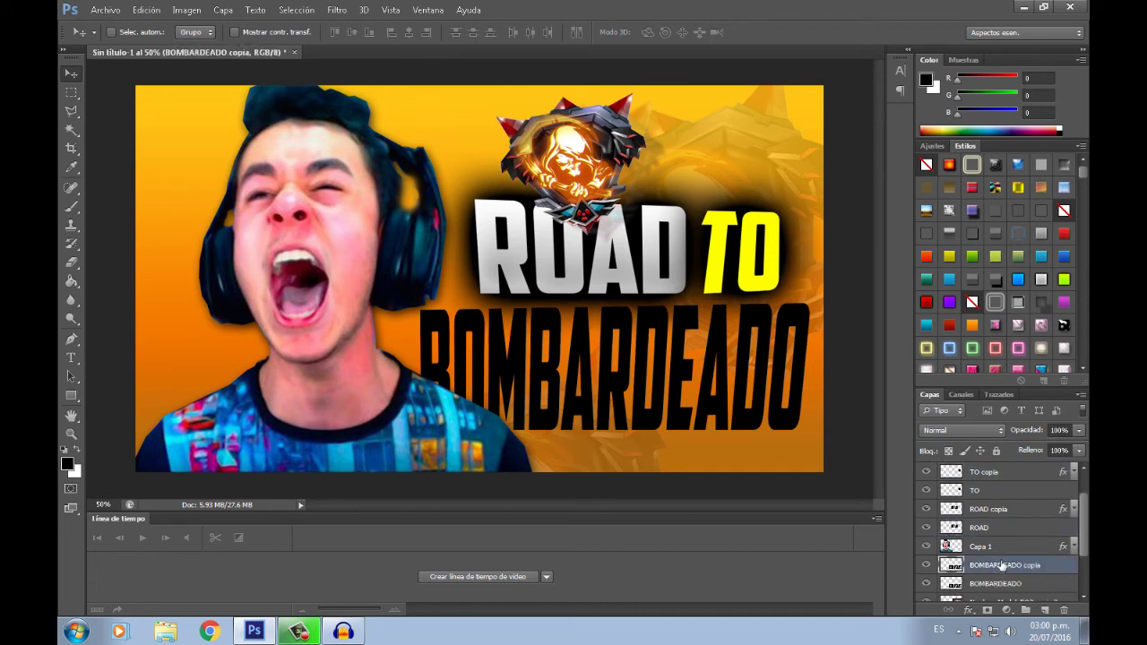
{"action": "left_click", "coordinate": [1042, 279]}
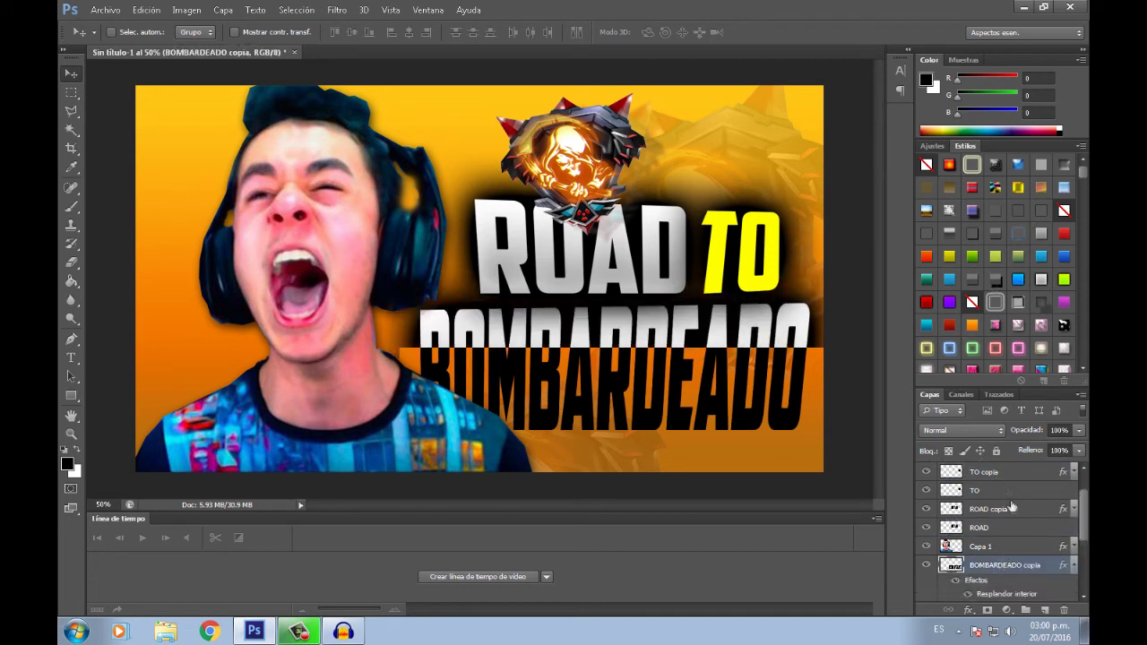
{"action": "scroll", "coordinate": [1008, 547], "scroll_direction": "up", "scroll_amount": 3}
Try a red Color Overlay in several blend modes on BOMBARDEADO copia, then discard it
{"action": "right_click", "coordinate": [1006, 529]}
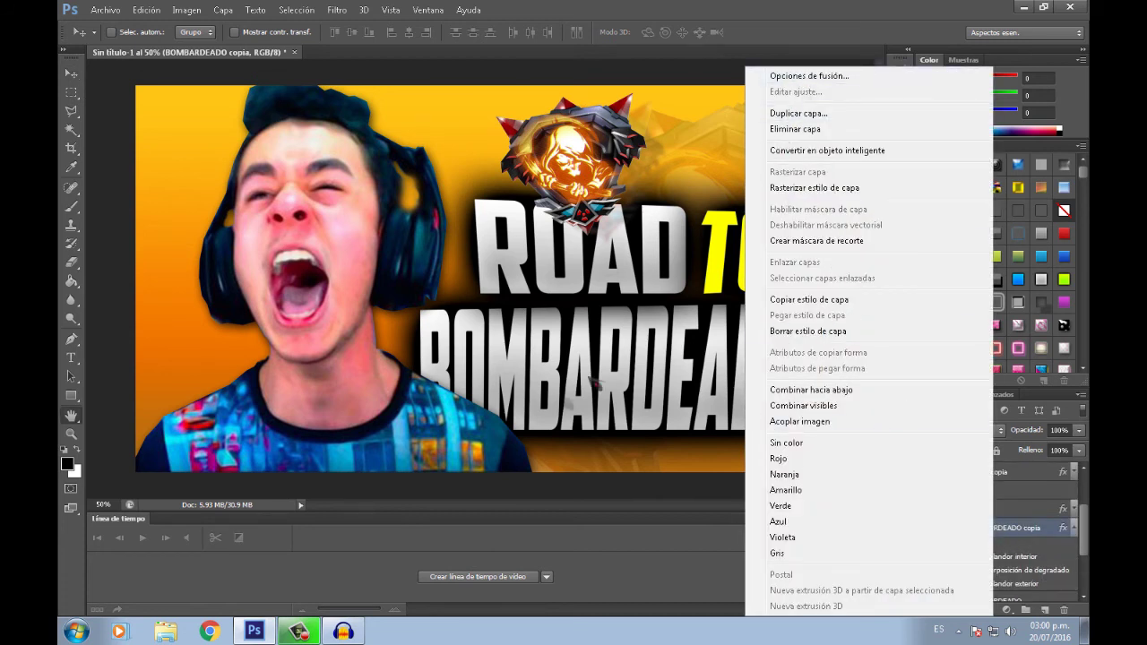
{"action": "left_click", "coordinate": [803, 77]}
{"action": "left_click", "coordinate": [618, 488]}
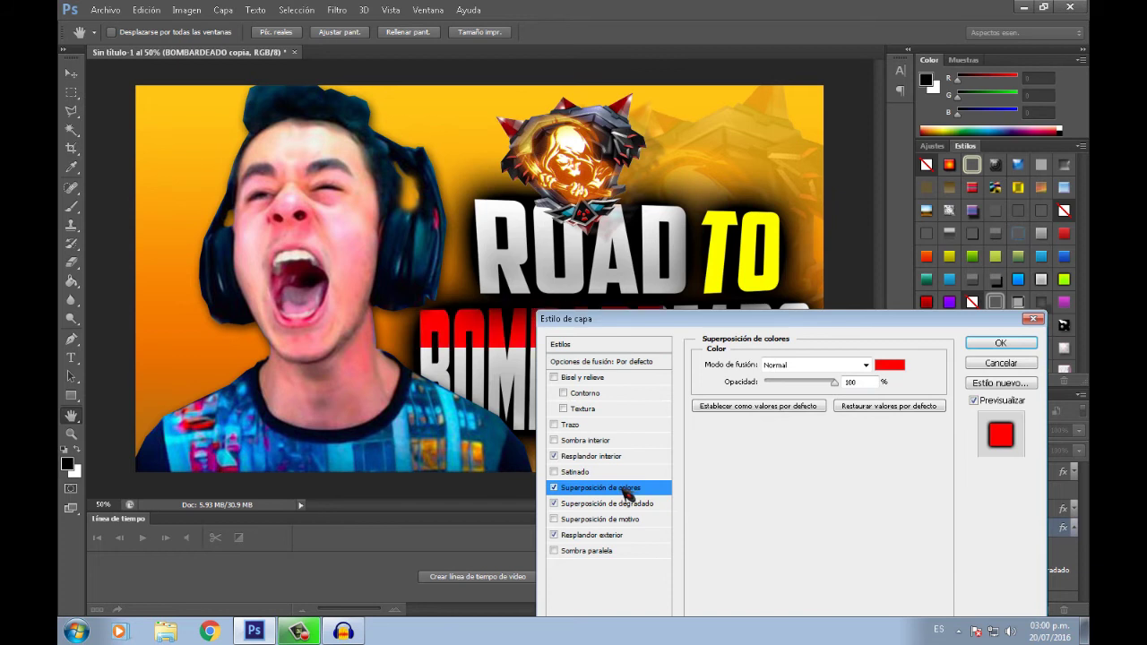
{"action": "left_click_drag", "start_coordinate": [845, 321], "coordinate": [893, 259]}
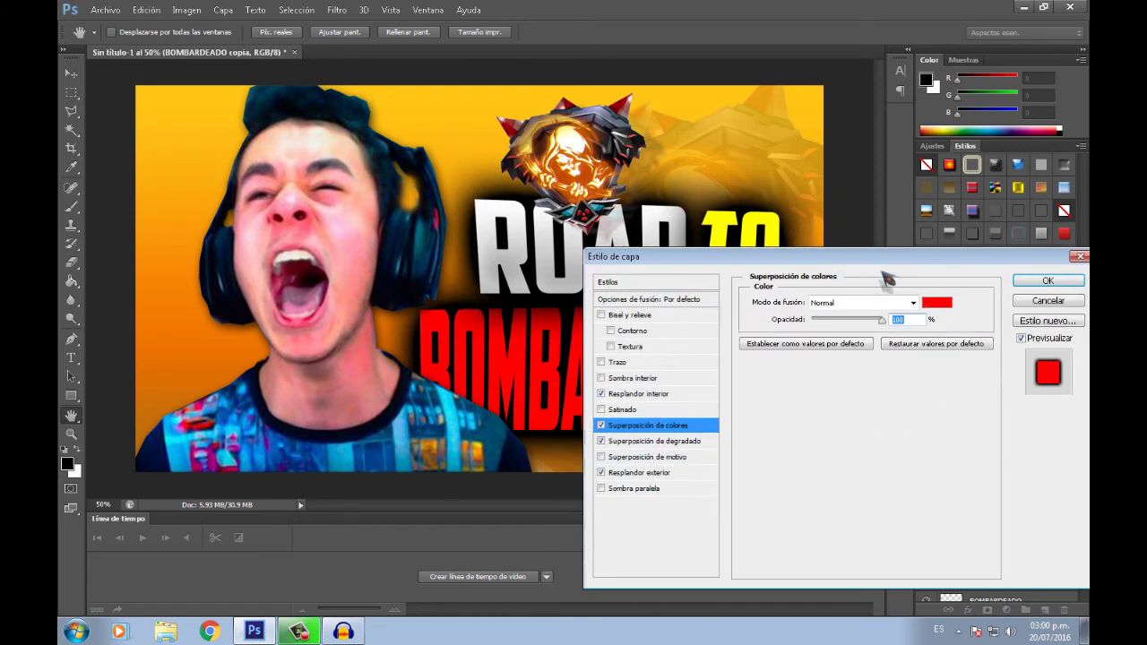
{"action": "left_click", "coordinate": [871, 301]}
{"action": "left_click", "coordinate": [871, 302]}
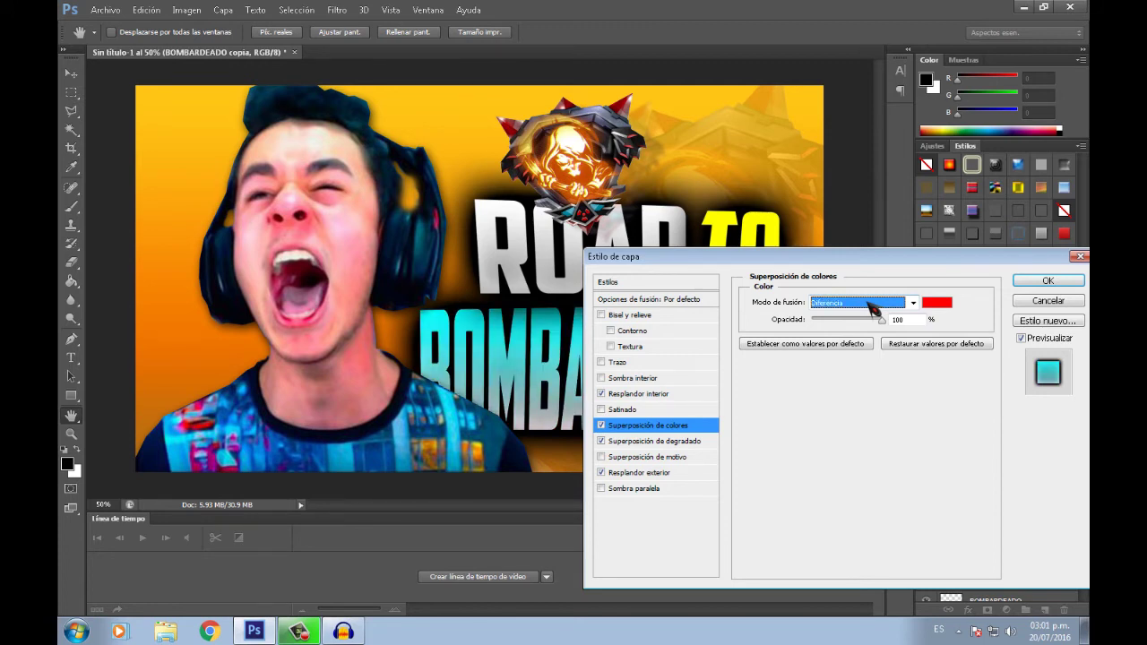
{"action": "key", "text": "Up"}
{"action": "key", "text": "Up"}
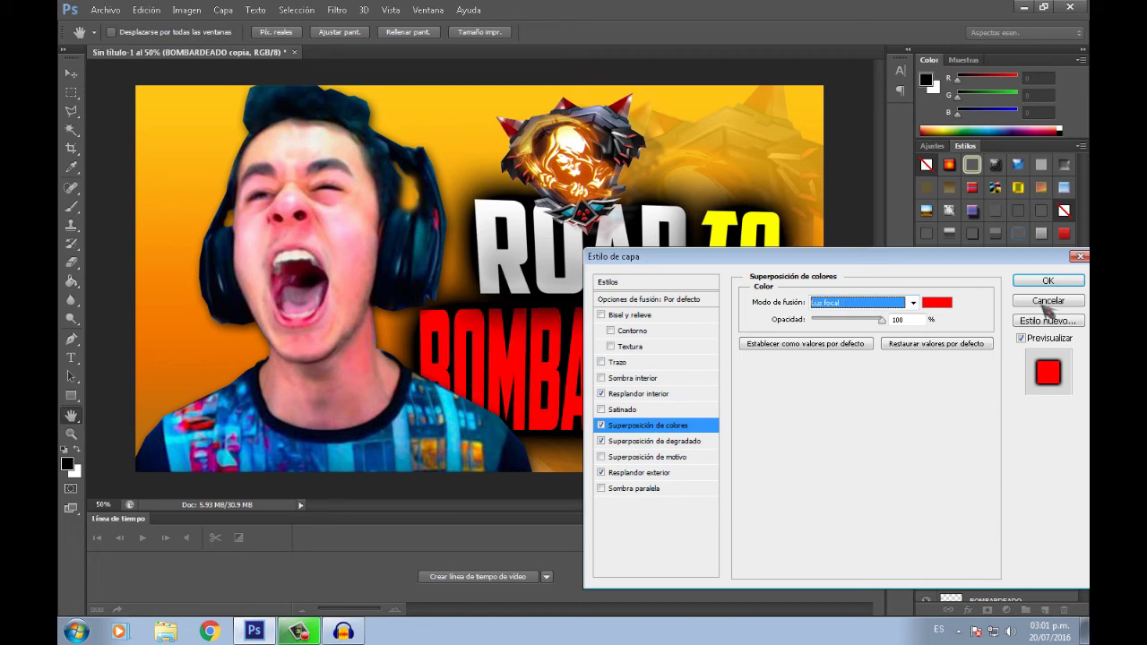
{"action": "left_click", "coordinate": [1048, 301]}
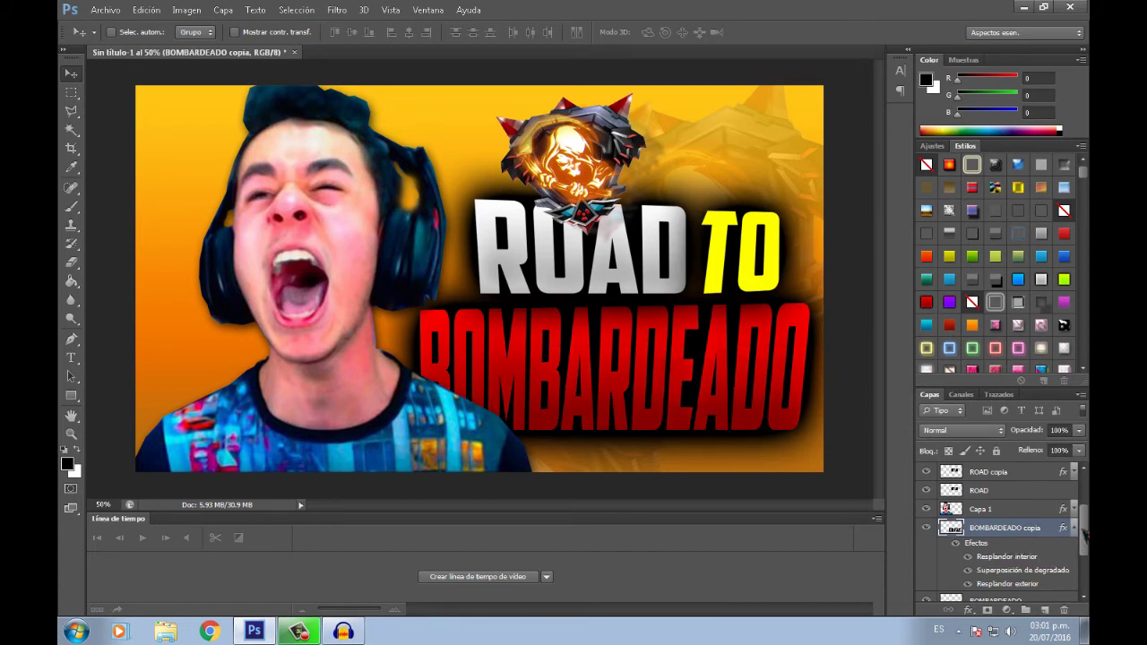
{"action": "left_click", "coordinate": [1079, 532]}
Nudge the ROAD, TO and BOMBARDEADO text layers slightly with the Move tool
{"action": "left_click", "coordinate": [986, 491]}
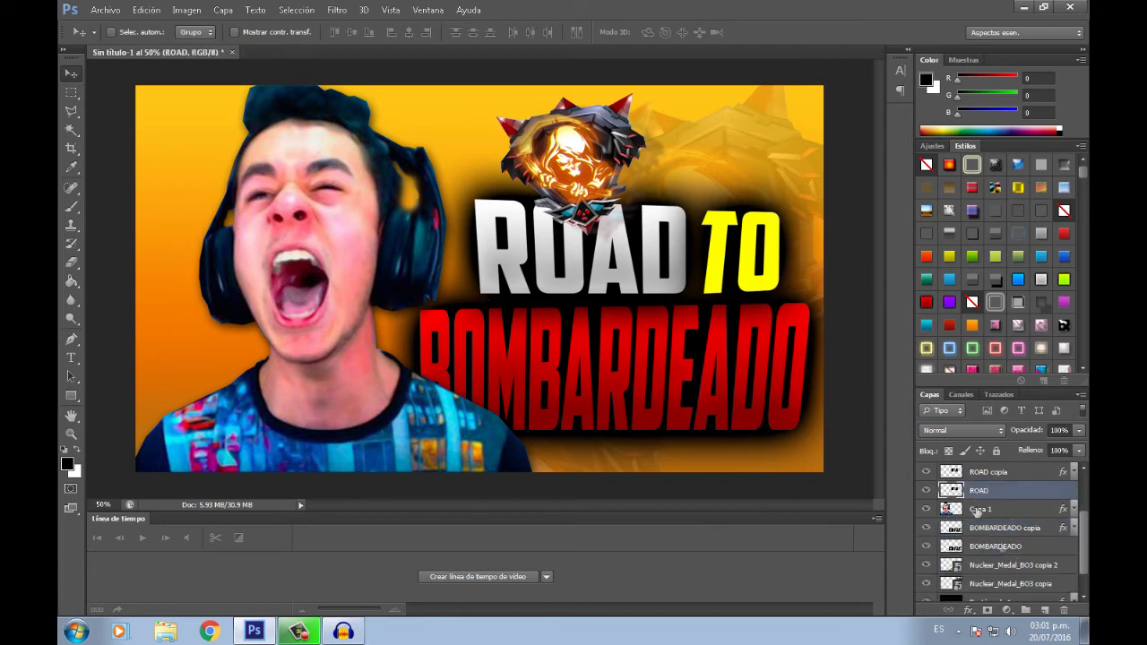
{"action": "left_click_drag", "start_coordinate": [601, 284], "coordinate": [588, 277]}
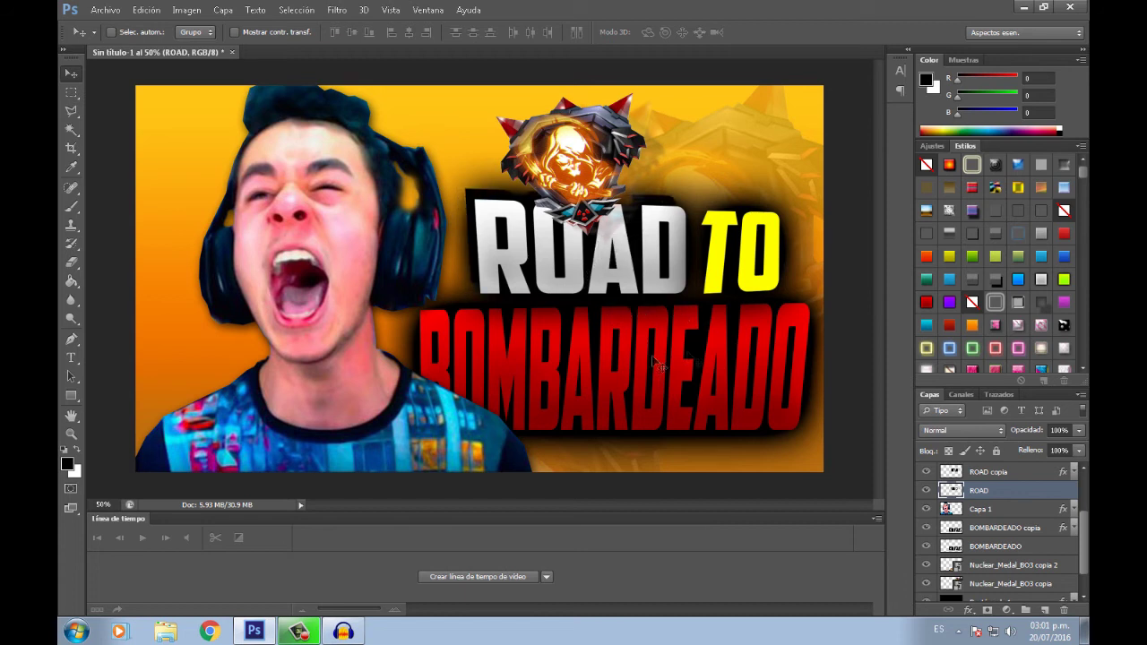
{"action": "scroll", "coordinate": [997, 511], "scroll_direction": "up", "scroll_amount": 2}
{"action": "left_click", "coordinate": [982, 527]}
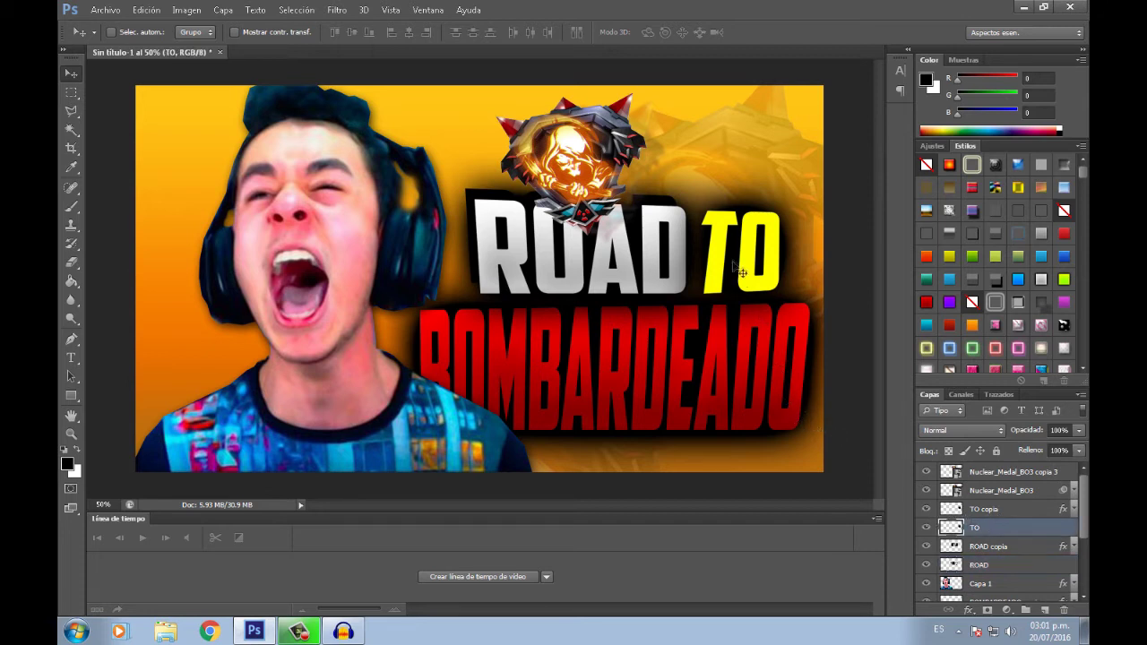
{"action": "left_click_drag", "start_coordinate": [741, 269], "coordinate": [741, 255]}
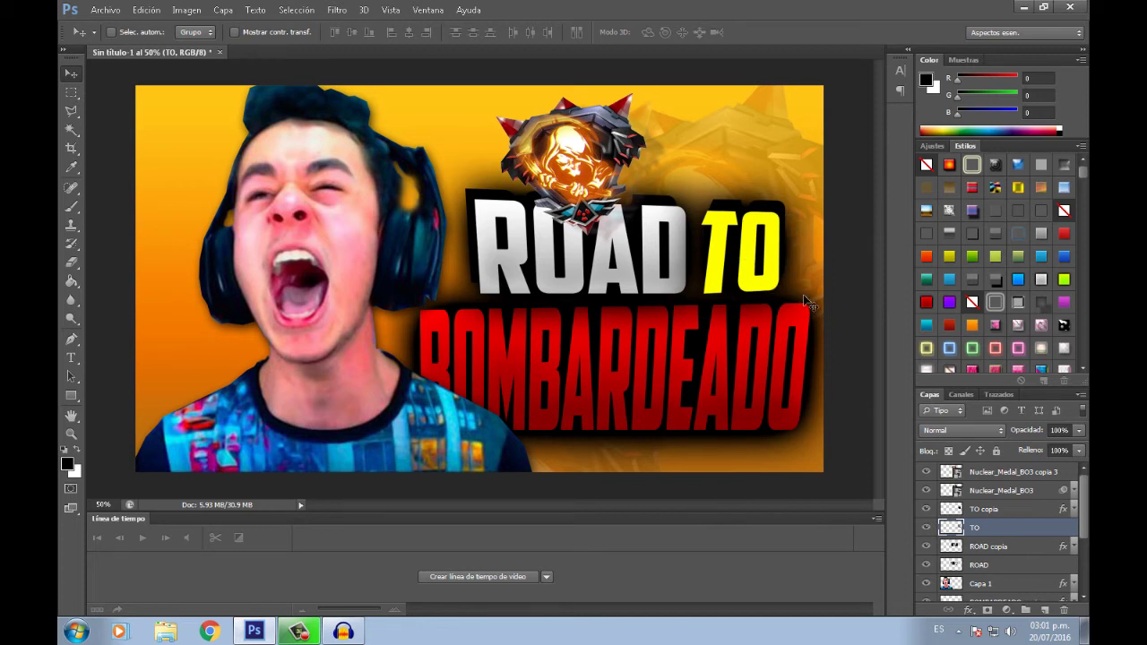
{"action": "scroll", "coordinate": [973, 530], "scroll_direction": "down", "scroll_amount": 3}
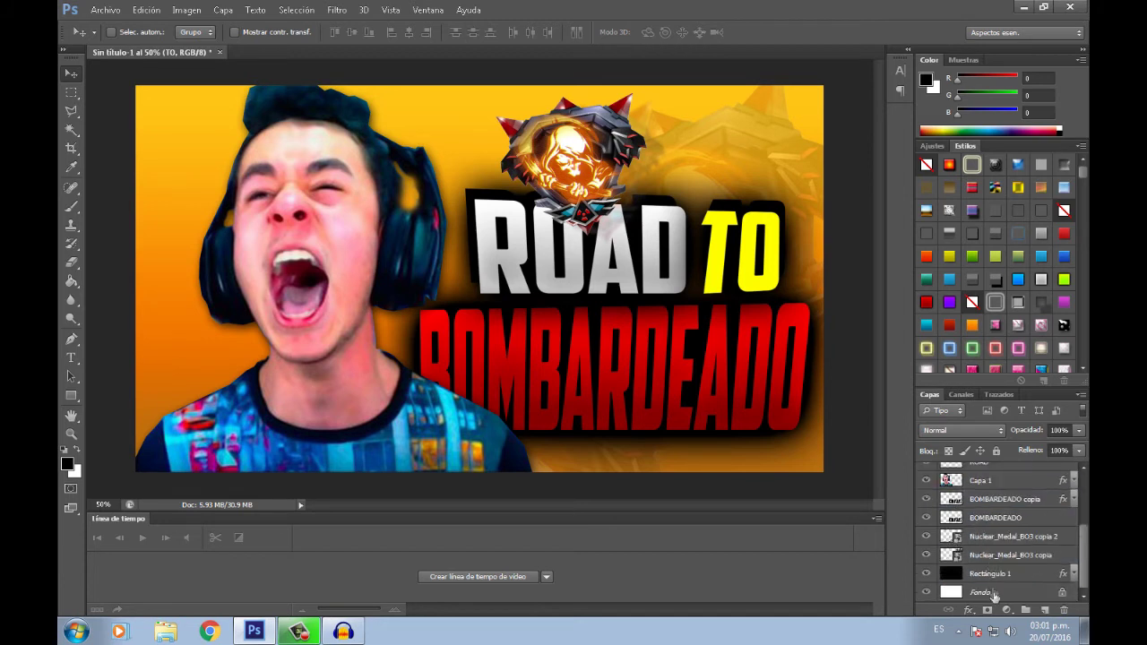
{"action": "left_click", "coordinate": [986, 523]}
{"action": "left_click_drag", "start_coordinate": [668, 407], "coordinate": [683, 428]}
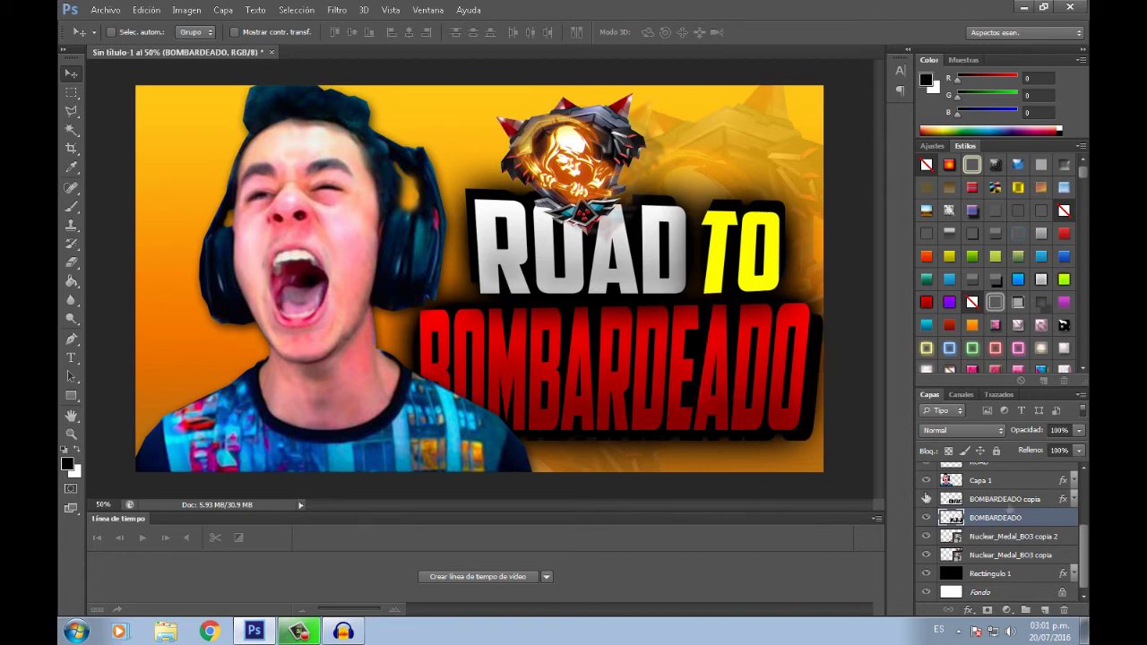
Give BOMBARDEADO a Sombra paralela drop shadow with size 37
{"action": "right_click", "coordinate": [985, 520]}
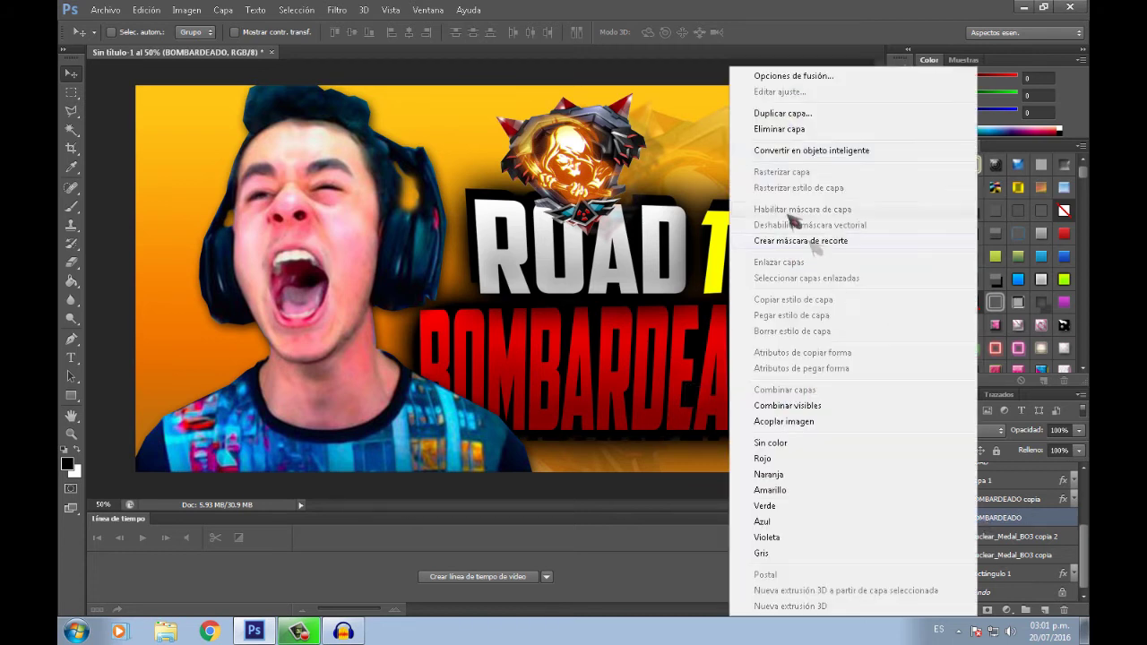
{"action": "left_click", "coordinate": [793, 76]}
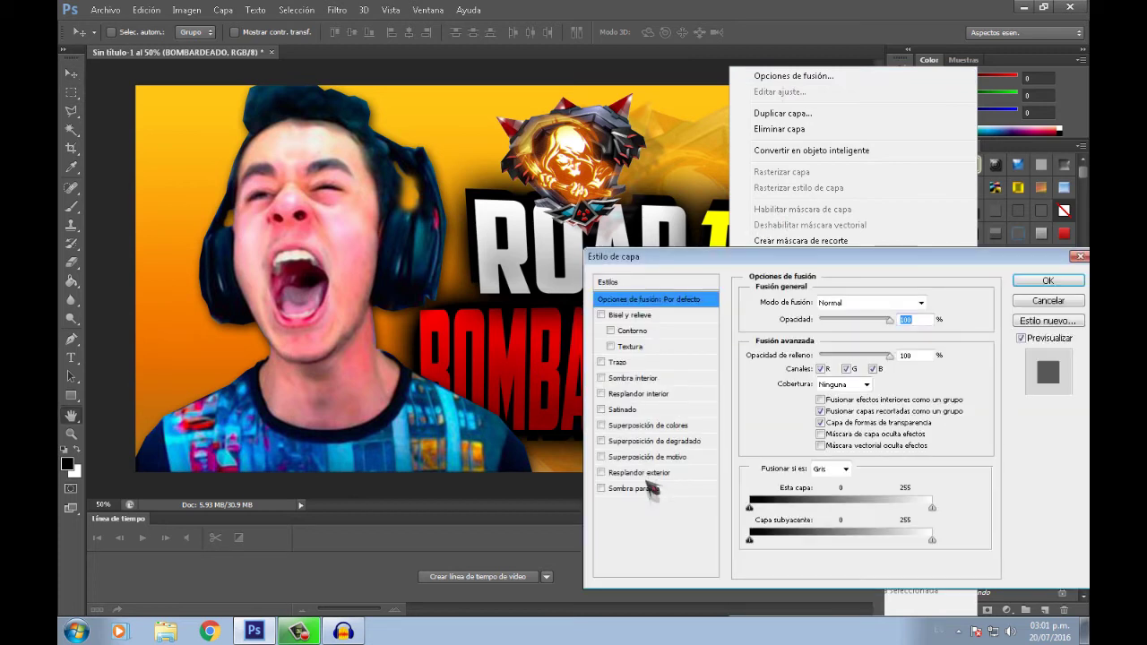
{"action": "left_click", "coordinate": [663, 488]}
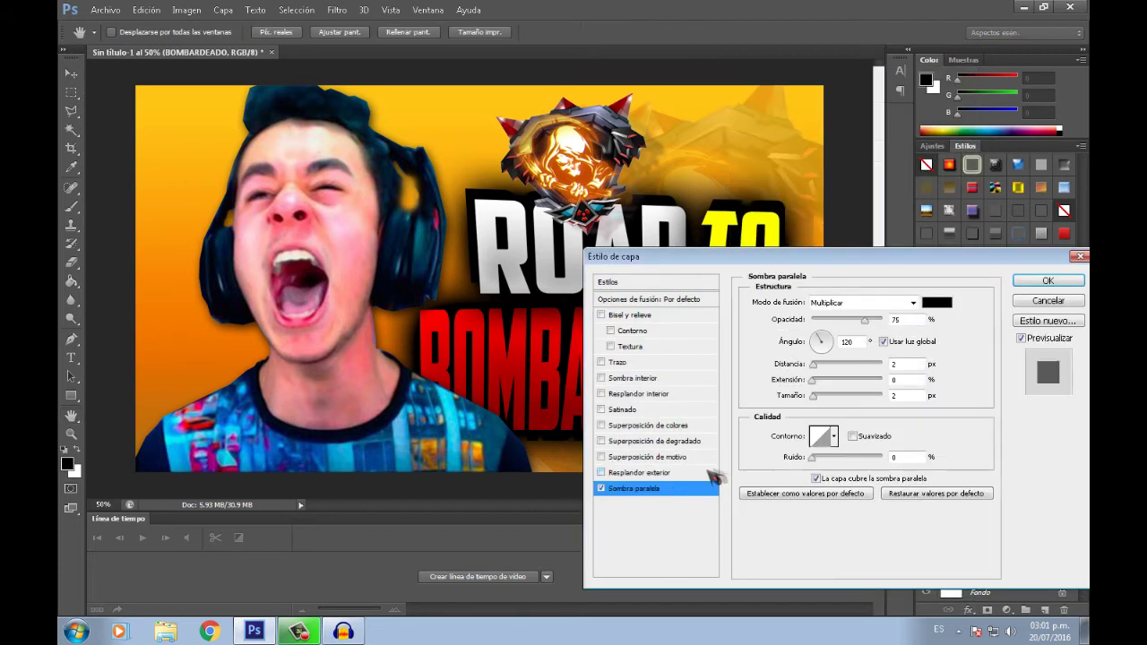
{"action": "left_click", "coordinate": [815, 365]}
{"action": "left_click_drag", "start_coordinate": [815, 396], "coordinate": [823, 397]}
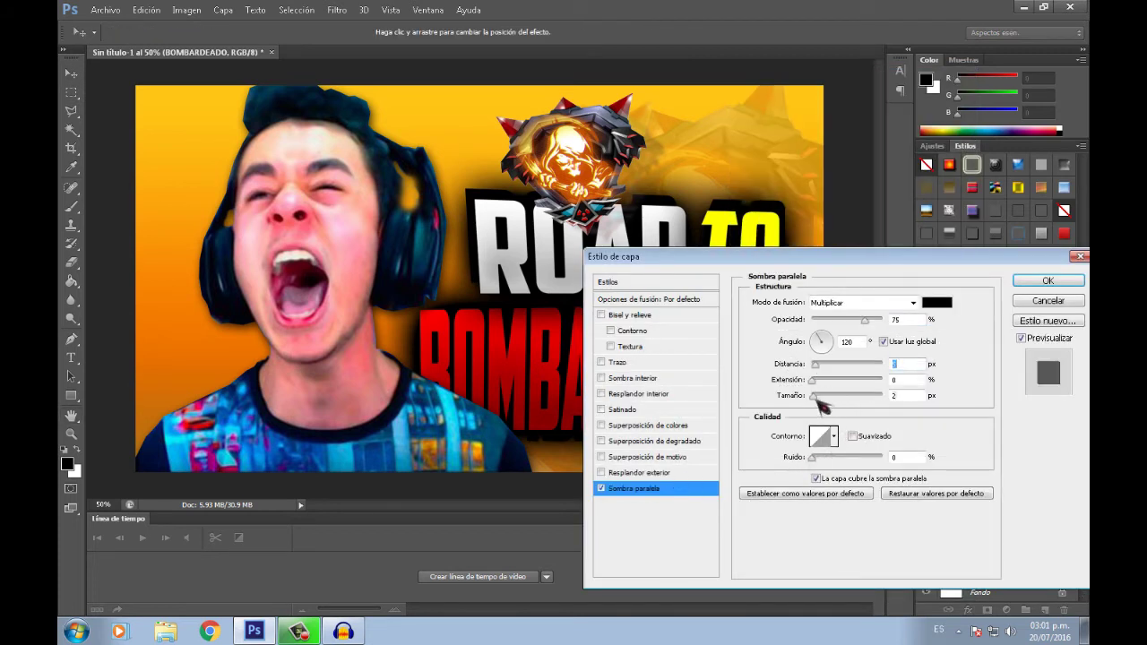
{"action": "left_click", "coordinate": [1045, 282]}
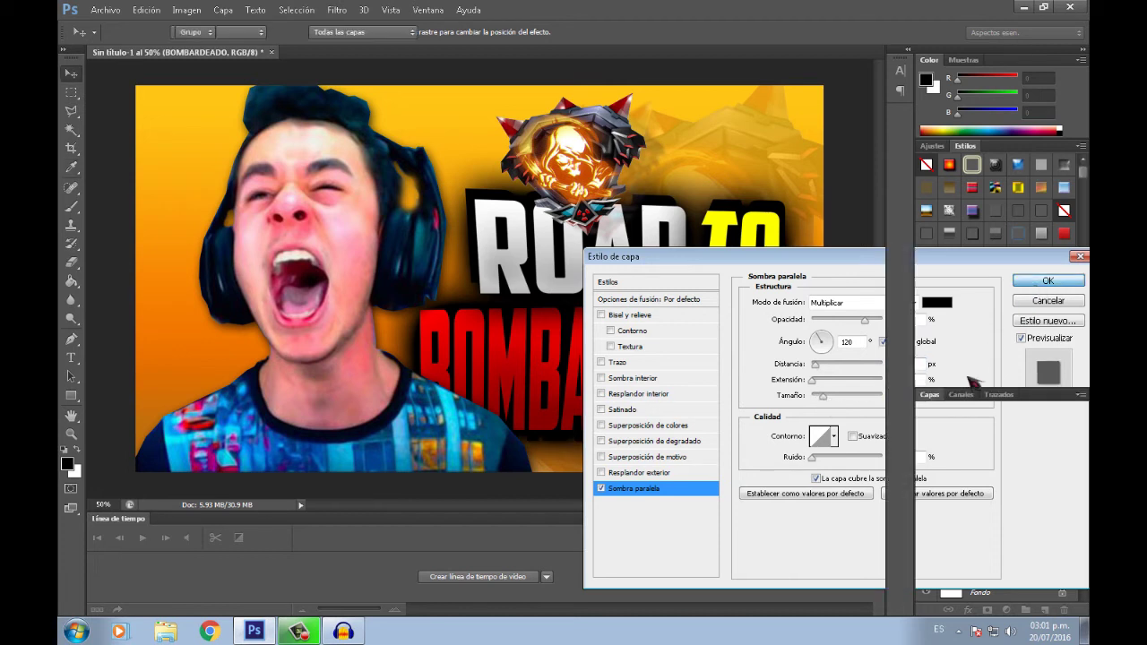
Copy BOMBARDEADO's layer style and paste it onto the TO and ROAD layers
{"action": "right_click", "coordinate": [987, 516]}
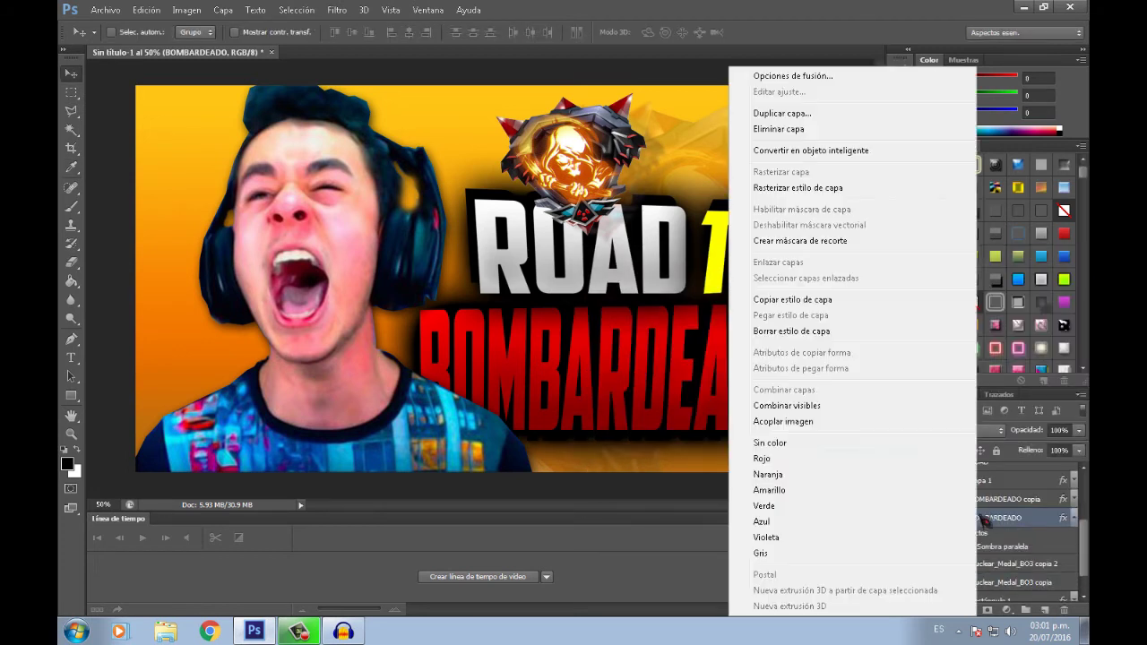
{"action": "left_click", "coordinate": [780, 301]}
{"action": "scroll", "coordinate": [973, 502], "scroll_direction": "up", "scroll_amount": 2}
{"action": "left_click", "coordinate": [977, 498]}
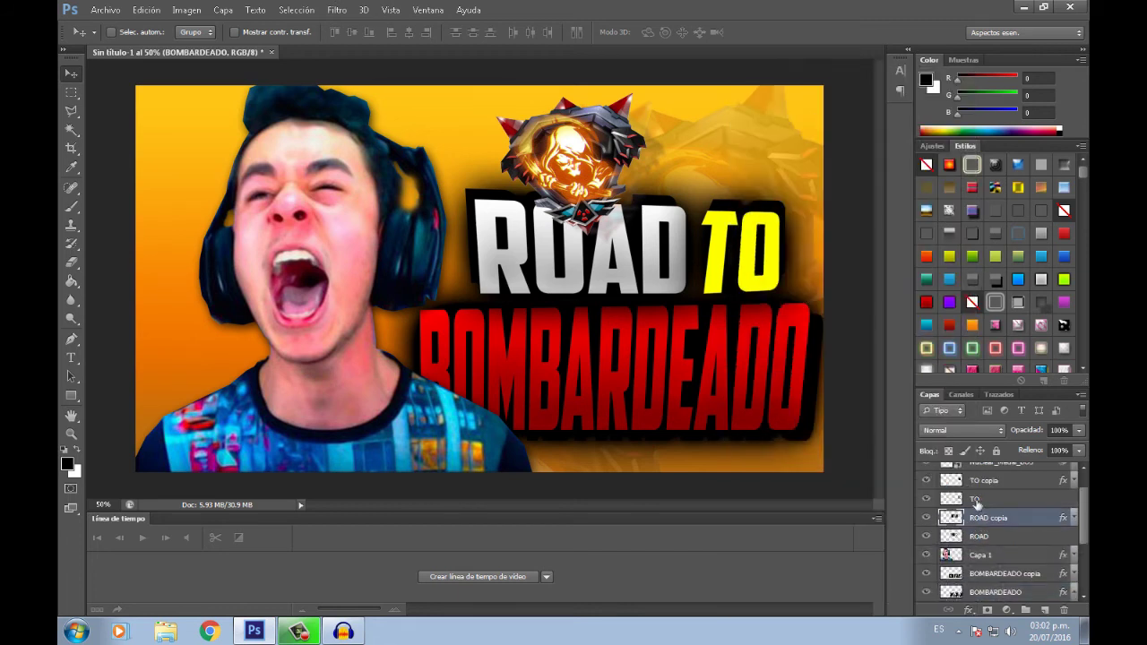
{"action": "right_click", "coordinate": [976, 499]}
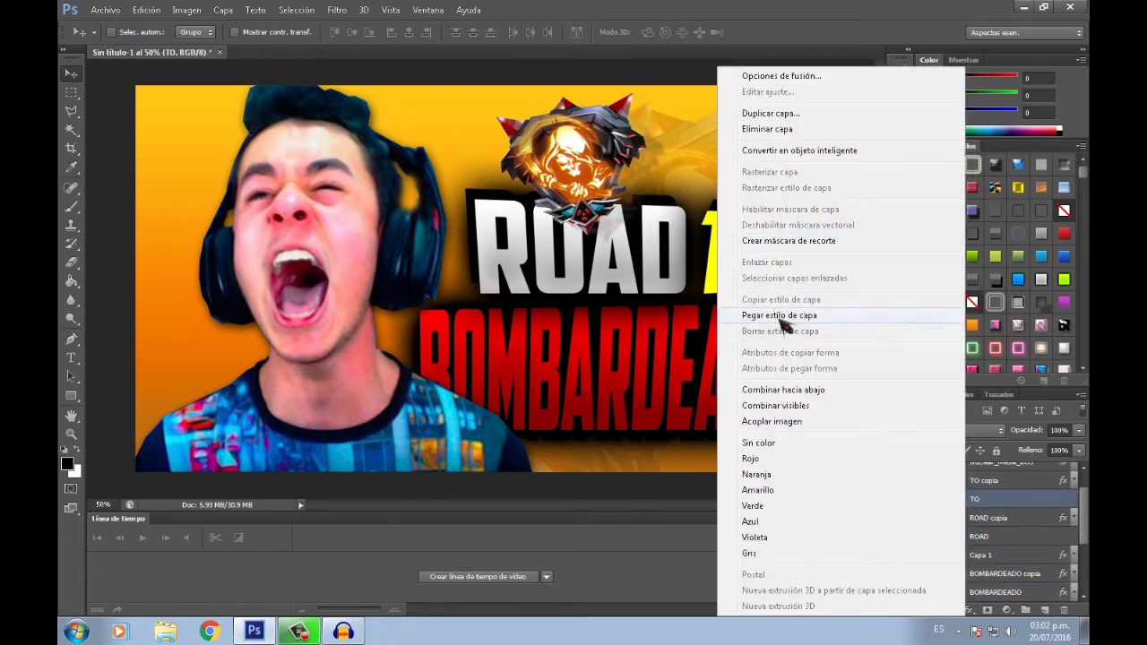
{"action": "left_click", "coordinate": [782, 320]}
{"action": "left_click", "coordinate": [986, 565]}
{"action": "right_click", "coordinate": [991, 565]}
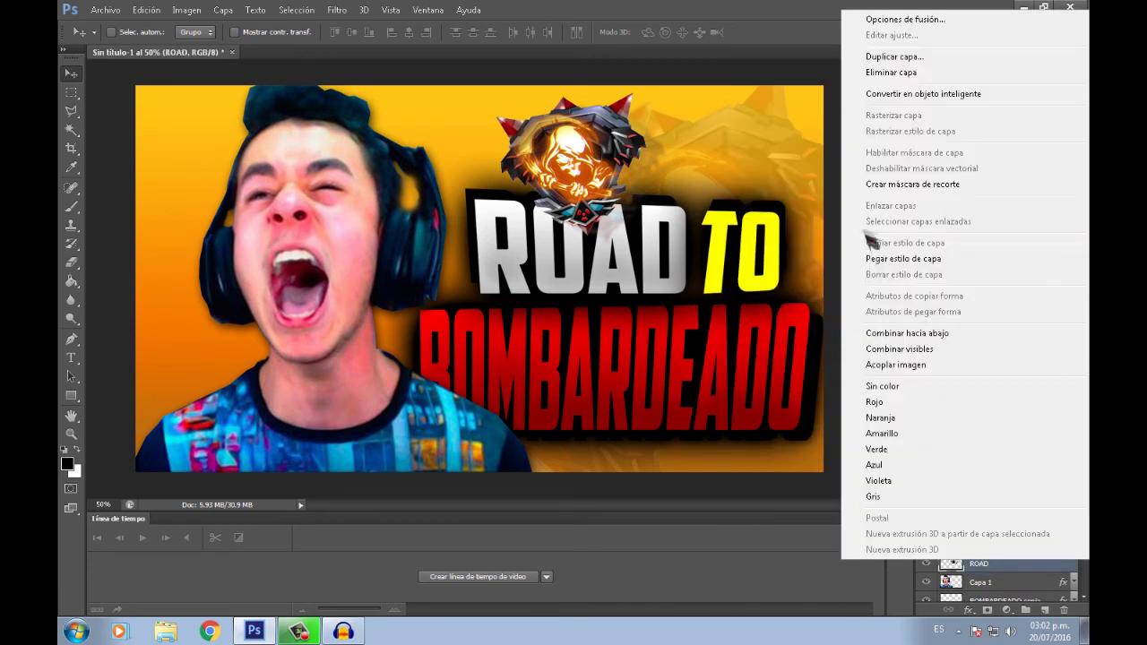
{"action": "left_click", "coordinate": [883, 258]}
Select all layers from the top medal layer down to Rectángulo 1
{"action": "scroll", "coordinate": [990, 556], "scroll_direction": "up", "scroll_amount": 2}
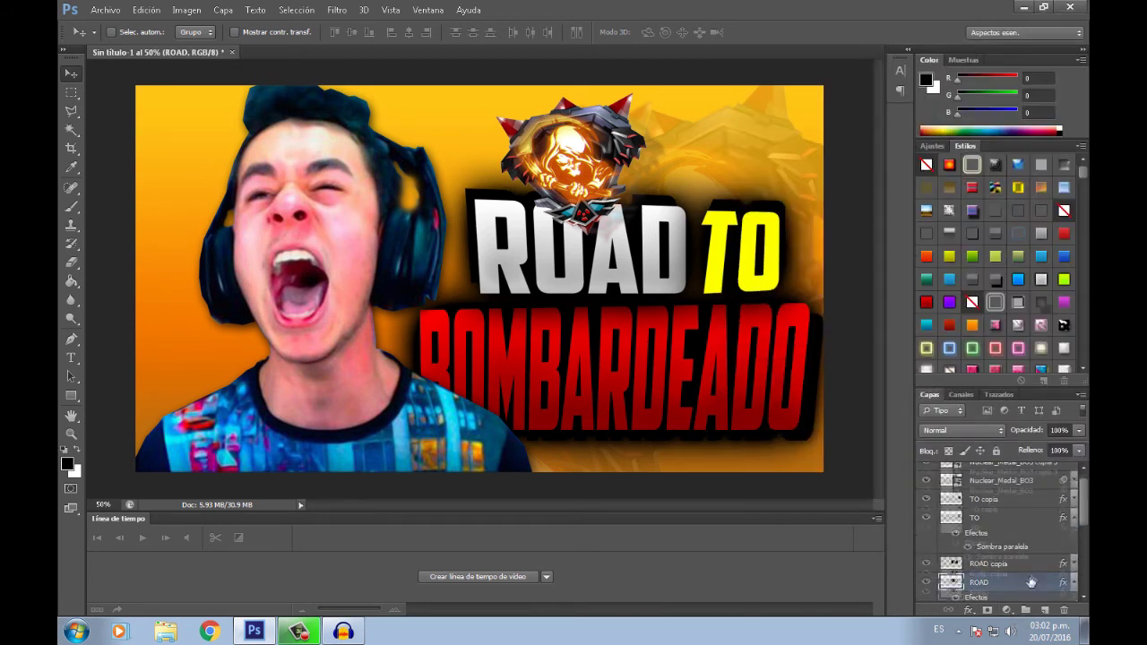
{"action": "scroll", "coordinate": [1031, 556], "scroll_direction": "down", "scroll_amount": 3}
{"action": "scroll", "coordinate": [1031, 555], "scroll_direction": "up", "scroll_amount": 2}
{"action": "scroll", "coordinate": [1031, 555], "scroll_direction": "up", "scroll_amount": 2}
{"action": "left_click", "coordinate": [969, 479]}
{"action": "scroll", "coordinate": [994, 532], "scroll_direction": "down", "scroll_amount": 5}
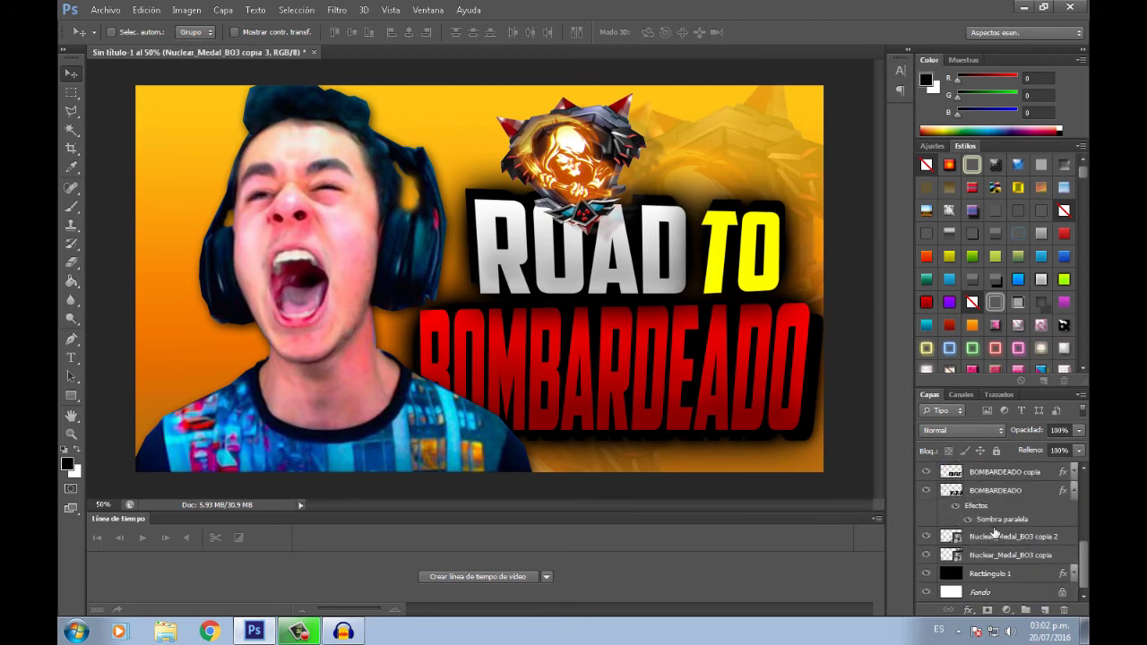
{"action": "left_click", "coordinate": [990, 574], "text": "shift"}
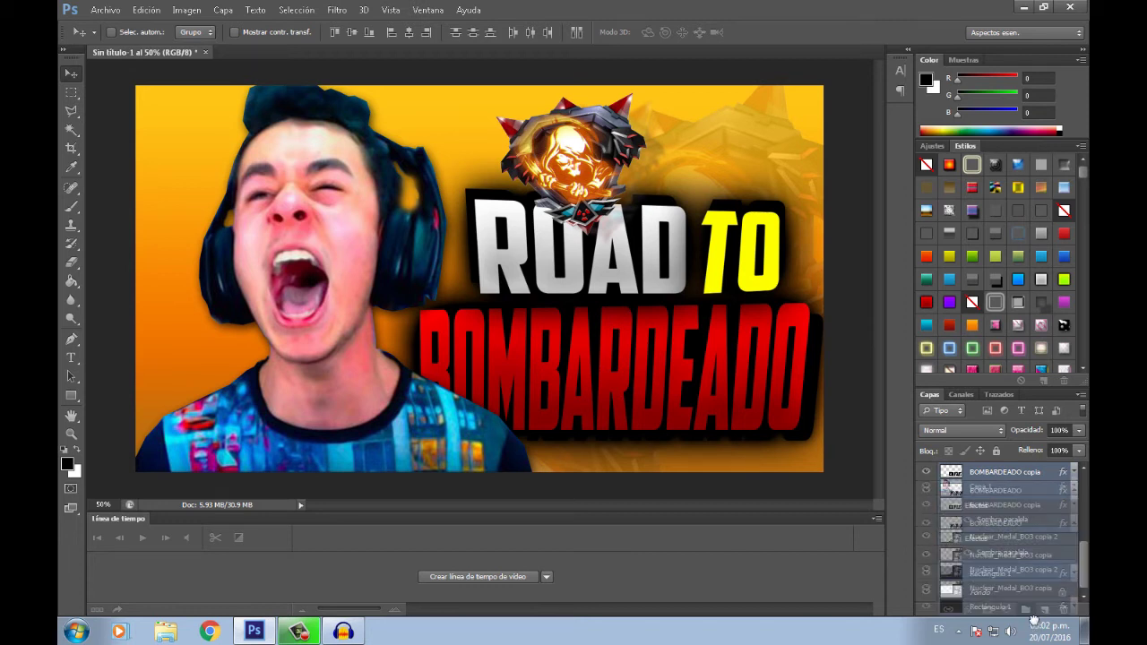
Group the selected layers into Grupo 1, then expand it and select Rectángulo 1
{"action": "left_click_drag", "start_coordinate": [1016, 547], "coordinate": [1024, 602]}
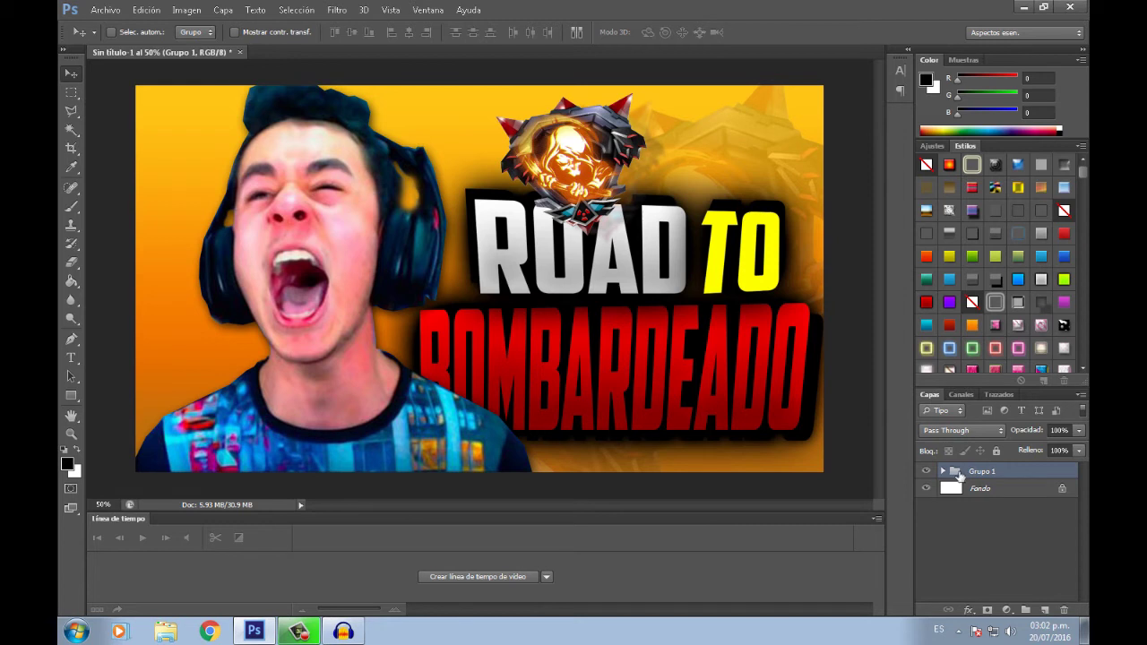
{"action": "left_click", "coordinate": [943, 471]}
{"action": "left_click", "coordinate": [943, 472]}
{"action": "left_click", "coordinate": [986, 489]}
{"action": "left_click", "coordinate": [943, 471]}
{"action": "scroll", "coordinate": [997, 527], "scroll_direction": "down", "scroll_amount": 3}
{"action": "scroll", "coordinate": [998, 527], "scroll_direction": "down", "scroll_amount": 1}
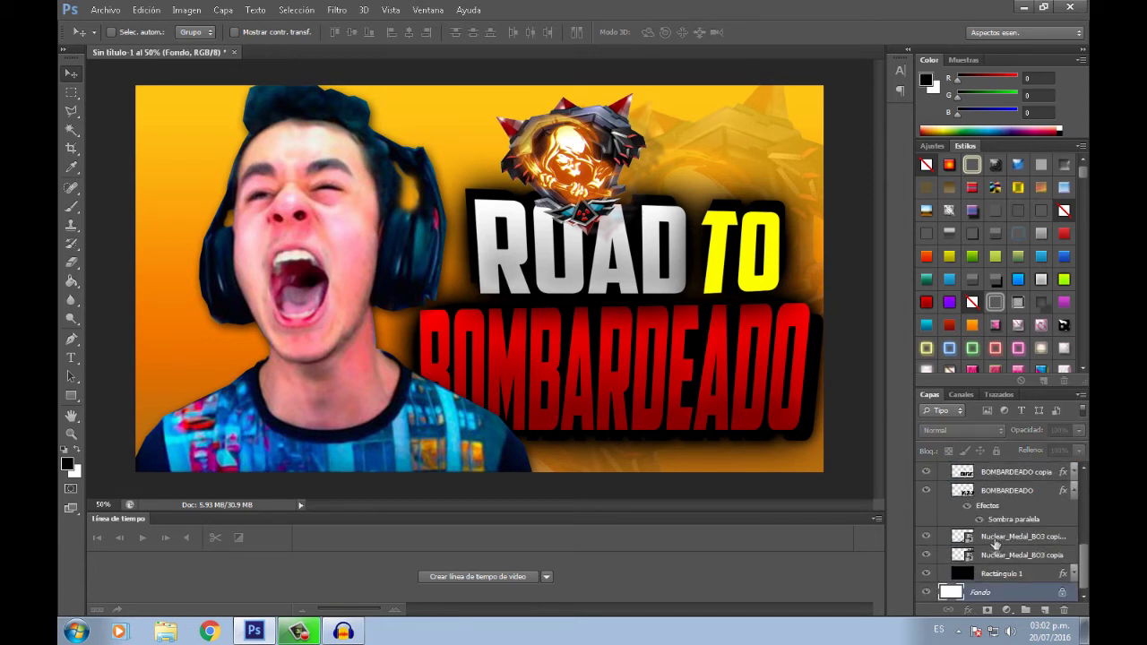
{"action": "left_click", "coordinate": [1008, 576]}
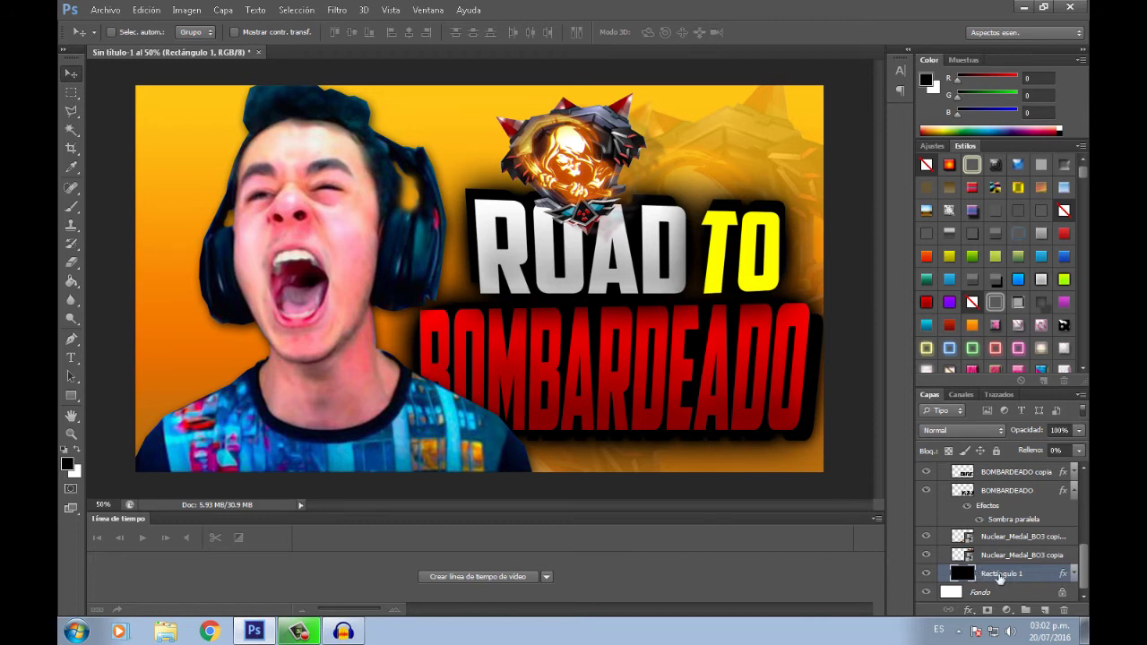
Open the recent JellyBrush Stock Pack.psd and expand its Abrir overlay group
{"action": "left_click", "coordinate": [107, 9]}
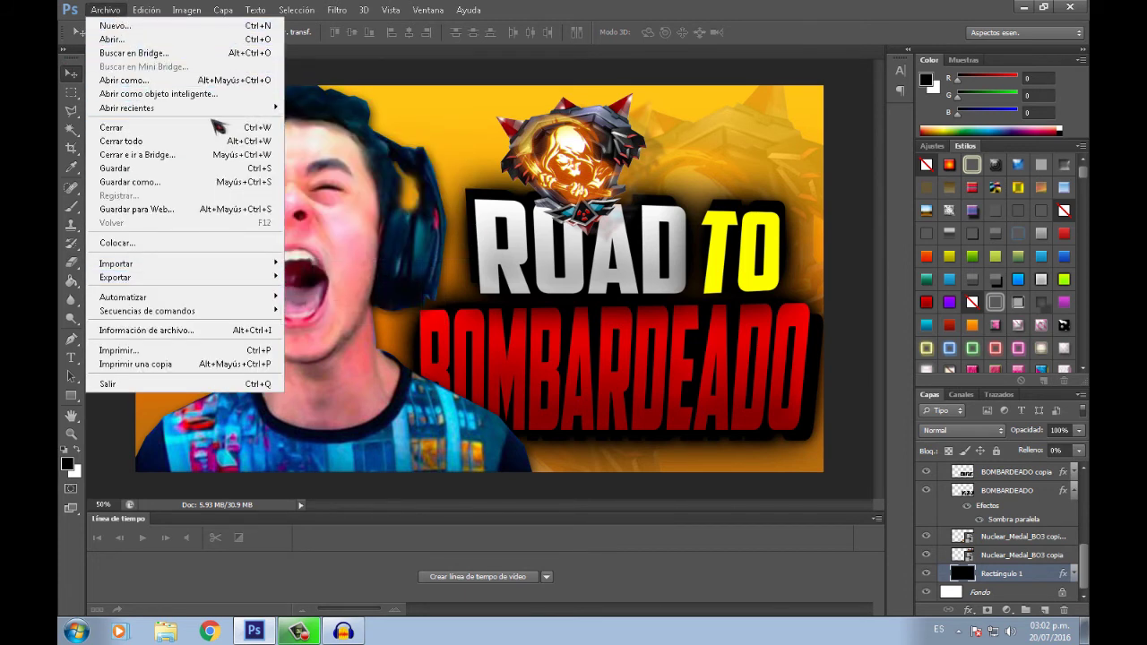
{"action": "left_click", "coordinate": [351, 135]}
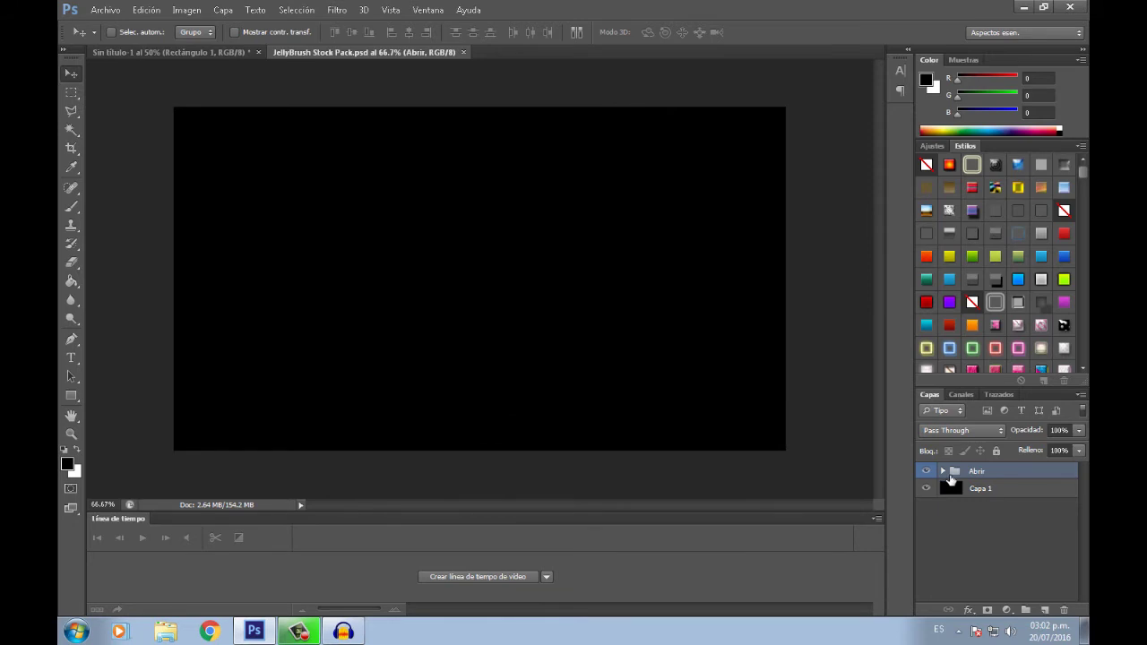
{"action": "left_click", "coordinate": [944, 471]}
{"action": "scroll", "coordinate": [950, 520], "scroll_direction": "down", "scroll_amount": 3}
{"action": "scroll", "coordinate": [946, 521], "scroll_direction": "up", "scroll_amount": 3}
Preview the Red Hexagon, Red Blurry and Red Blood overlays one at a time
{"action": "left_click", "coordinate": [926, 489]}
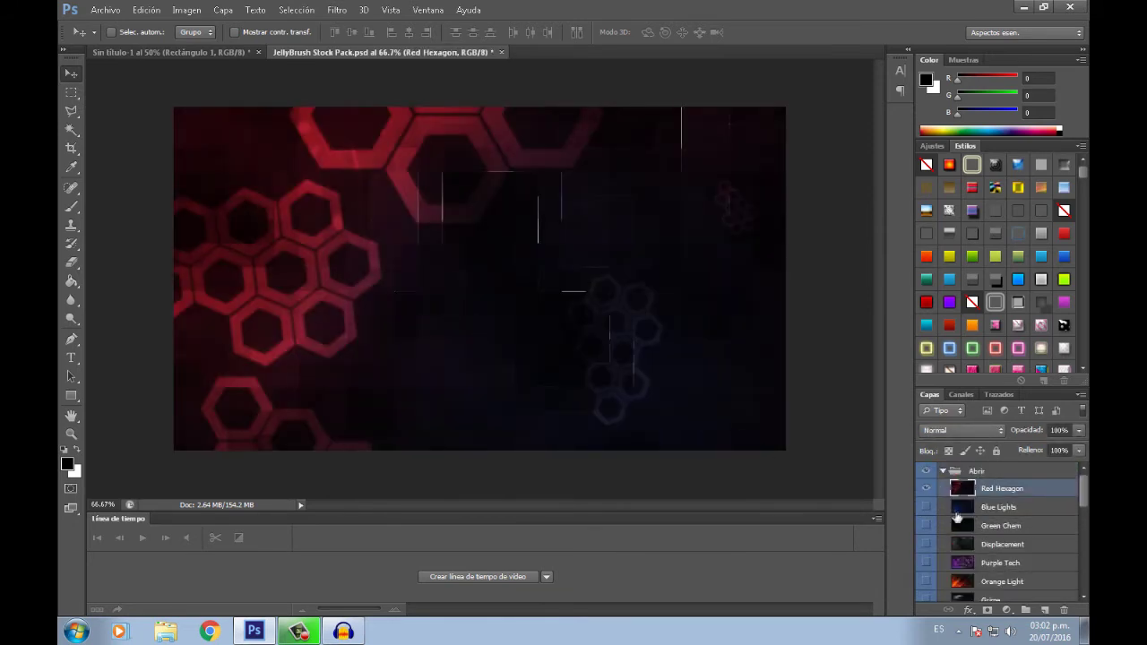
{"action": "left_click", "coordinate": [926, 488]}
{"action": "scroll", "coordinate": [937, 538], "scroll_direction": "down", "scroll_amount": 3}
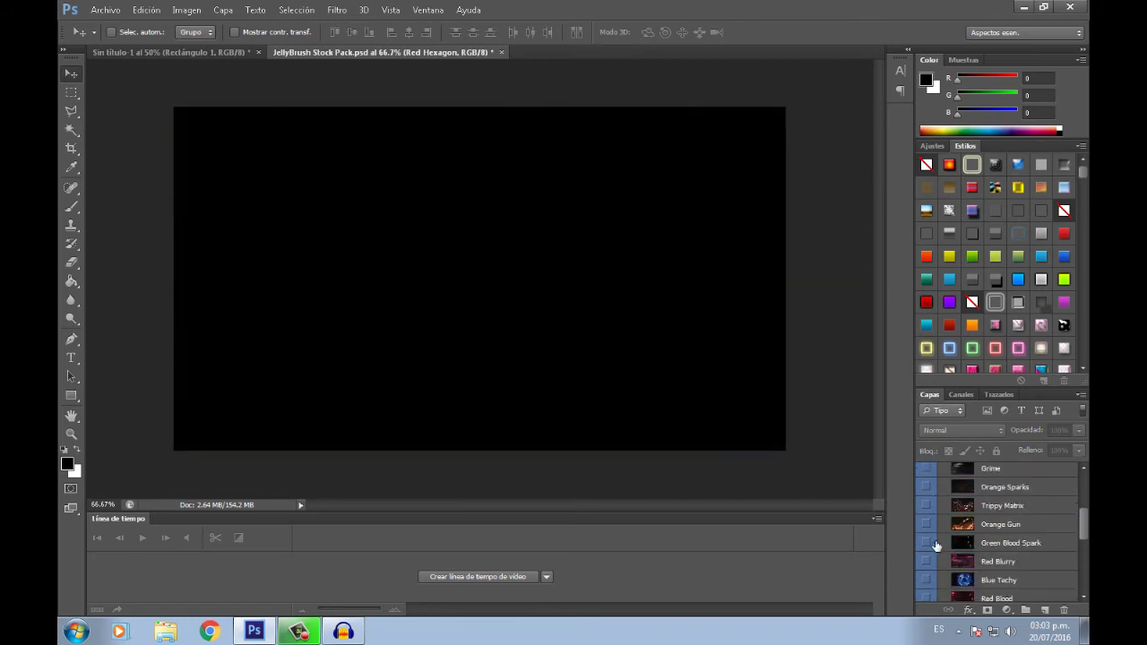
{"action": "left_click", "coordinate": [926, 561]}
{"action": "scroll", "coordinate": [940, 562], "scroll_direction": "down", "scroll_amount": 3}
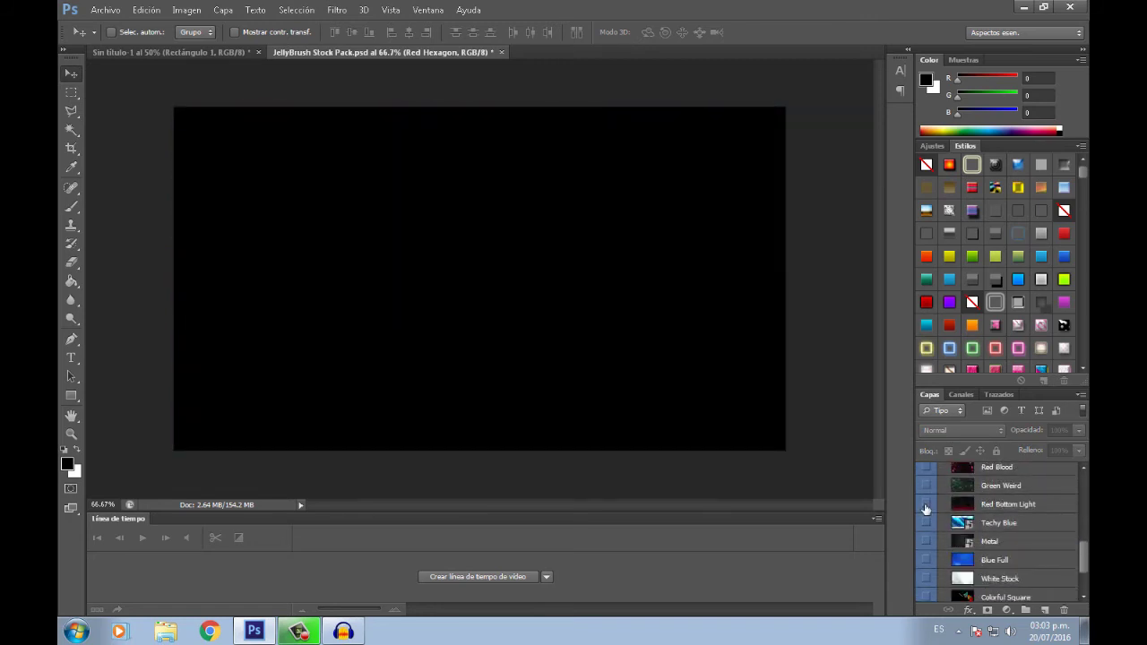
{"action": "left_click", "coordinate": [926, 467]}
Copy the Red Bottom Light overlay into the thumbnail and place it atop Grupo 1
{"action": "left_click", "coordinate": [926, 504]}
{"action": "left_click", "coordinate": [990, 504]}
{"action": "mouse_move", "coordinate": [468, 290]}
{"action": "left_mouse_down"}
{"action": "mouse_move", "coordinate": [505, 382]}
{"action": "mouse_move", "coordinate": [549, 387]}
{"action": "left_mouse_up"}
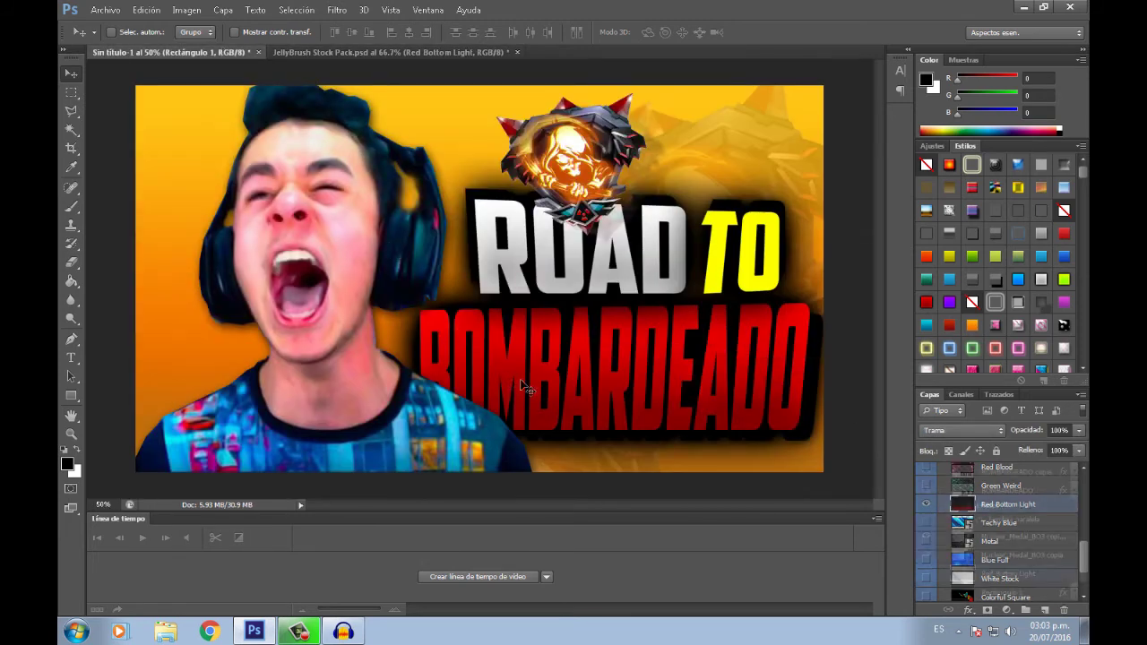
{"action": "scroll", "coordinate": [985, 561], "scroll_direction": "down", "scroll_amount": 1}
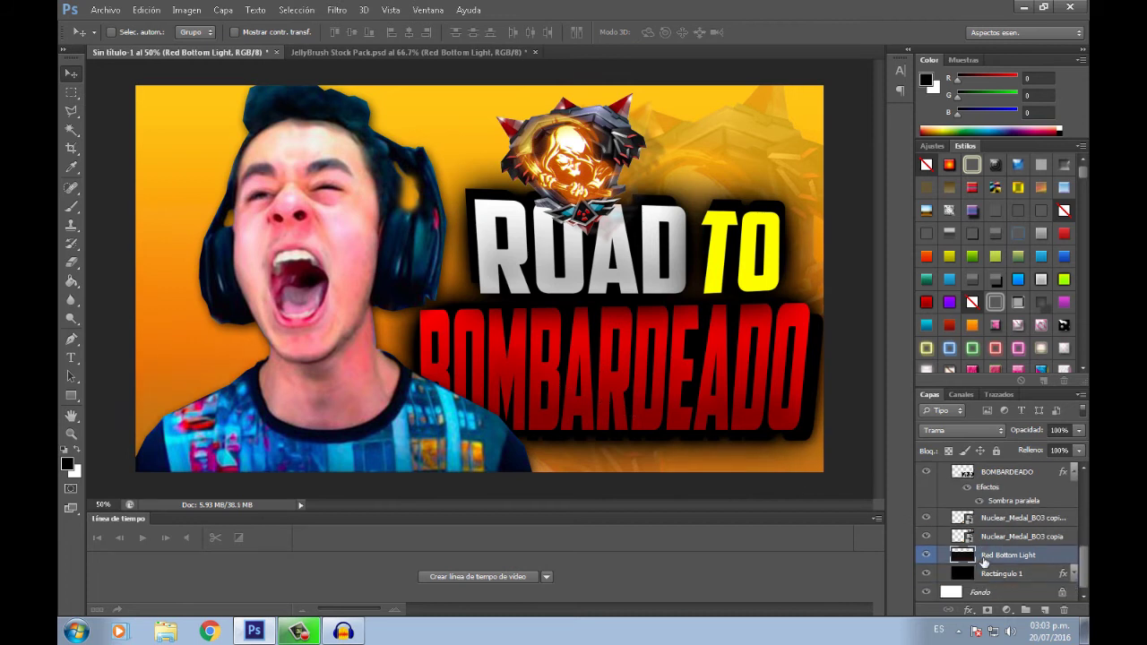
{"action": "left_click_drag", "start_coordinate": [987, 558], "coordinate": [979, 461]}
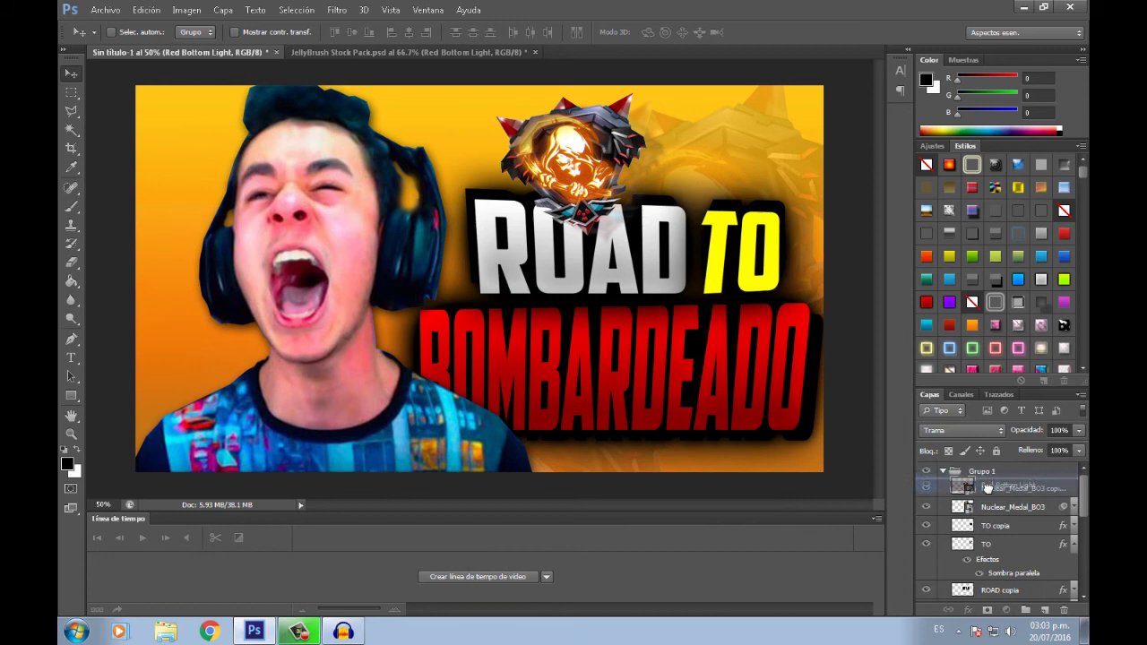
{"action": "left_click_drag", "start_coordinate": [978, 462], "coordinate": [982, 481]}
Fill the layer, paint a red glow across the bottom, and stretch it slightly taller
{"action": "key", "text": "alt+BackSpace"}
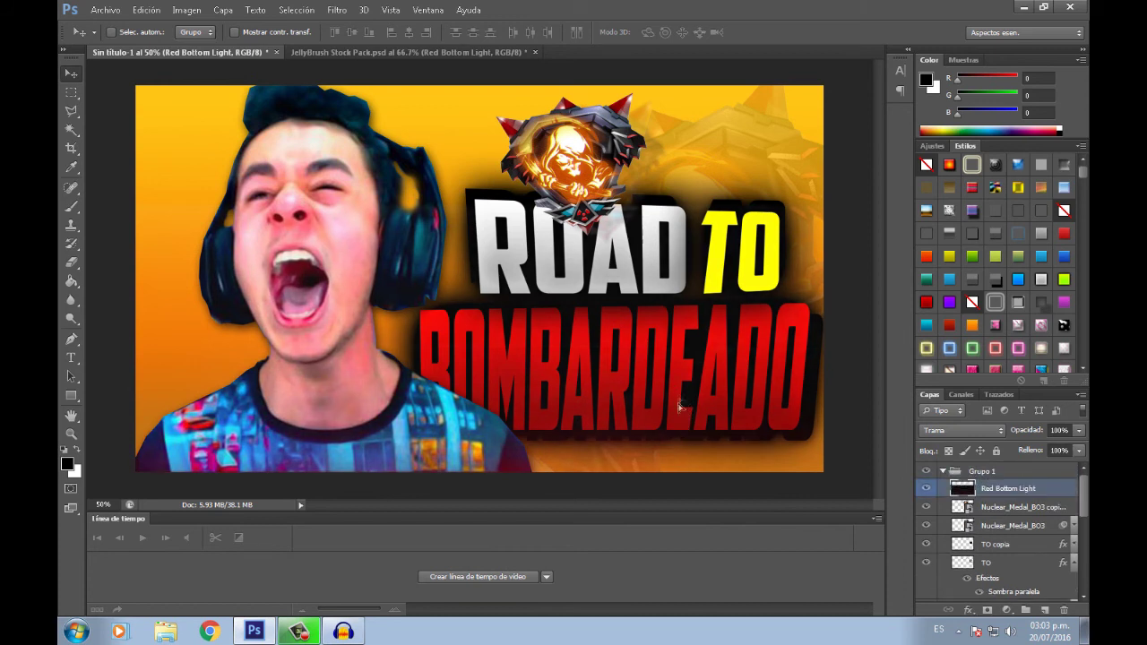
{"action": "mouse_move", "coordinate": [179, 430]}
{"action": "left_mouse_down"}
{"action": "mouse_move", "coordinate": [641, 405]}
{"action": "mouse_move", "coordinate": [584, 348]}
{"action": "mouse_move", "coordinate": [590, 392]}
{"action": "left_mouse_up"}
{"action": "key", "text": "ctrl+t"}
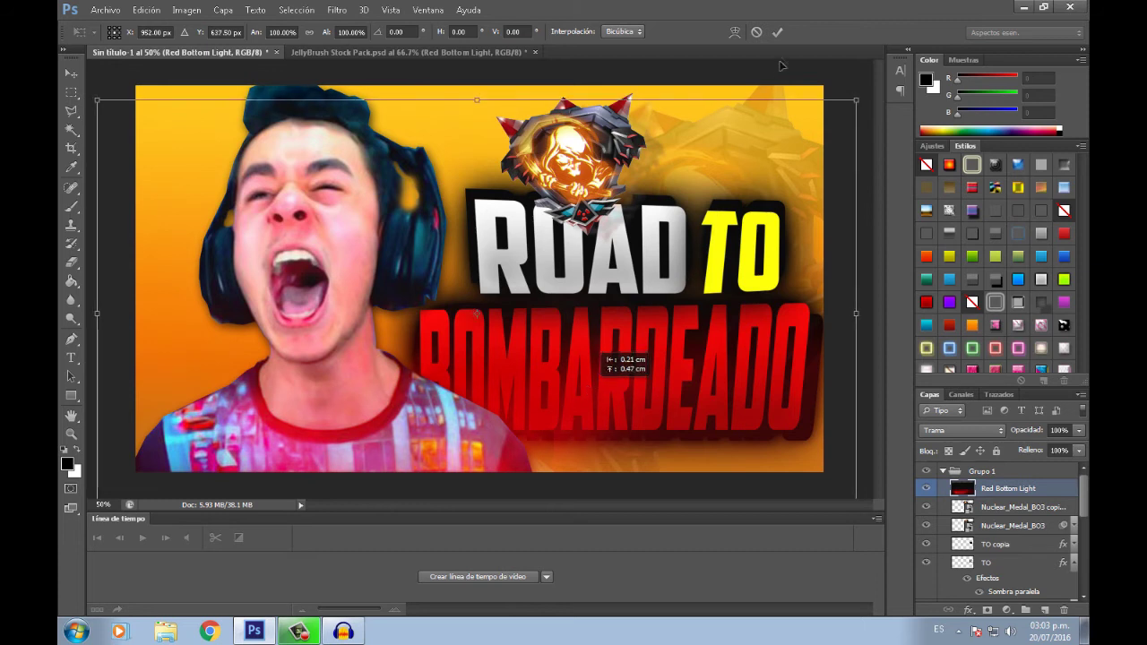
{"action": "left_click_drag", "start_coordinate": [481, 102], "coordinate": [482, 92]}
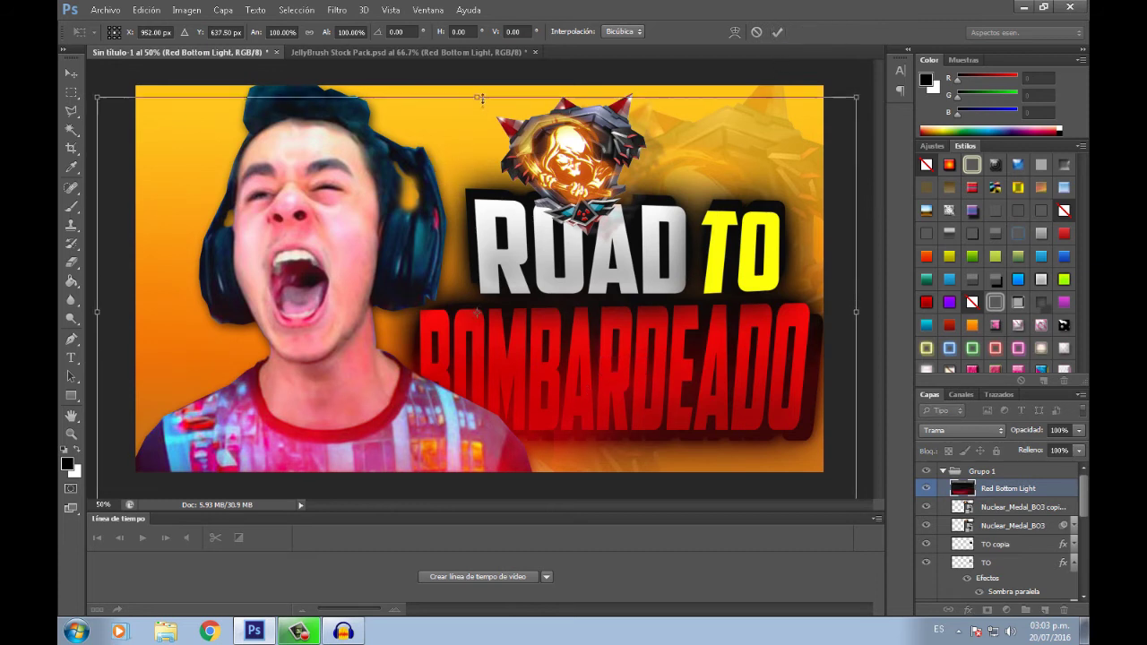
Commit the resize and cycle Red Bottom Light's blend modes, settling on Superponer (Overlay)
{"action": "left_click", "coordinate": [777, 31]}
{"action": "left_click", "coordinate": [995, 433]}
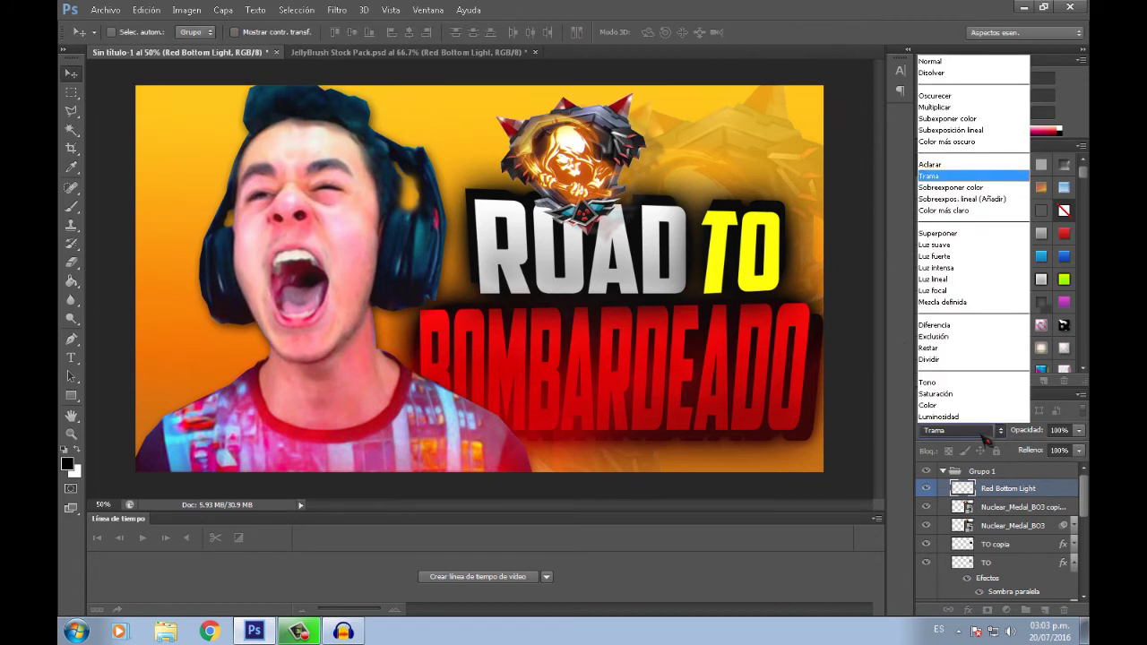
{"action": "left_click", "coordinate": [991, 435]}
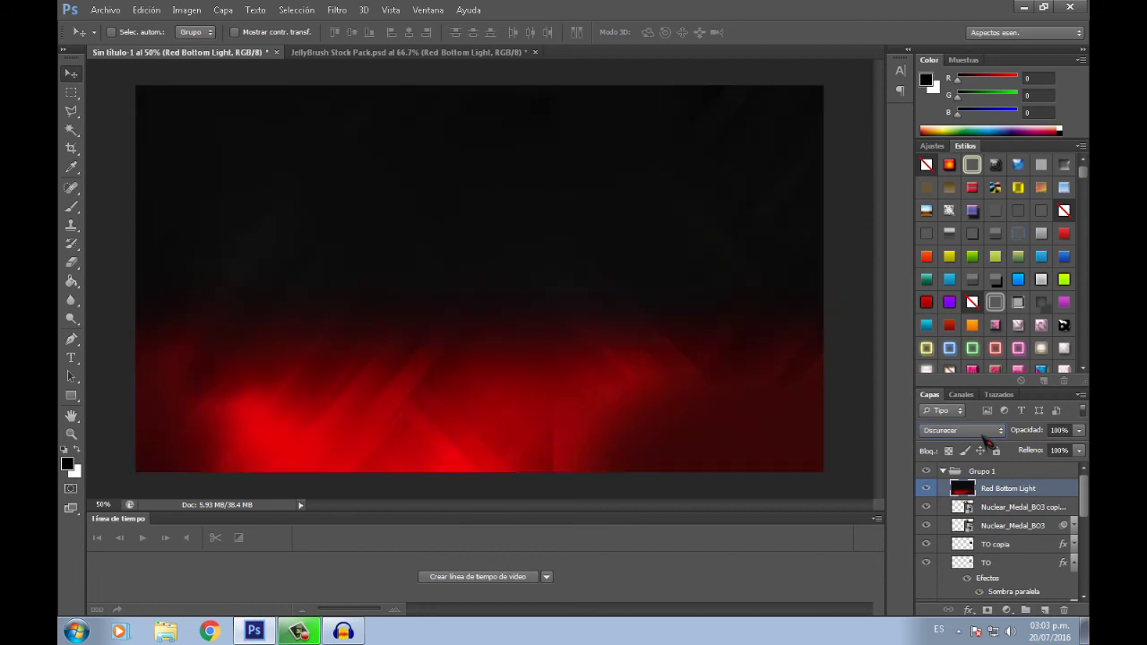
{"action": "scroll", "coordinate": [986, 439], "scroll_direction": "down", "scroll_amount": 2}
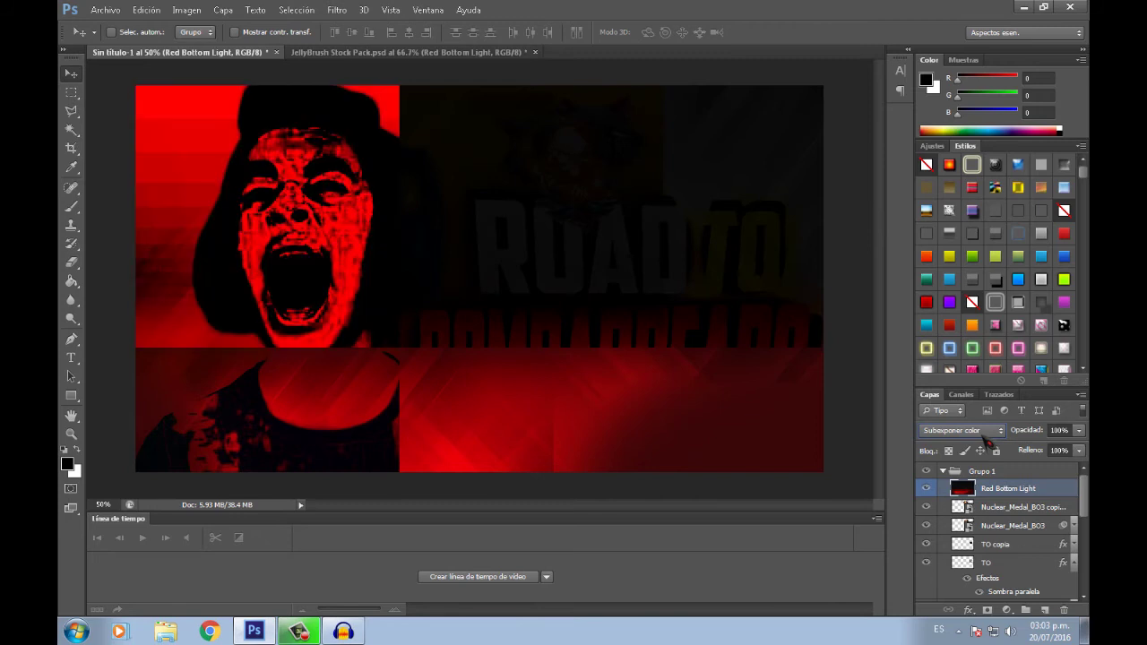
{"action": "scroll", "coordinate": [989, 441], "scroll_direction": "down", "scroll_amount": 1}
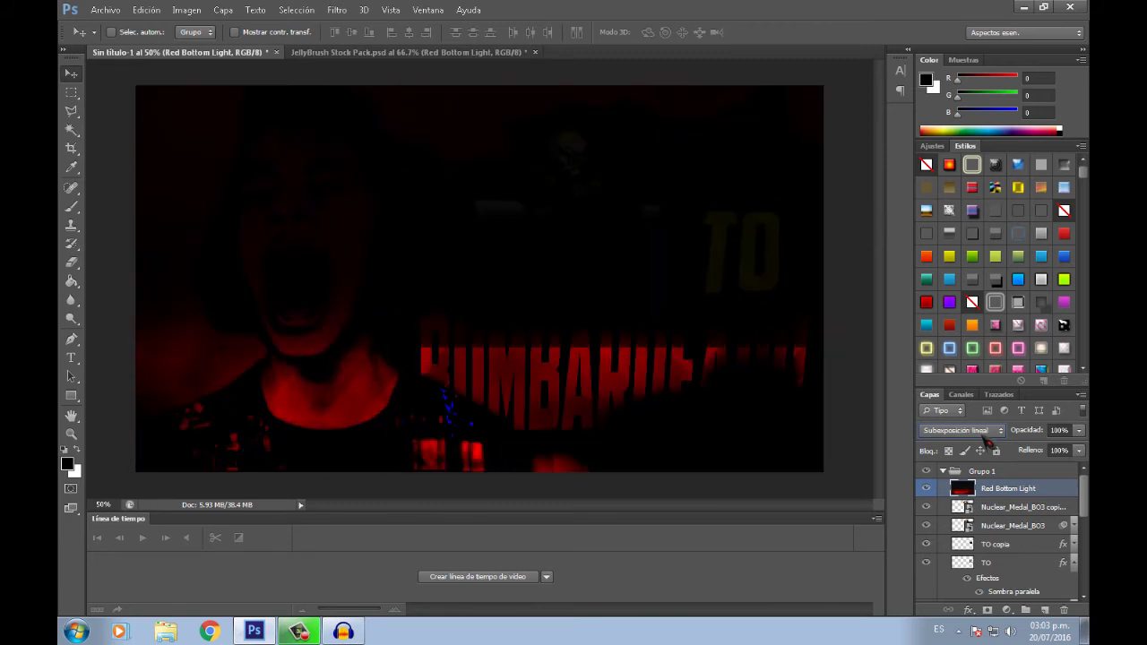
{"action": "scroll", "coordinate": [987, 439], "scroll_direction": "down", "scroll_amount": 1}
{"action": "scroll", "coordinate": [987, 439], "scroll_direction": "down", "scroll_amount": 1}
{"action": "scroll", "coordinate": [987, 440], "scroll_direction": "down", "scroll_amount": 1}
{"action": "scroll", "coordinate": [987, 440], "scroll_direction": "down", "scroll_amount": 1}
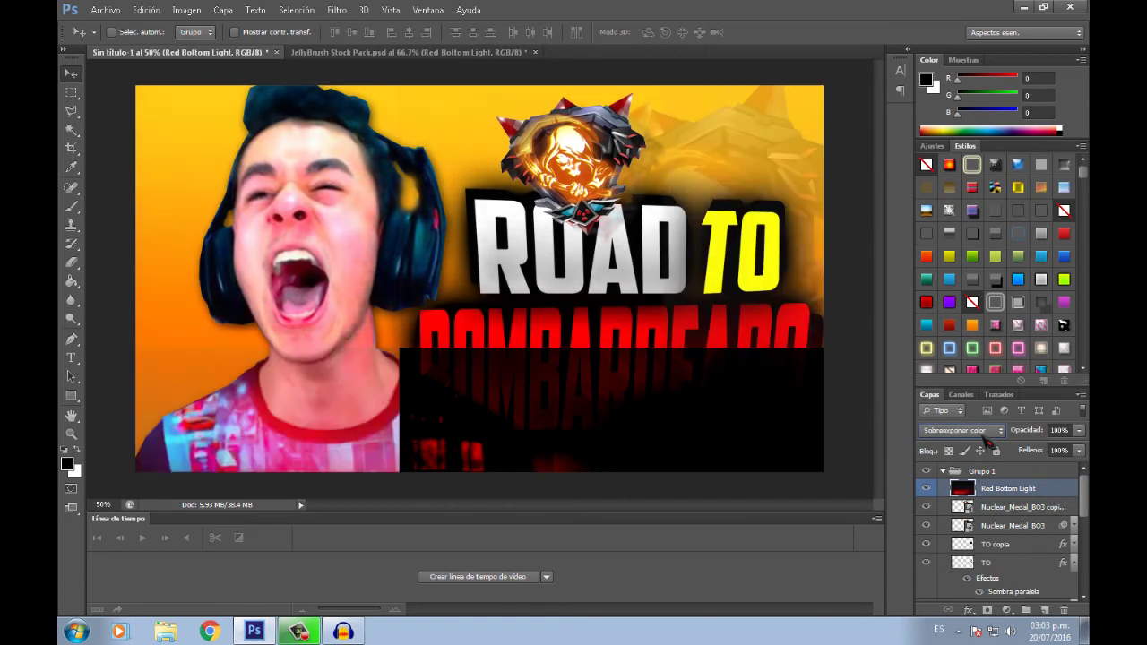
{"action": "scroll", "coordinate": [987, 439], "scroll_direction": "down", "scroll_amount": 1}
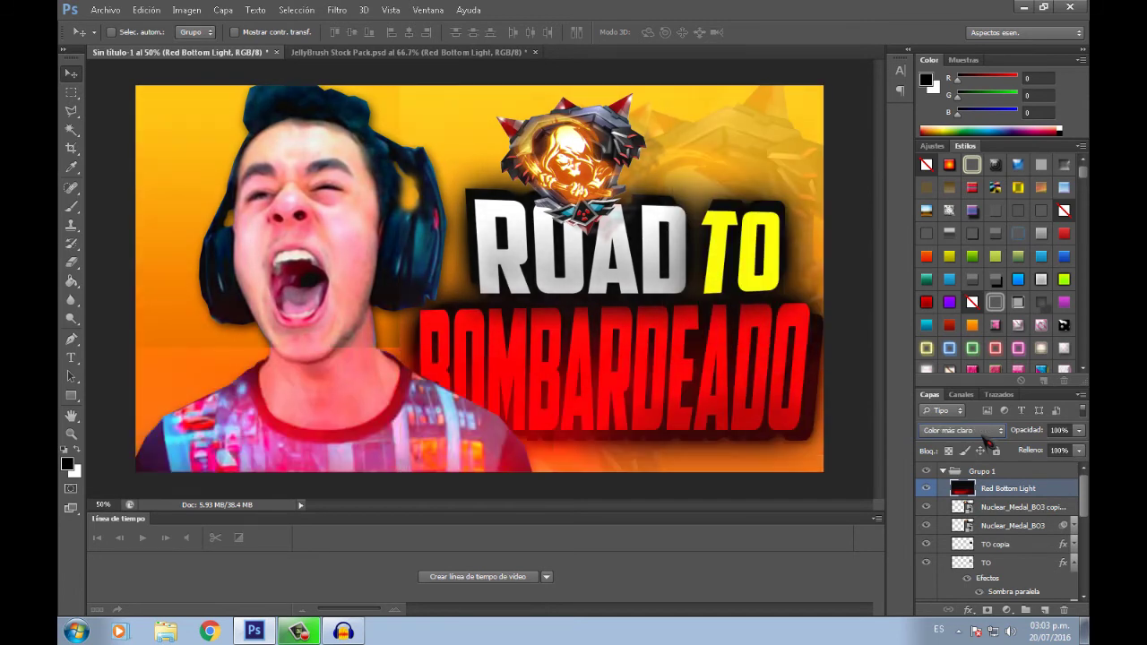
{"action": "scroll", "coordinate": [987, 439], "scroll_direction": "down", "scroll_amount": 1}
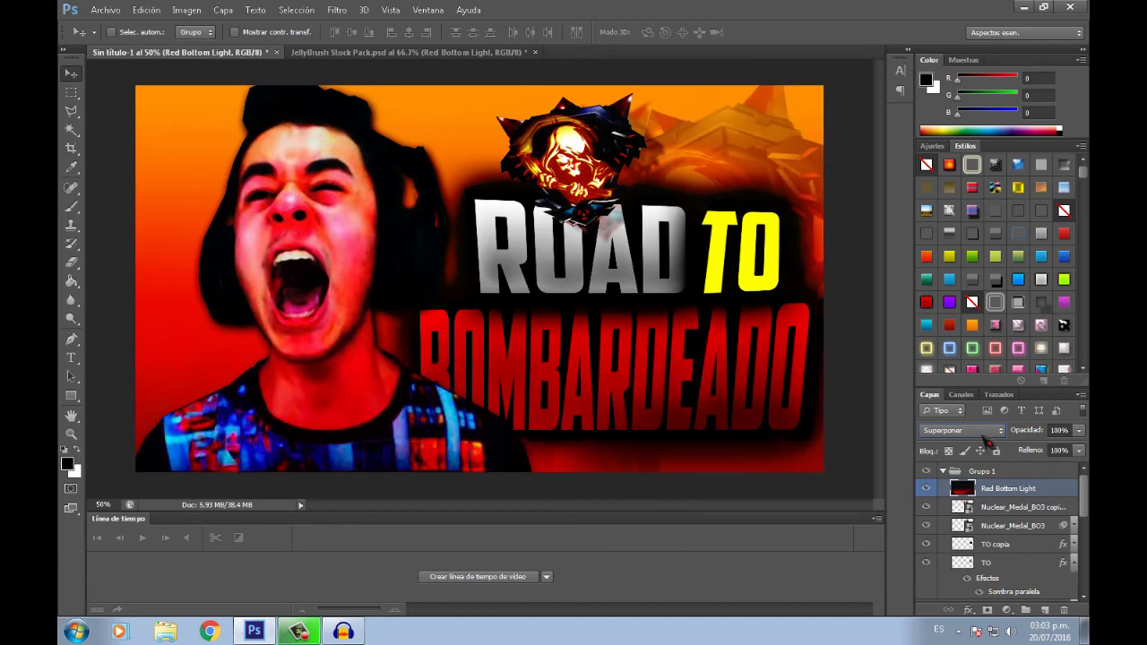
{"action": "scroll", "coordinate": [987, 440], "scroll_direction": "down", "scroll_amount": 1}
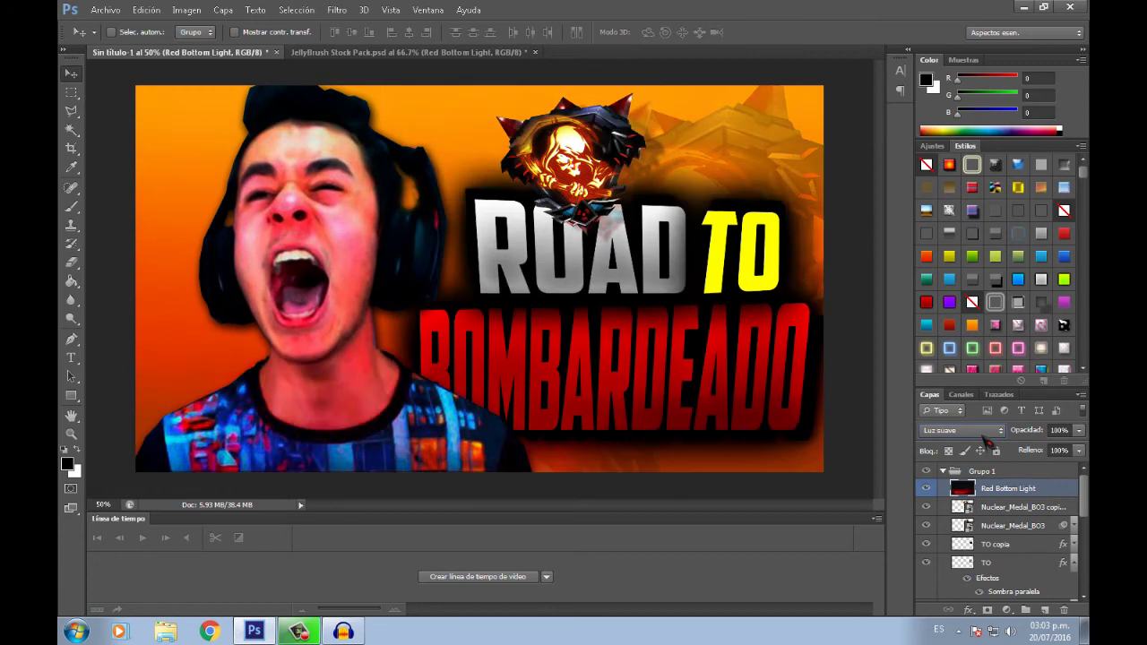
{"action": "scroll", "coordinate": [987, 440], "scroll_direction": "down", "scroll_amount": 1}
{"action": "scroll", "coordinate": [987, 440], "scroll_direction": "down", "scroll_amount": 1}
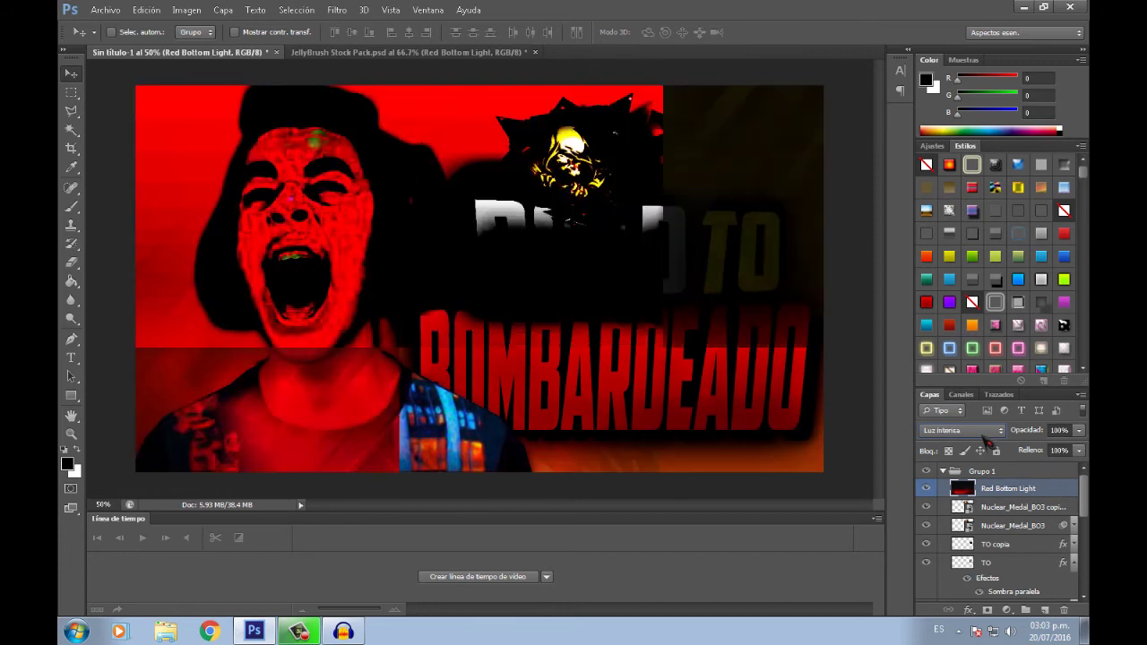
{"action": "scroll", "coordinate": [987, 440], "scroll_direction": "down", "scroll_amount": 1}
{"action": "scroll", "coordinate": [987, 440], "scroll_direction": "down", "scroll_amount": 1}
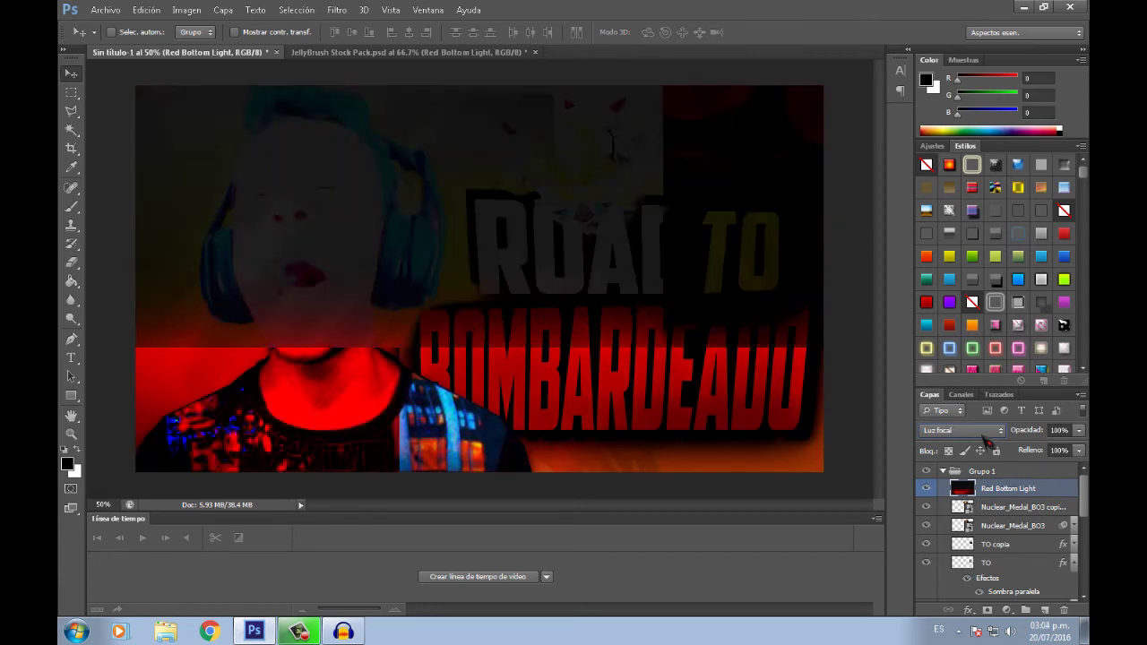
{"action": "scroll", "coordinate": [987, 440], "scroll_direction": "down", "scroll_amount": 1}
{"action": "scroll", "coordinate": [987, 440], "scroll_direction": "down", "scroll_amount": 1}
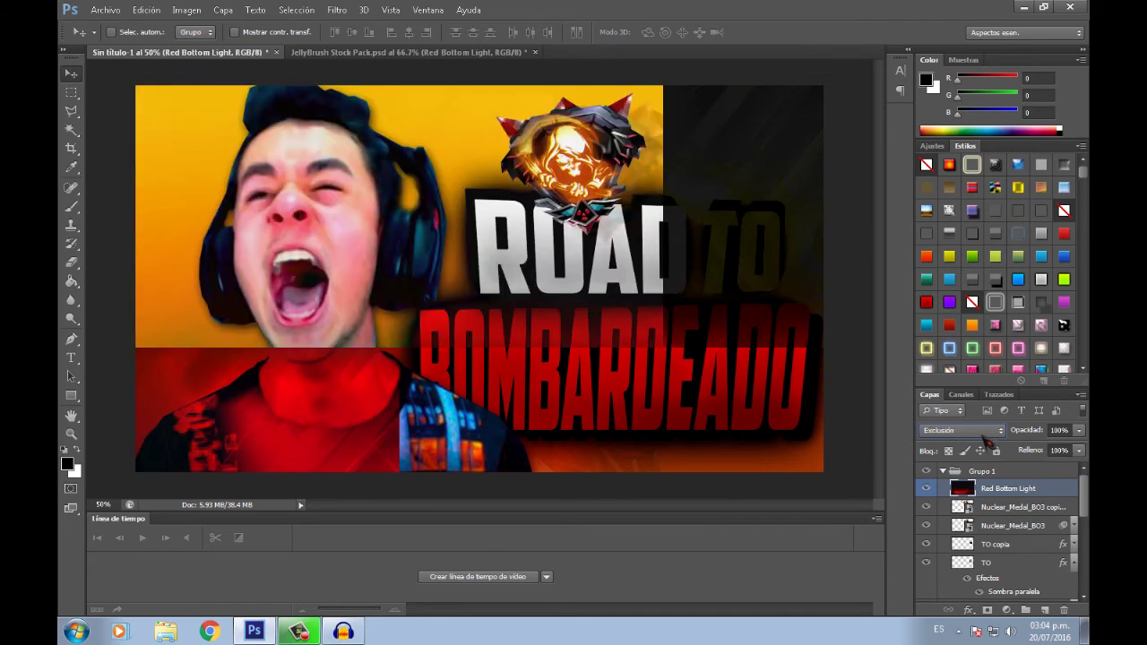
{"action": "scroll", "coordinate": [987, 440], "scroll_direction": "down", "scroll_amount": 1}
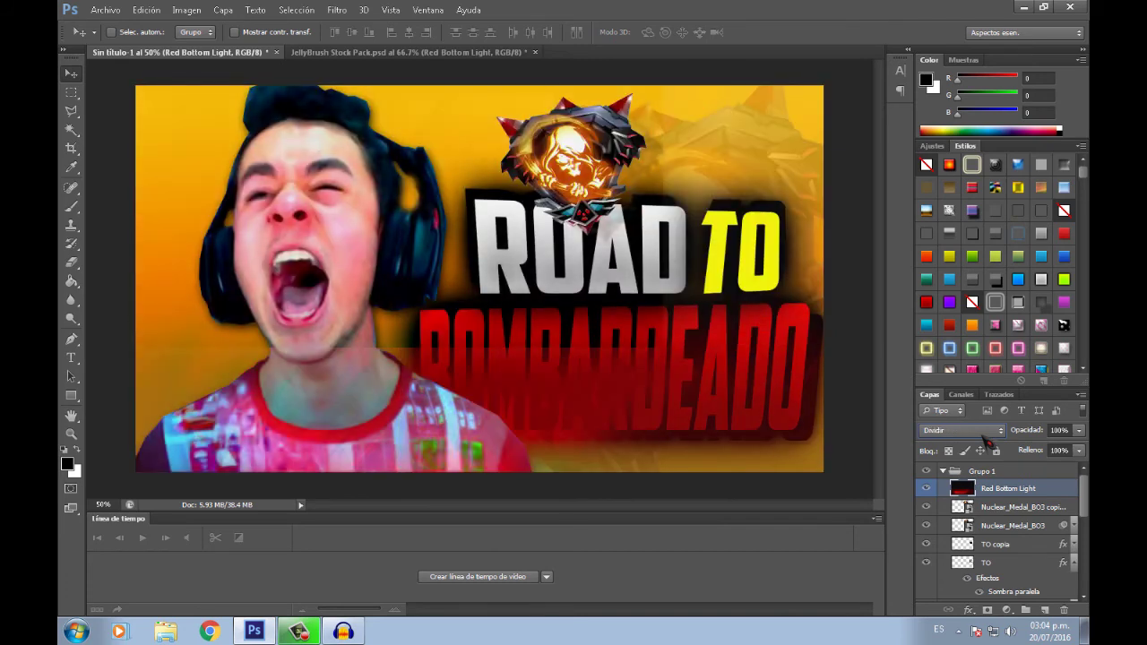
{"action": "scroll", "coordinate": [987, 440], "scroll_direction": "down", "scroll_amount": 1}
{"action": "scroll", "coordinate": [987, 440], "scroll_direction": "down", "scroll_amount": 2}
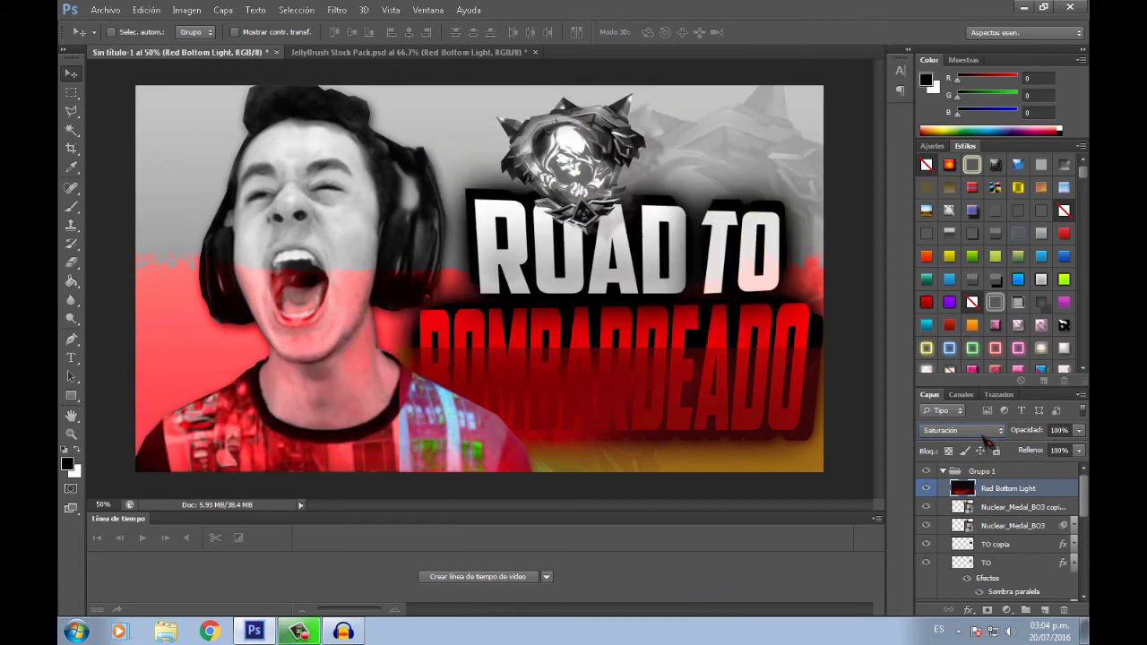
{"action": "scroll", "coordinate": [985, 440], "scroll_direction": "up", "scroll_amount": 1}
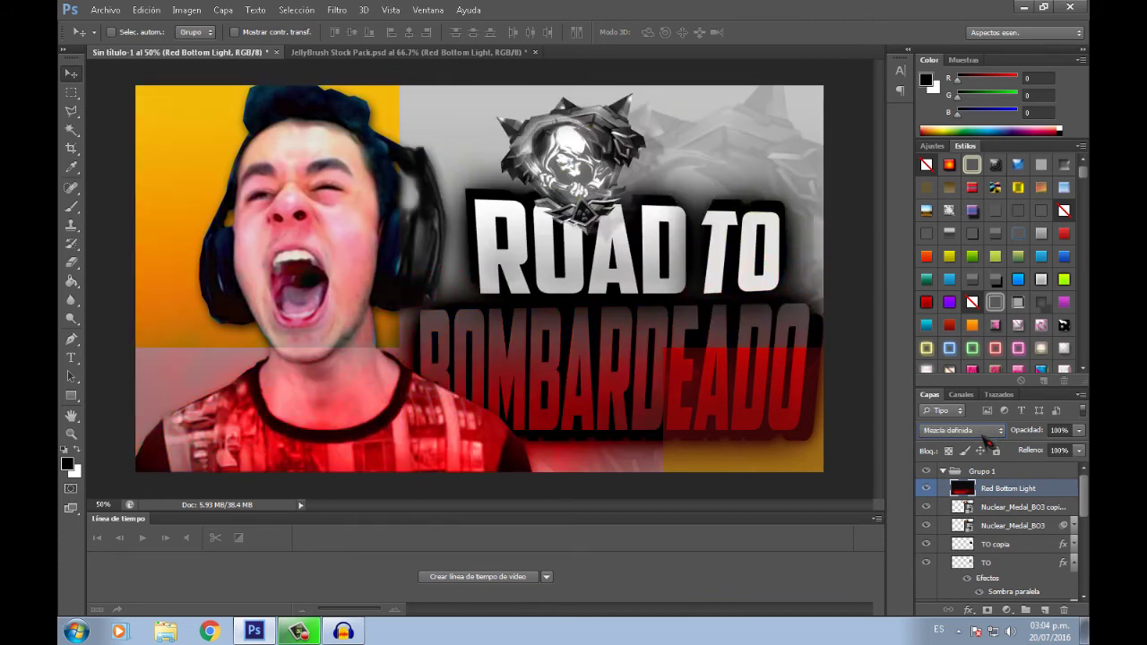
{"action": "scroll", "coordinate": [987, 440], "scroll_direction": "up", "scroll_amount": 4}
{"action": "scroll", "coordinate": [987, 440], "scroll_direction": "up", "scroll_amount": 3}
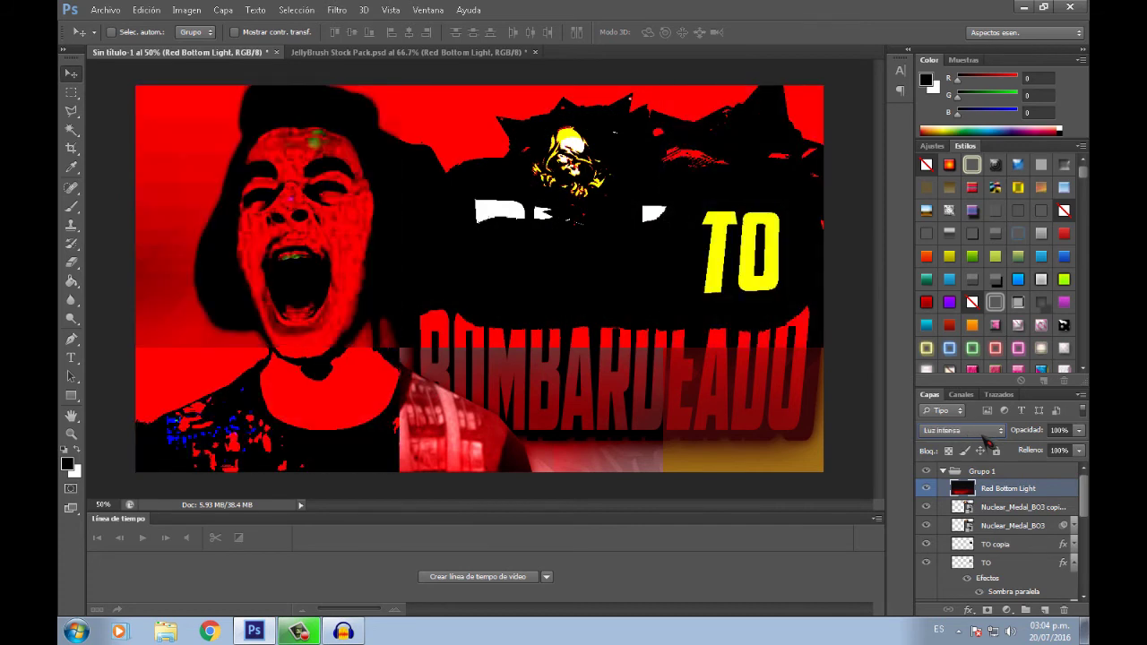
{"action": "scroll", "coordinate": [987, 440], "scroll_direction": "up", "scroll_amount": 1}
{"action": "scroll", "coordinate": [987, 440], "scroll_direction": "up", "scroll_amount": 1}
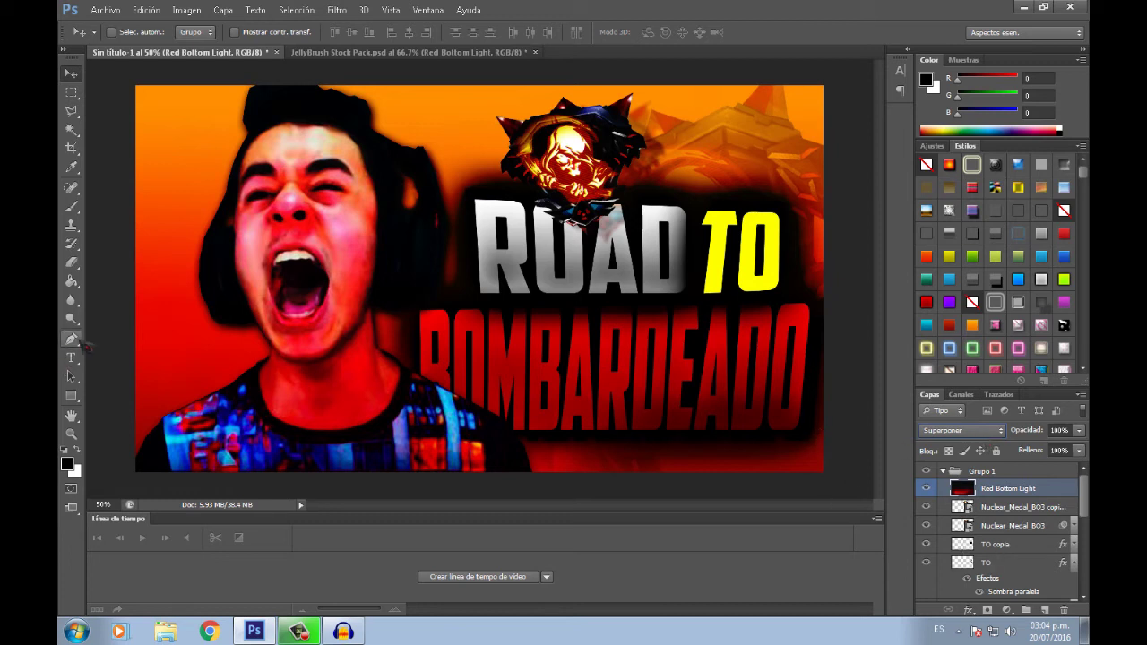
Set up the Eraser with a 212 px soft brush
{"action": "left_click", "coordinate": [71, 262]}
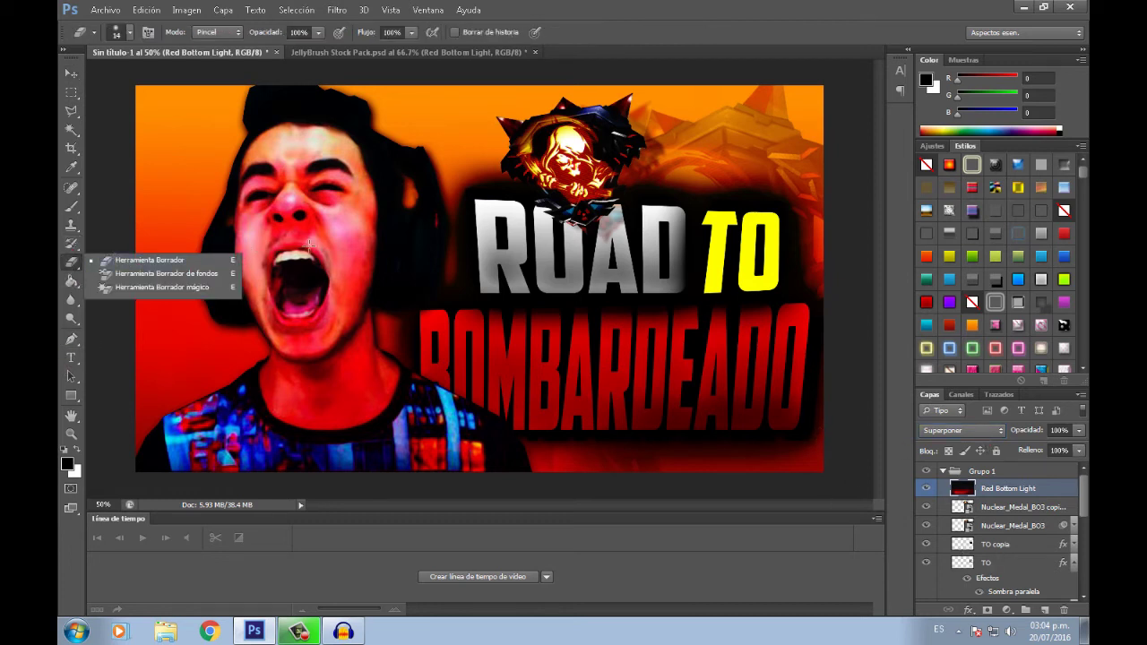
{"action": "left_click", "coordinate": [131, 32]}
{"action": "left_click_drag", "start_coordinate": [98, 95], "coordinate": [193, 95]}
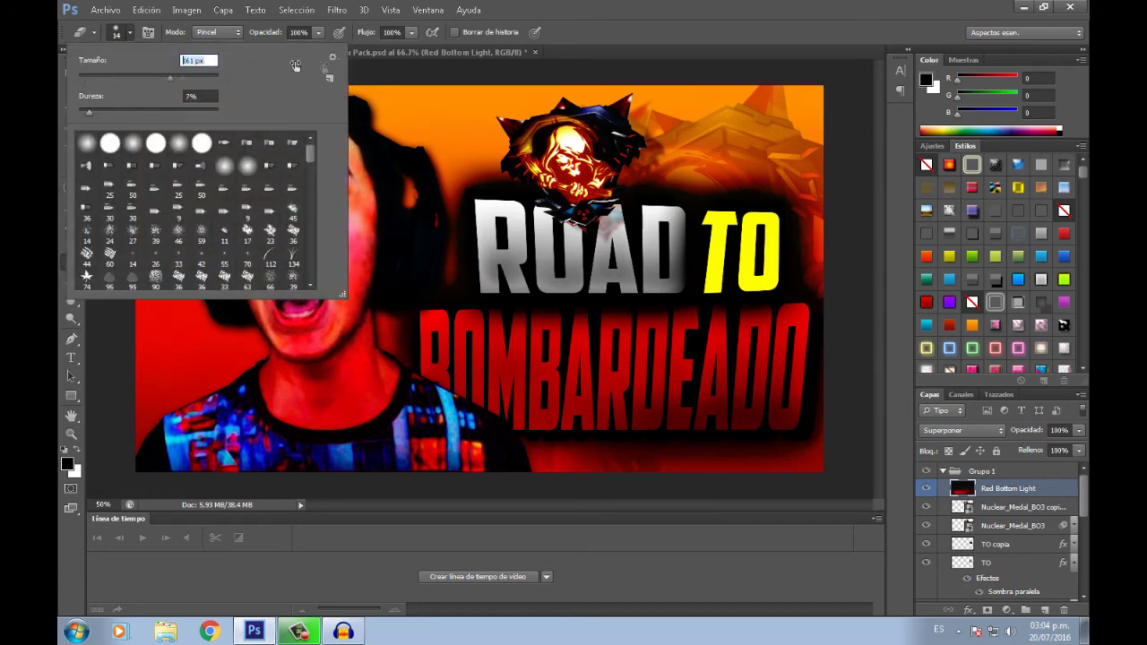
{"action": "key", "text": "Return"}
Erase the red light from the face, cheek and forehead, then return to the JellyBrush document
{"action": "mouse_move", "coordinate": [258, 218]}
{"action": "left_mouse_down"}
{"action": "mouse_move", "coordinate": [277, 226]}
{"action": "mouse_move", "coordinate": [316, 334]}
{"action": "mouse_move", "coordinate": [374, 402]}
{"action": "mouse_move", "coordinate": [368, 429]}
{"action": "left_mouse_up"}
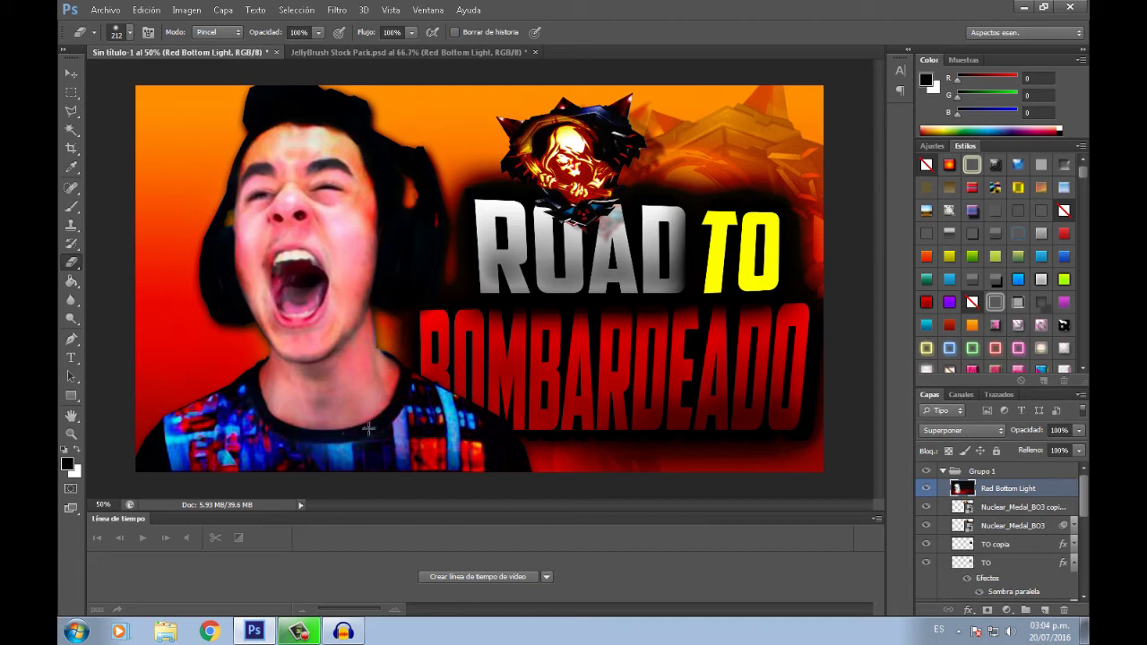
{"action": "left_click_drag", "start_coordinate": [332, 238], "coordinate": [363, 227]}
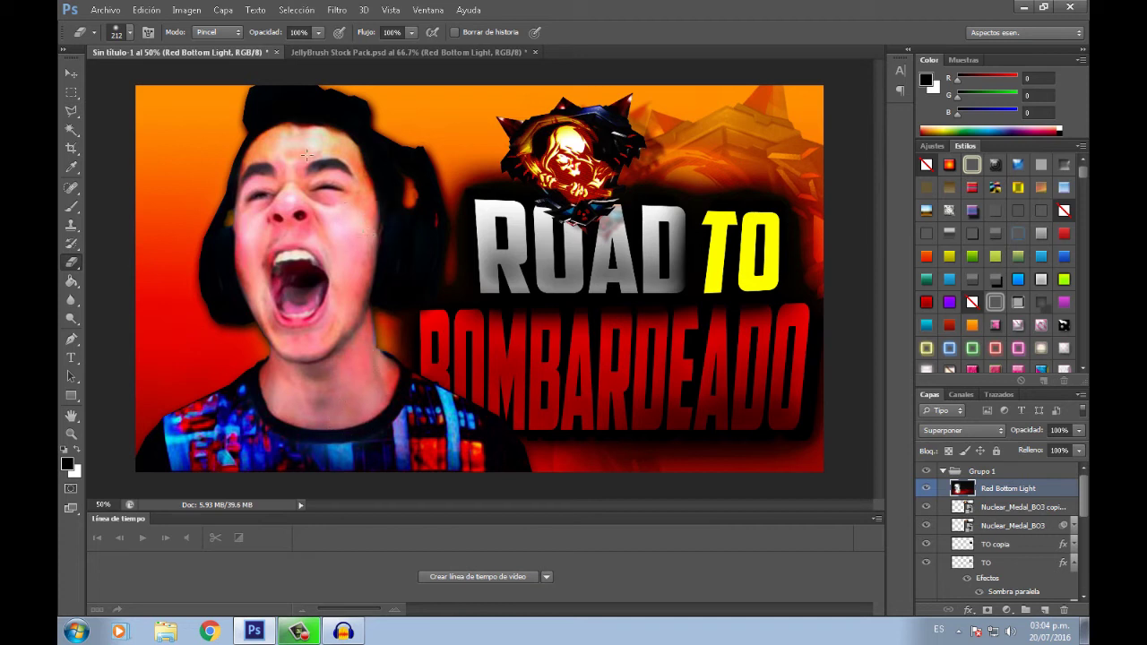
{"action": "left_click_drag", "start_coordinate": [302, 124], "coordinate": [295, 135]}
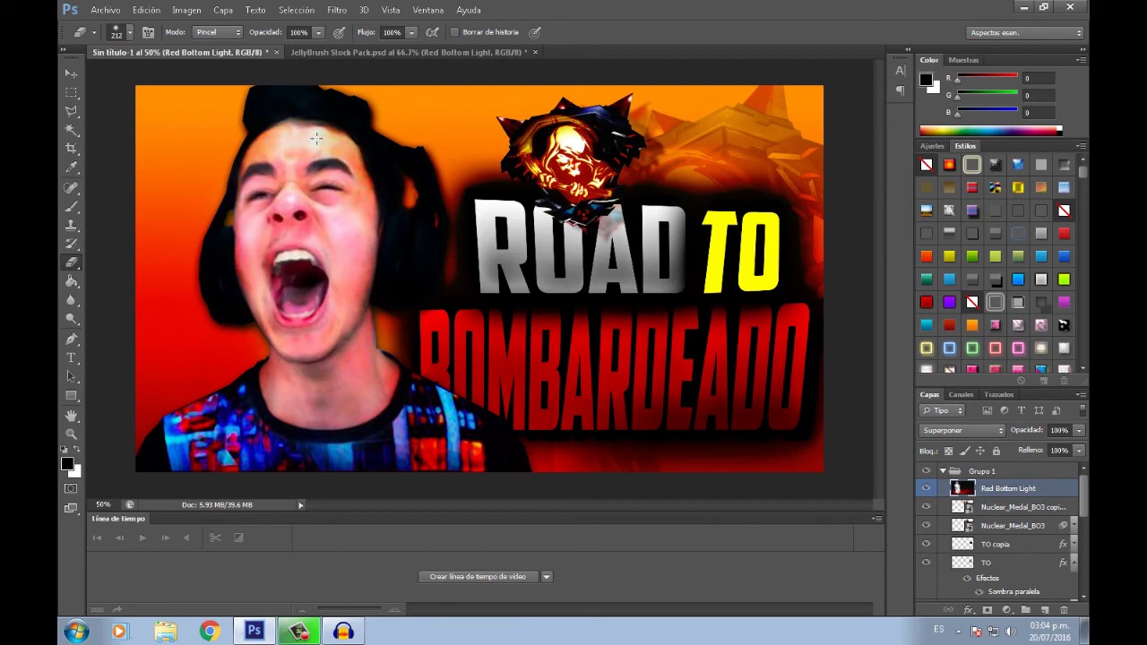
{"action": "left_click", "coordinate": [339, 130]}
{"action": "left_click", "coordinate": [270, 142]}
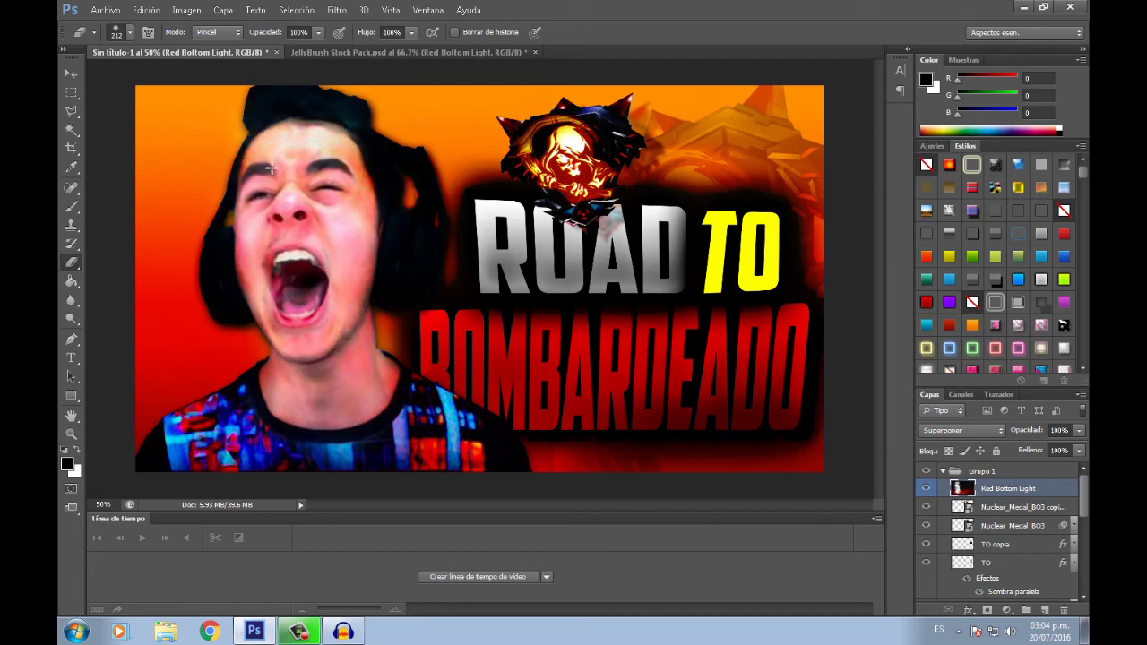
{"action": "key", "text": "ctrl+z"}
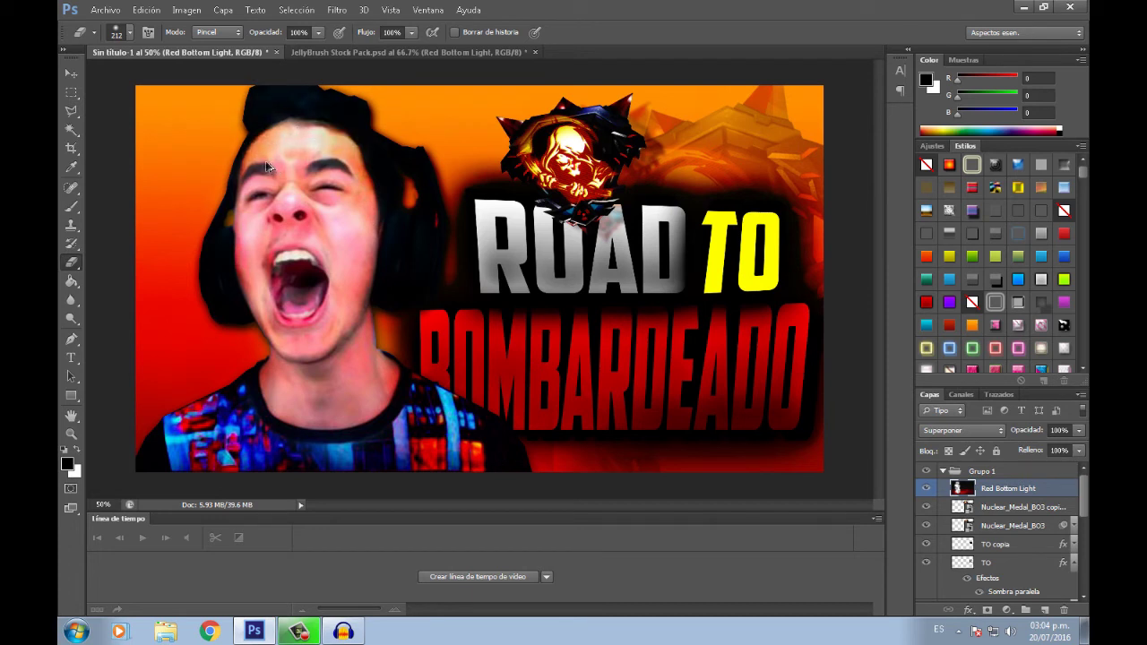
{"action": "left_click", "coordinate": [74, 77]}
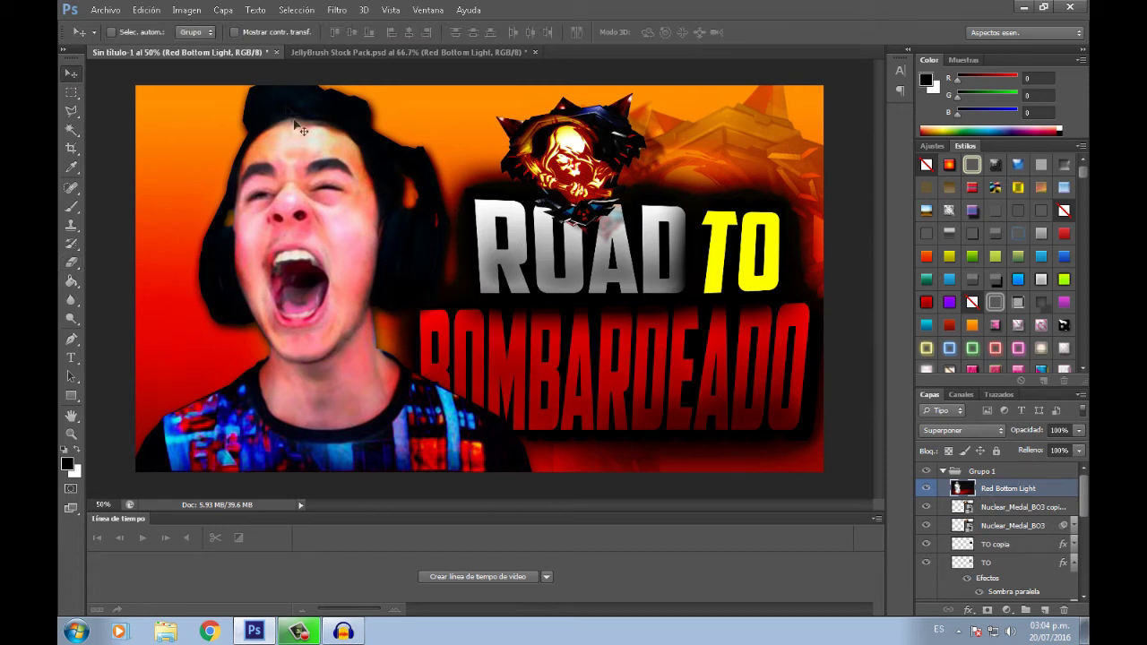
{"action": "left_click", "coordinate": [346, 52]}
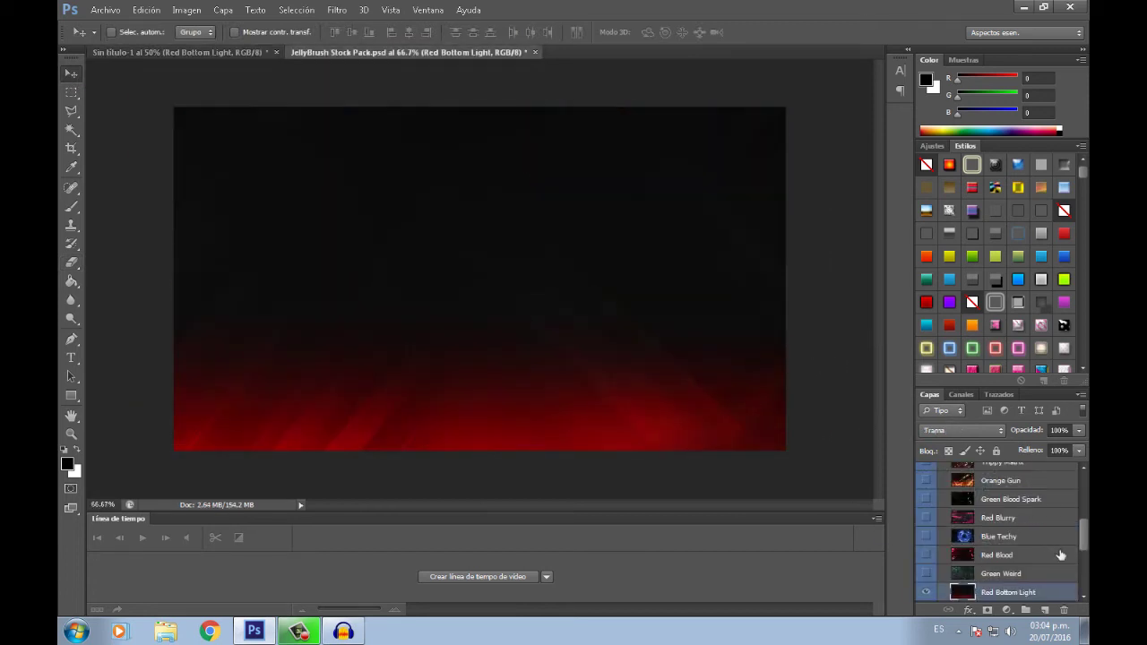
Hide Red Bottom Light and compare White Stock and Blue Full, leaving Blue Full visible
{"action": "left_click", "coordinate": [926, 509]}
{"action": "scroll", "coordinate": [952, 537], "scroll_direction": "down", "scroll_amount": 3}
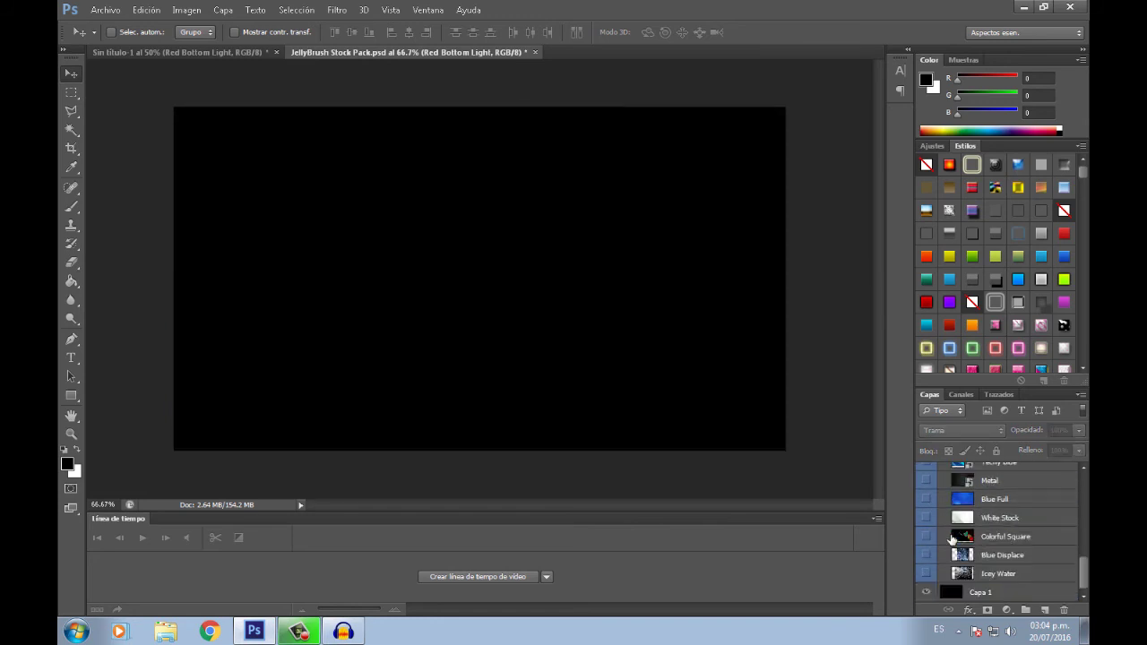
{"action": "left_click", "coordinate": [927, 518]}
{"action": "left_click", "coordinate": [927, 518]}
{"action": "left_click", "coordinate": [950, 499]}
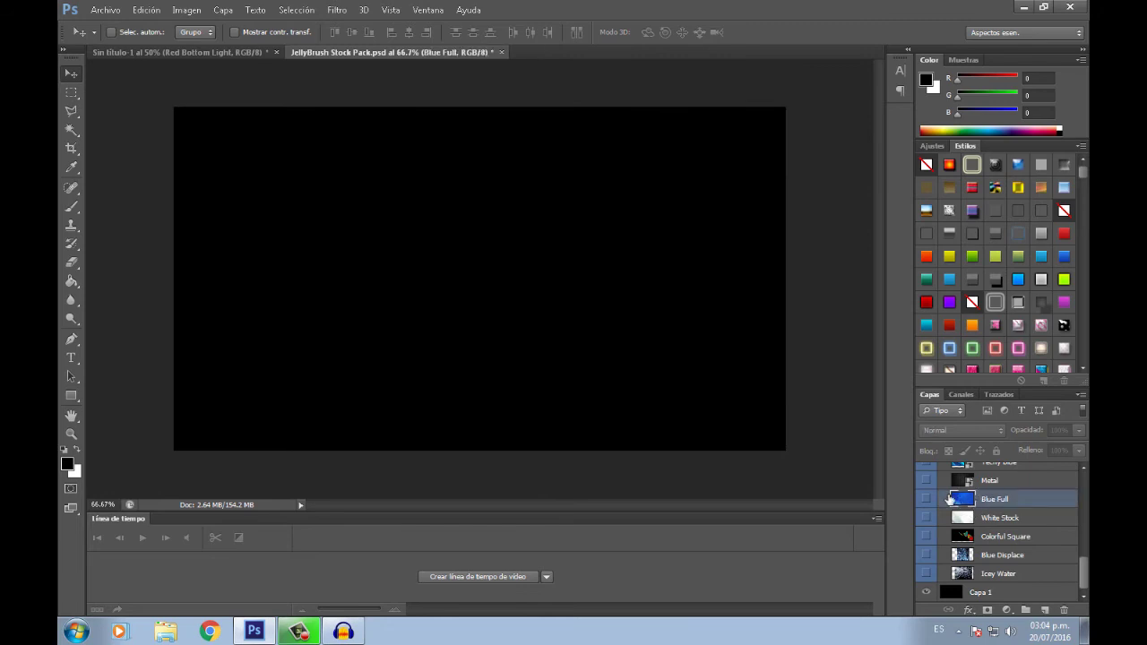
{"action": "left_click", "coordinate": [927, 499]}
{"action": "left_click", "coordinate": [926, 499]}
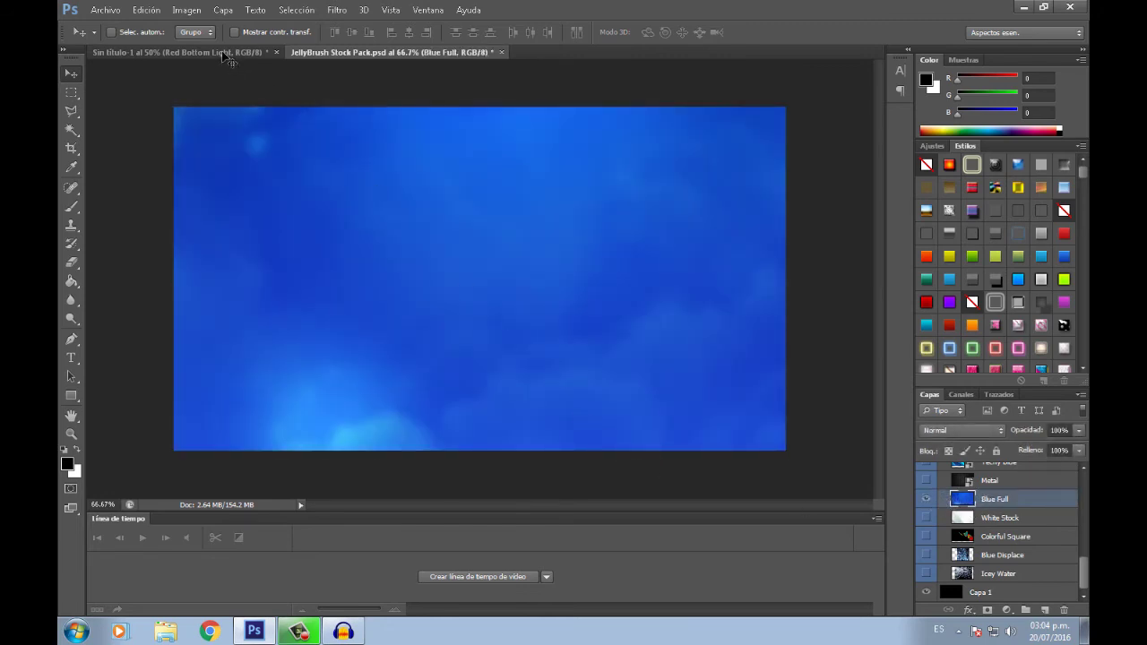
Copy Blue Full into the thumbnail and place it just above Rectángulo 1
{"action": "left_click_drag", "start_coordinate": [227, 57], "coordinate": [475, 393]}
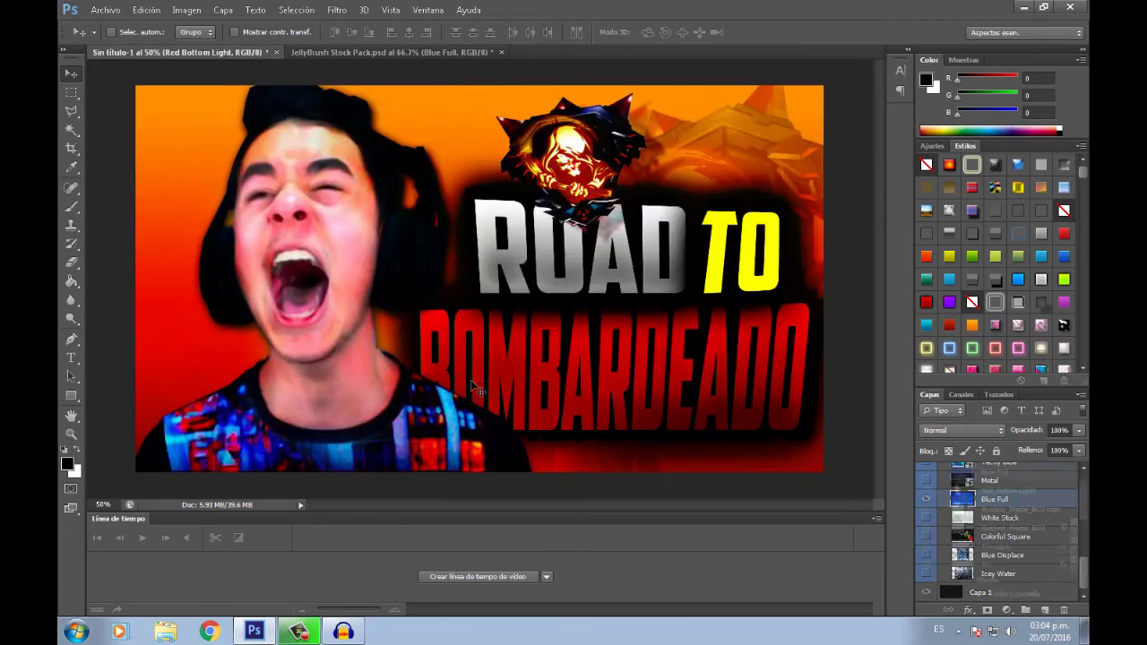
{"action": "scroll", "coordinate": [995, 538], "scroll_direction": "down", "scroll_amount": 2}
{"action": "mouse_move", "coordinate": [977, 475]}
{"action": "left_mouse_down"}
{"action": "mouse_move", "coordinate": [986, 599]}
{"action": "mouse_move", "coordinate": [997, 560]}
{"action": "left_mouse_up"}
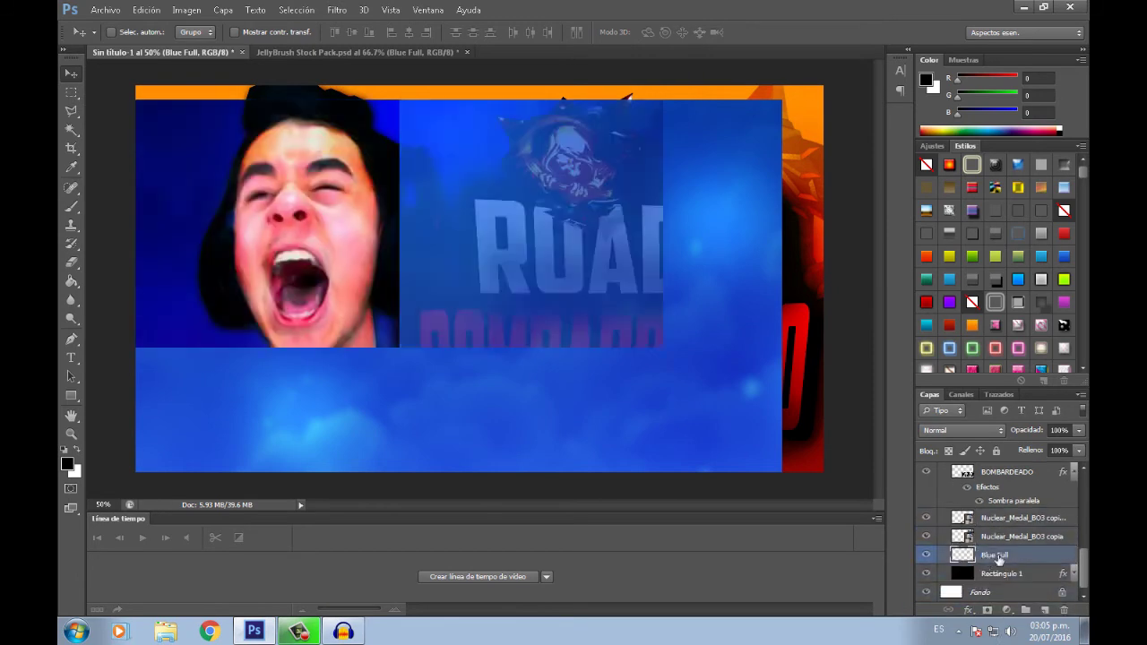
Scale Blue Full to about 103% so it covers the whole canvas
{"action": "key", "text": "ctrl+t"}
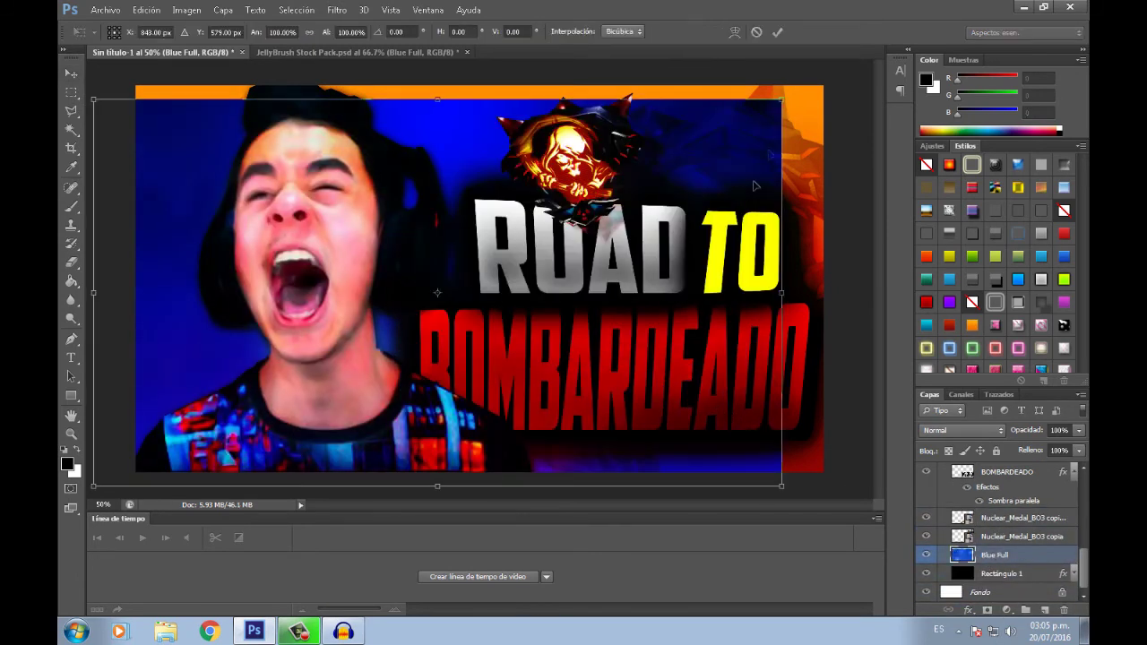
{"action": "left_click_drag", "start_coordinate": [811, 88], "coordinate": [832, 73]}
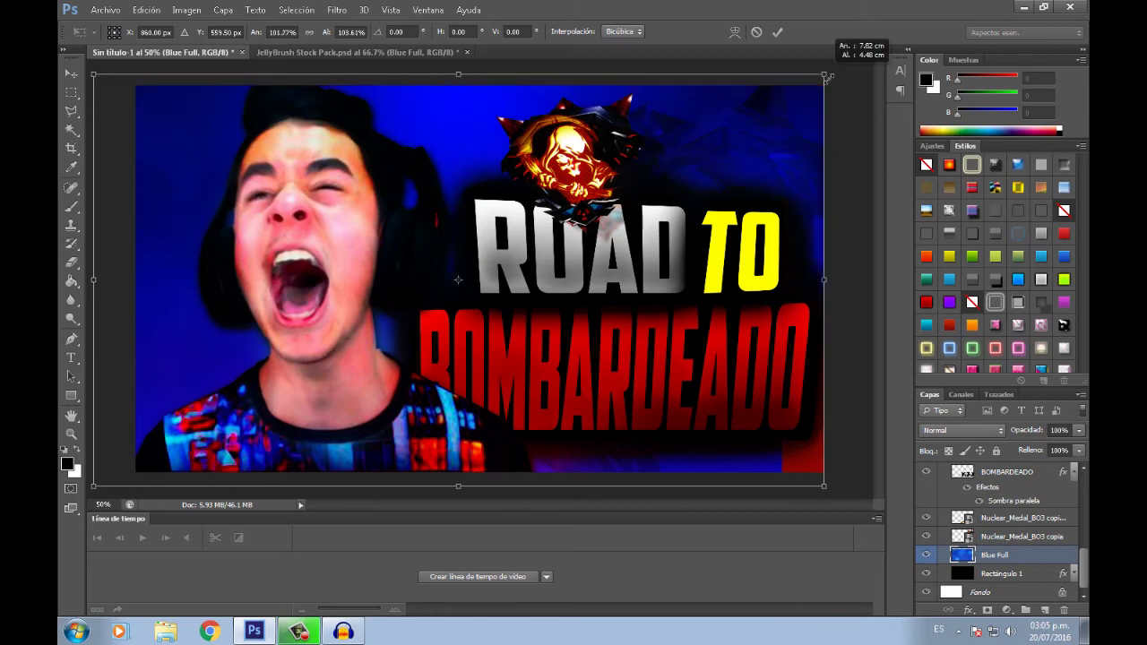
{"action": "left_click", "coordinate": [777, 32]}
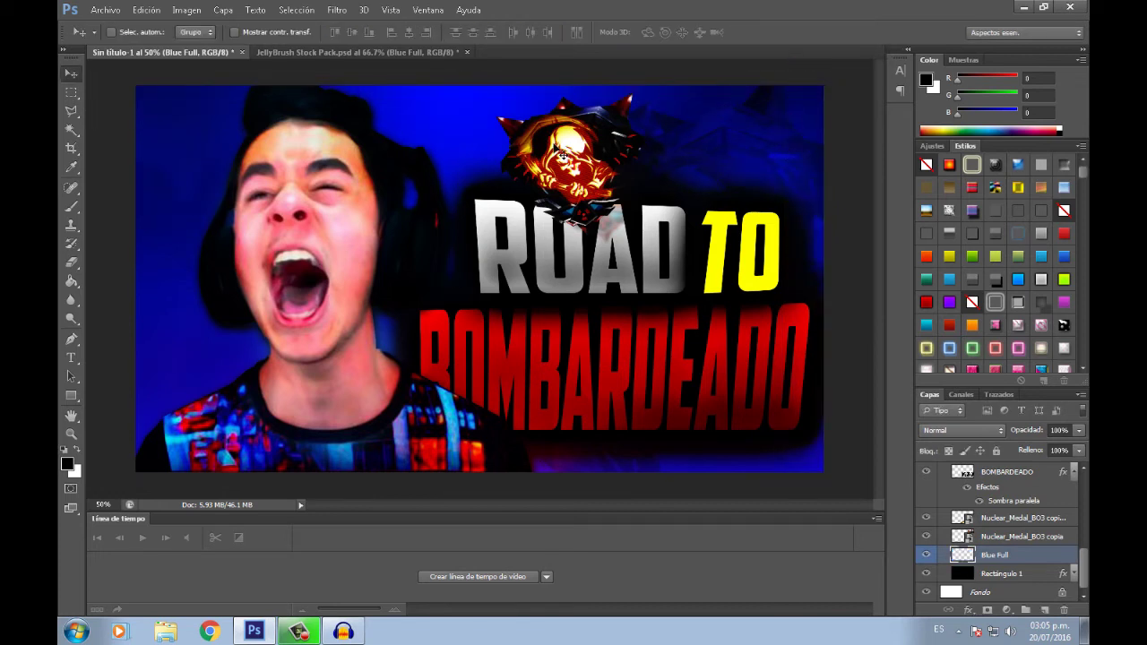
{"action": "left_click", "coordinate": [179, 11]}
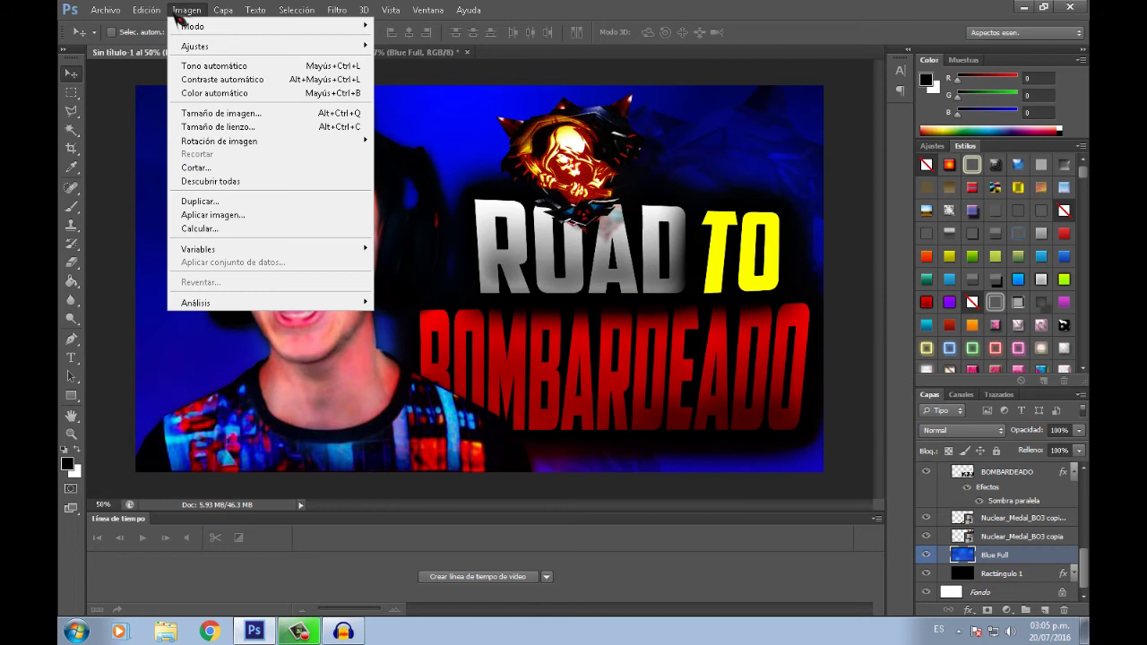
{"action": "mouse_move", "coordinate": [195, 45]}
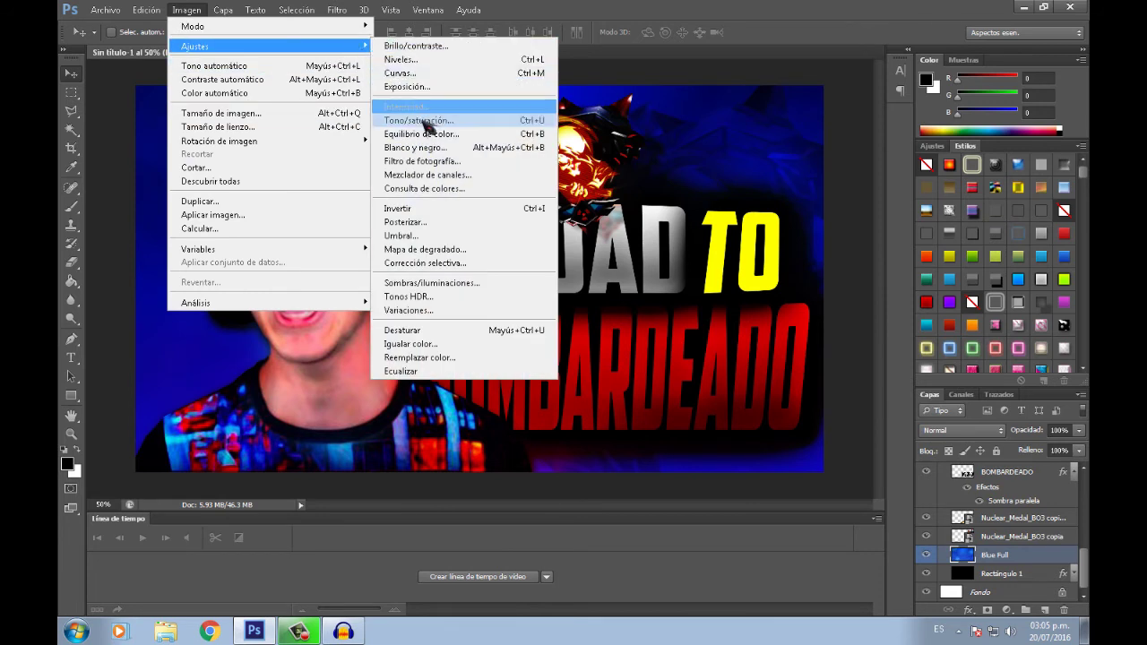
Shift the Blue Full background's Tono/saturación hue to -118 so it turns orange
{"action": "left_click", "coordinate": [420, 120]}
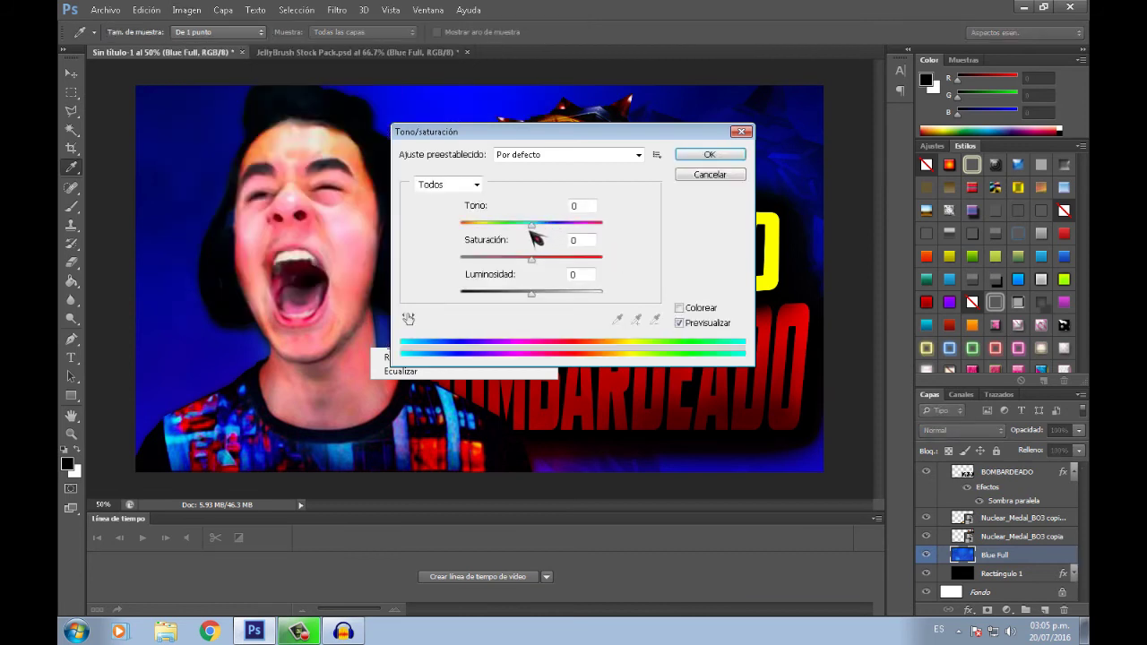
{"action": "left_click_drag", "start_coordinate": [529, 228], "coordinate": [462, 226]}
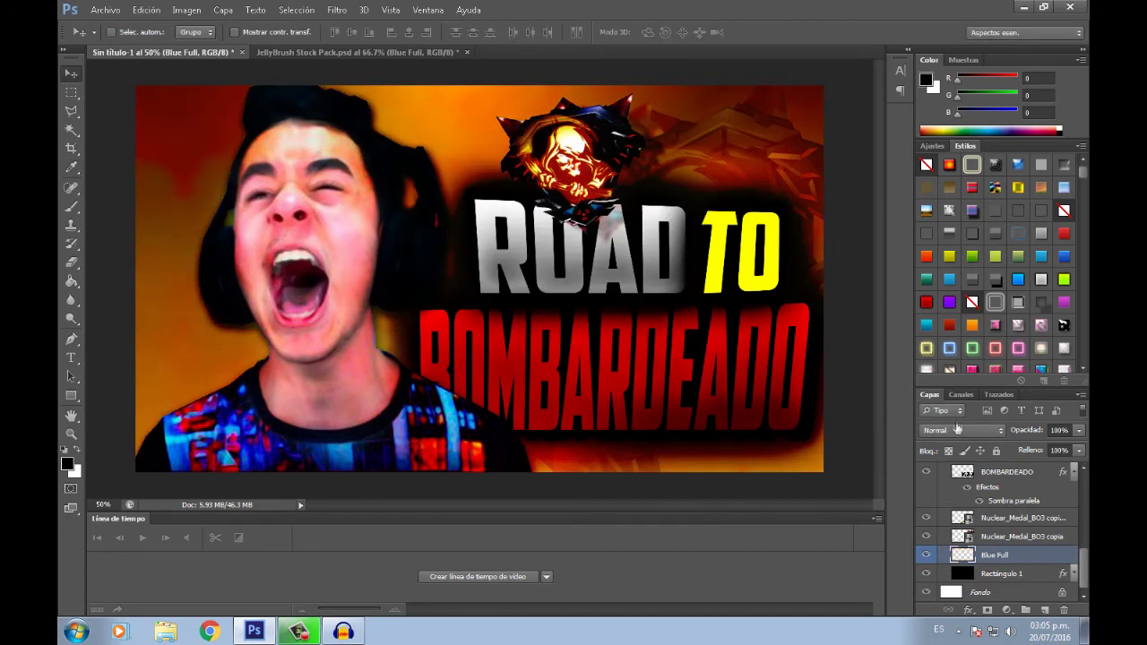
Cycle the background's blend modes from Disolver through Aclarar, landing on Trama
{"action": "left_click", "coordinate": [947, 432]}
{"action": "key", "text": "Down"}
{"action": "key", "text": "Return"}
{"action": "key", "text": "Down"}
{"action": "key", "text": "Down"}
{"action": "key", "text": "Down"}
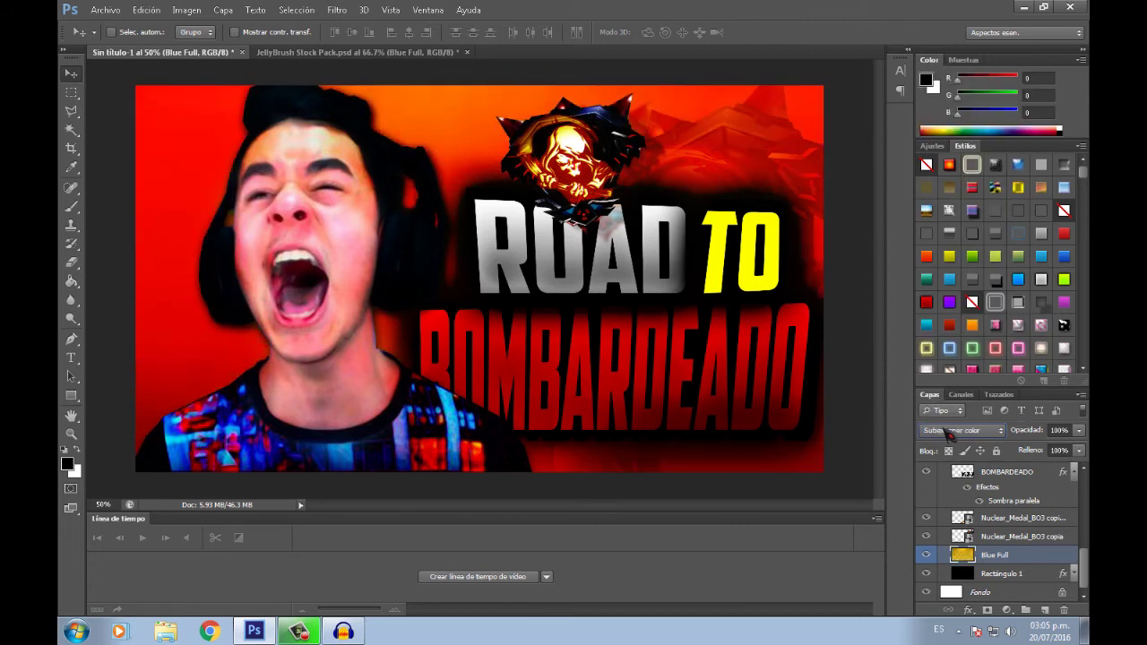
{"action": "key", "text": "Down"}
{"action": "key", "text": "Down"}
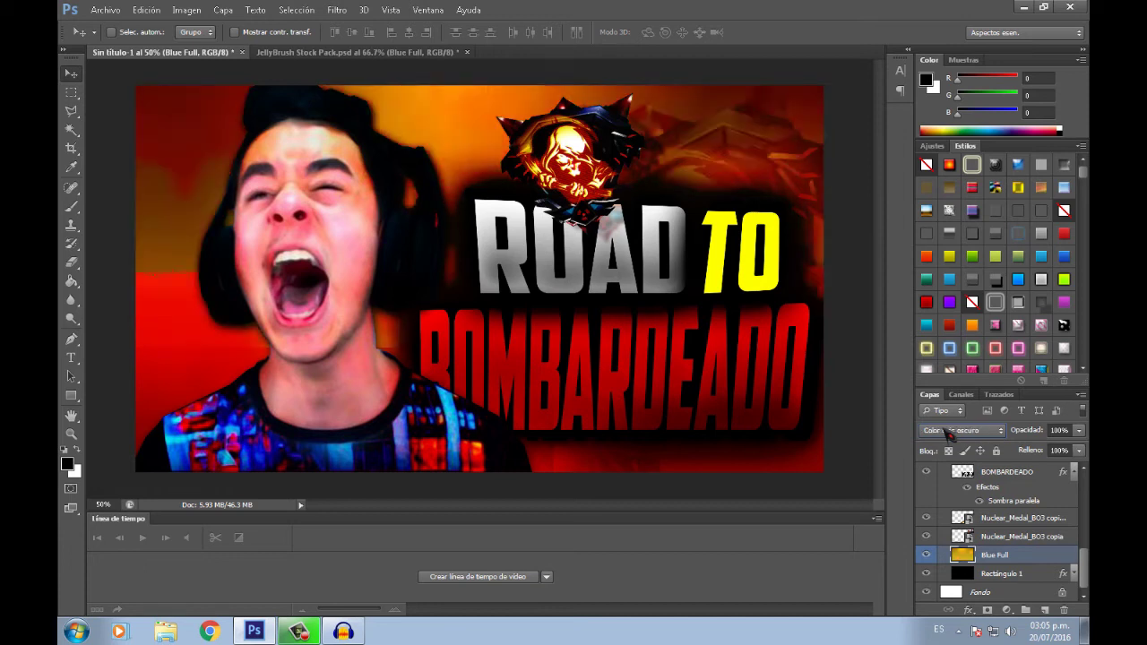
{"action": "key", "text": "Down"}
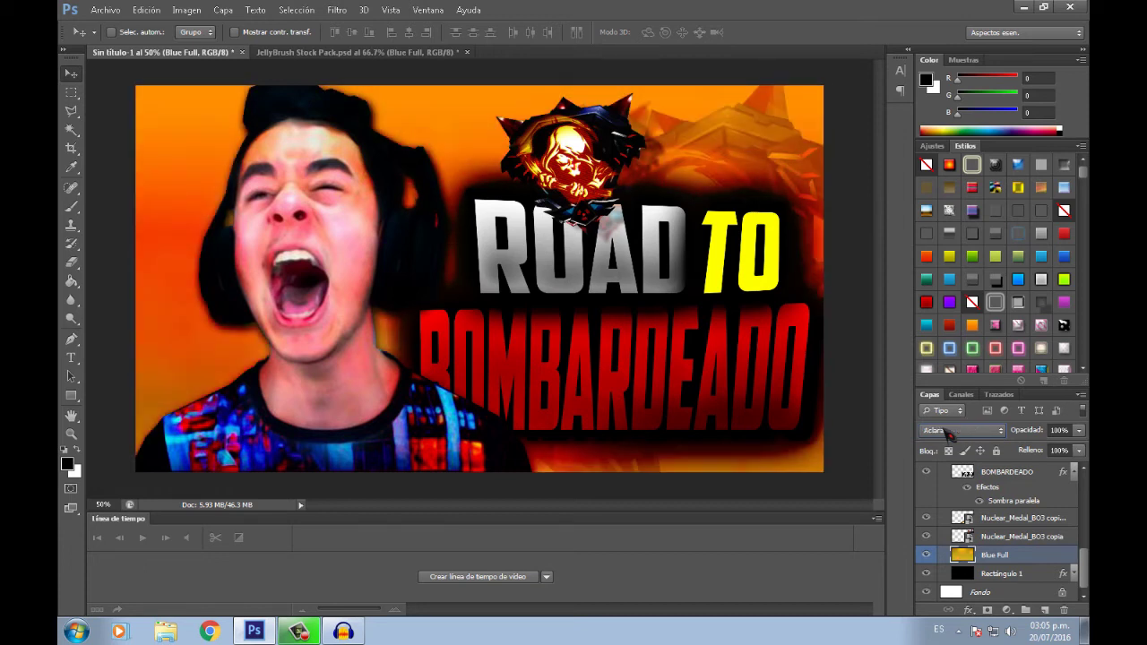
{"action": "key", "text": "Down"}
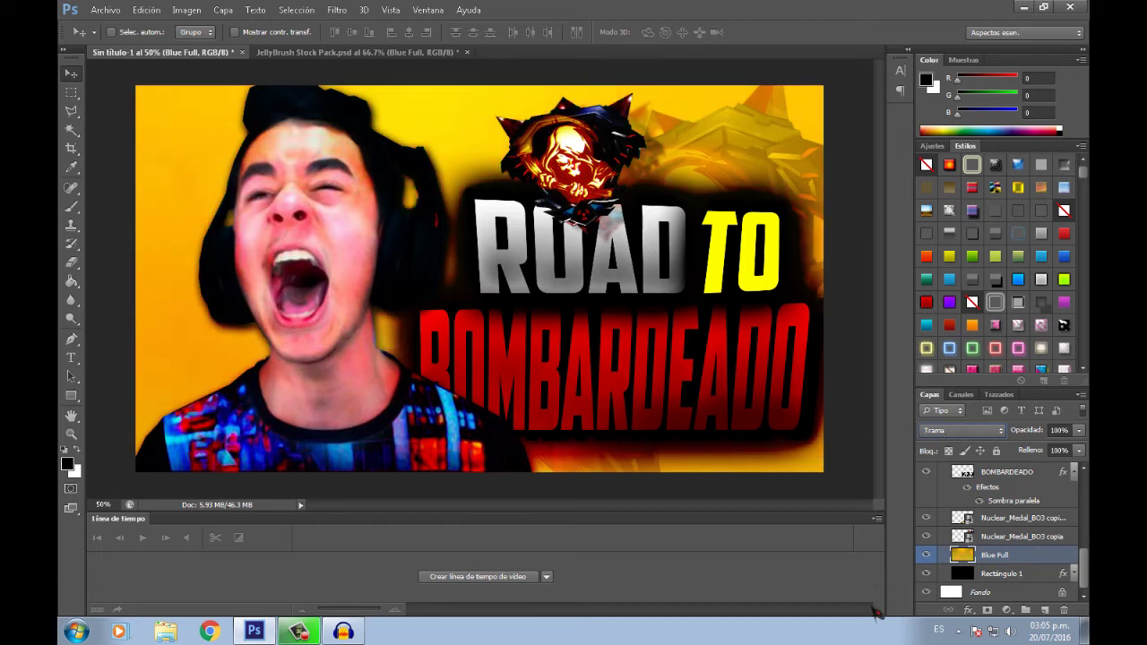
Compare with Blue Full hidden, keep Trama, and lower its opacity to 48%
{"action": "left_click", "coordinate": [930, 556]}
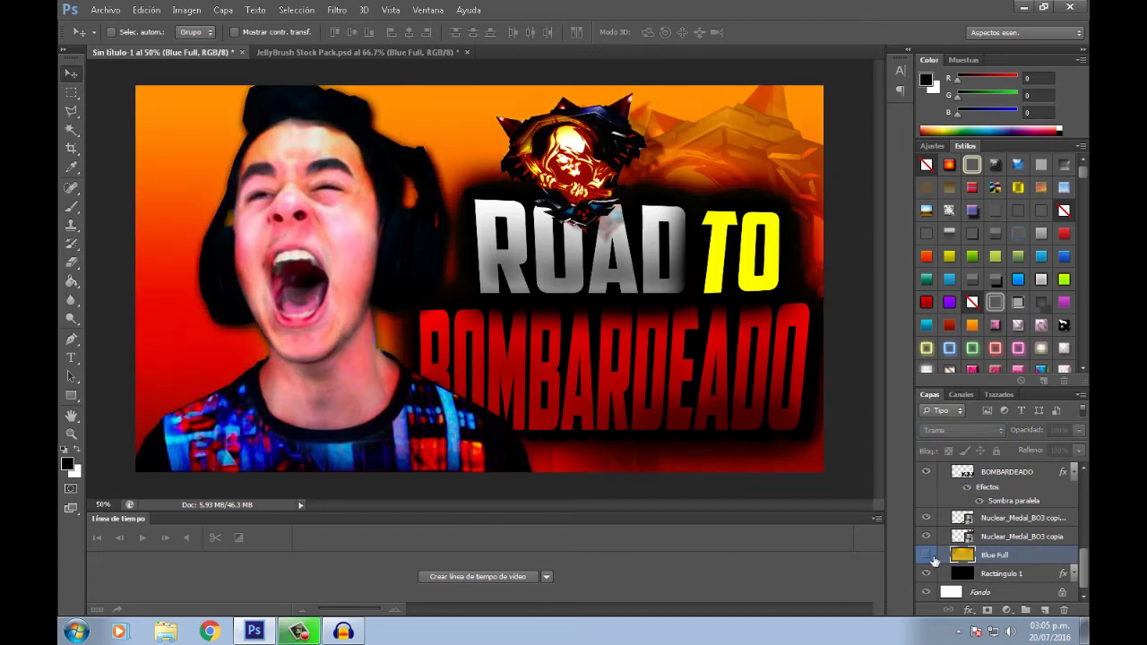
{"action": "left_click", "coordinate": [926, 555]}
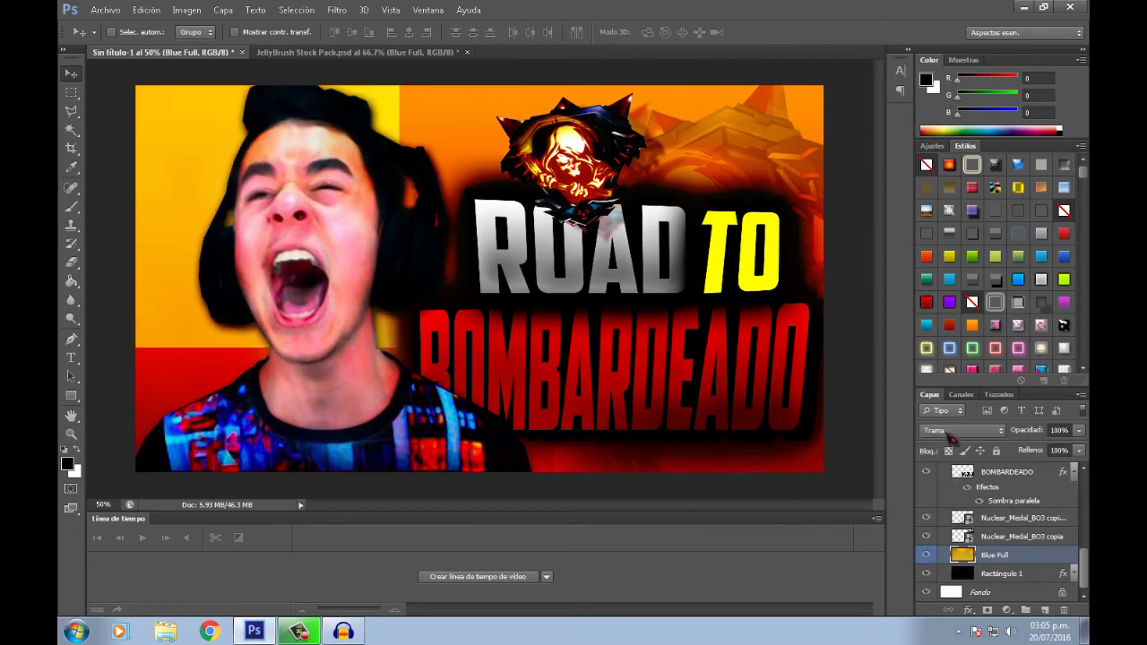
{"action": "left_click", "coordinate": [962, 431]}
{"action": "key", "text": "Escape"}
{"action": "left_click", "coordinate": [1080, 430]}
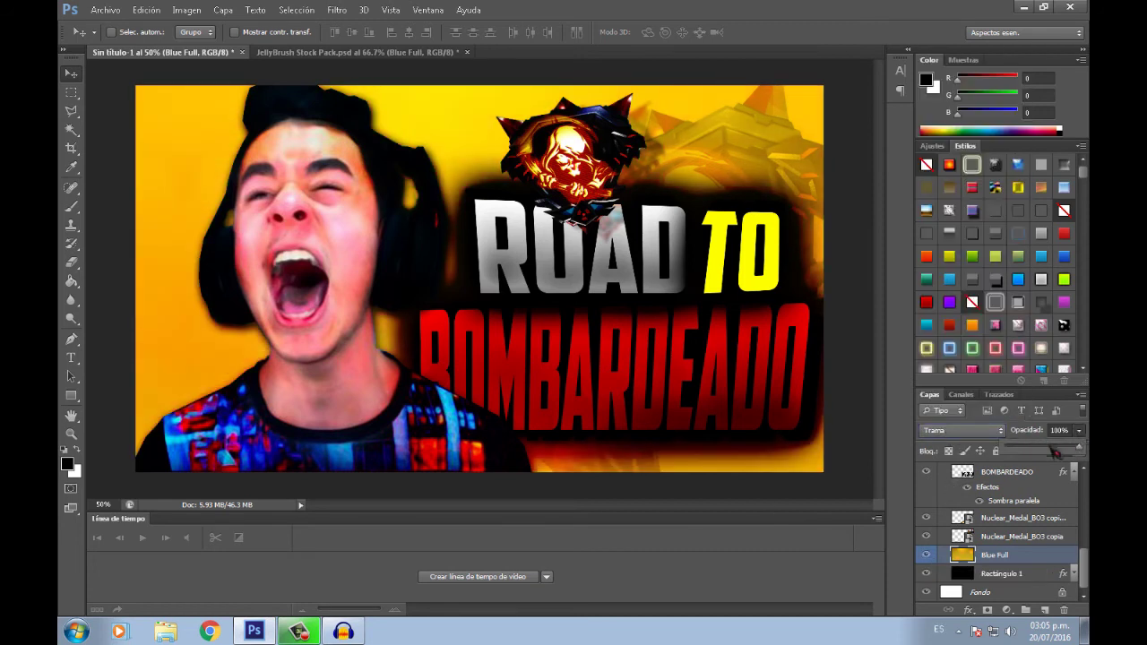
{"action": "left_click_drag", "start_coordinate": [1076, 451], "coordinate": [1045, 452]}
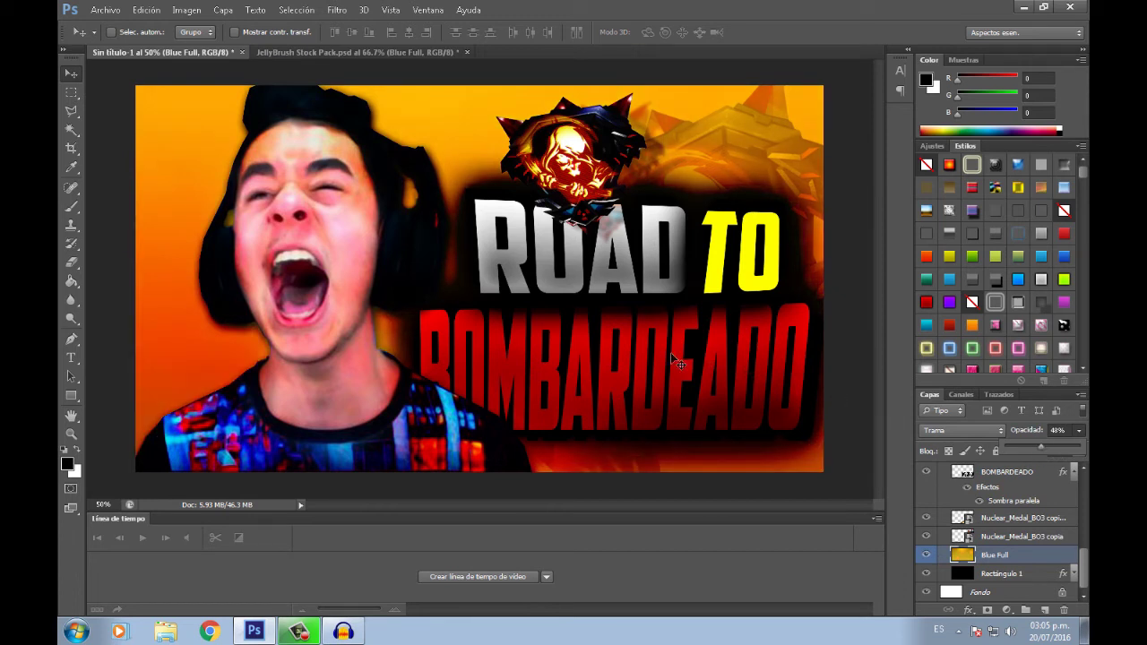
Review the medal, Capa 1 and BOMBARDEADO copia layers, then close JellyBrush Stock Pack without saving
{"action": "left_click", "coordinate": [1022, 518]}
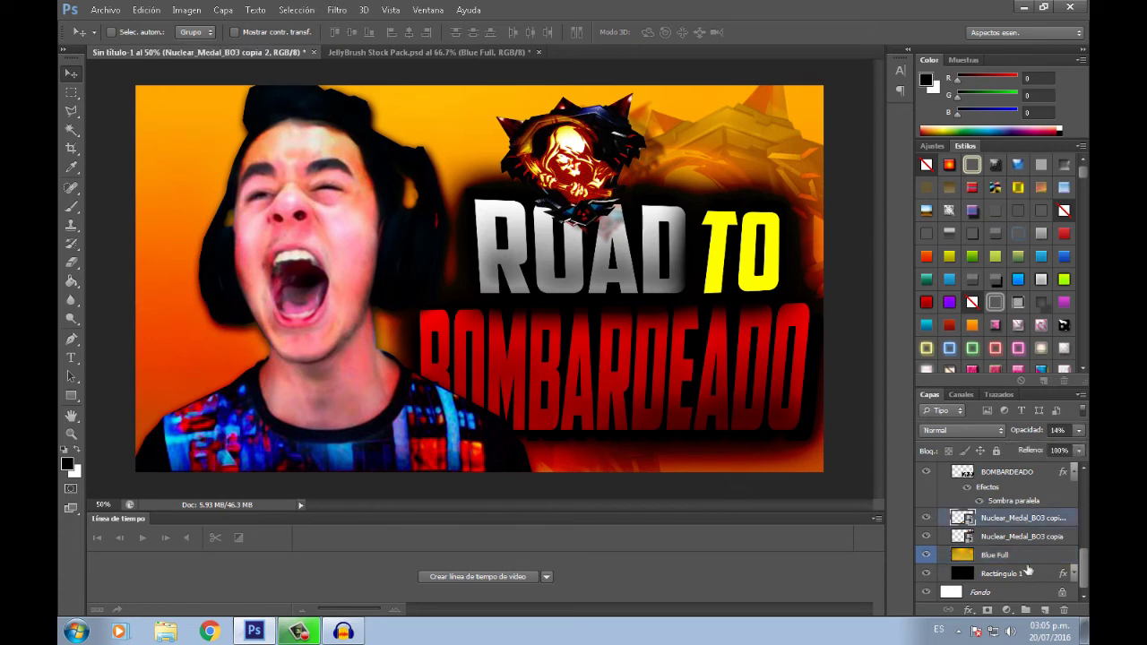
{"action": "scroll", "coordinate": [1013, 551], "scroll_direction": "up", "scroll_amount": 3}
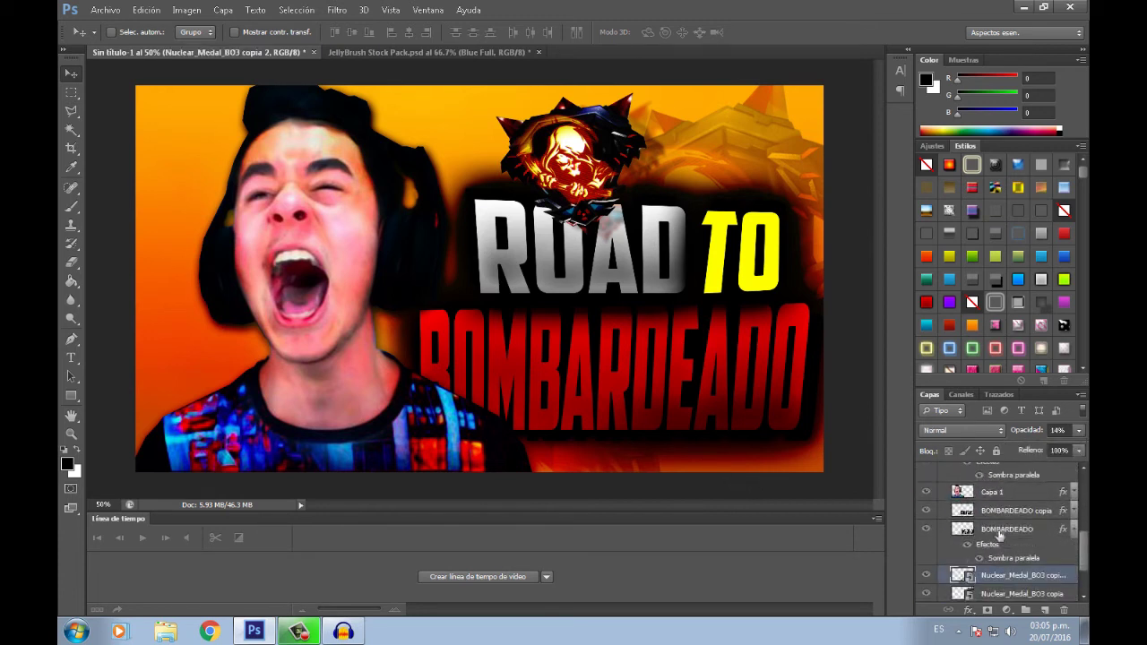
{"action": "left_click", "coordinate": [996, 497]}
{"action": "left_click", "coordinate": [1001, 511]}
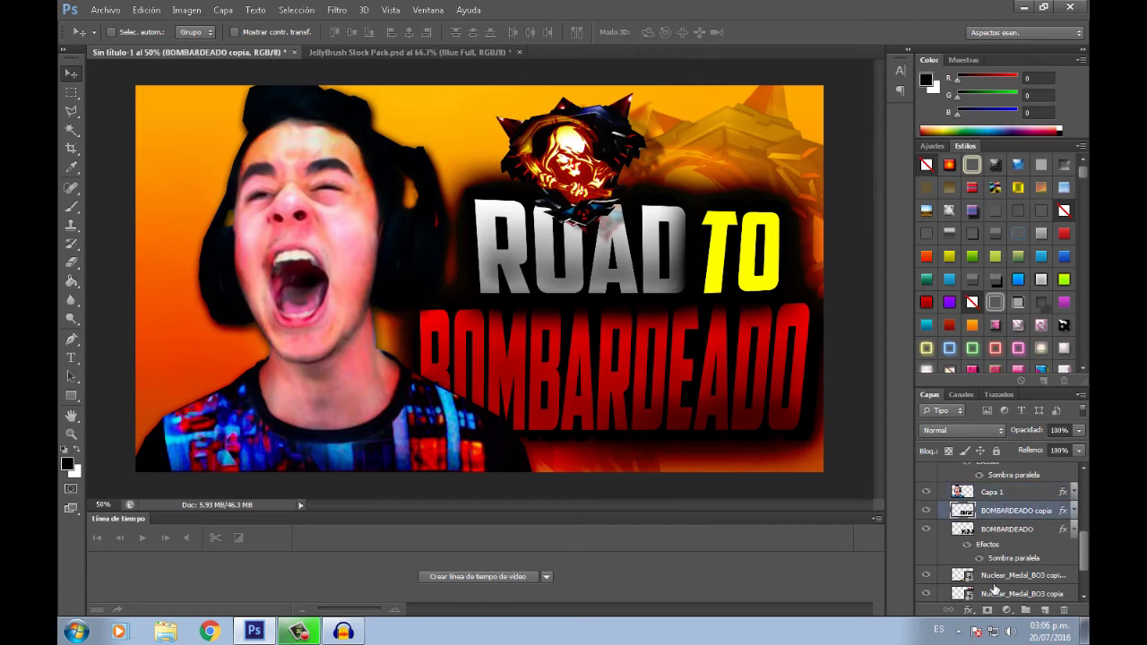
{"action": "left_click", "coordinate": [1022, 576]}
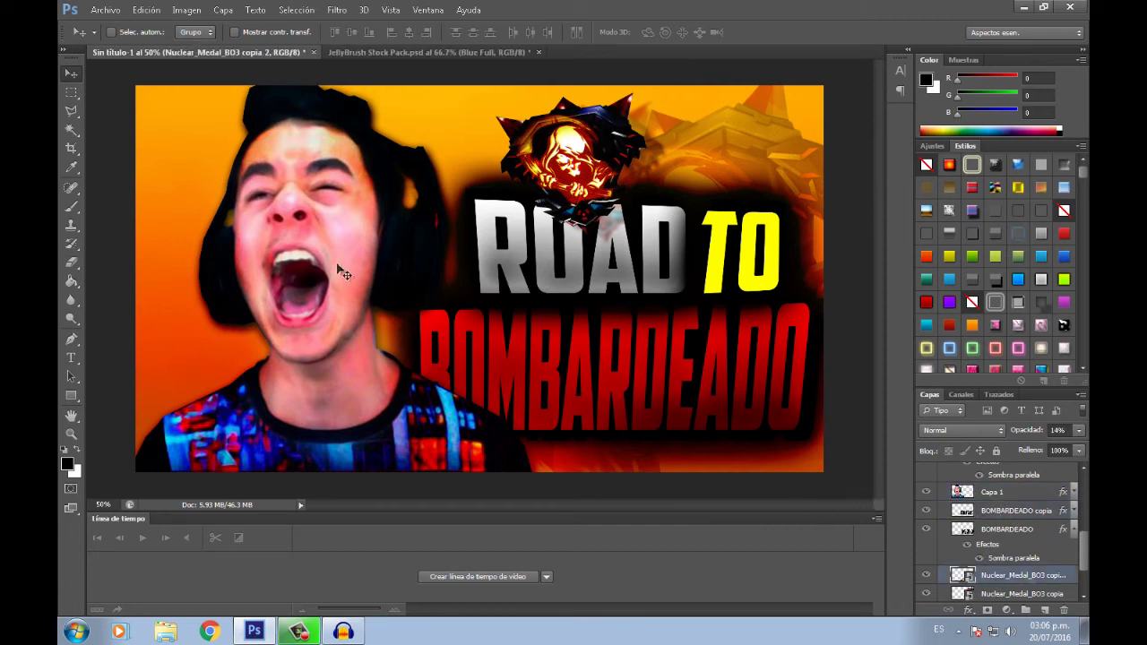
{"action": "left_click", "coordinate": [539, 52]}
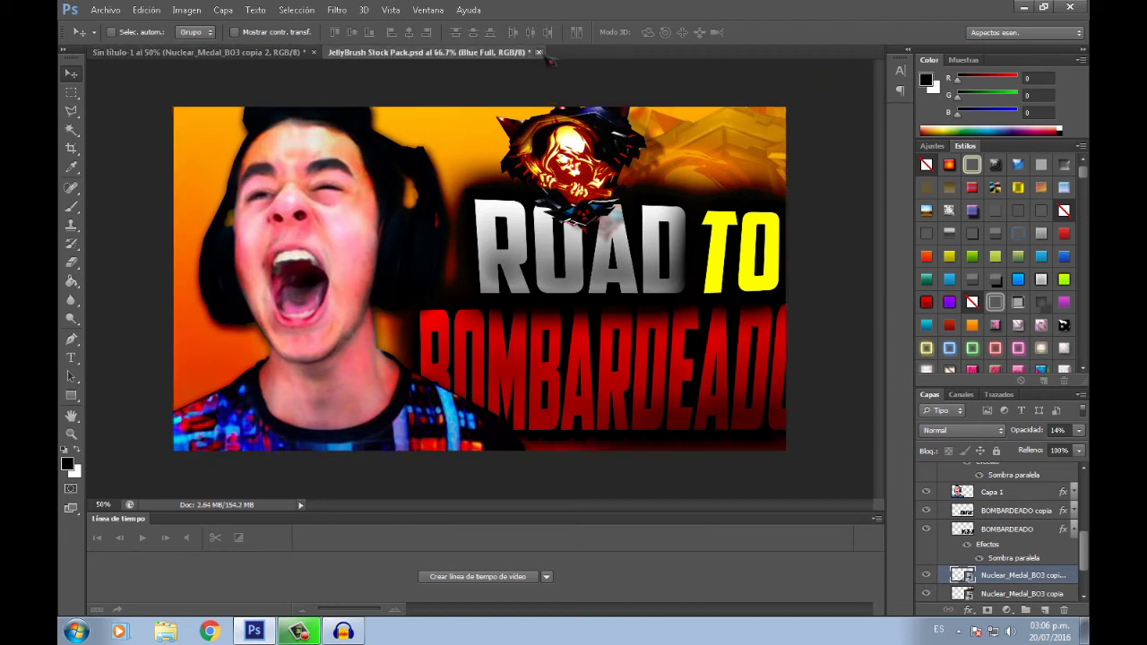
{"action": "left_click", "coordinate": [583, 247]}
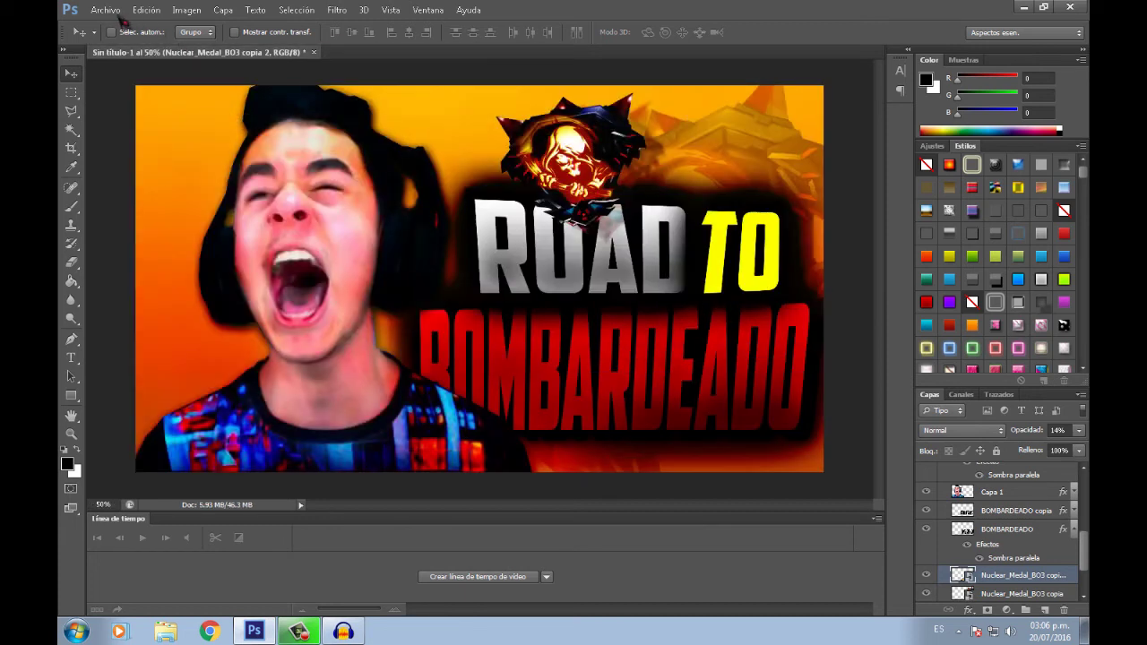
Open the recent PACK GATUNO pack file and expand its PACK layer group
{"action": "left_click", "coordinate": [106, 10]}
{"action": "mouse_move", "coordinate": [126, 108]}
{"action": "left_click", "coordinate": [395, 136]}
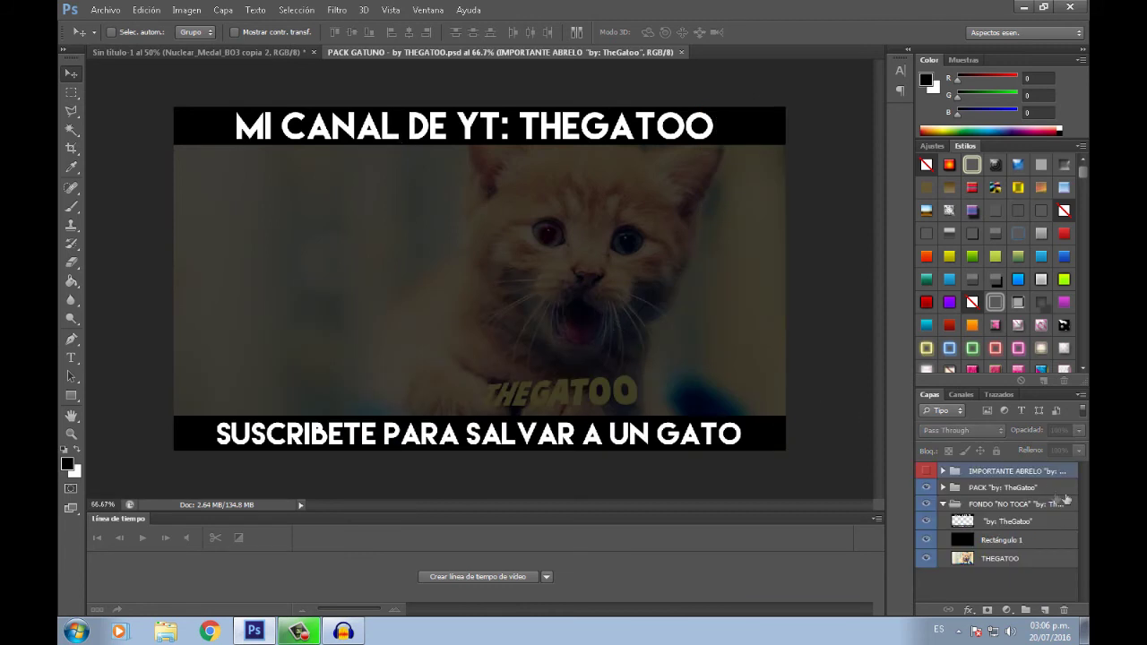
{"action": "left_click", "coordinate": [980, 493]}
{"action": "left_click", "coordinate": [943, 488]}
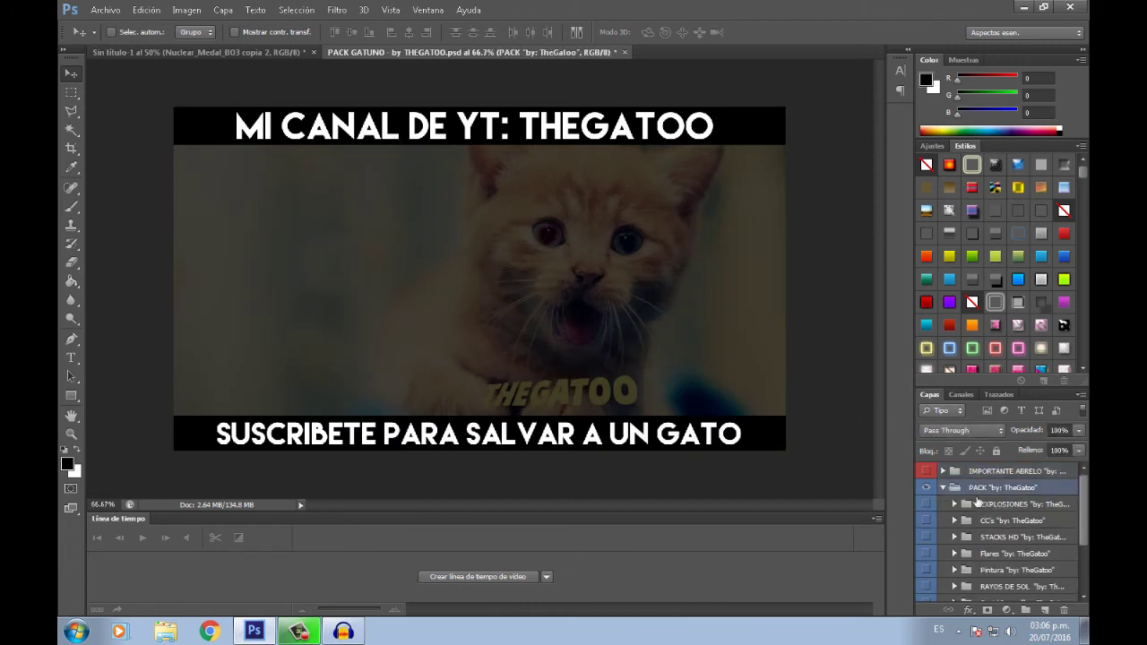
Expand EXPLOSIONES, make Explosiones animadas visible, and select one EXPLOSION layer
{"action": "left_click", "coordinate": [970, 507]}
{"action": "left_click", "coordinate": [956, 504]}
{"action": "left_click", "coordinate": [1022, 520]}
{"action": "left_click", "coordinate": [927, 521]}
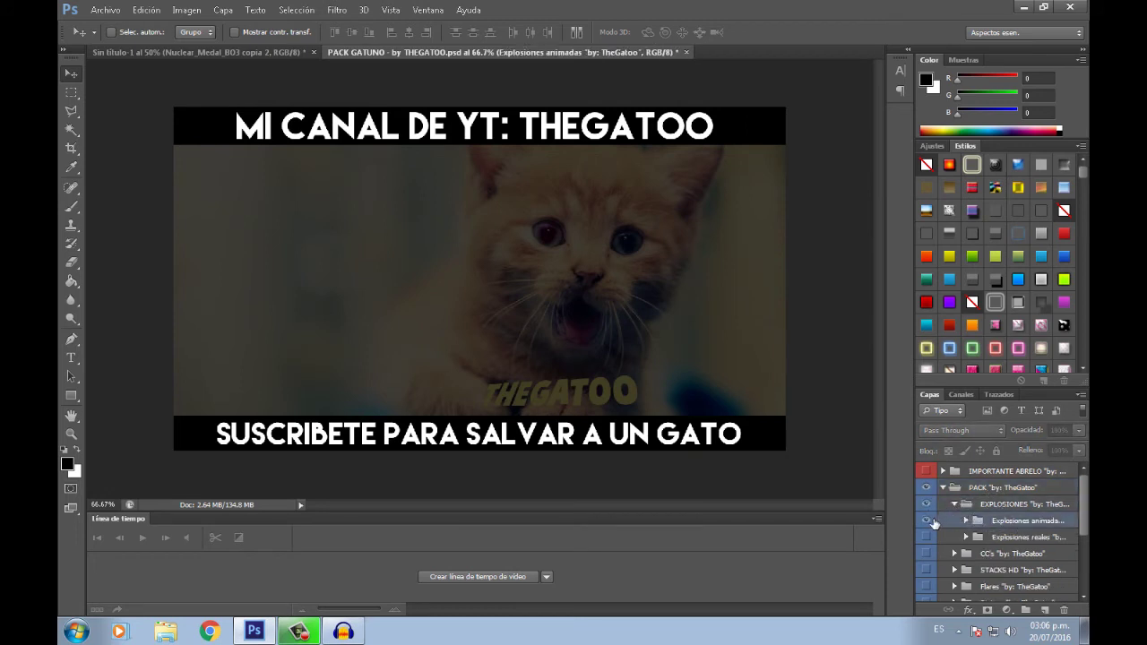
{"action": "left_click", "coordinate": [966, 521]}
{"action": "scroll", "coordinate": [950, 520], "scroll_direction": "down", "scroll_amount": 2}
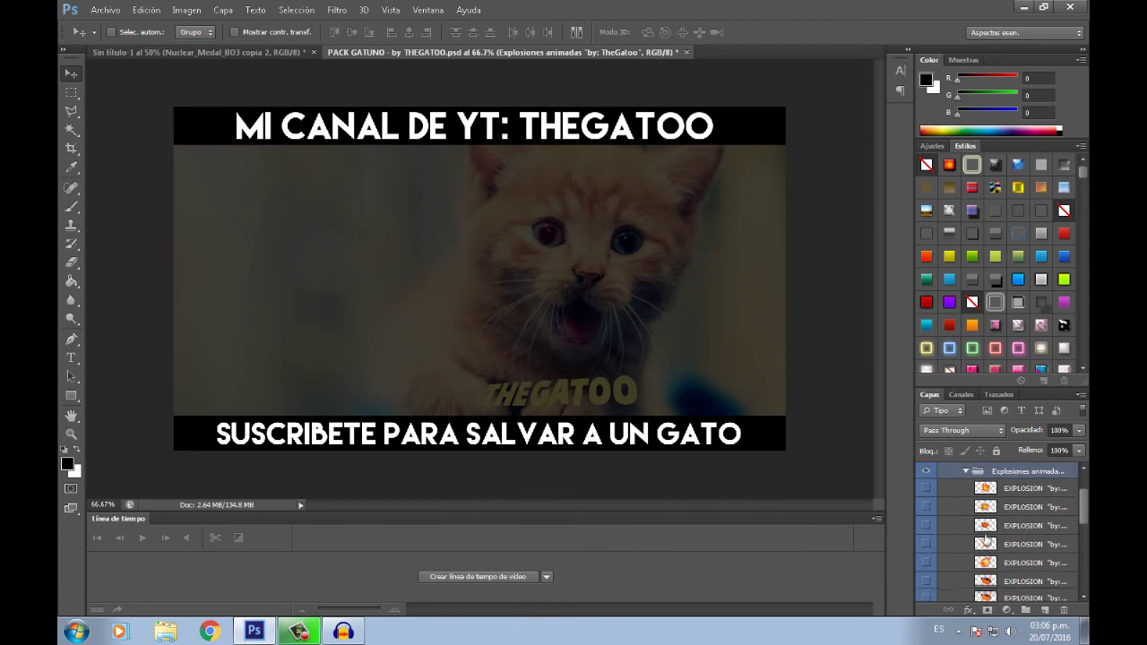
{"action": "left_click", "coordinate": [1029, 511]}
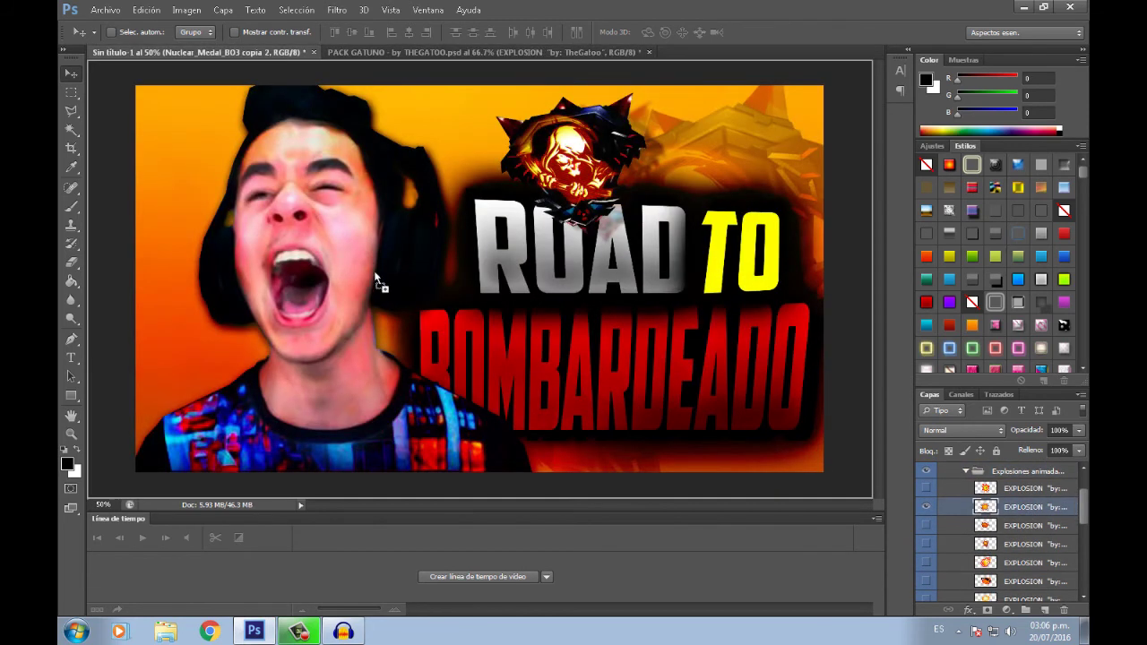
Bring the EXPLOSION into Sin título-1, enlarge it, and place it behind the medal
{"action": "left_click_drag", "start_coordinate": [181, 64], "coordinate": [381, 283]}
{"action": "left_click_drag", "start_coordinate": [337, 381], "coordinate": [332, 397]}
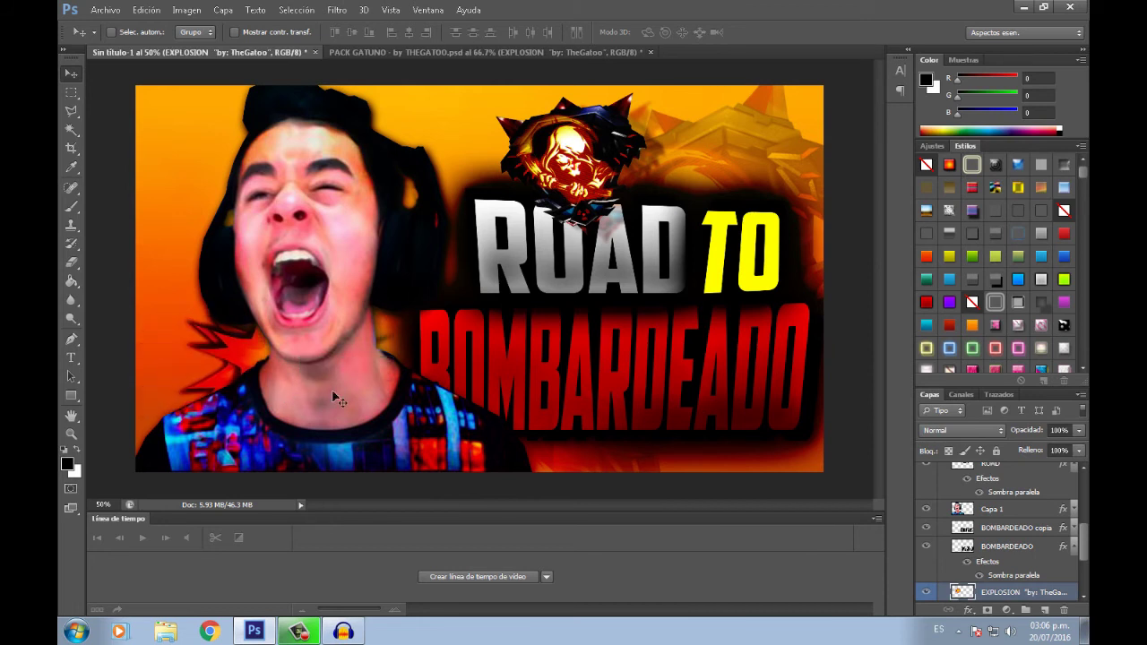
{"action": "key", "text": "ctrl+t"}
{"action": "left_click_drag", "start_coordinate": [413, 271], "coordinate": [433, 230]}
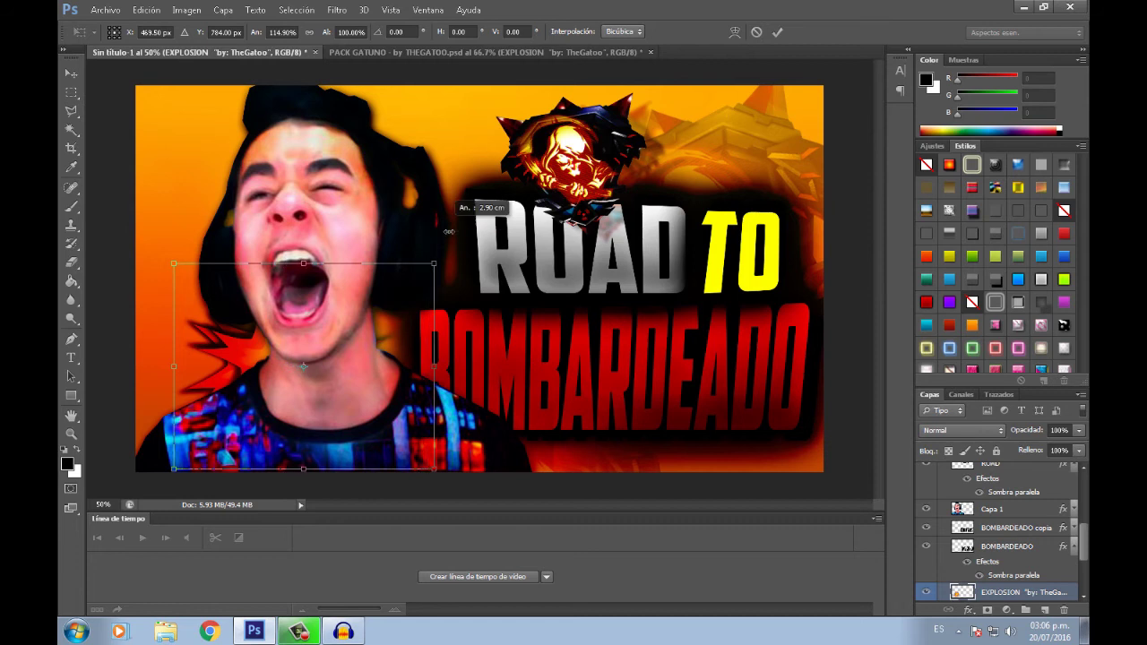
{"action": "mouse_move", "coordinate": [392, 304]}
{"action": "left_mouse_down"}
{"action": "mouse_move", "coordinate": [459, 293]}
{"action": "mouse_move", "coordinate": [444, 174]}
{"action": "mouse_move", "coordinate": [702, 231]}
{"action": "left_mouse_up"}
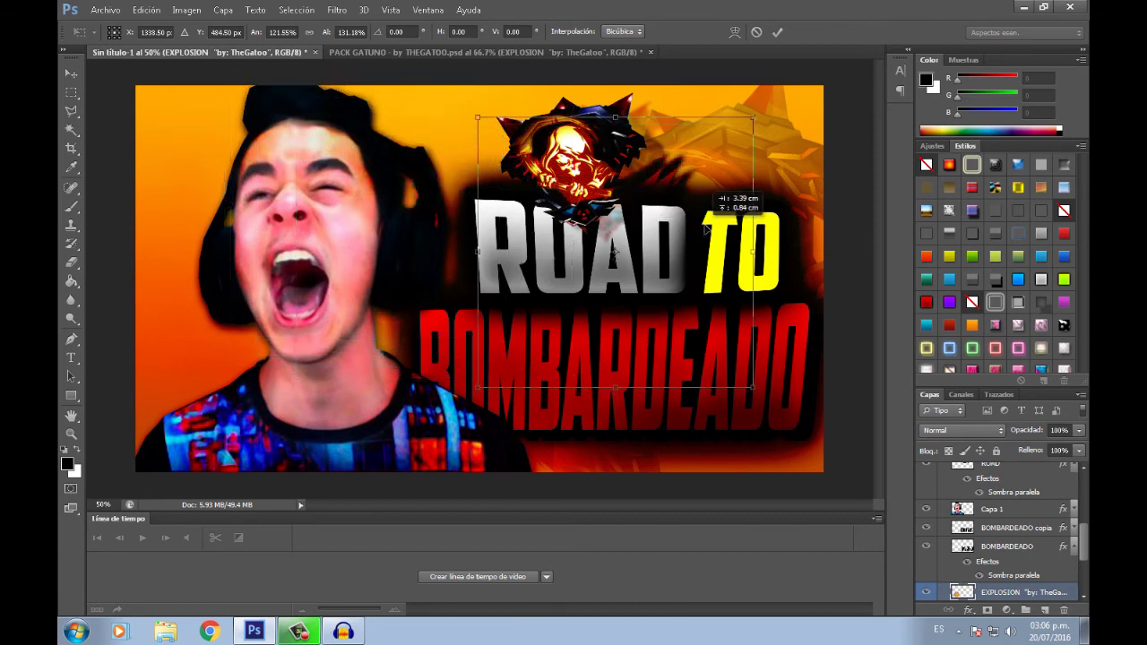
{"action": "left_click_drag", "start_coordinate": [702, 231], "coordinate": [710, 218]}
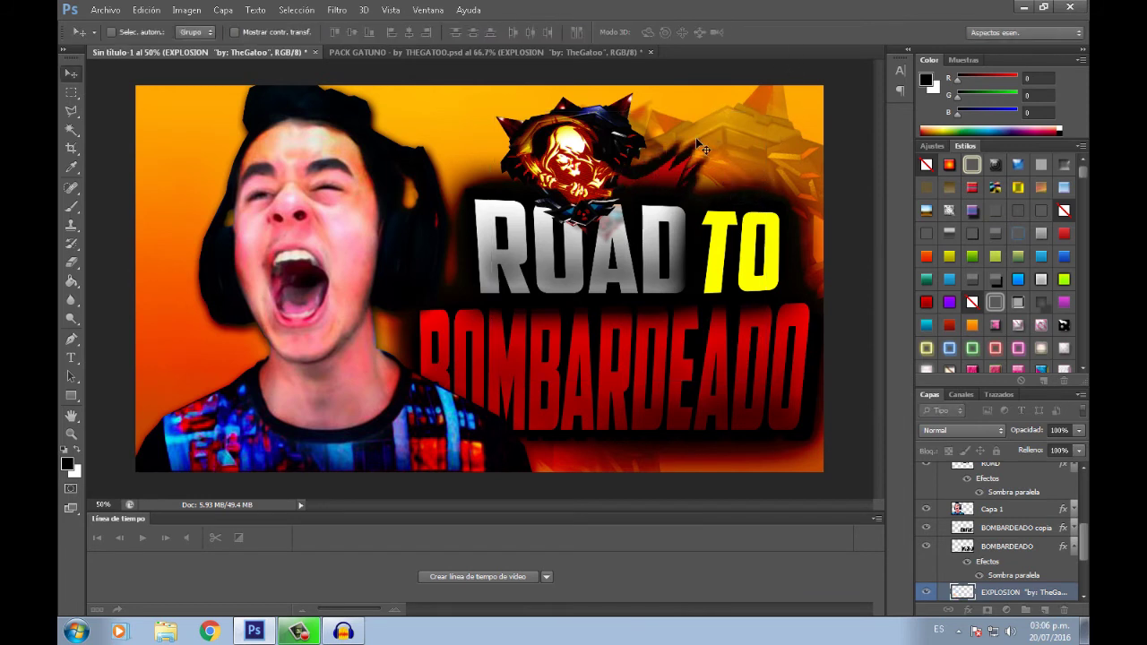
Duplicate the explosion twice, moving one copy lower and one under BOMBARDEADO
{"action": "key", "text": "ctrl+j"}
{"action": "left_click_drag", "start_coordinate": [758, 398], "coordinate": [776, 361]}
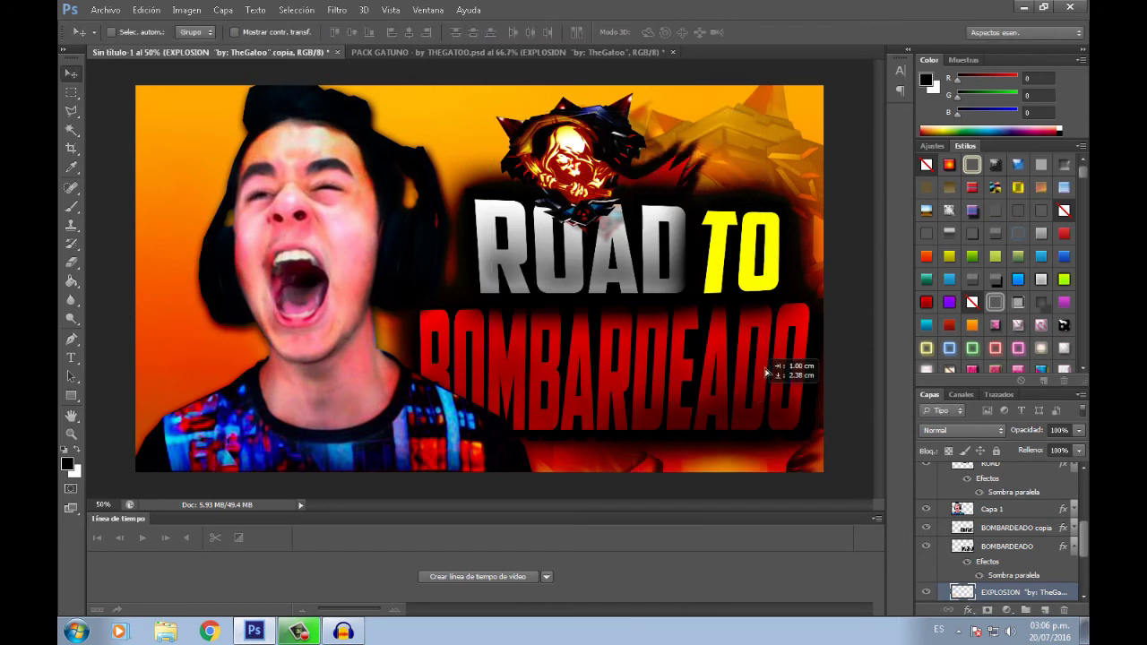
{"action": "key", "text": "ctrl+j"}
{"action": "left_click_drag", "start_coordinate": [485, 391], "coordinate": [500, 398]}
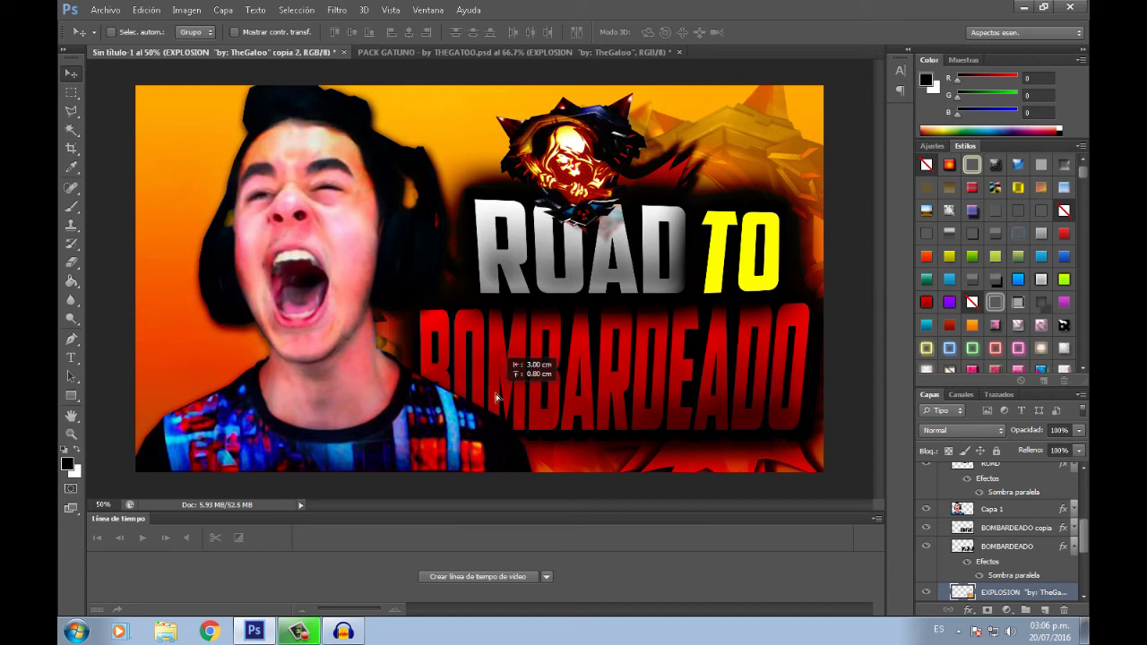
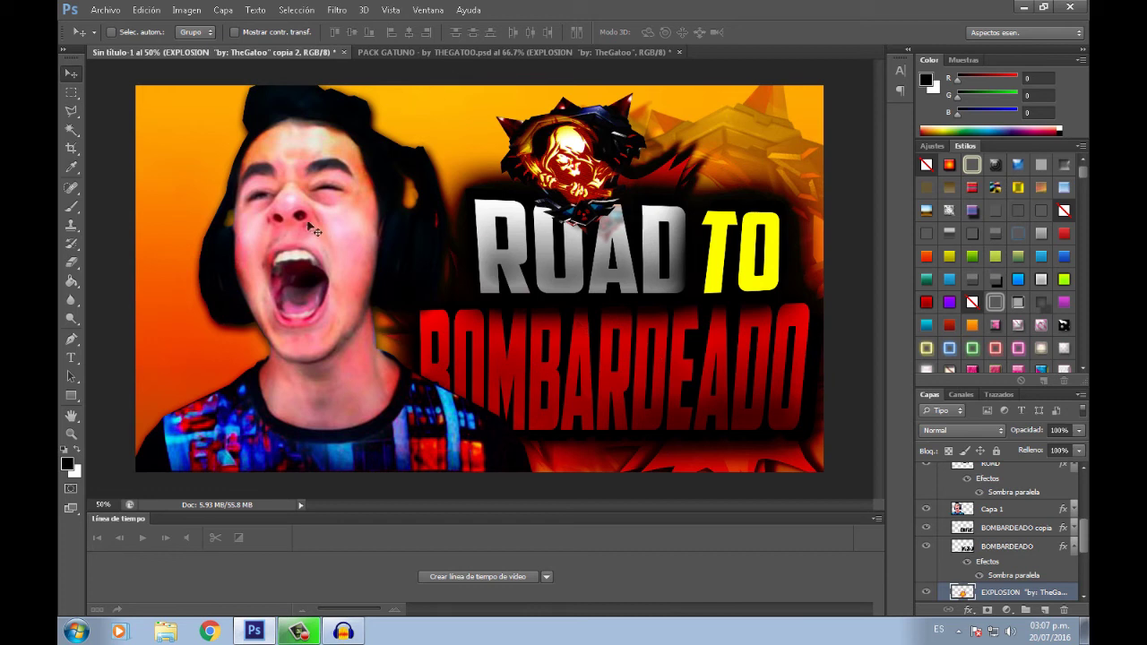
In the PACK GATUNO document, hide the current explosion layers and reopen the EXPLOSIONES group
{"action": "left_click", "coordinate": [390, 53]}
{"action": "scroll", "coordinate": [967, 544], "scroll_direction": "down", "scroll_amount": 5}
{"action": "scroll", "coordinate": [967, 544], "scroll_direction": "up", "scroll_amount": 5}
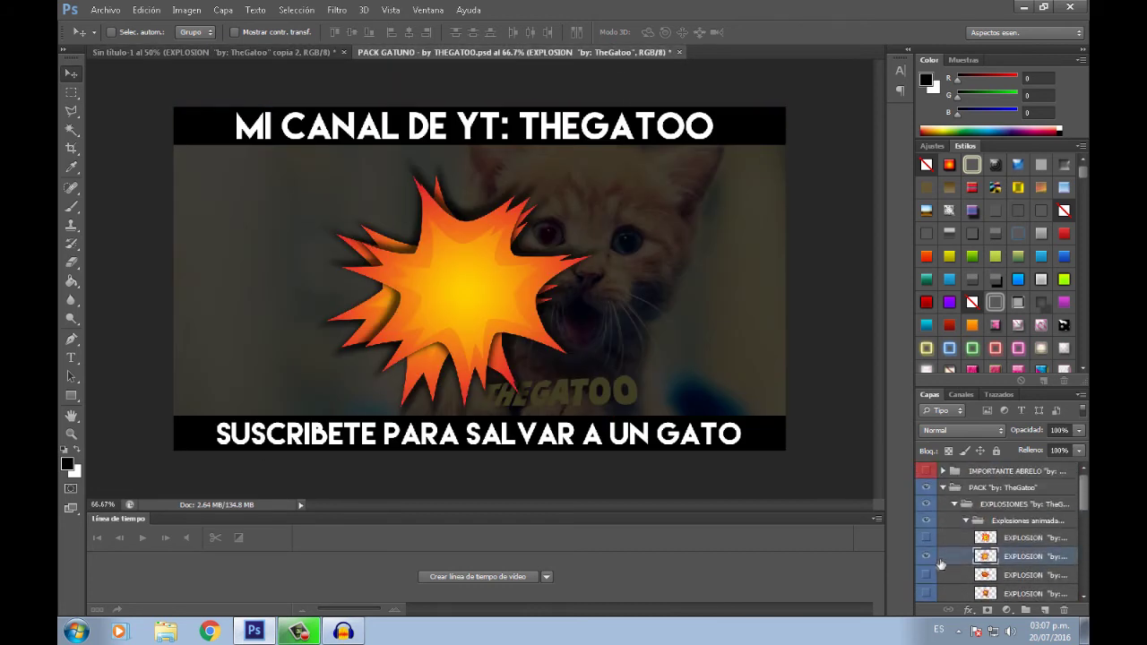
{"action": "left_click_drag", "start_coordinate": [931, 553], "coordinate": [933, 528]}
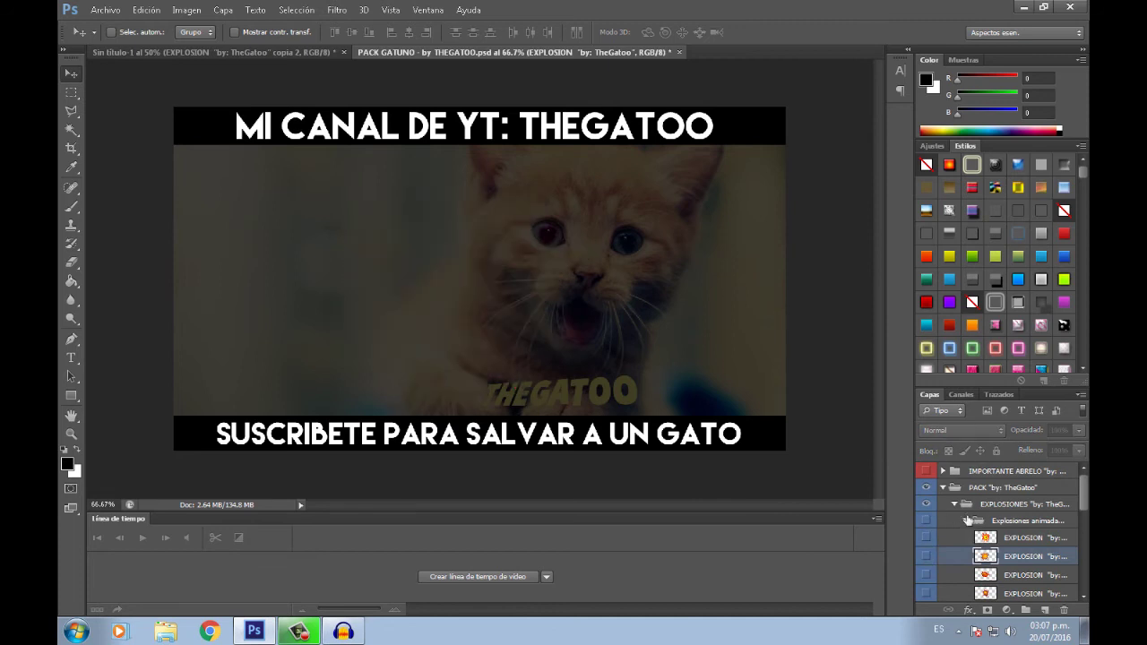
{"action": "left_click", "coordinate": [956, 505]}
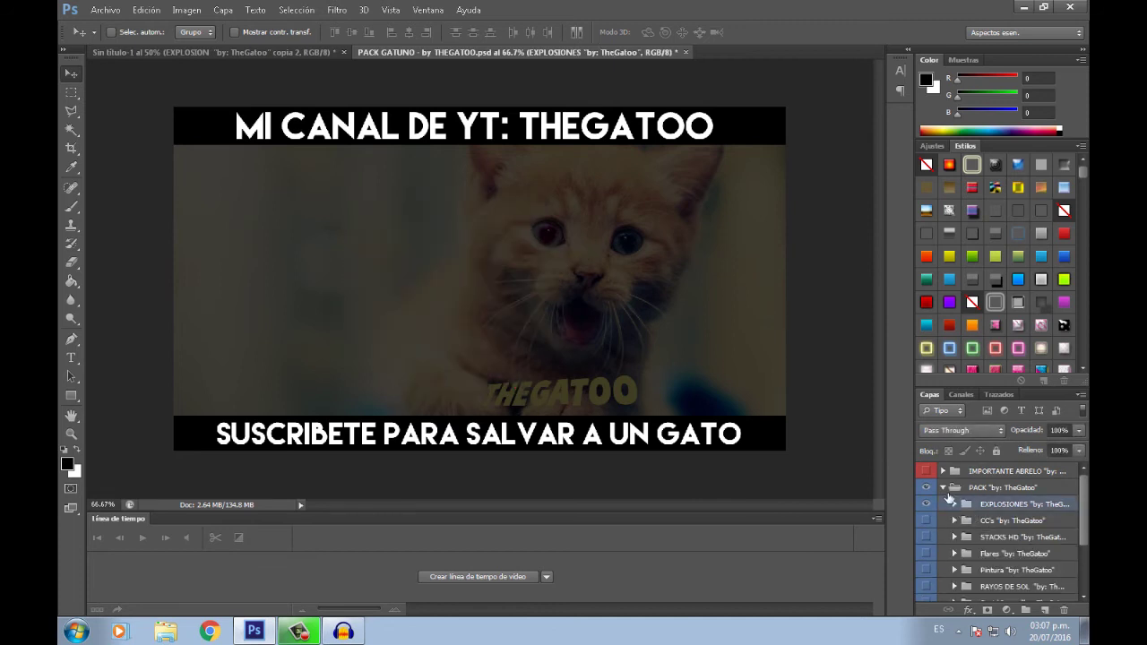
{"action": "left_click", "coordinate": [953, 504]}
{"action": "left_click", "coordinate": [953, 504]}
{"action": "left_click", "coordinate": [955, 503]}
Collapse Explosiones animadas and expand the Explosiones reales group
{"action": "left_click", "coordinate": [988, 523]}
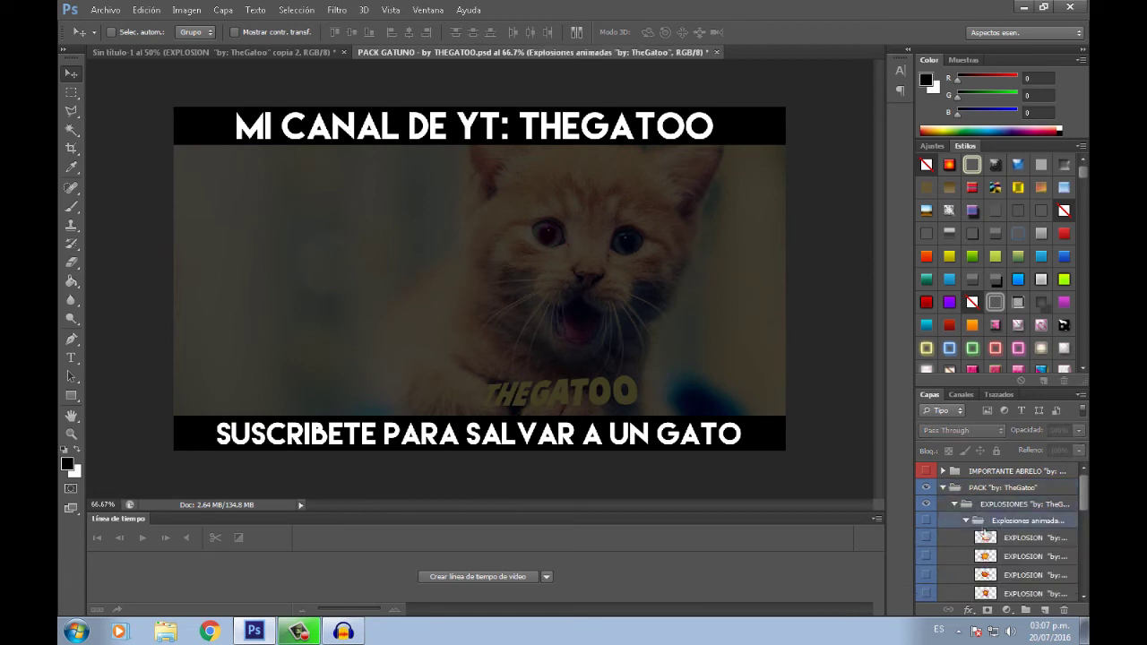
{"action": "left_click", "coordinate": [966, 520]}
{"action": "left_click", "coordinate": [981, 539]}
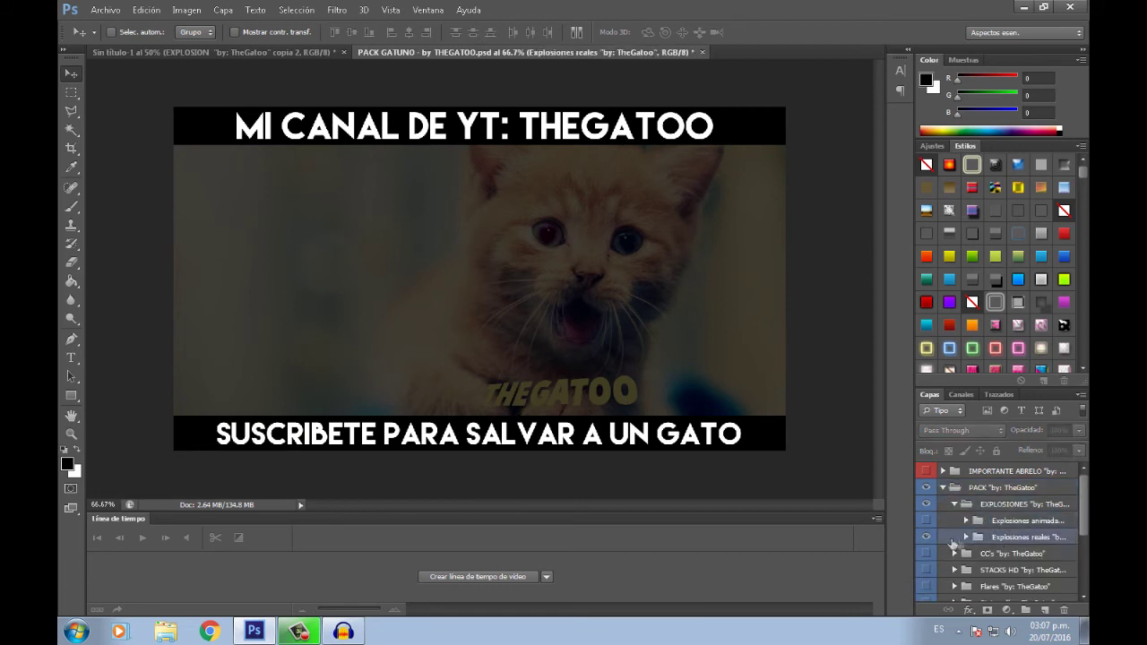
{"action": "left_click", "coordinate": [966, 537]}
{"action": "left_click", "coordinate": [998, 556]}
{"action": "scroll", "coordinate": [998, 556], "scroll_direction": "down", "scroll_amount": 3}
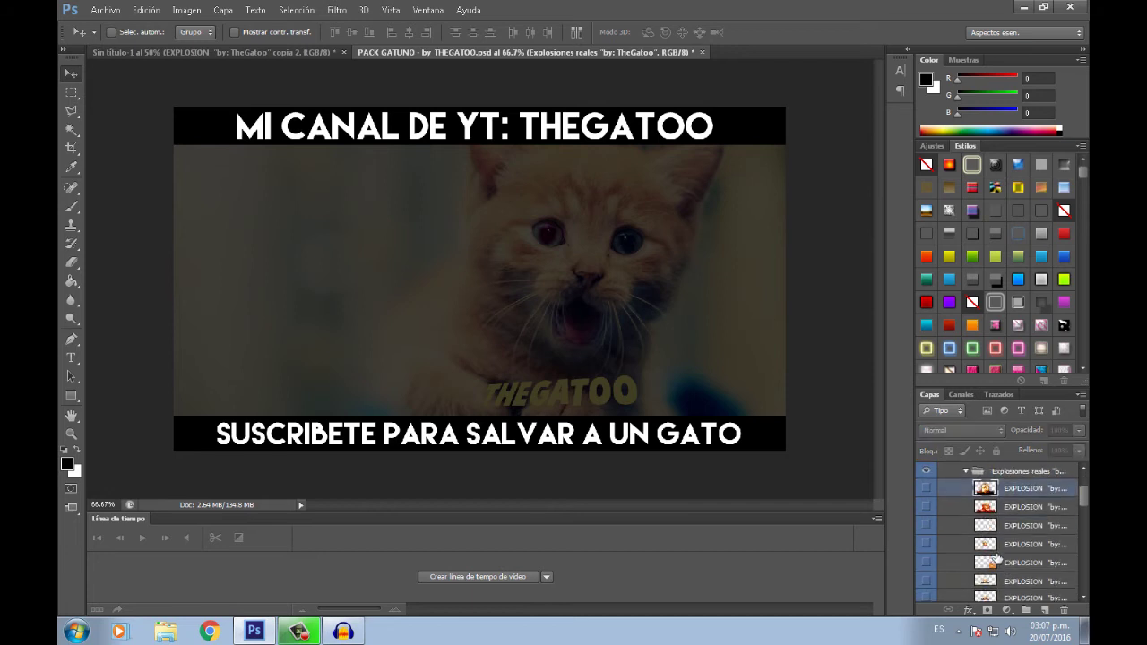
Show the small burst explosion and drag it into the thumbnail document
{"action": "left_click", "coordinate": [957, 542]}
{"action": "left_click", "coordinate": [928, 544]}
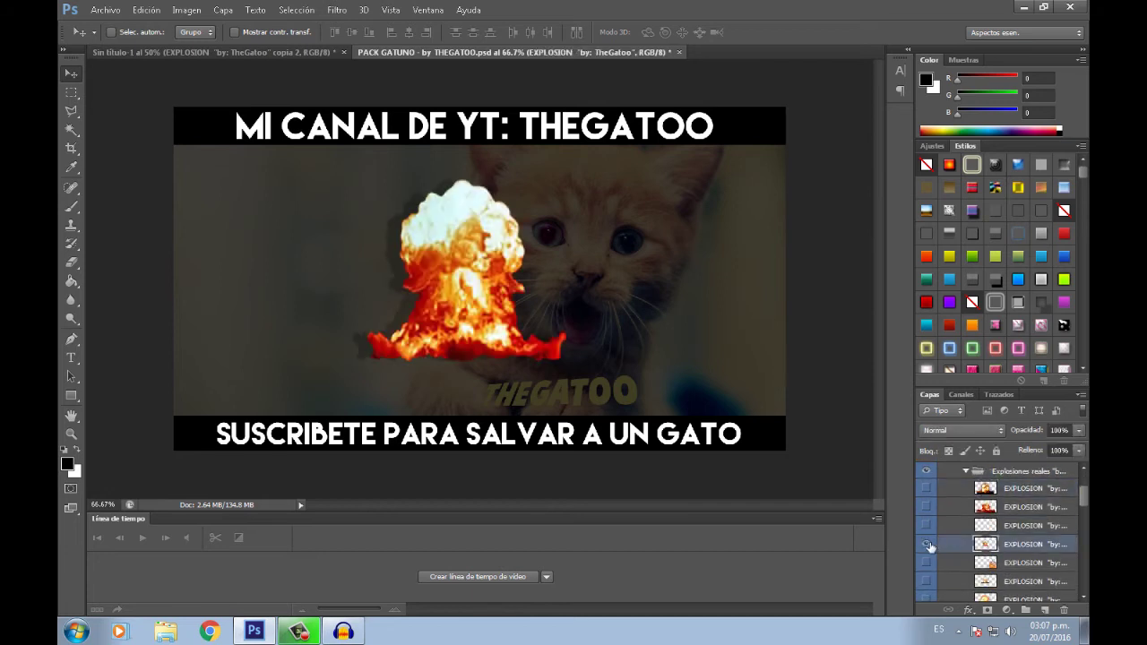
{"action": "left_click", "coordinate": [929, 542]}
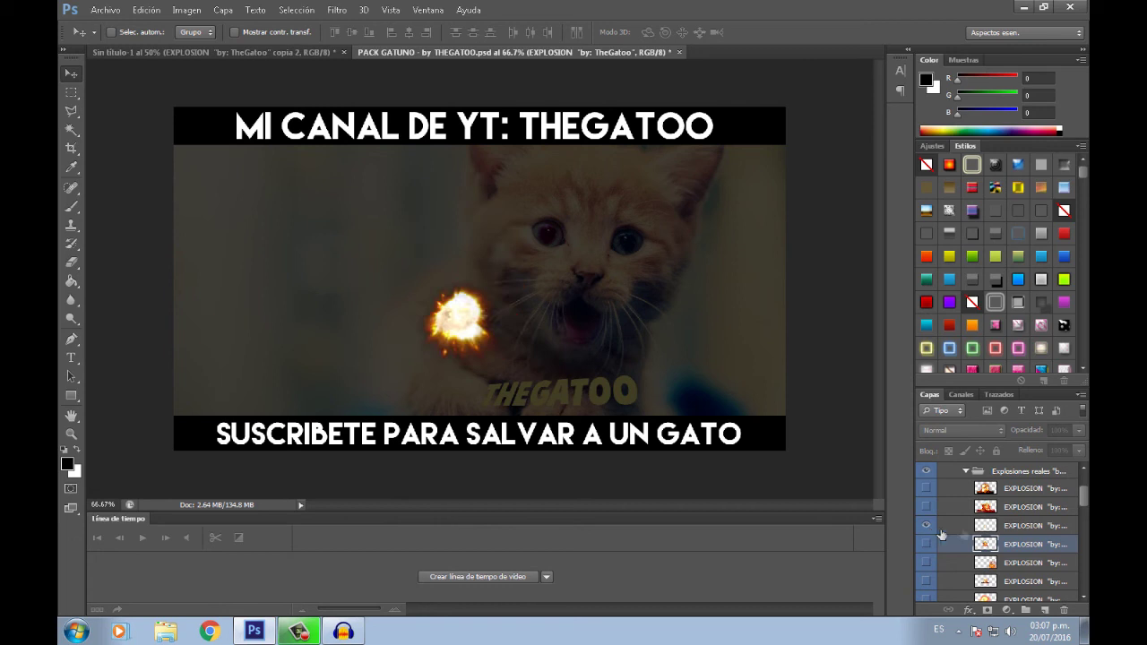
{"action": "mouse_move", "coordinate": [458, 318]}
{"action": "left_mouse_down"}
{"action": "mouse_move", "coordinate": [251, 57]}
{"action": "mouse_move", "coordinate": [433, 368]}
{"action": "left_mouse_up"}
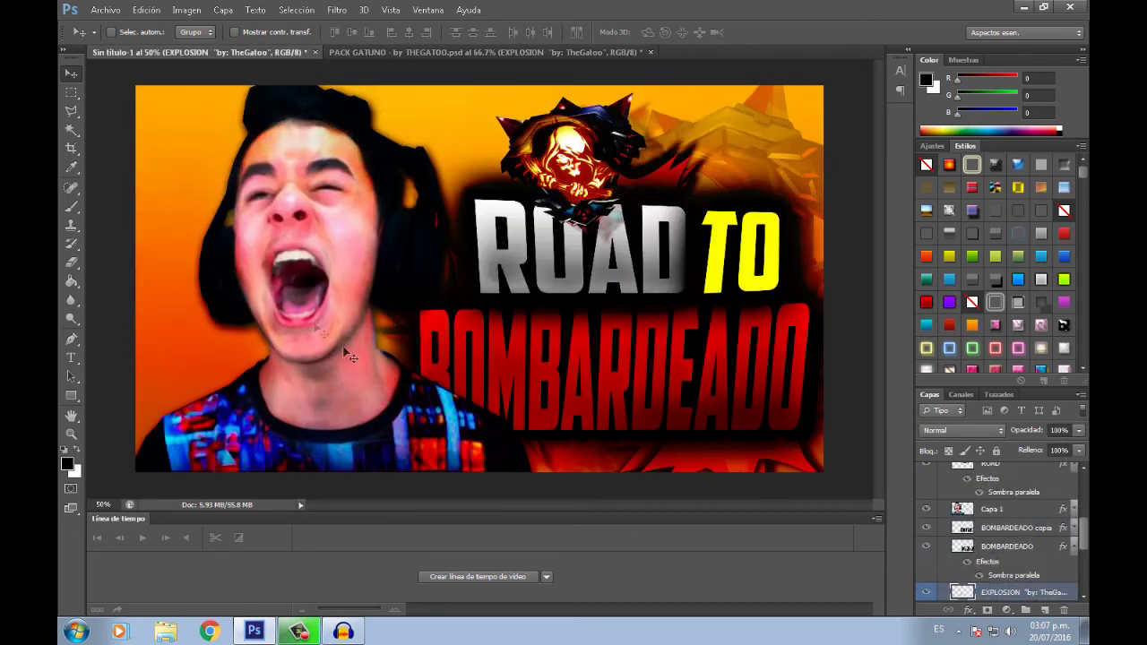
Place the burst left of the screaming face and enlarge it with Free Transform
{"action": "left_click_drag", "start_coordinate": [295, 304], "coordinate": [233, 328]}
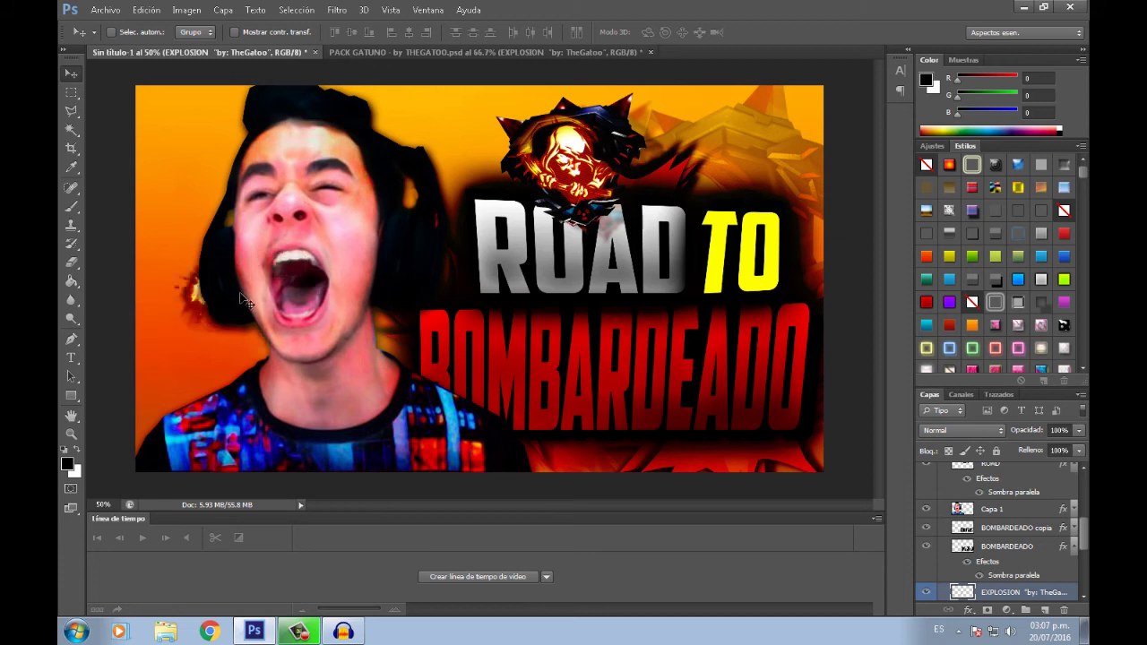
{"action": "key", "text": "ctrl+t"}
{"action": "left_click_drag", "start_coordinate": [257, 334], "coordinate": [380, 428]}
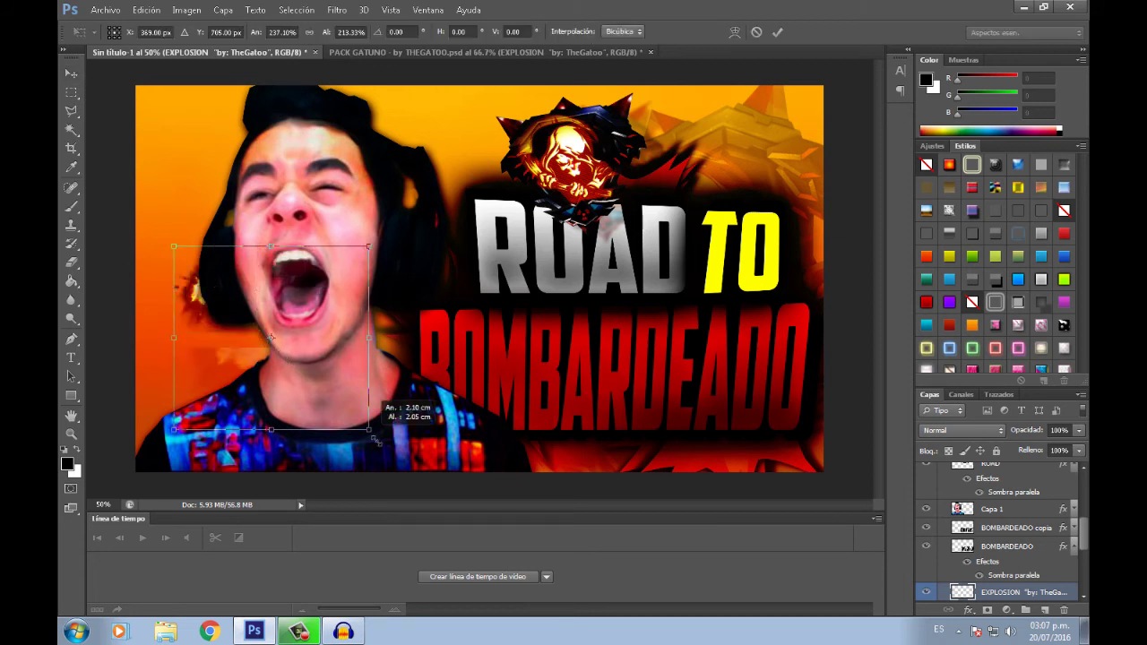
{"action": "left_click_drag", "start_coordinate": [380, 246], "coordinate": [399, 220]}
{"action": "left_click_drag", "start_coordinate": [347, 346], "coordinate": [309, 377]}
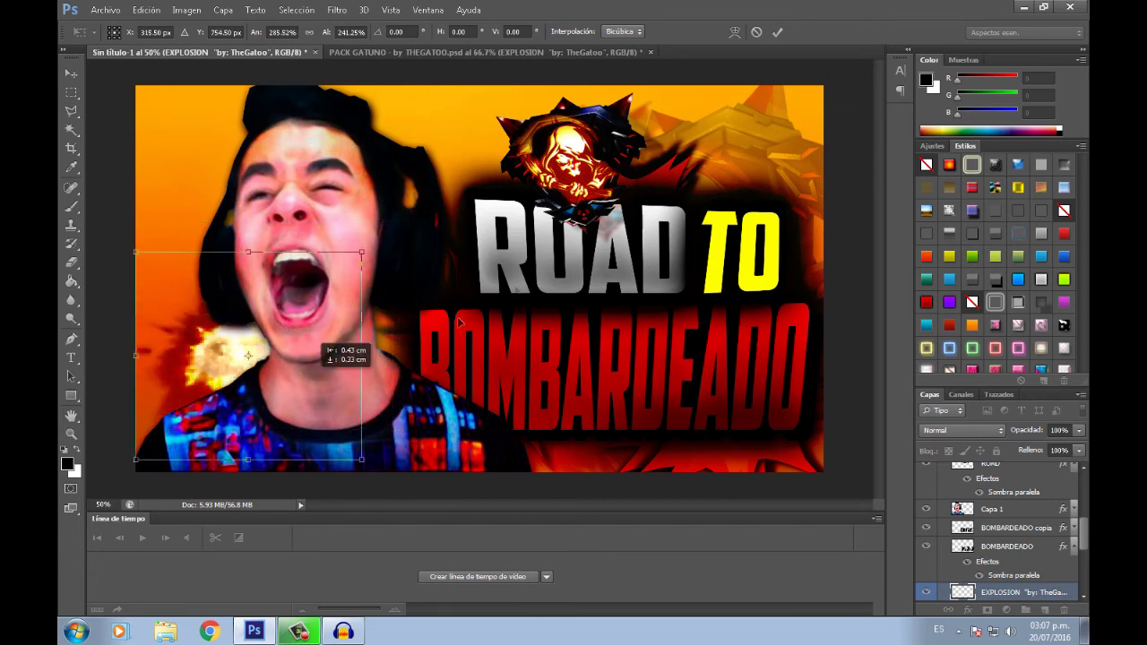
{"action": "key", "text": "Return"}
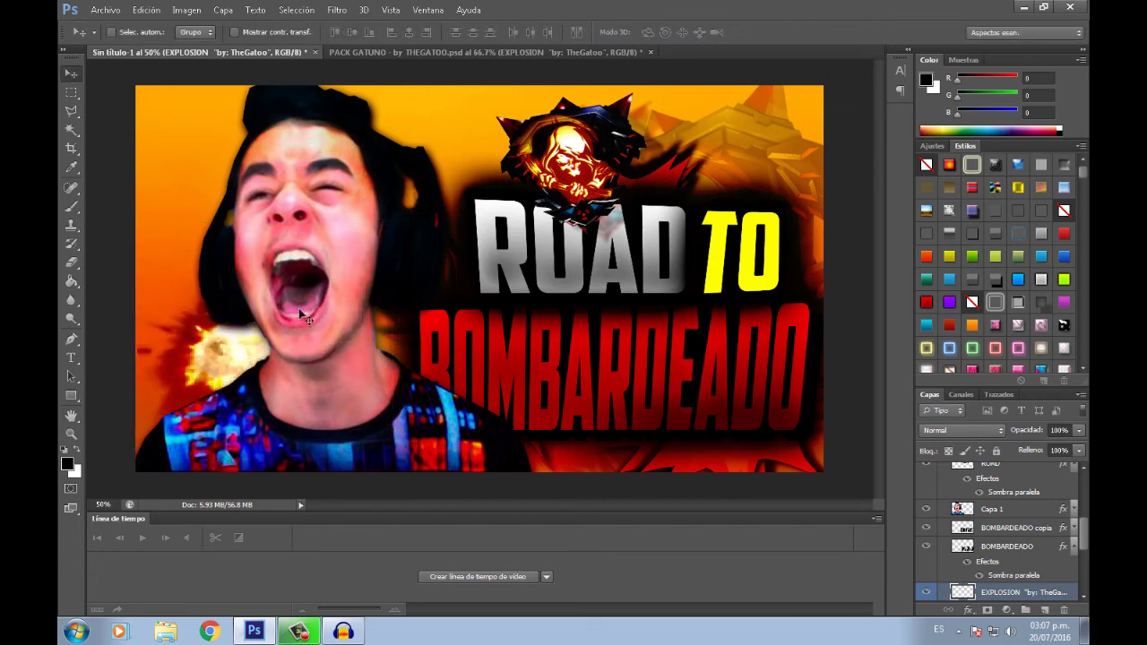
Duplicate the explosion three times, placing copies higher, lower, and toward the top of the head
{"action": "key", "text": "ctrl+j"}
{"action": "mouse_move", "coordinate": [415, 225]}
{"action": "left_mouse_down"}
{"action": "mouse_move", "coordinate": [388, 185]}
{"action": "mouse_move", "coordinate": [398, 178]}
{"action": "left_mouse_up"}
{"action": "key", "text": "ctrl+j"}
{"action": "left_click_drag", "start_coordinate": [401, 348], "coordinate": [430, 380]}
{"action": "key", "text": "ctrl+j"}
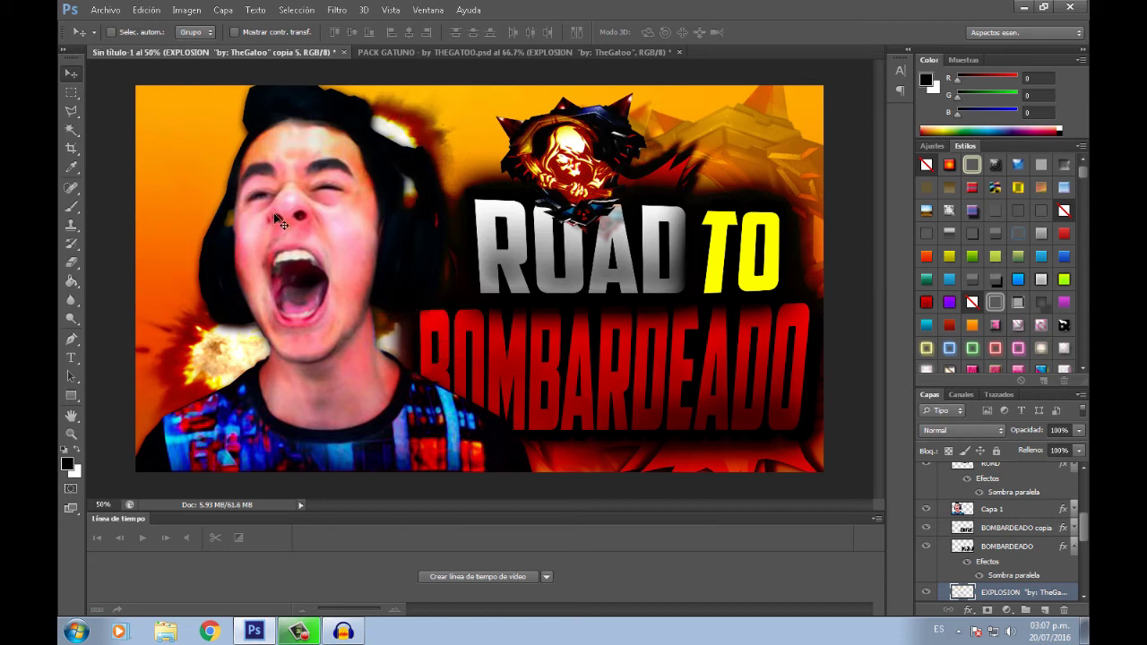
{"action": "mouse_move", "coordinate": [283, 219]}
{"action": "left_mouse_down"}
{"action": "mouse_move", "coordinate": [271, 195]}
{"action": "mouse_move", "coordinate": [230, 219]}
{"action": "left_mouse_up"}
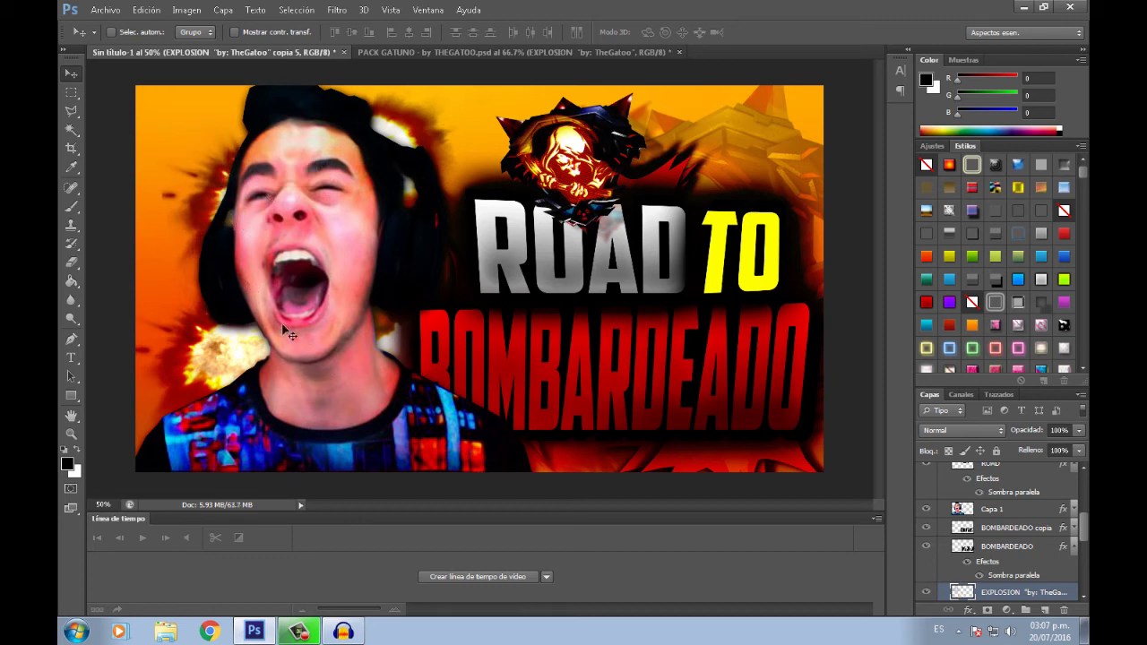
Enlarge the latest copy to about 126% by 116%, then add another copy lower left
{"action": "key", "text": "ctrl+t"}
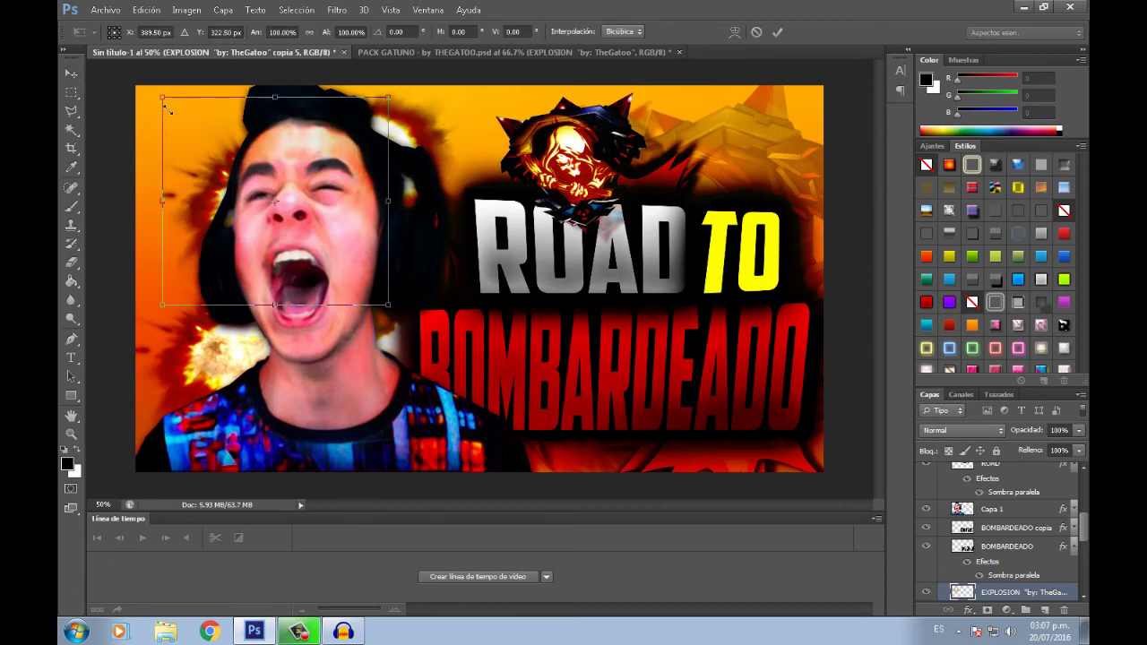
{"action": "left_click_drag", "start_coordinate": [109, 84], "coordinate": [104, 76]}
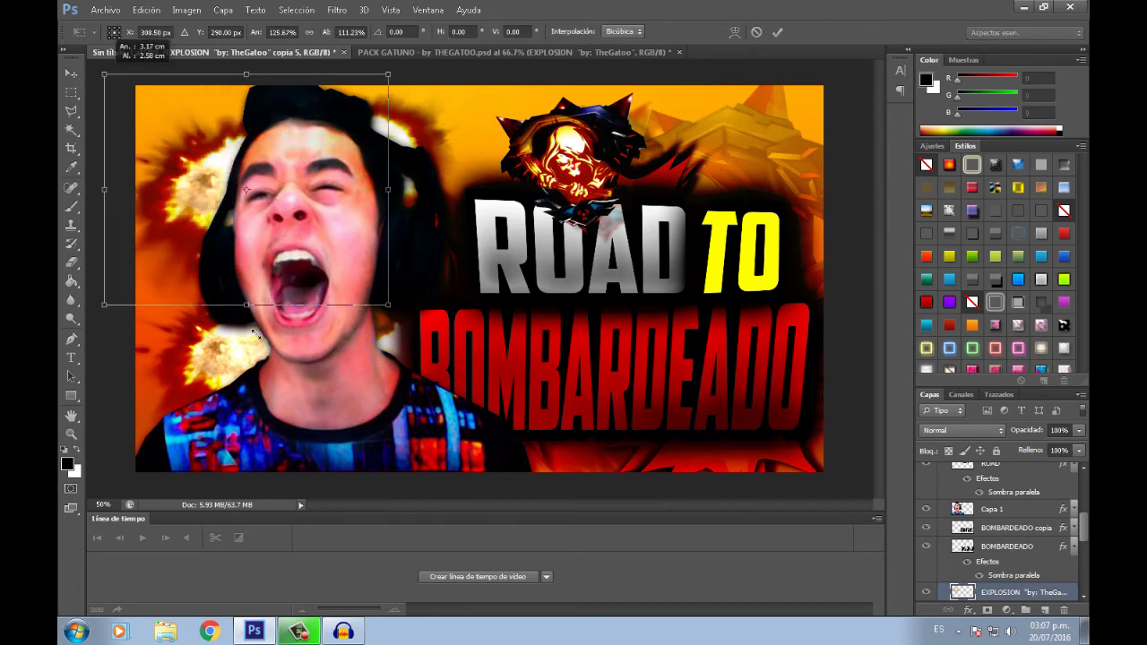
{"action": "left_click_drag", "start_coordinate": [248, 305], "coordinate": [251, 315]}
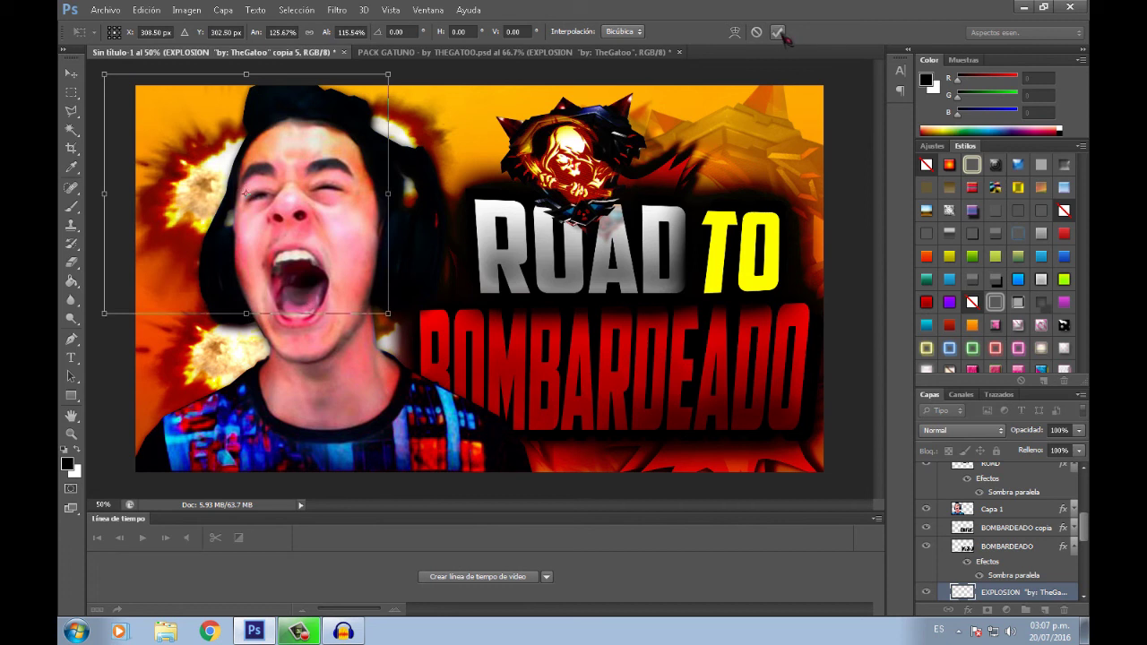
{"action": "key", "text": "Return"}
{"action": "mouse_move", "coordinate": [251, 244]}
{"action": "left_mouse_down"}
{"action": "mouse_move", "coordinate": [296, 329]}
{"action": "mouse_move", "coordinate": [259, 306]}
{"action": "left_mouse_up"}
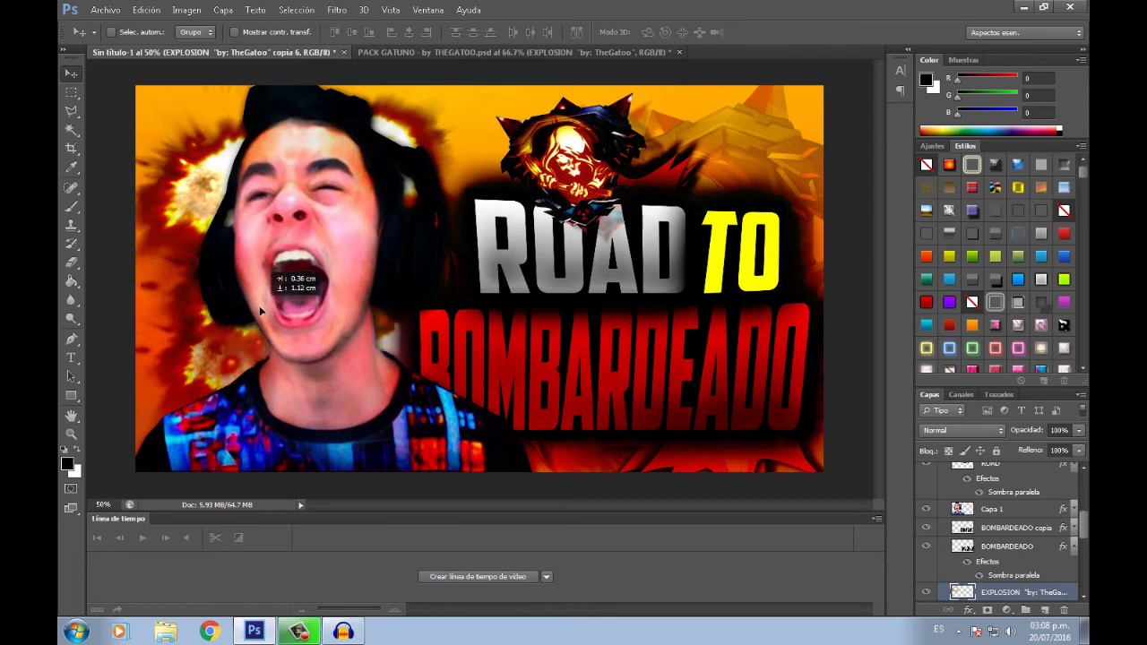
Place explosion copies behind the right side of the head, beside 'TO' and below BOMBARDEADO
{"action": "mouse_move", "coordinate": [440, 268]}
{"action": "left_mouse_down"}
{"action": "mouse_move", "coordinate": [255, 322]}
{"action": "mouse_move", "coordinate": [397, 252]}
{"action": "left_mouse_up"}
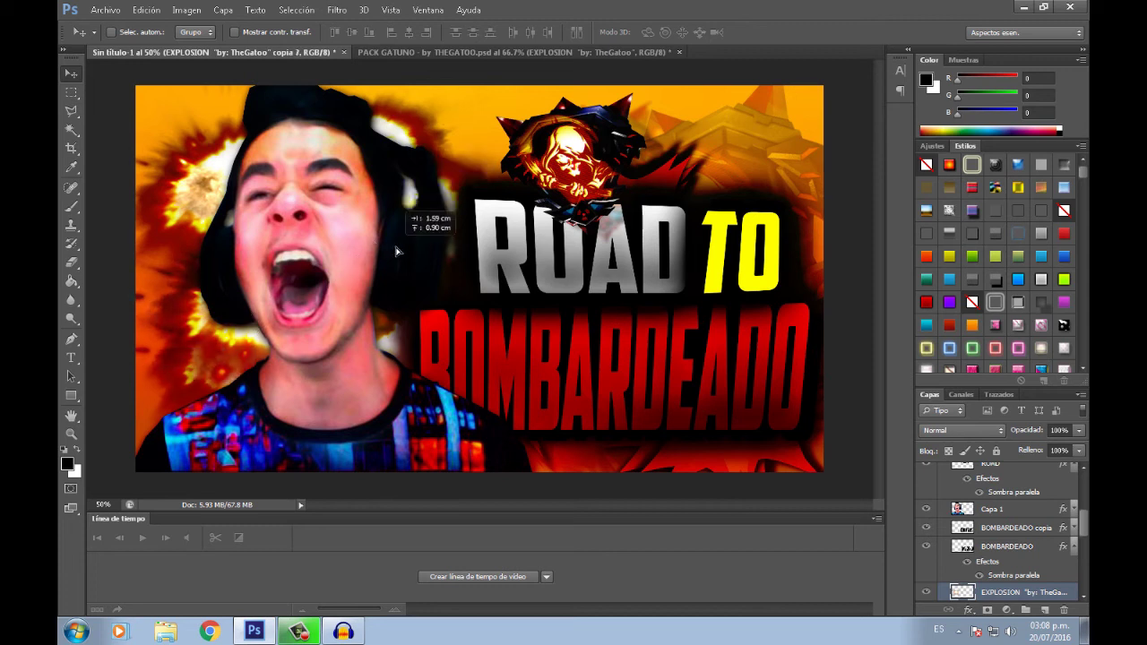
{"action": "mouse_move", "coordinate": [397, 252]}
{"action": "left_mouse_down"}
{"action": "mouse_move", "coordinate": [728, 219]}
{"action": "mouse_move", "coordinate": [766, 196]}
{"action": "mouse_move", "coordinate": [782, 209]}
{"action": "left_mouse_up"}
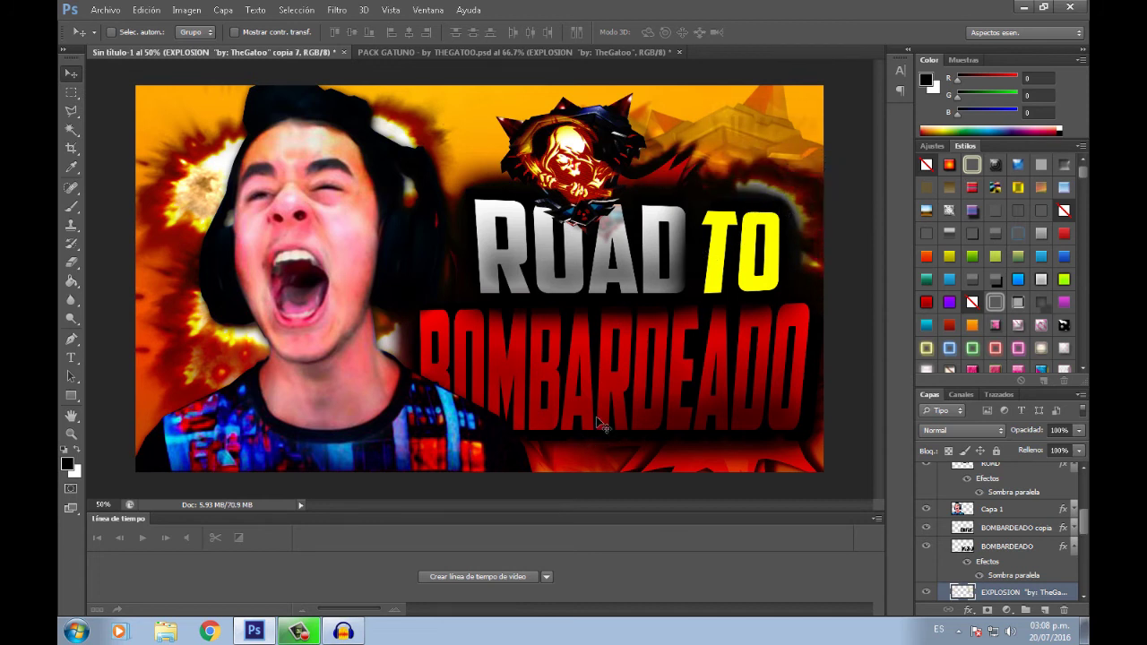
{"action": "left_click_drag", "start_coordinate": [617, 336], "coordinate": [619, 321]}
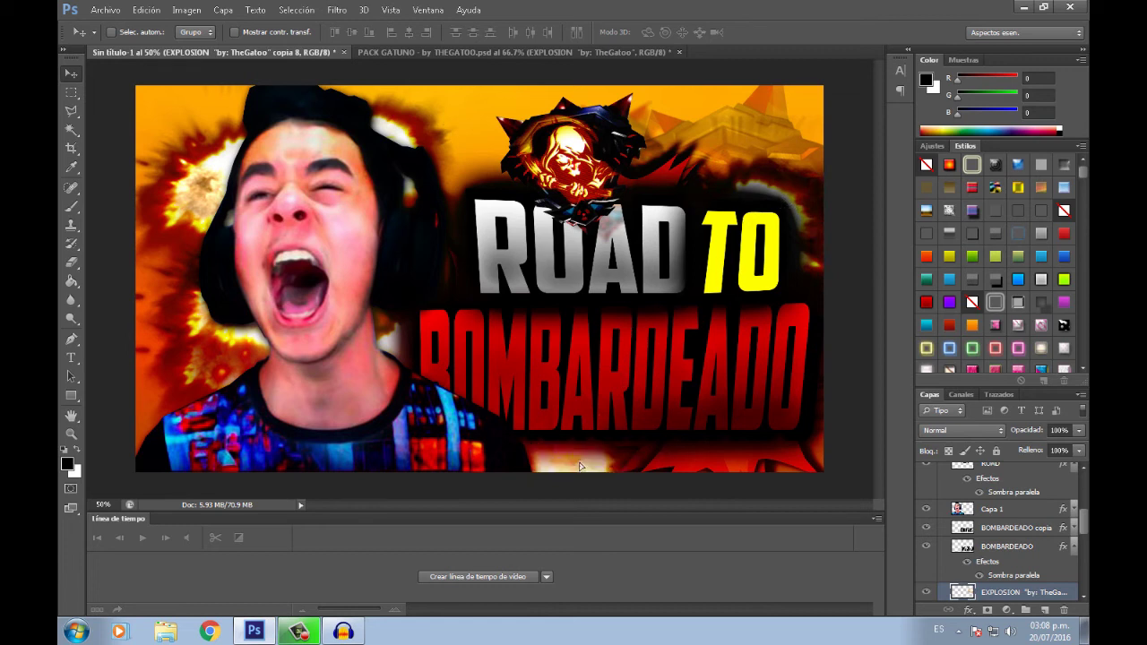
{"action": "left_click_drag", "start_coordinate": [579, 468], "coordinate": [579, 468]}
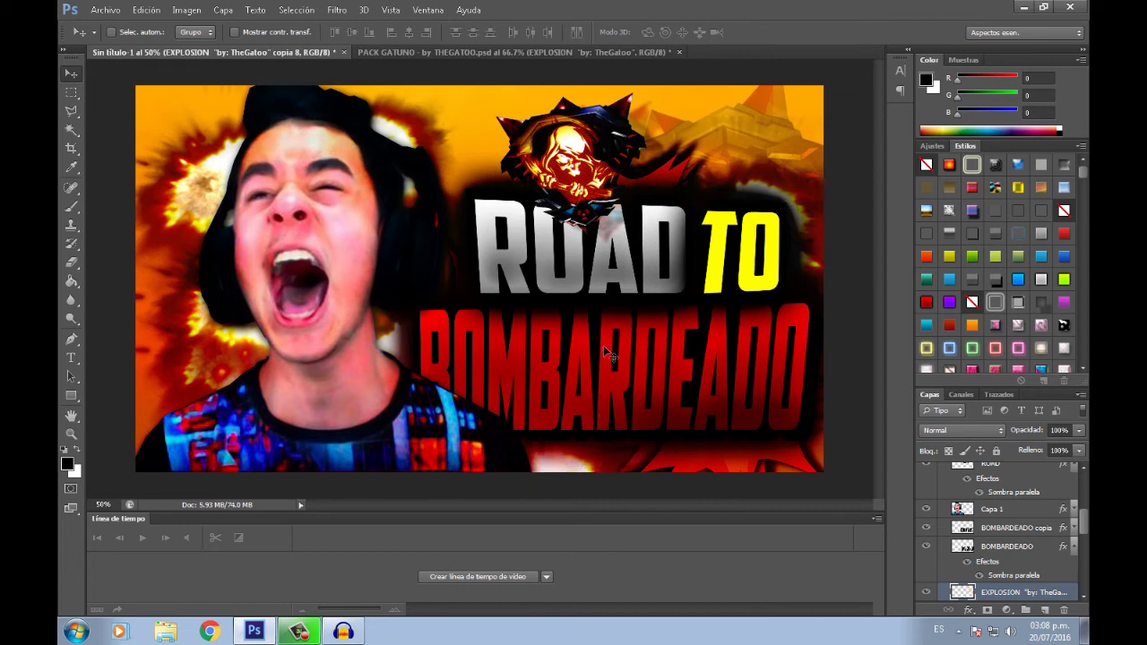
Close PACK GATUNO without saving and open Aniel CC Private Pack v2.psd from recent files
{"action": "scroll", "coordinate": [1009, 524], "scroll_direction": "up", "scroll_amount": 3}
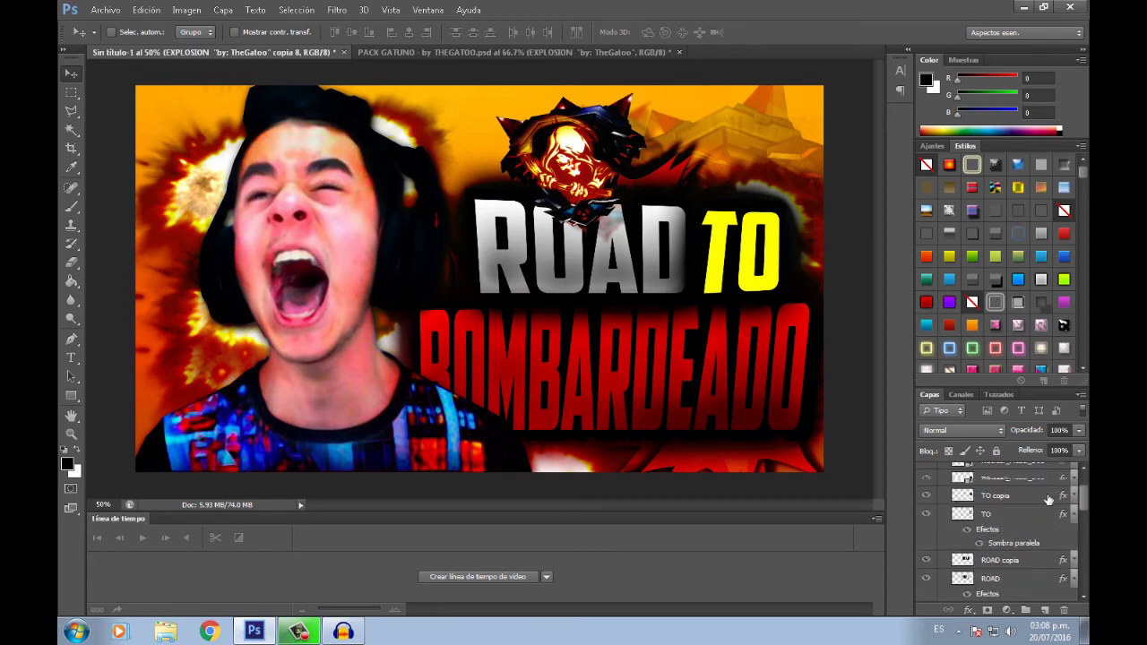
{"action": "scroll", "coordinate": [1049, 500], "scroll_direction": "up", "scroll_amount": 3}
{"action": "left_click", "coordinate": [1033, 489]}
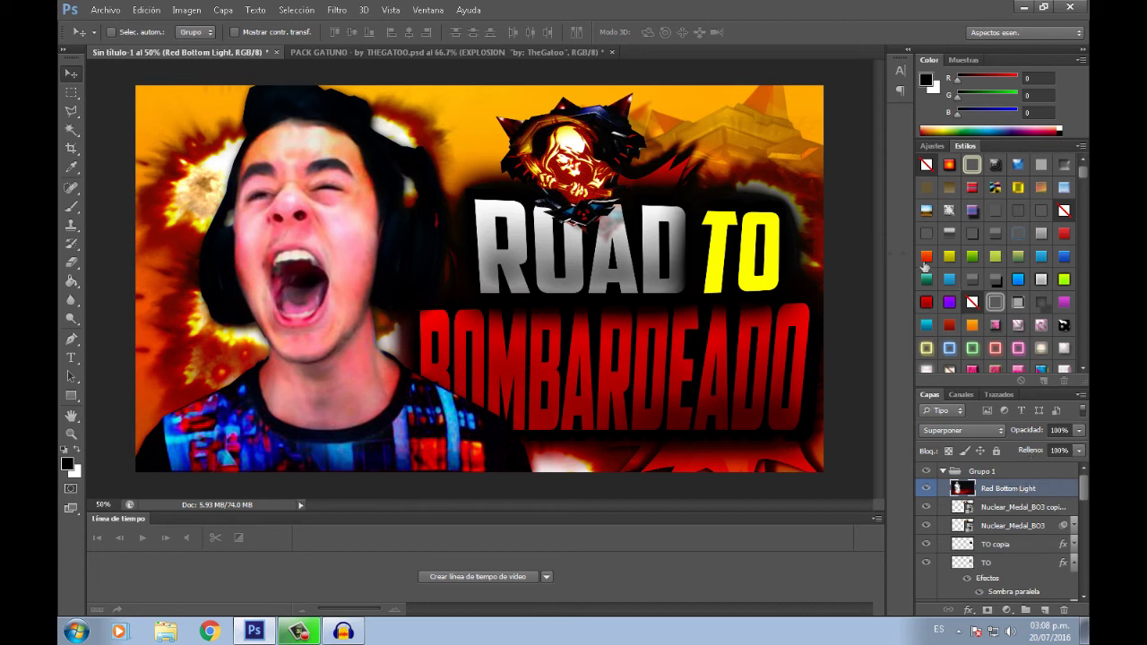
{"action": "left_click", "coordinate": [612, 52]}
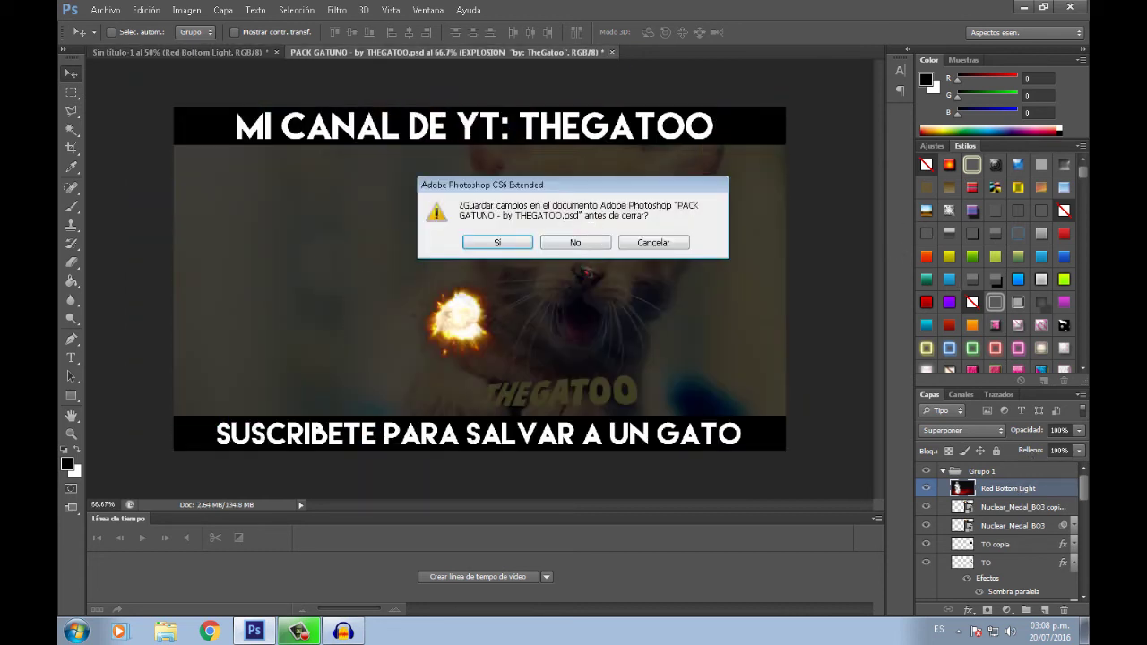
{"action": "left_click", "coordinate": [576, 242]}
{"action": "left_click", "coordinate": [105, 10]}
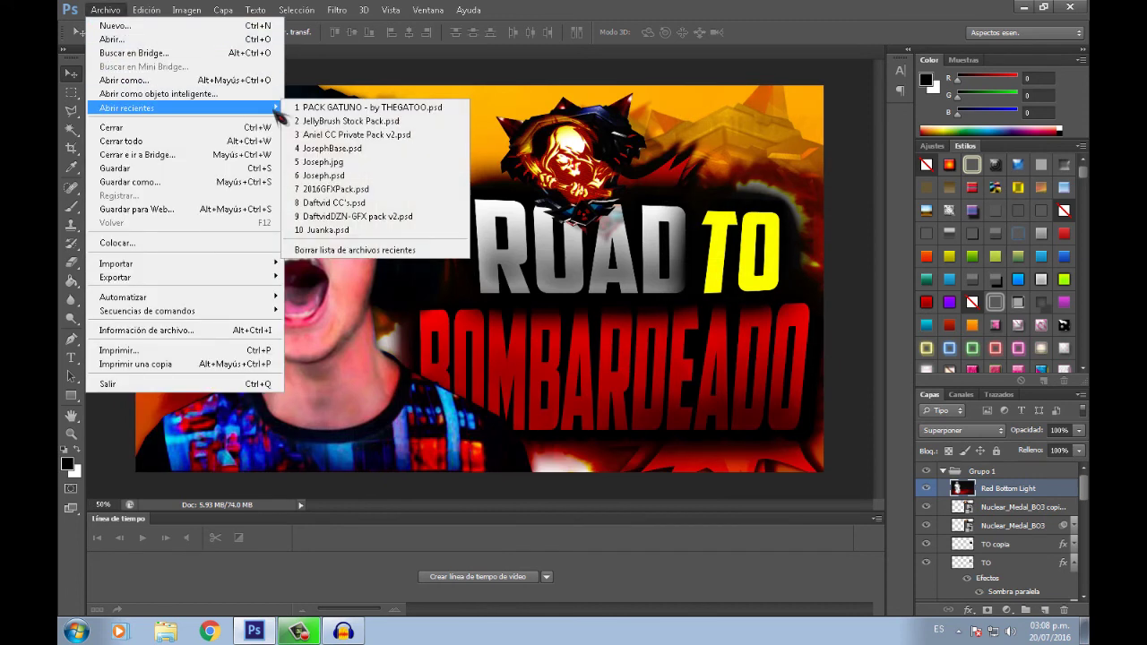
{"action": "left_click", "coordinate": [346, 141]}
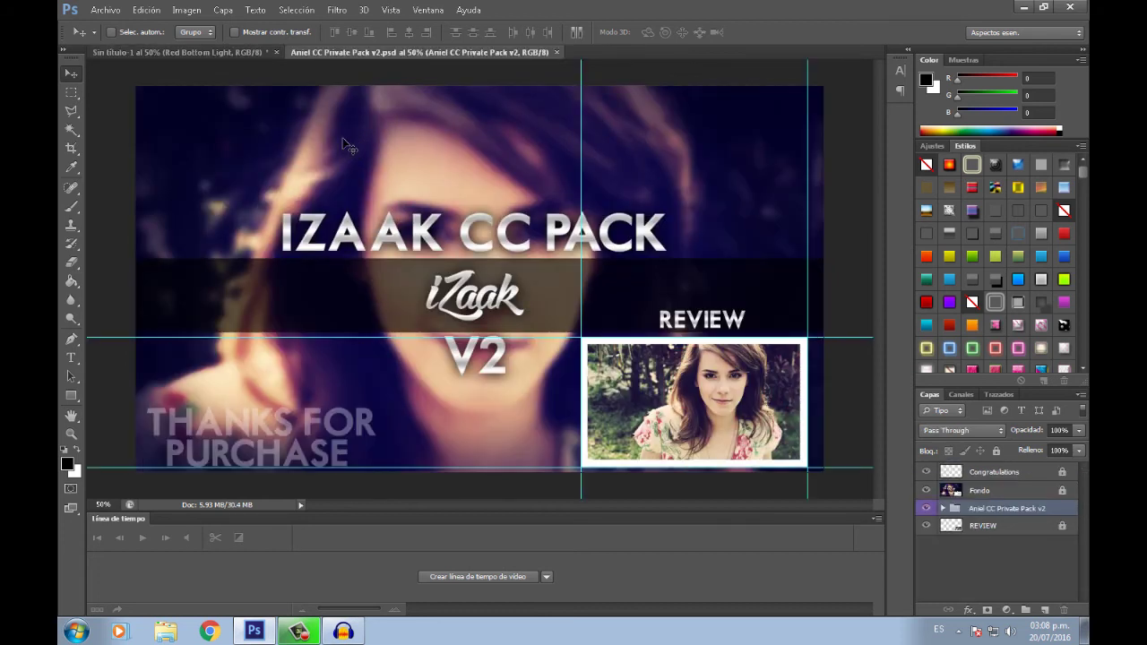
Copy the Aniel CC Private Pack v2 folder into the thumbnail, above Grupo 1
{"action": "left_click", "coordinate": [945, 509]}
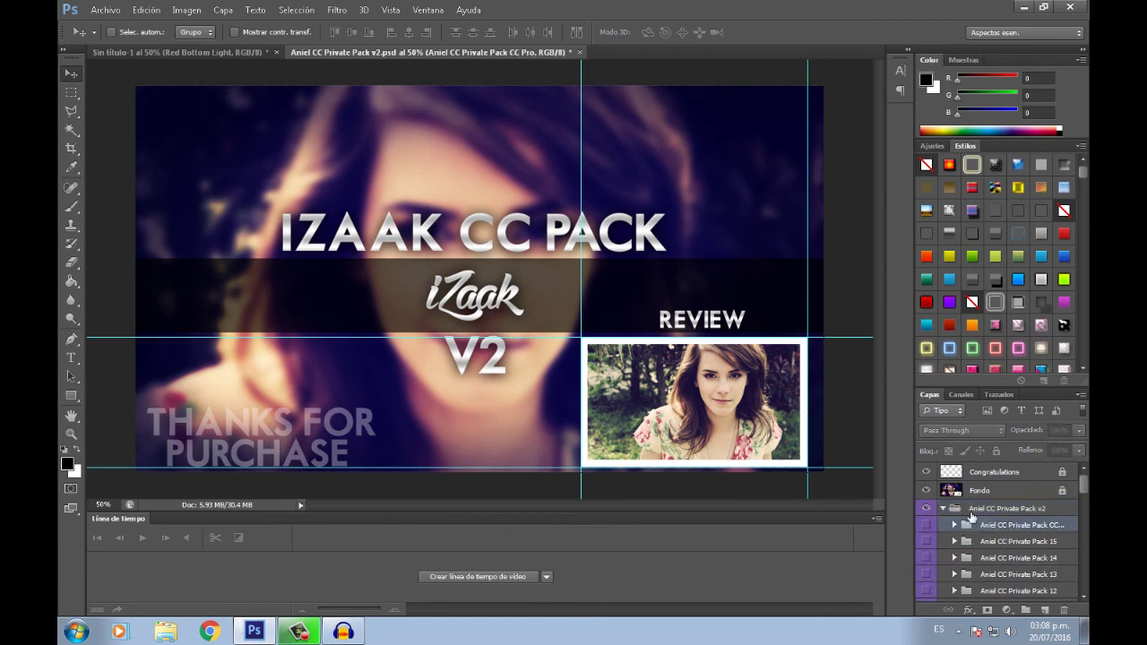
{"action": "left_click", "coordinate": [185, 55]}
{"action": "left_click_drag", "start_coordinate": [189, 66], "coordinate": [475, 269]}
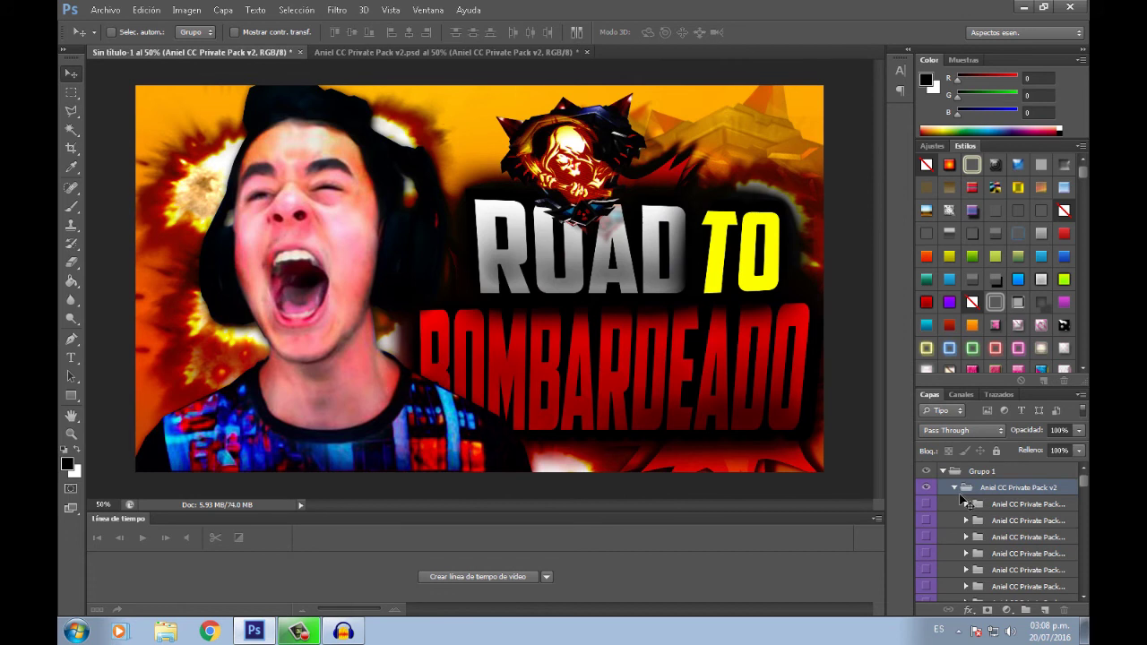
{"action": "left_click", "coordinate": [957, 488]}
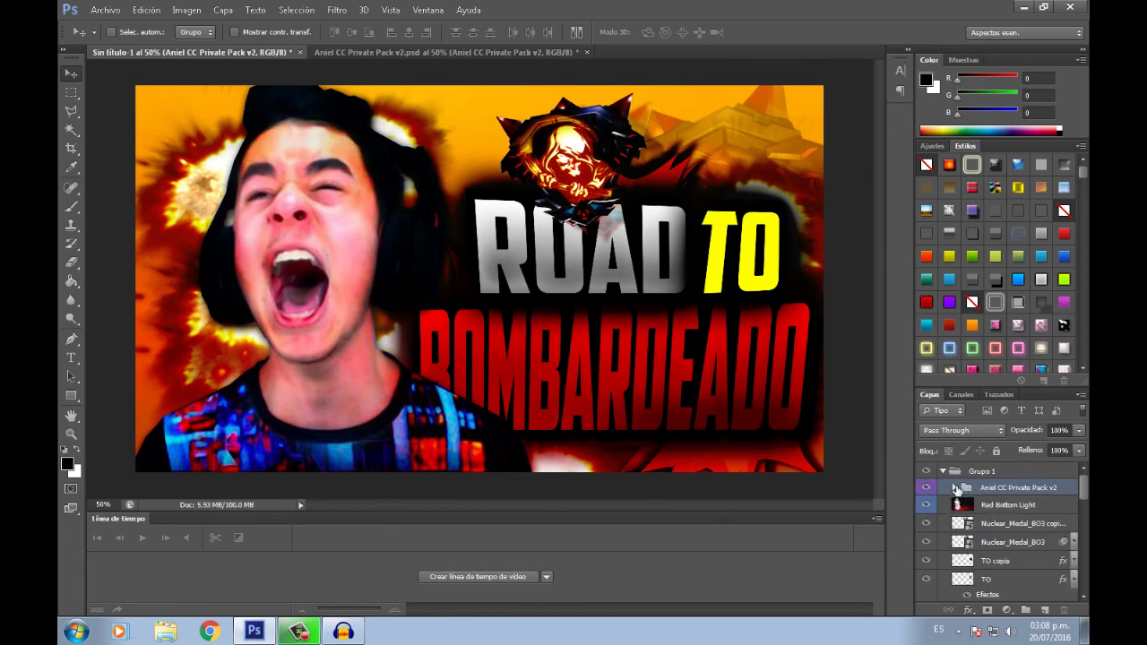
{"action": "scroll", "coordinate": [990, 485], "scroll_direction": "down", "scroll_amount": 3}
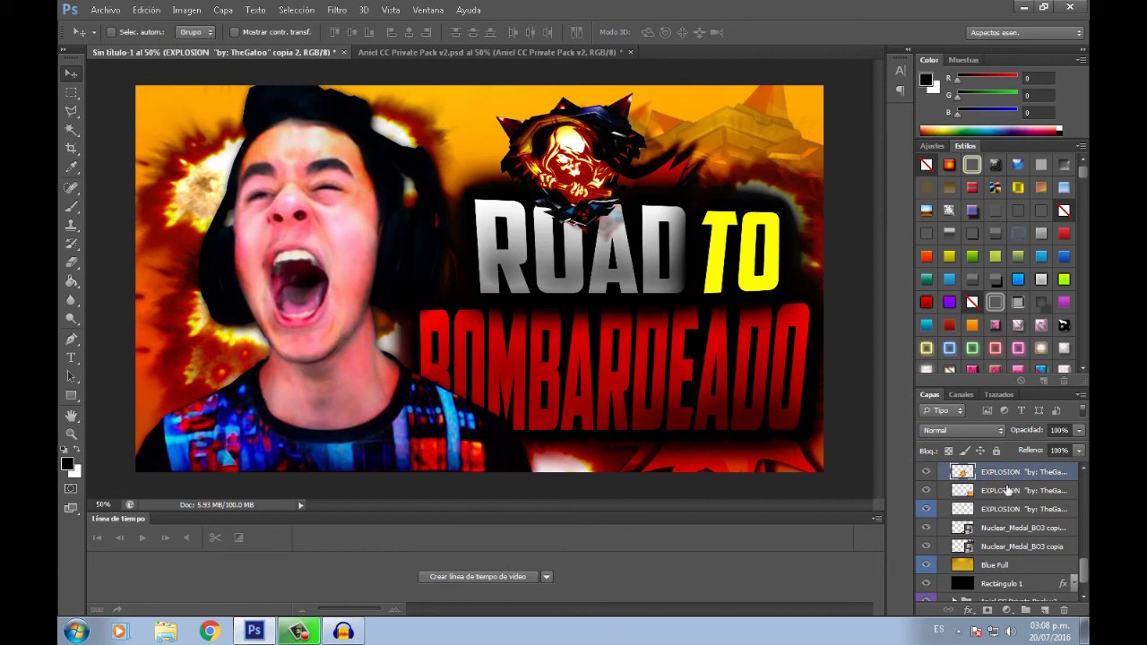
{"action": "left_click", "coordinate": [744, 409], "text": "ctrl"}
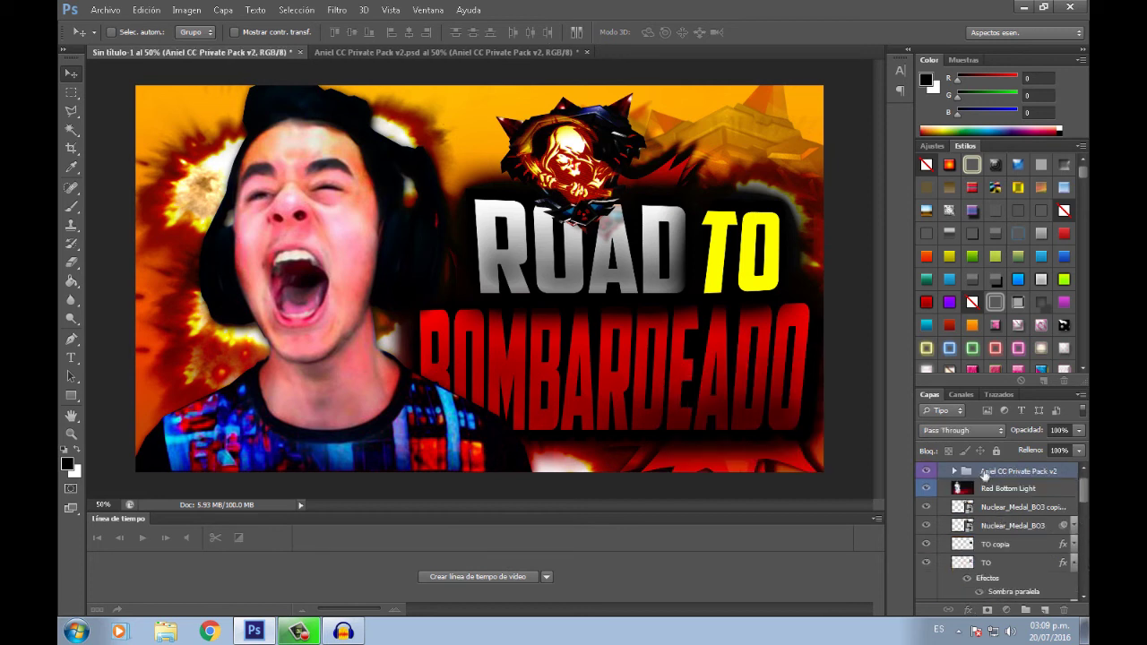
{"action": "key", "text": "ctrl+g"}
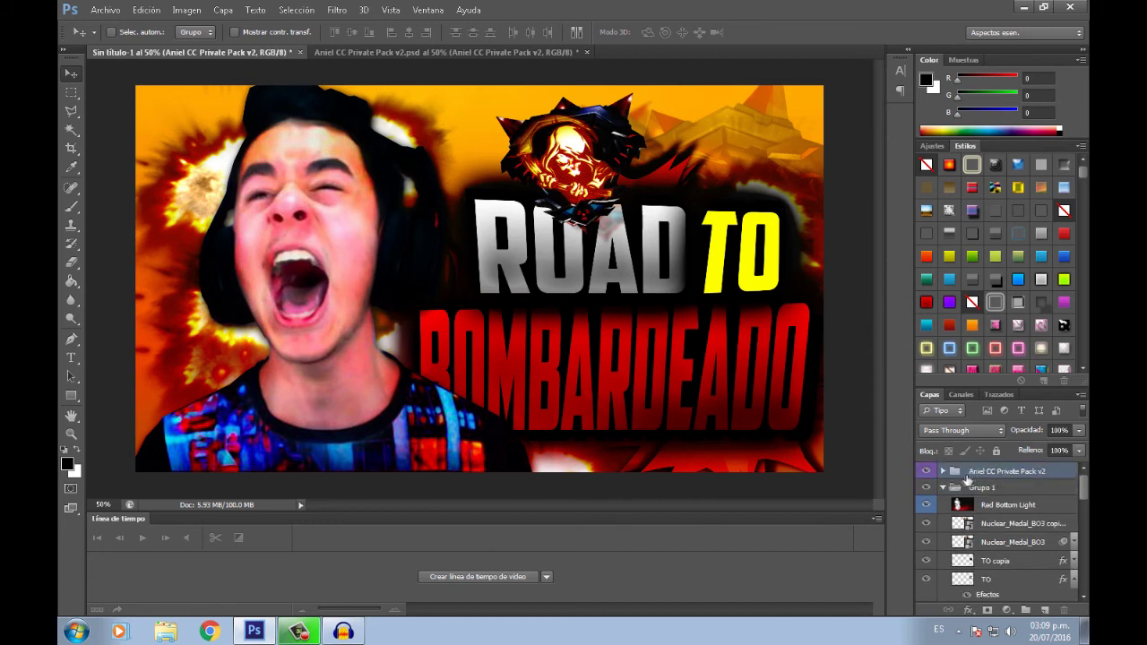
Expand the pack folder and preview the Pack CC and Pack 15 corrections
{"action": "left_click", "coordinate": [945, 487]}
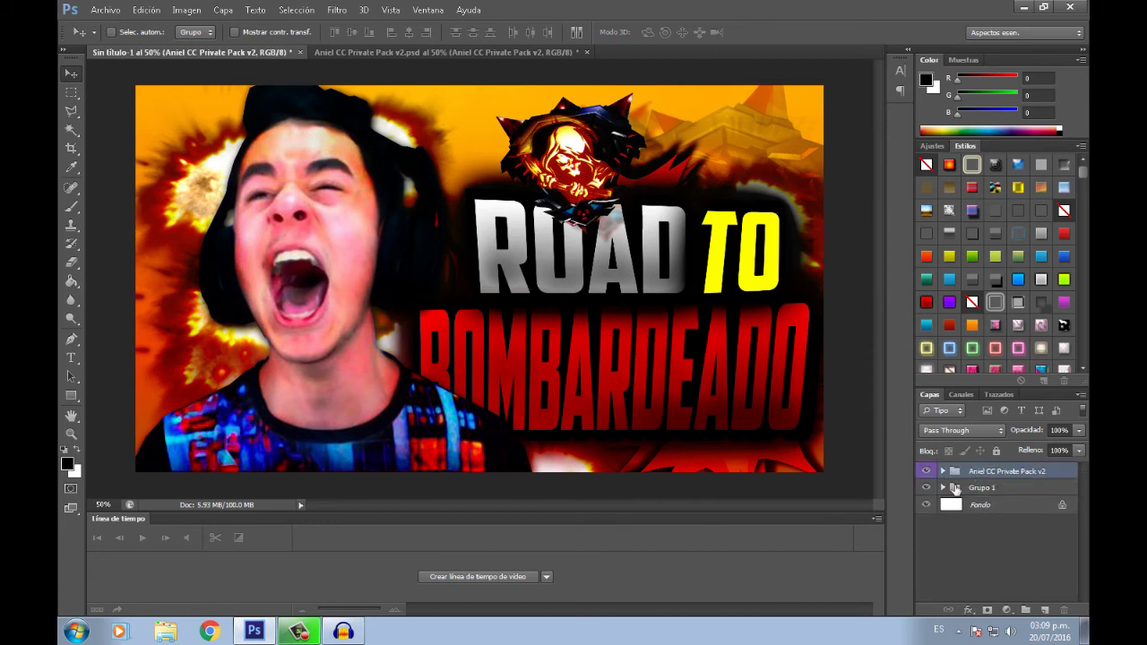
{"action": "left_click", "coordinate": [943, 472]}
{"action": "left_click", "coordinate": [928, 488]}
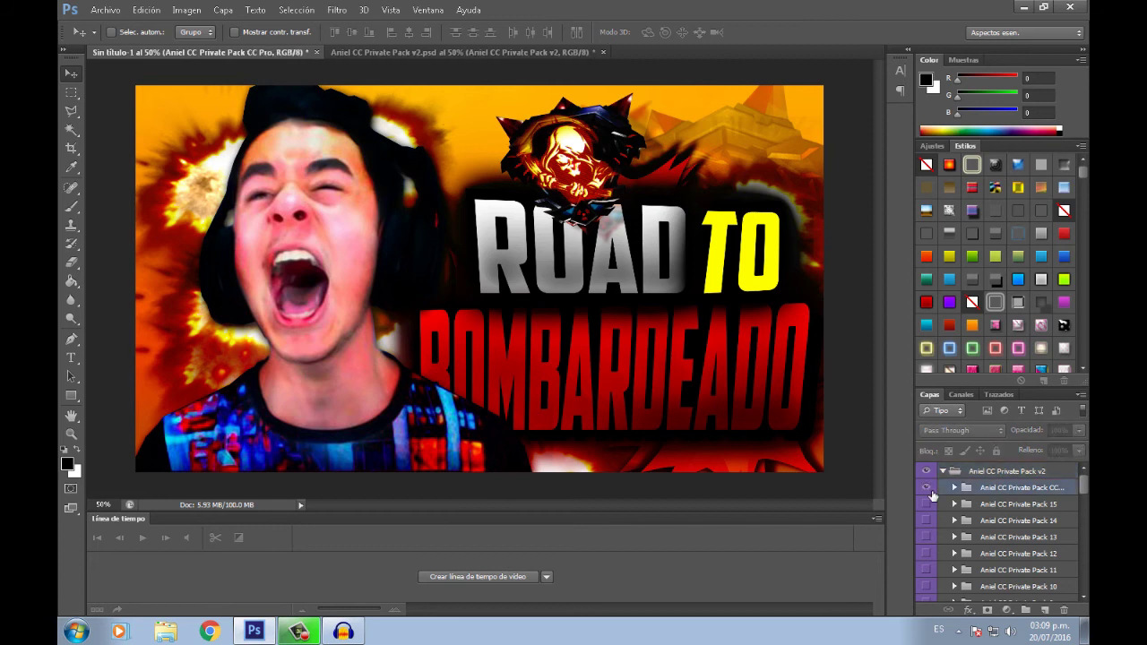
{"action": "left_click", "coordinate": [926, 489]}
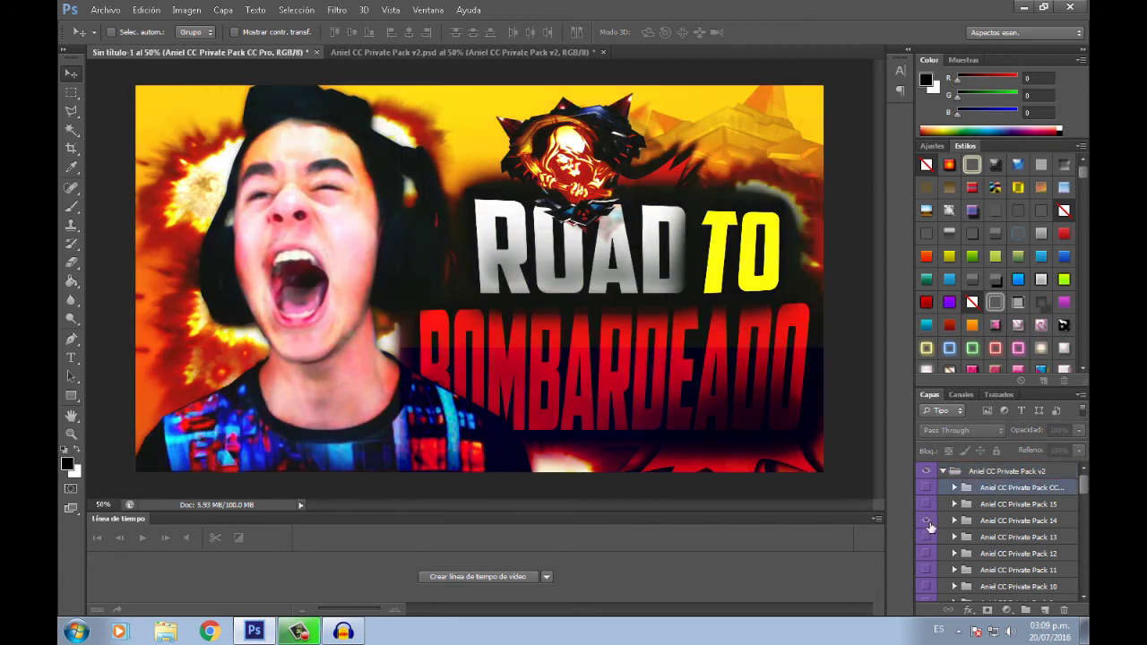
{"action": "left_click", "coordinate": [929, 505]}
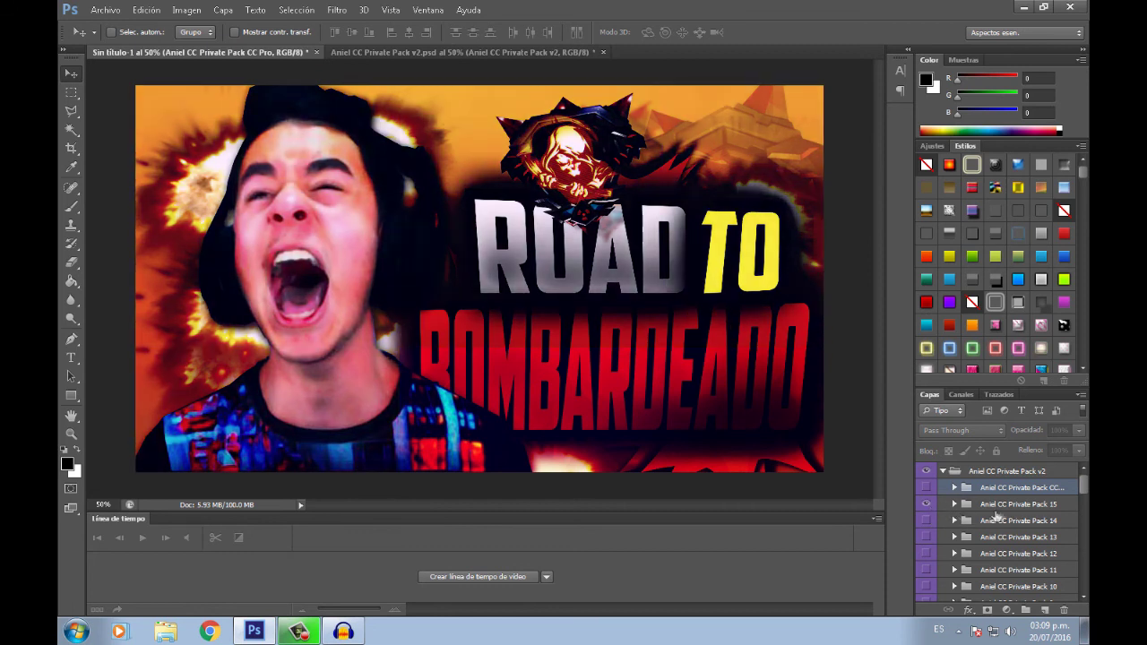
{"action": "left_click", "coordinate": [1001, 508]}
{"action": "scroll", "coordinate": [957, 527], "scroll_direction": "down", "scroll_amount": 1}
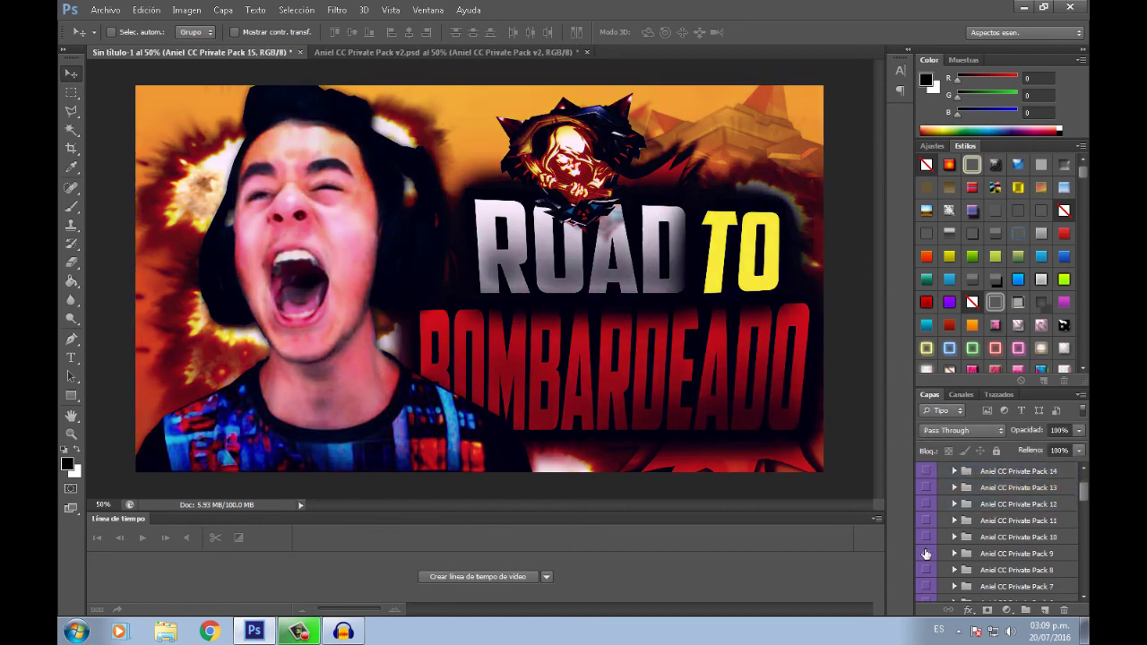
{"action": "left_click", "coordinate": [927, 552]}
Preview the Pack 11, Pack 12, both Pack (Old) and Pack 3 corrections
{"action": "left_click", "coordinate": [926, 523]}
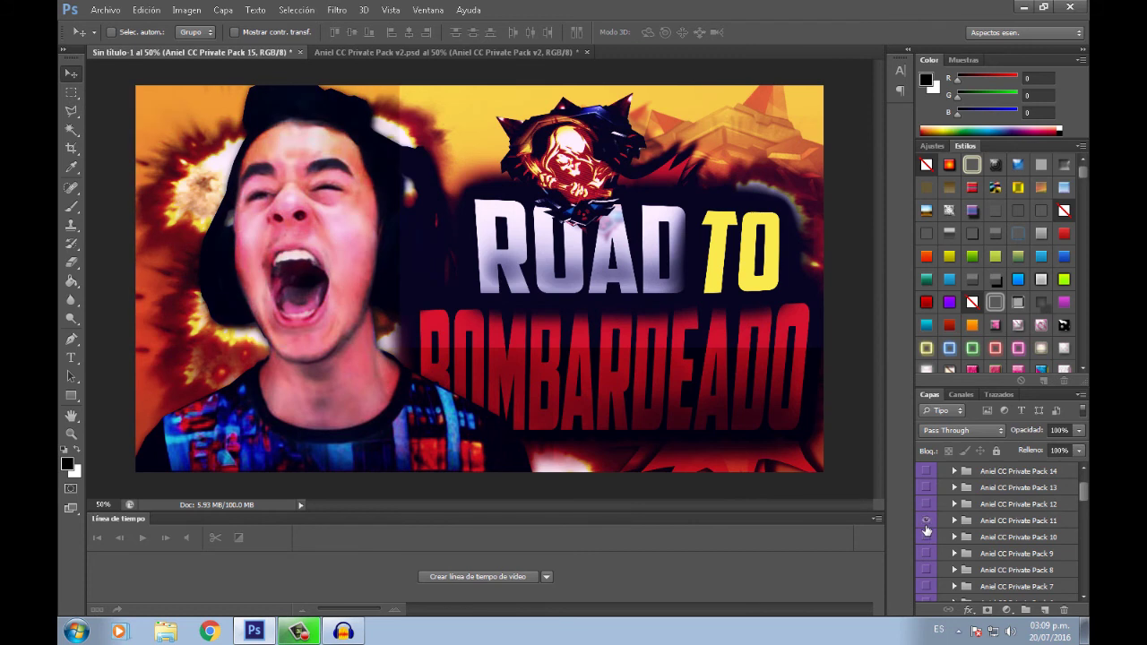
{"action": "left_click", "coordinate": [927, 521]}
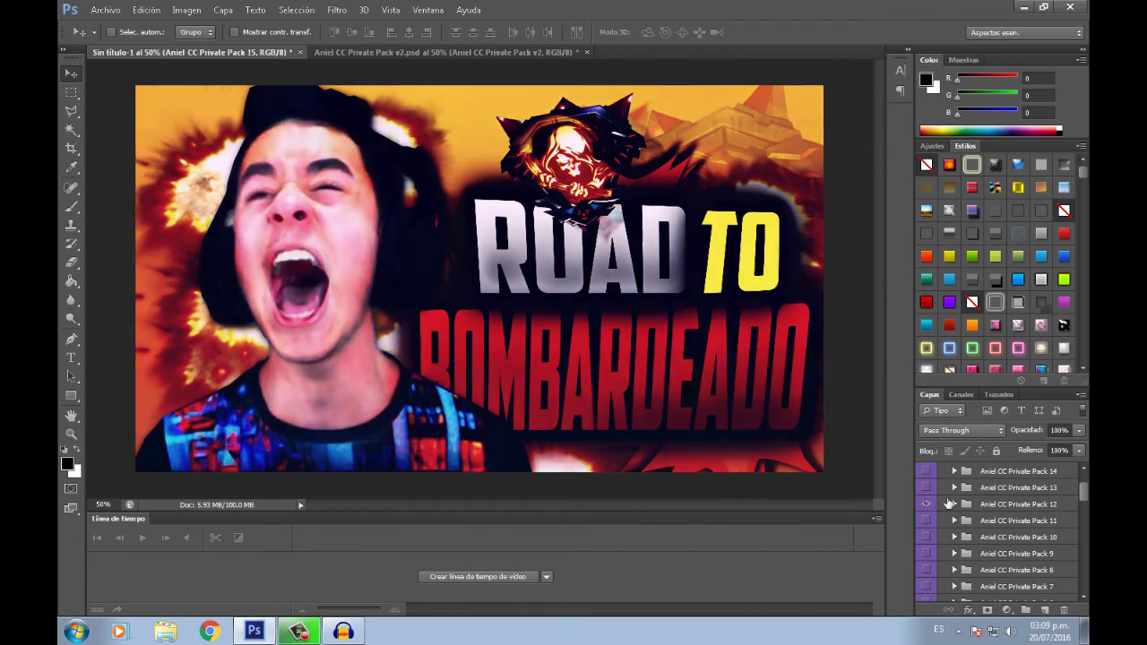
{"action": "left_click", "coordinate": [929, 504]}
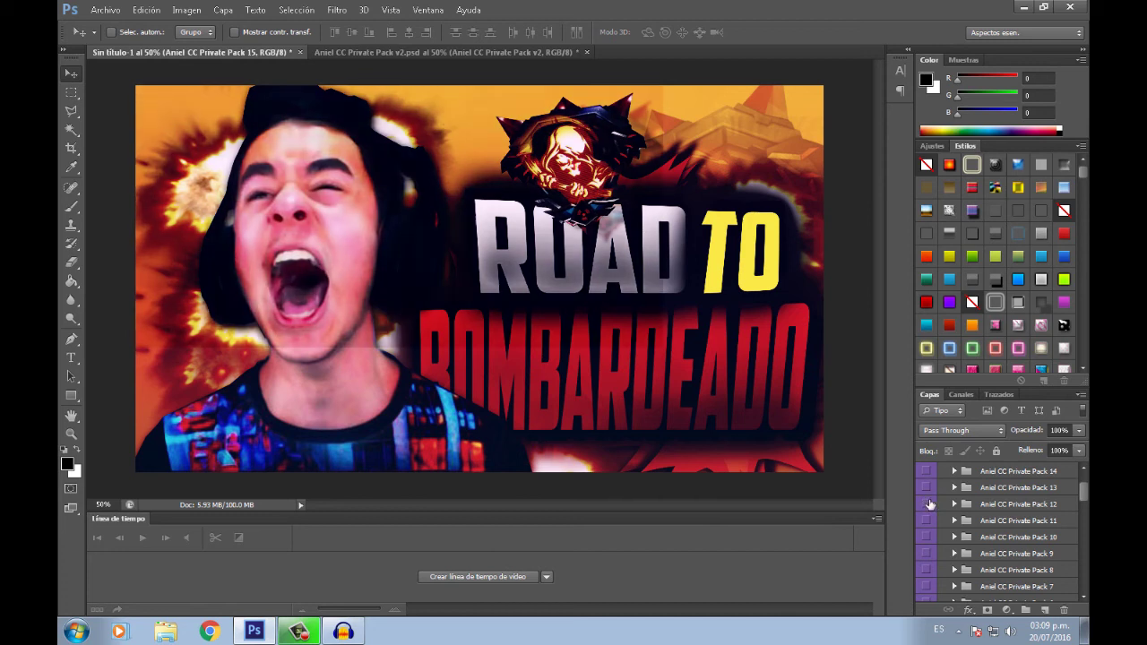
{"action": "scroll", "coordinate": [932, 504], "scroll_direction": "down", "scroll_amount": 2}
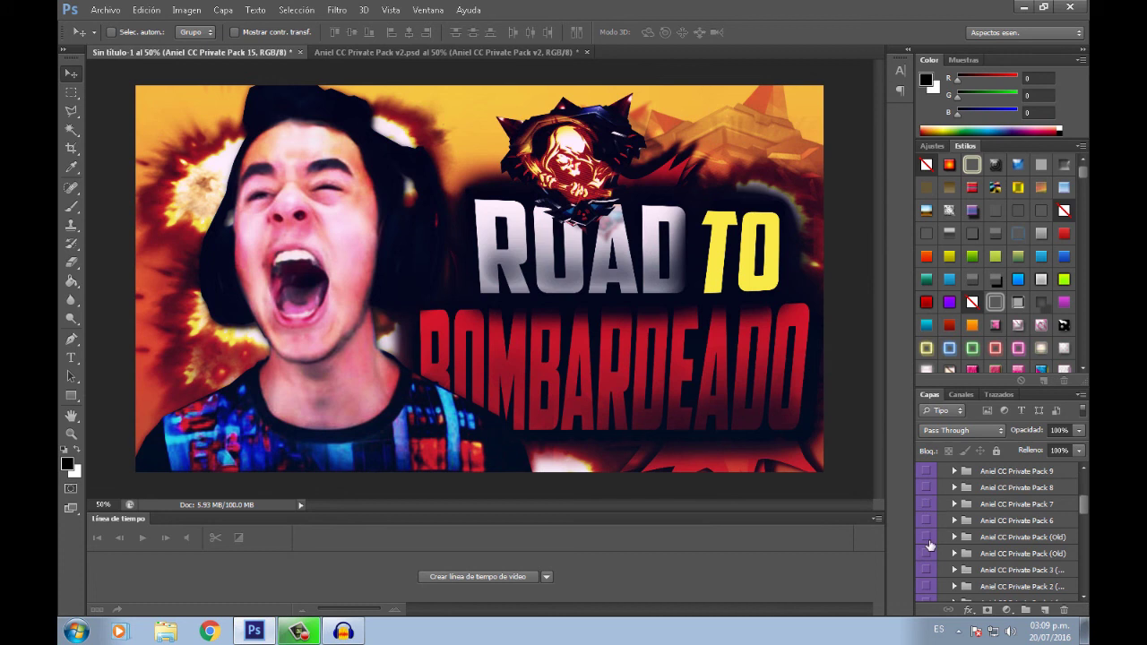
{"action": "left_click", "coordinate": [930, 543]}
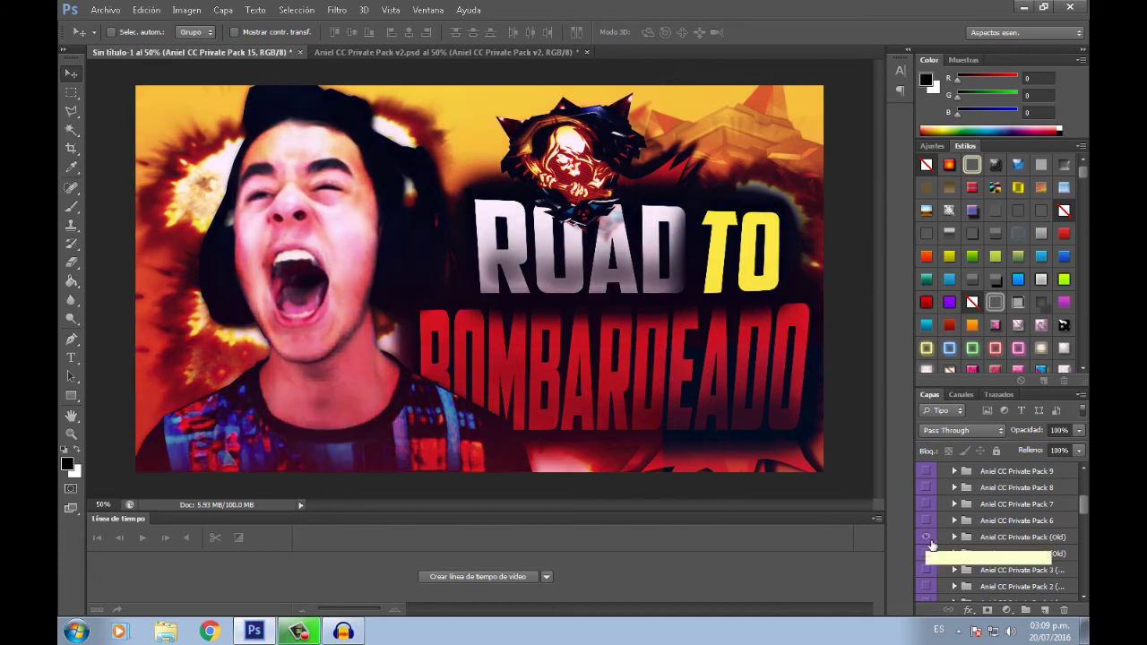
{"action": "left_click", "coordinate": [929, 539]}
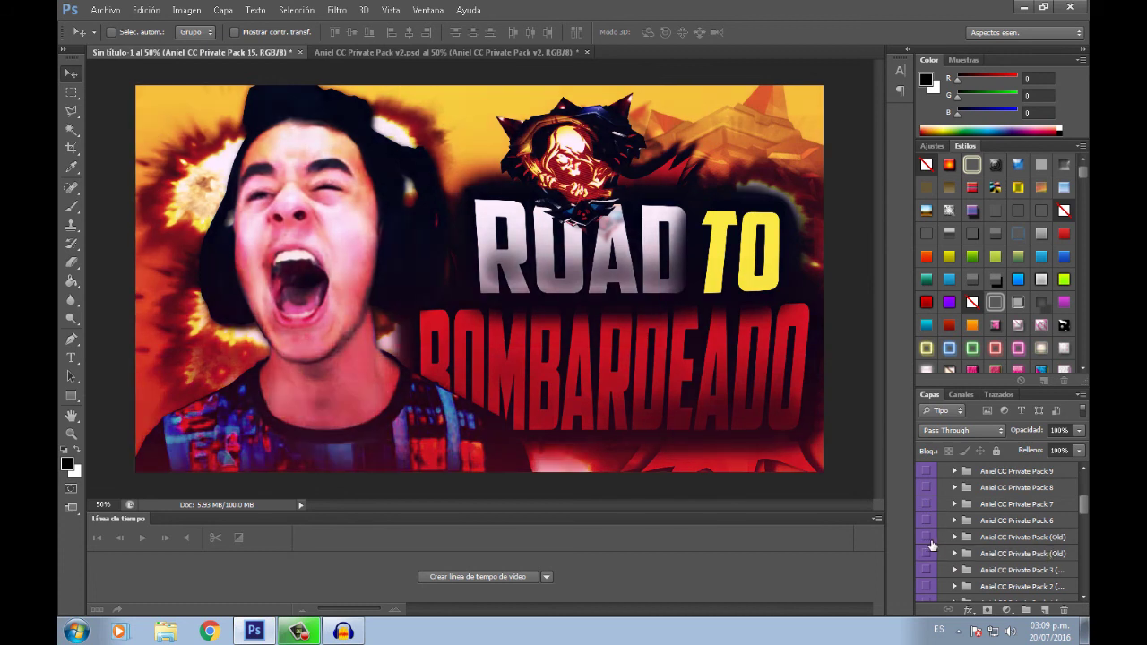
{"action": "left_click", "coordinate": [932, 554]}
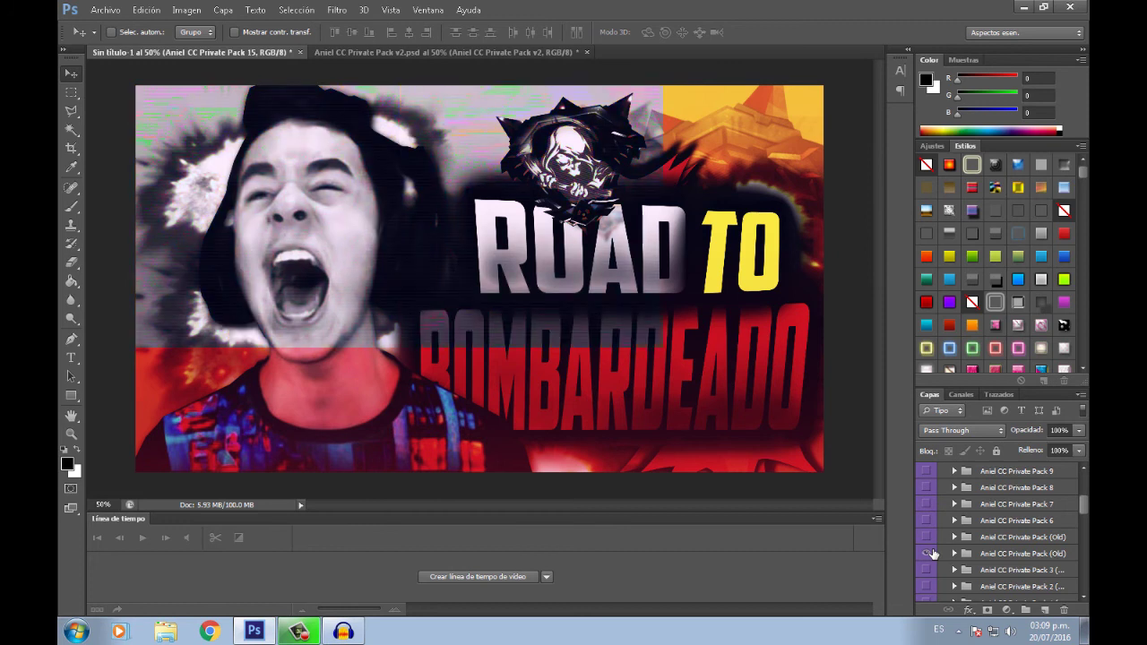
{"action": "left_click", "coordinate": [932, 572]}
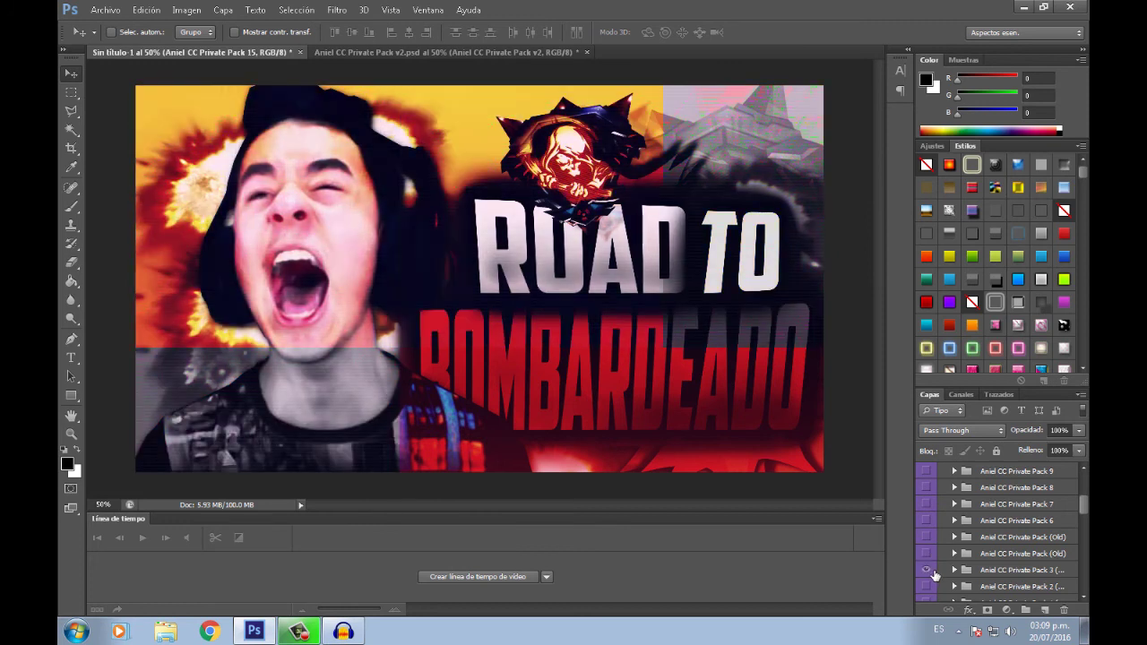
Preview Pack 1, then leave the Pack Cool correction visible and selected
{"action": "scroll", "coordinate": [935, 573], "scroll_direction": "down", "scroll_amount": 2}
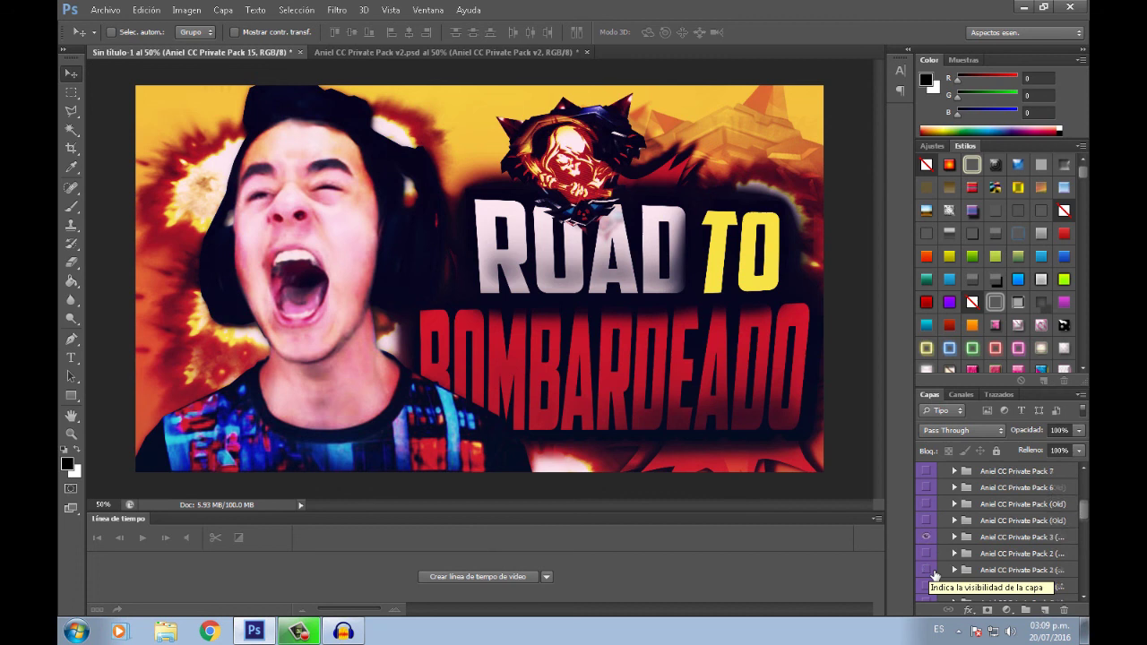
{"action": "left_click", "coordinate": [934, 536]}
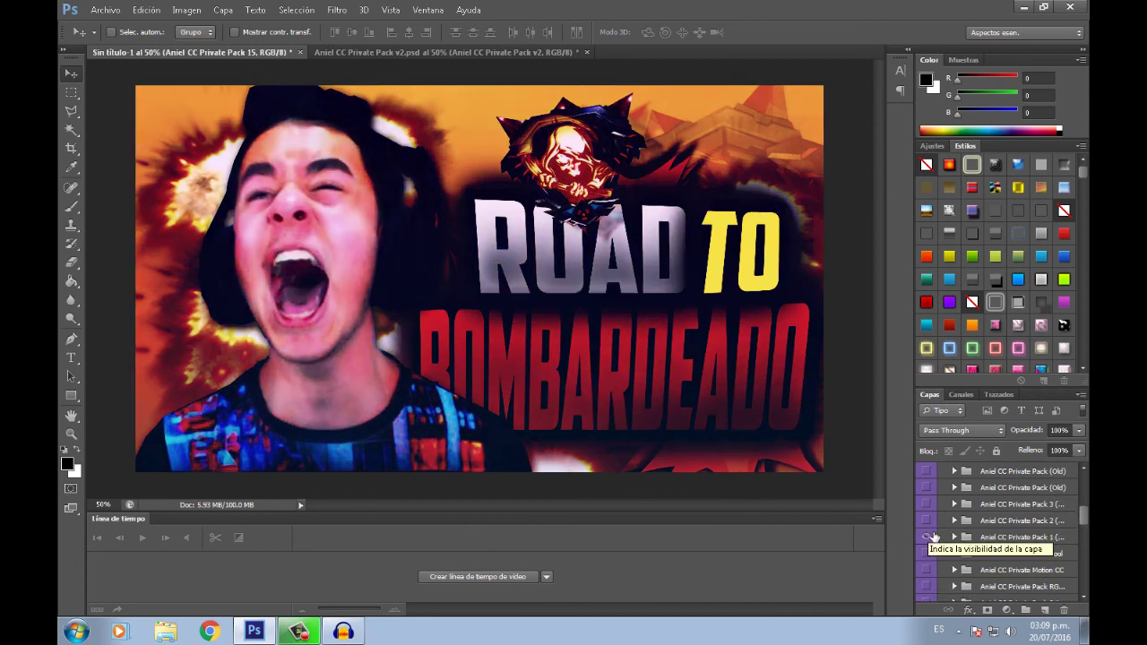
{"action": "left_click", "coordinate": [932, 555]}
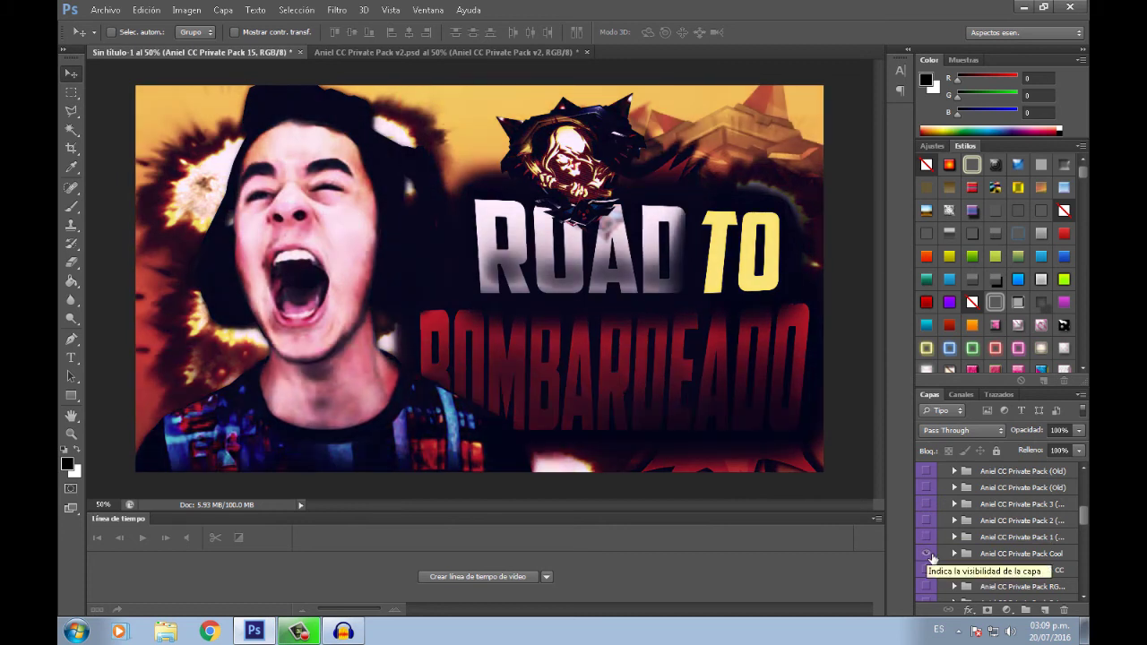
{"action": "left_click", "coordinate": [1011, 560]}
Lower the Pack Cool folder's opacity to 35%
{"action": "left_click", "coordinate": [1079, 430]}
{"action": "left_click_drag", "start_coordinate": [1072, 447], "coordinate": [1037, 454]}
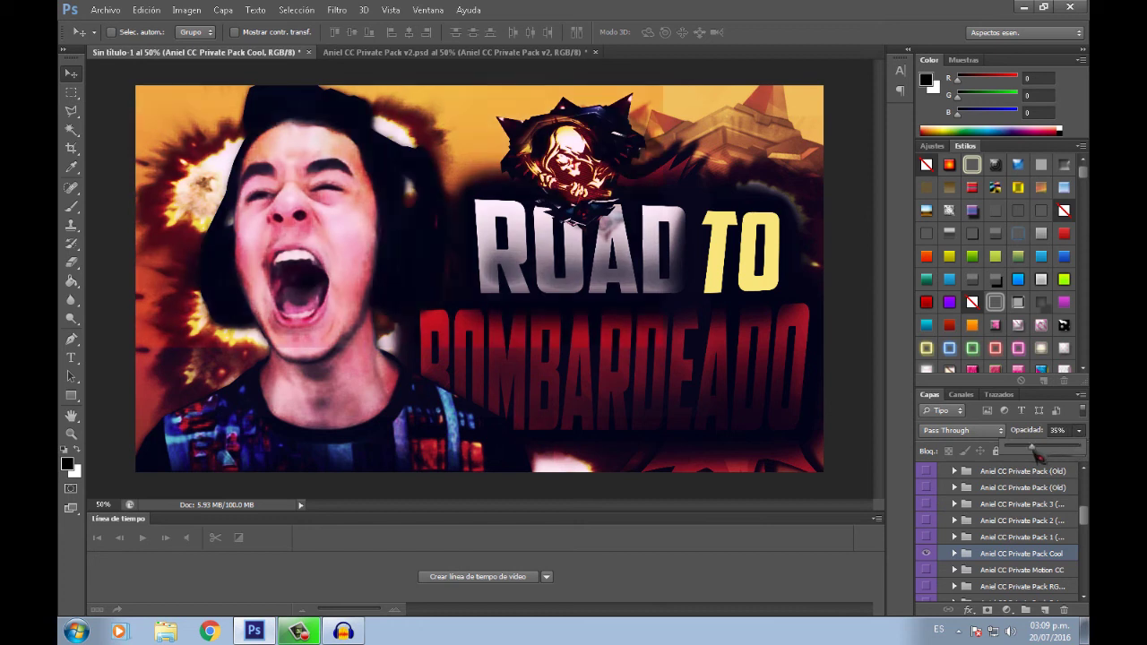
{"action": "left_click", "coordinate": [1004, 547]}
{"action": "scroll", "coordinate": [999, 543], "scroll_direction": "up", "scroll_amount": 5}
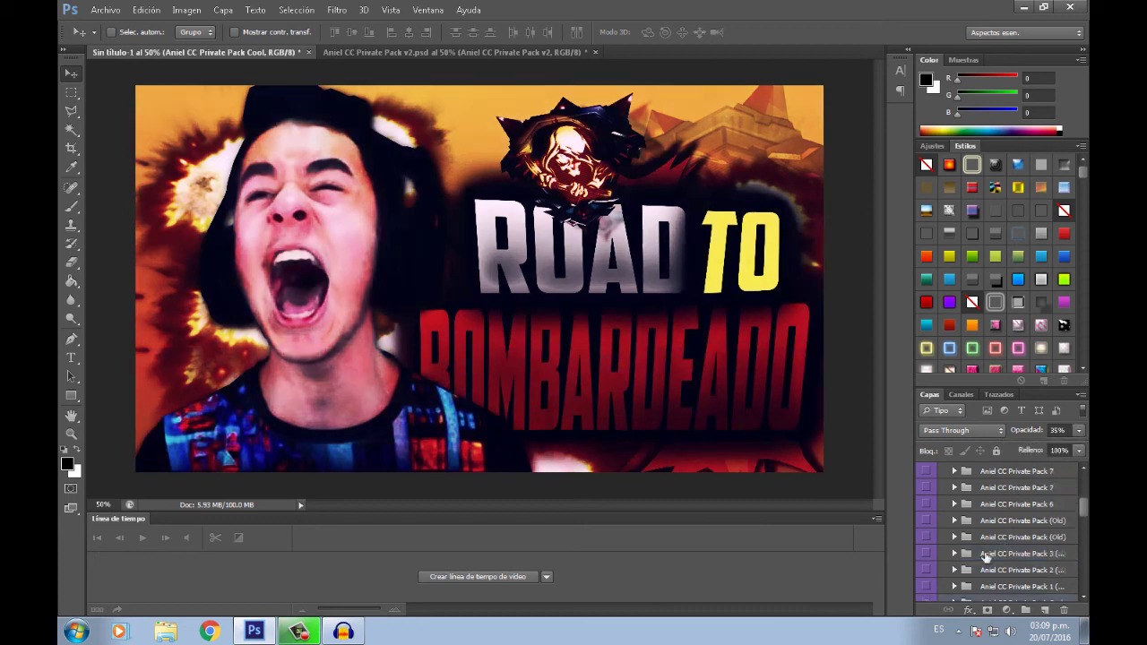
{"action": "scroll", "coordinate": [933, 513], "scroll_direction": "up", "scroll_amount": 2}
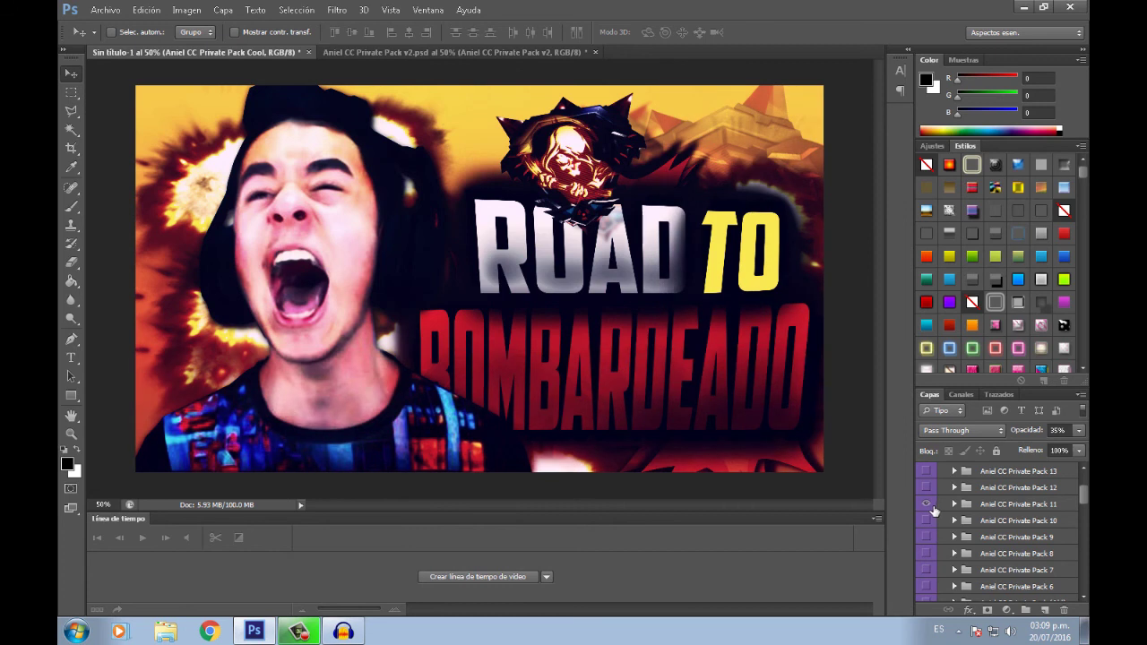
{"action": "scroll", "coordinate": [933, 511], "scroll_direction": "up", "scroll_amount": 2}
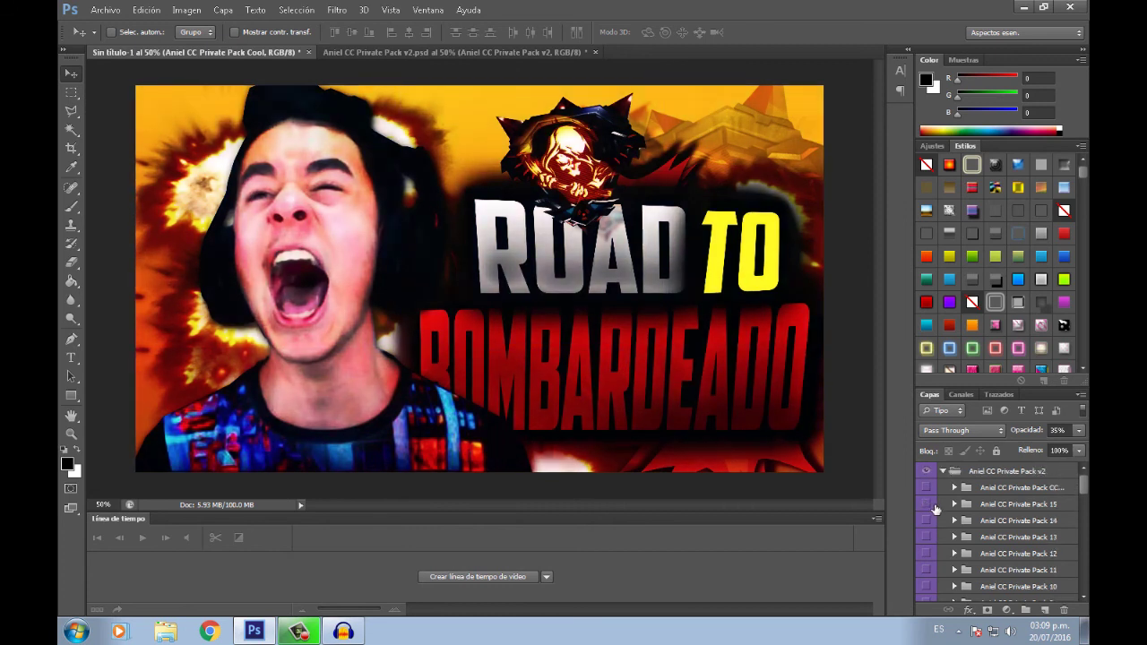
{"action": "scroll", "coordinate": [935, 511], "scroll_direction": "down", "scroll_amount": 3}
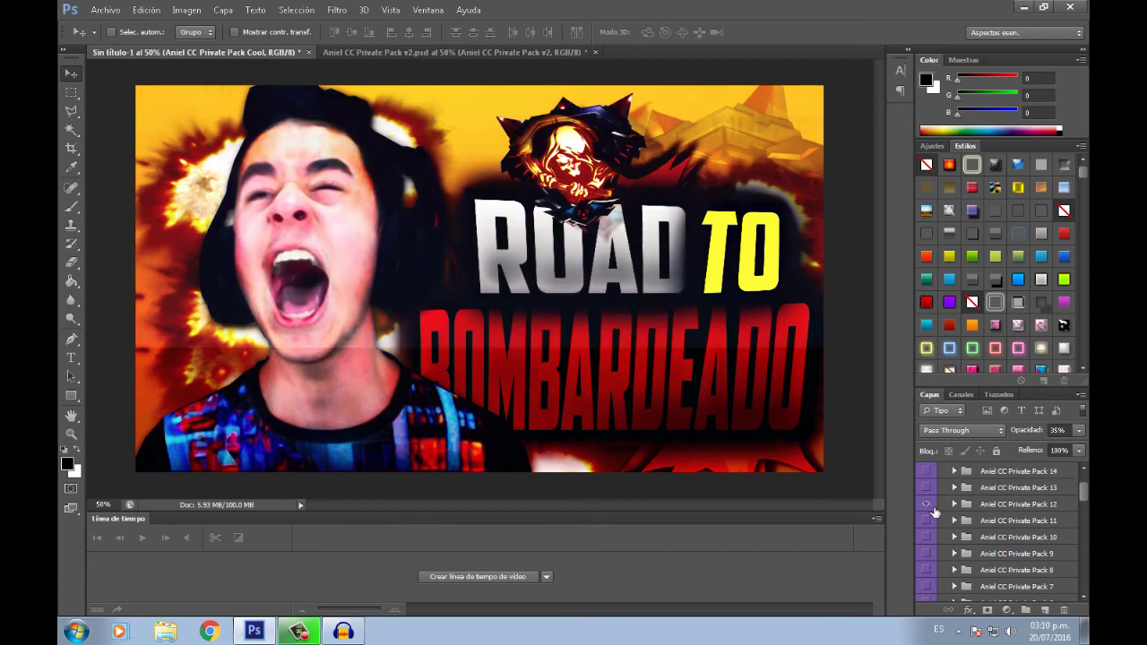
{"action": "scroll", "coordinate": [935, 511], "scroll_direction": "up", "scroll_amount": 3}
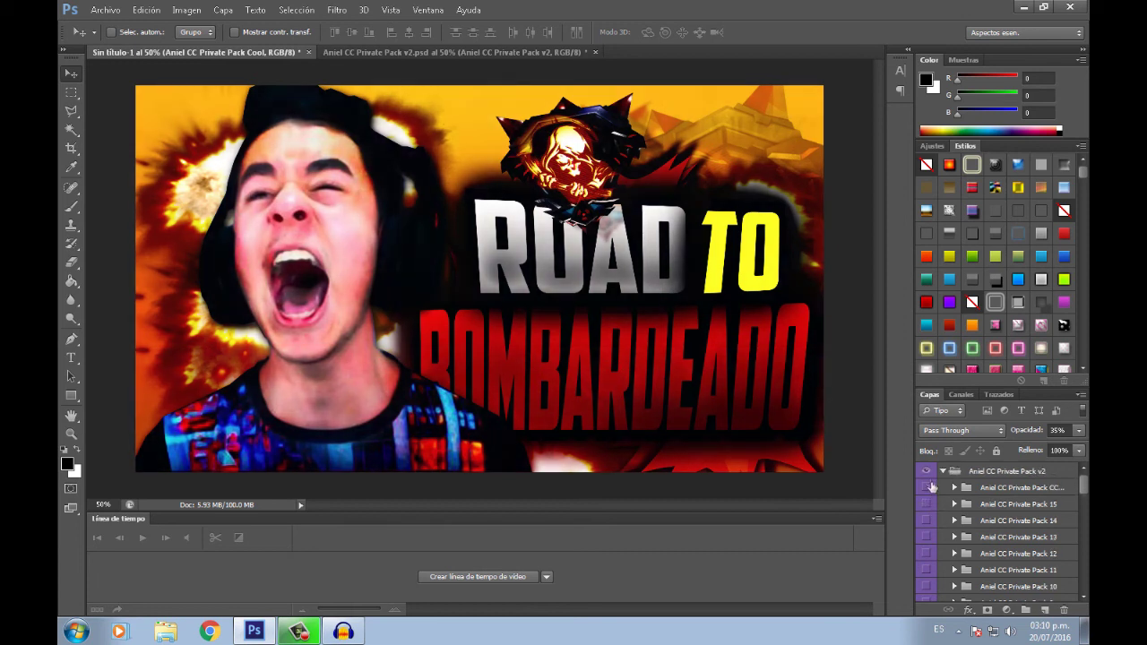
{"action": "scroll", "coordinate": [954, 507], "scroll_direction": "down", "scroll_amount": 8}
{"action": "scroll", "coordinate": [932, 536], "scroll_direction": "down", "scroll_amount": 1}
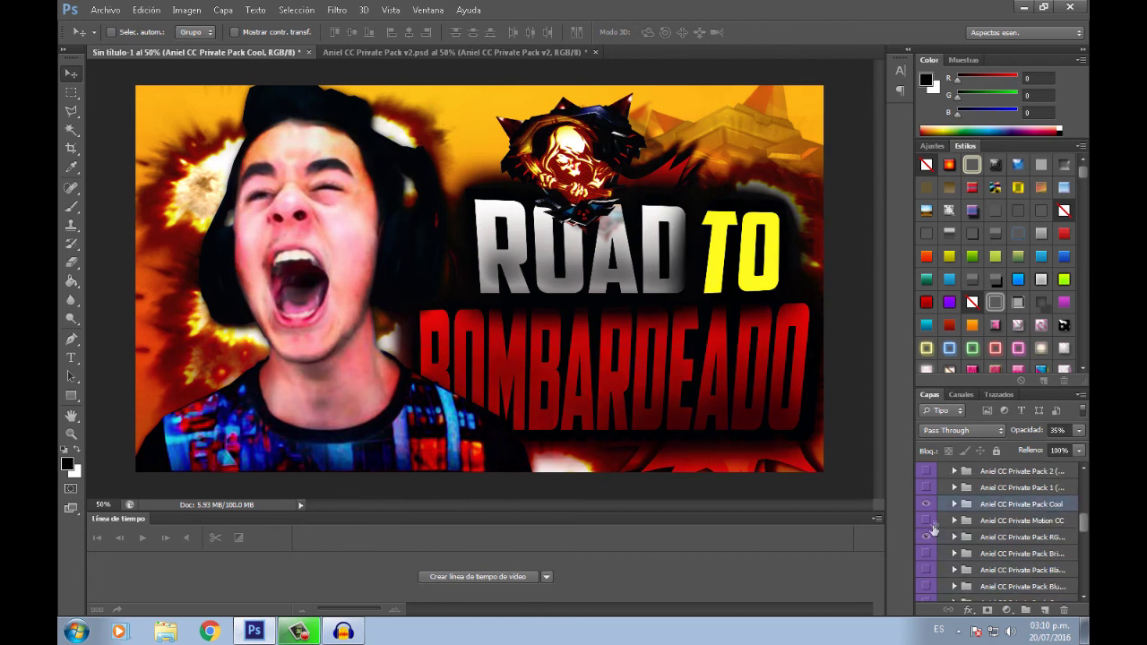
Turn on the Pack RGB CC folder at 50% opacity
{"action": "left_click", "coordinate": [930, 537]}
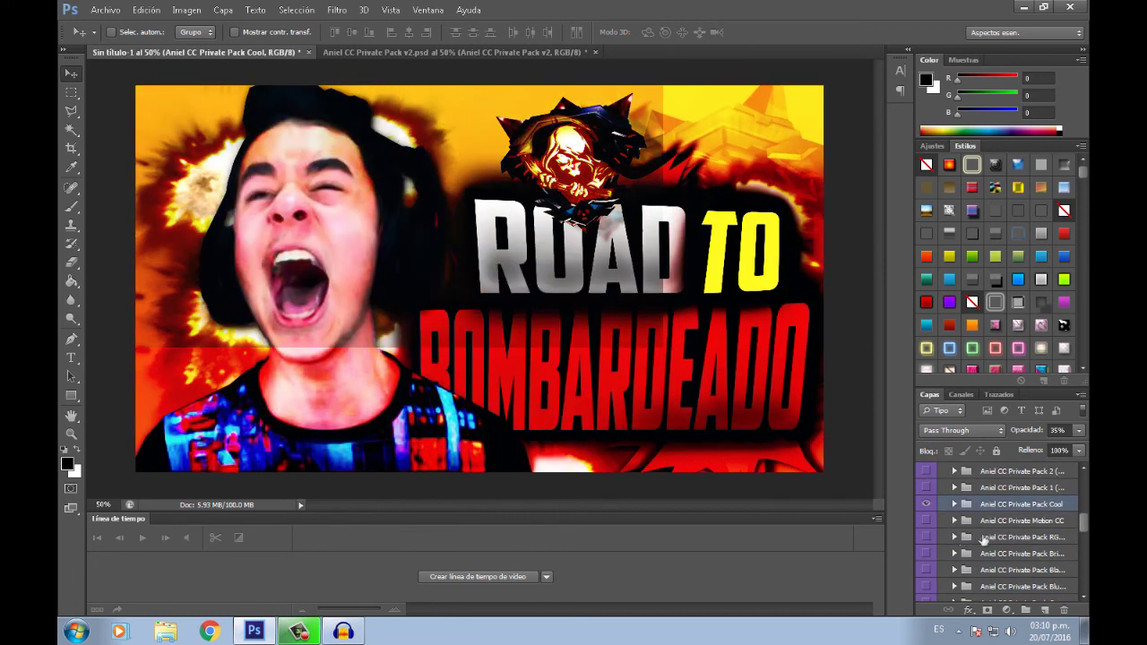
{"action": "left_click", "coordinate": [986, 538]}
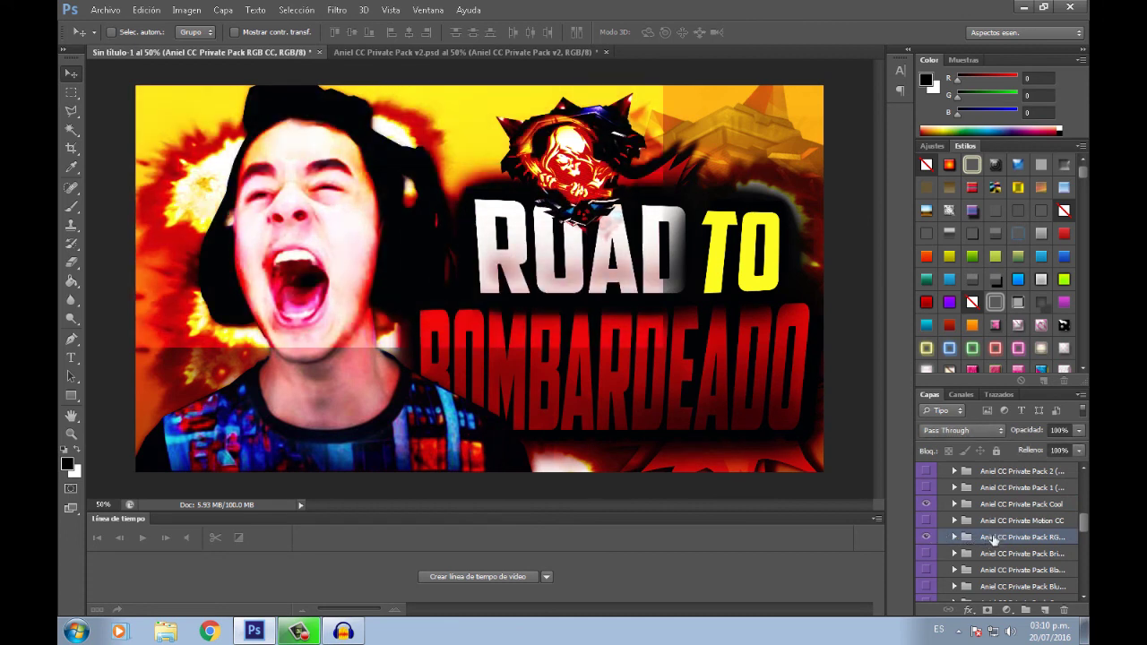
{"action": "left_click", "coordinate": [1079, 431]}
{"action": "mouse_move", "coordinate": [1059, 455]}
{"action": "left_mouse_down"}
{"action": "mouse_move", "coordinate": [1039, 457]}
{"action": "mouse_move", "coordinate": [1050, 455]}
{"action": "left_mouse_up"}
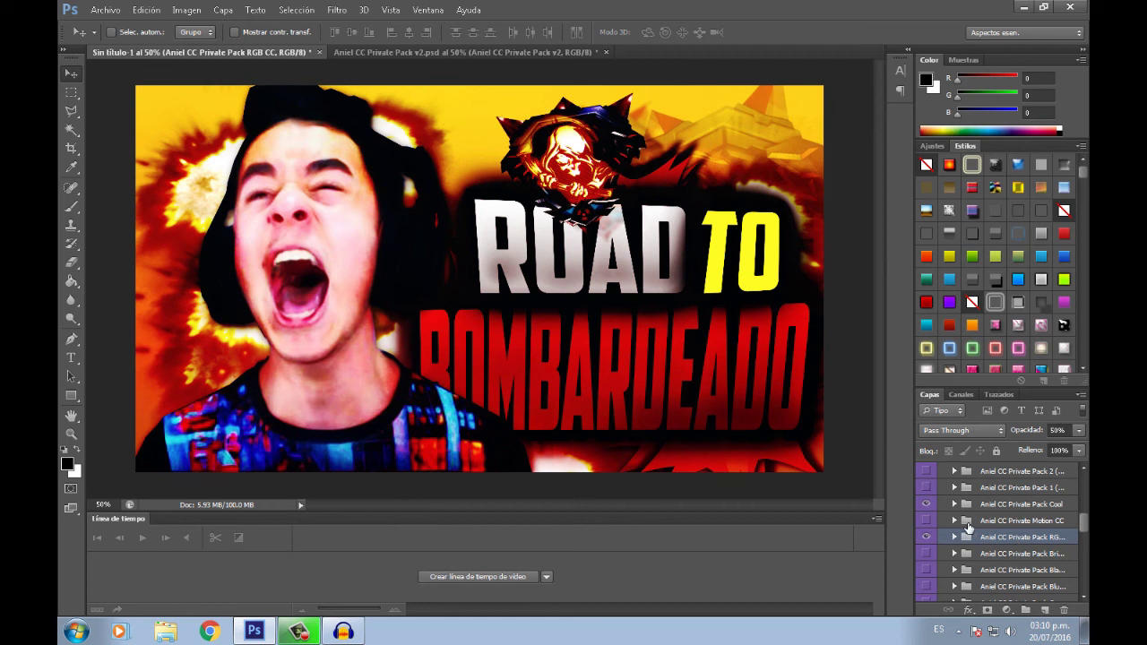
{"action": "scroll", "coordinate": [968, 528], "scroll_direction": "up", "scroll_amount": 3}
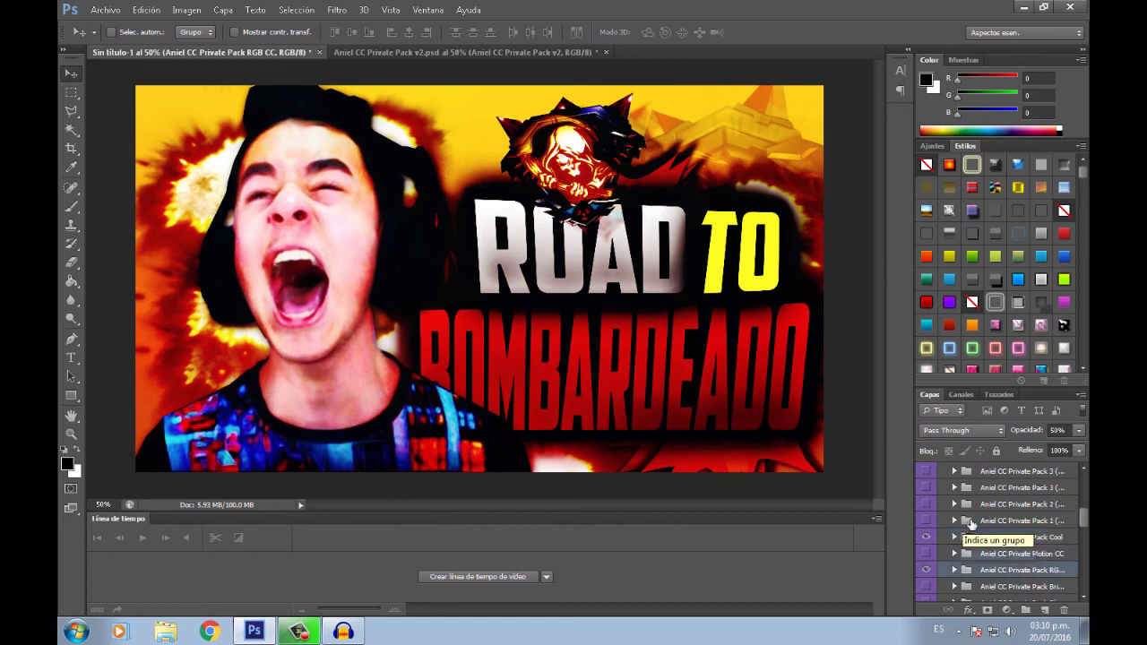
{"action": "scroll", "coordinate": [967, 520], "scroll_direction": "up", "scroll_amount": 5}
{"action": "scroll", "coordinate": [960, 502], "scroll_direction": "up", "scroll_amount": 3}
Add a new layer above Grupo 1 and draw a black rectangle covering the whole canvas
{"action": "left_click", "coordinate": [944, 472]}
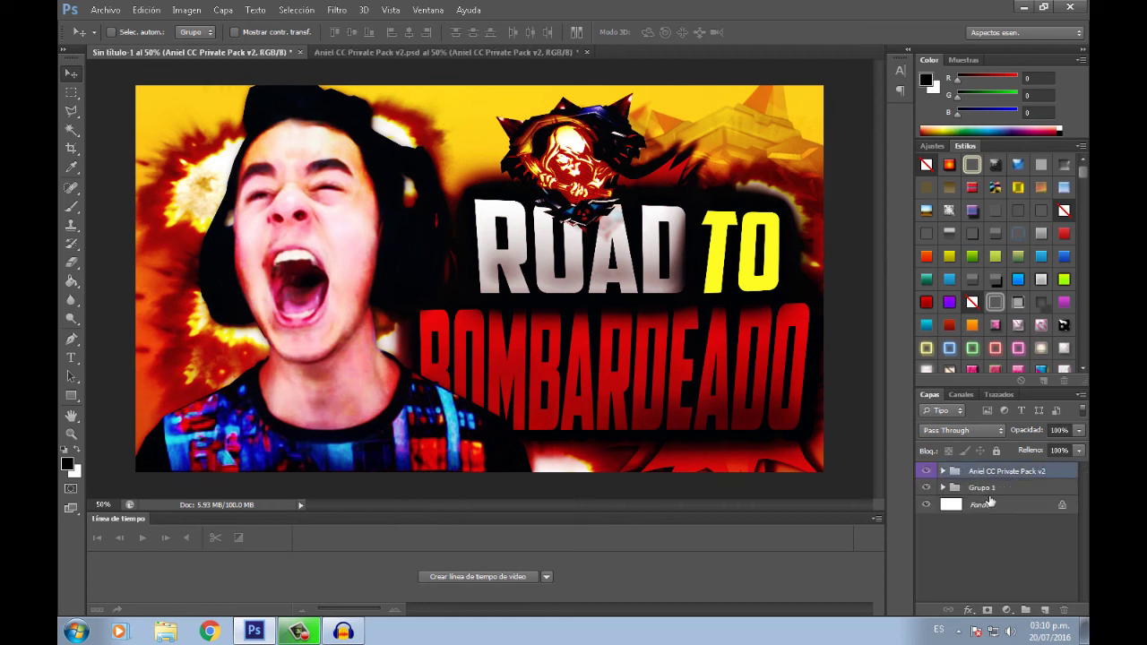
{"action": "left_click", "coordinate": [986, 488]}
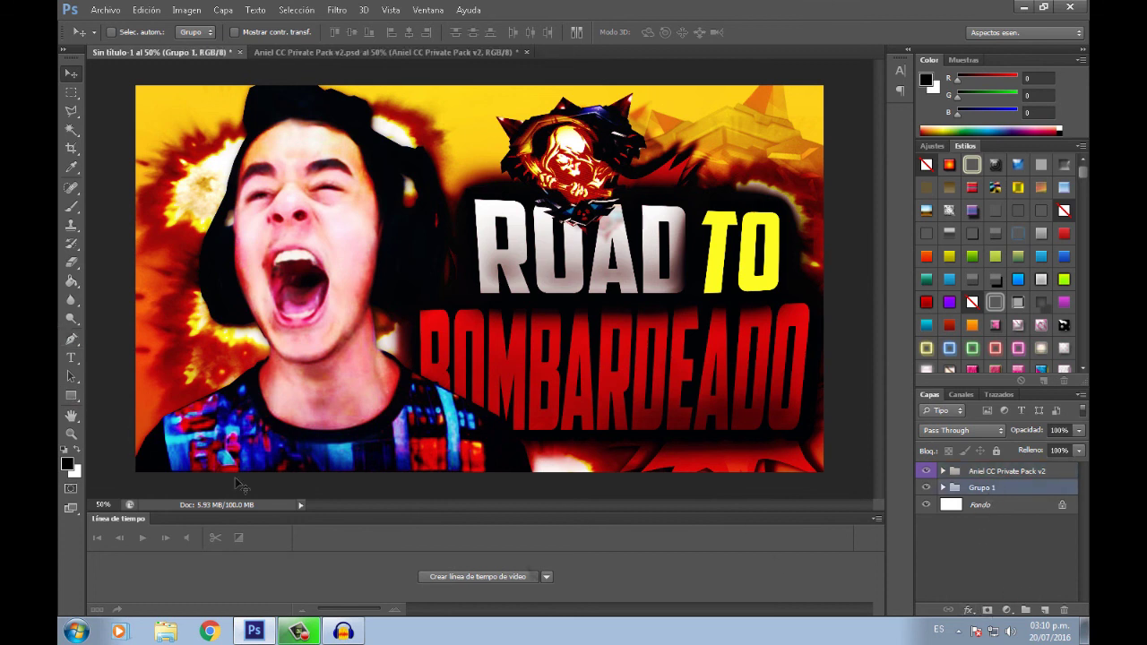
{"action": "left_click", "coordinate": [1045, 610]}
{"action": "left_click", "coordinate": [72, 396]}
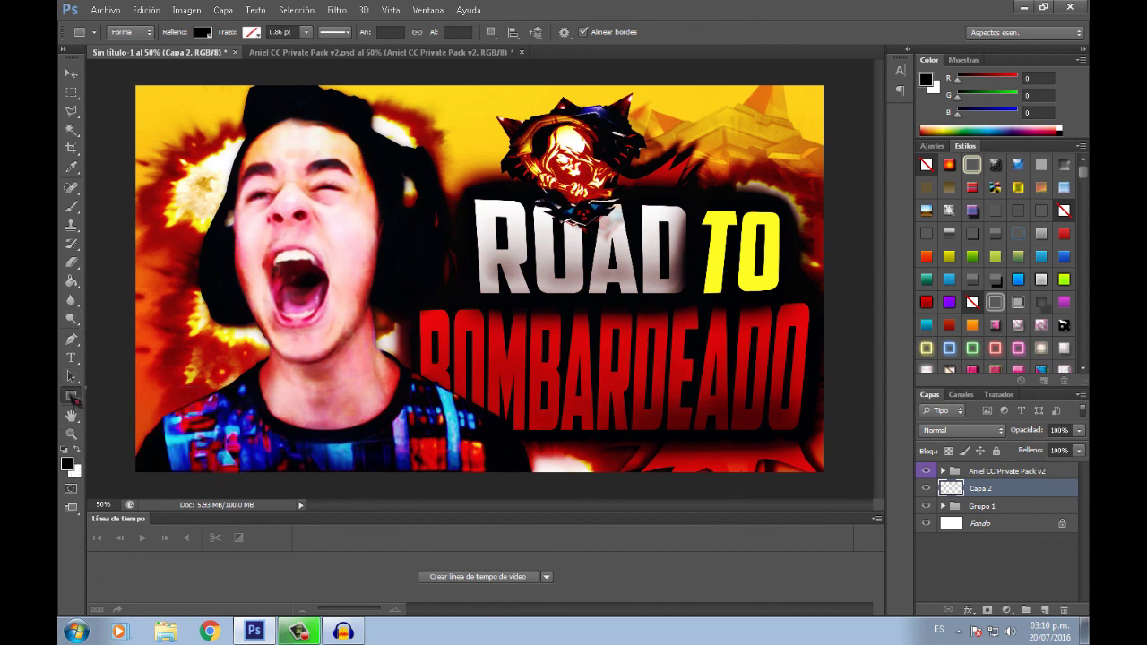
{"action": "left_click", "coordinate": [152, 392]}
{"action": "left_click_drag", "start_coordinate": [122, 77], "coordinate": [843, 498]}
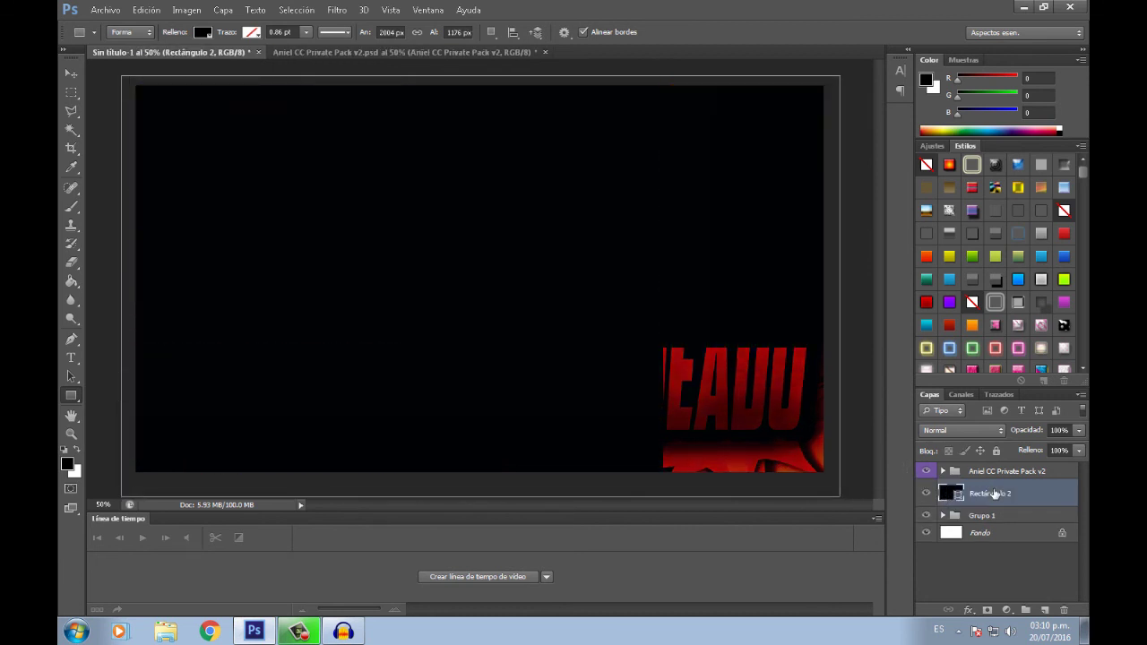
Rasterize the rectangle layer and set a soft Eraser brush to 2136 px
{"action": "right_click", "coordinate": [995, 494]}
{"action": "left_click", "coordinate": [409, 249]}
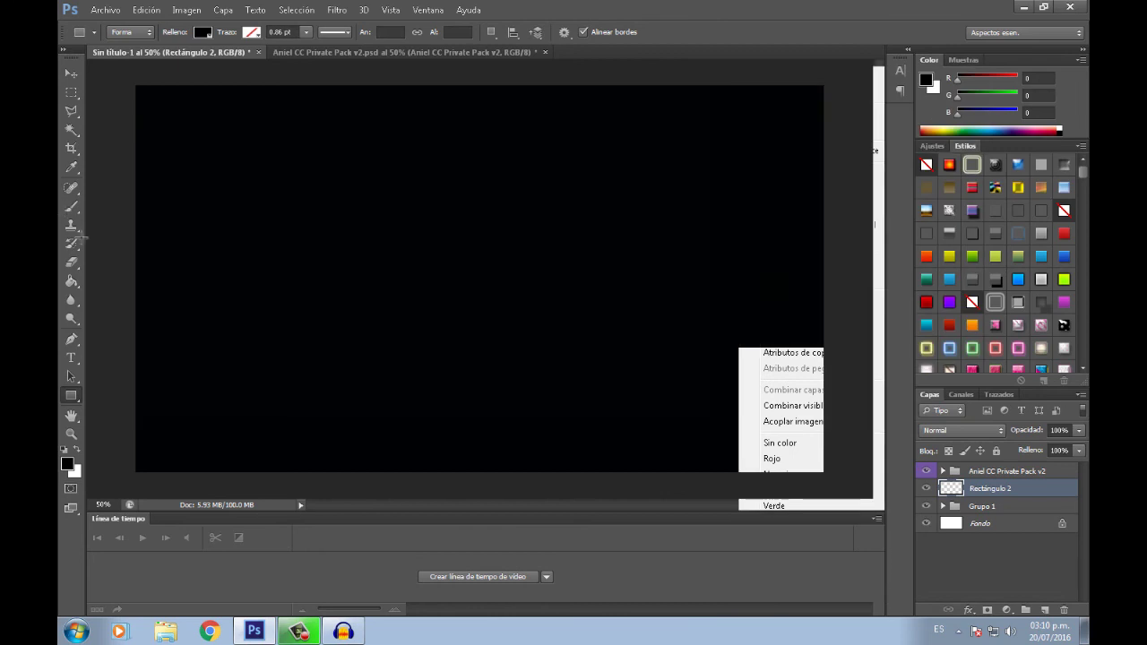
{"action": "left_click", "coordinate": [72, 262]}
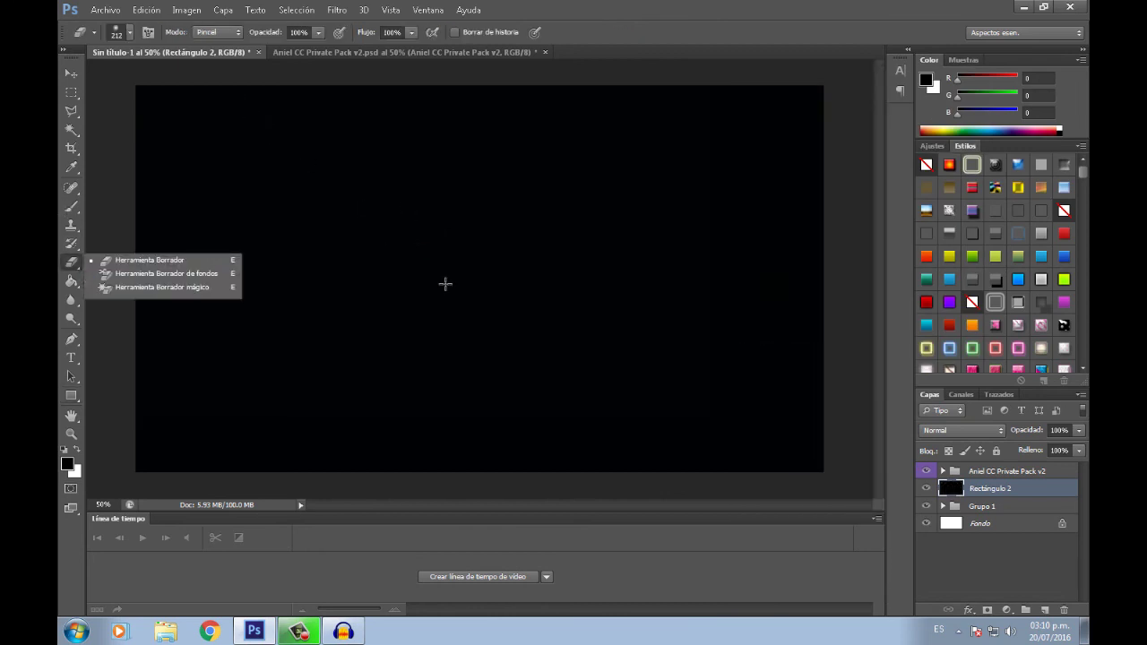
{"action": "left_click", "coordinate": [131, 33]}
{"action": "left_click", "coordinate": [191, 60]}
{"action": "type", "text": "1392"}
{"action": "key", "text": "Return"}
{"action": "type", "text": "2136"}
{"action": "key", "text": "Return"}
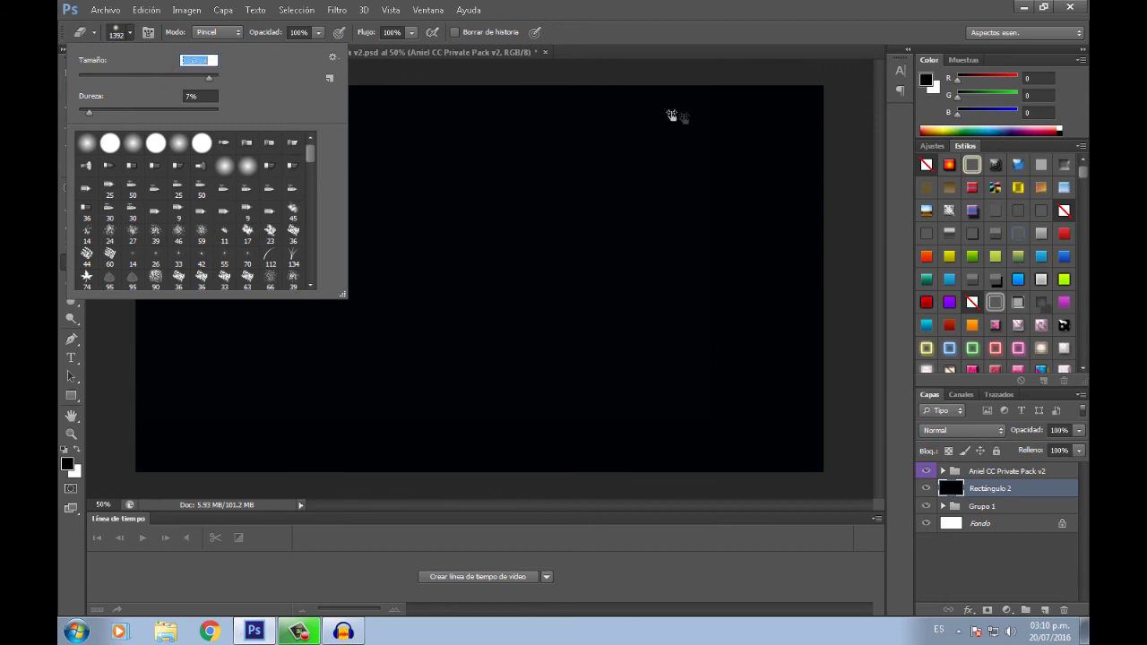
{"action": "key", "text": "Return"}
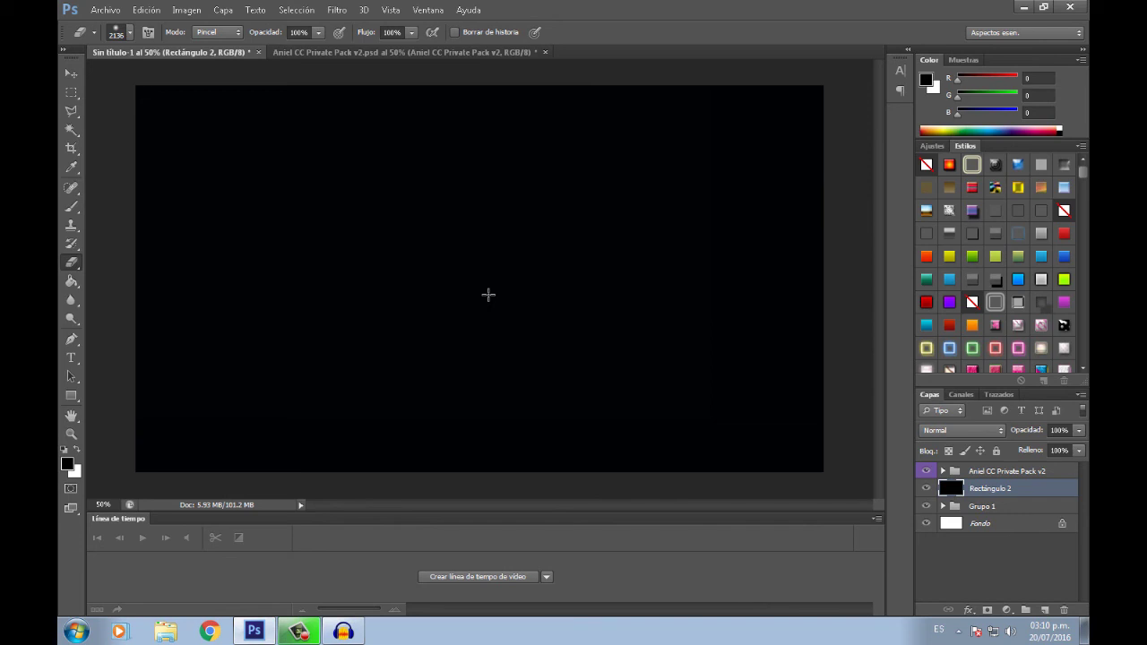
Erase the overlay's centre to leave dark edges, and set the vignette to 55% opacity
{"action": "left_click", "coordinate": [488, 295]}
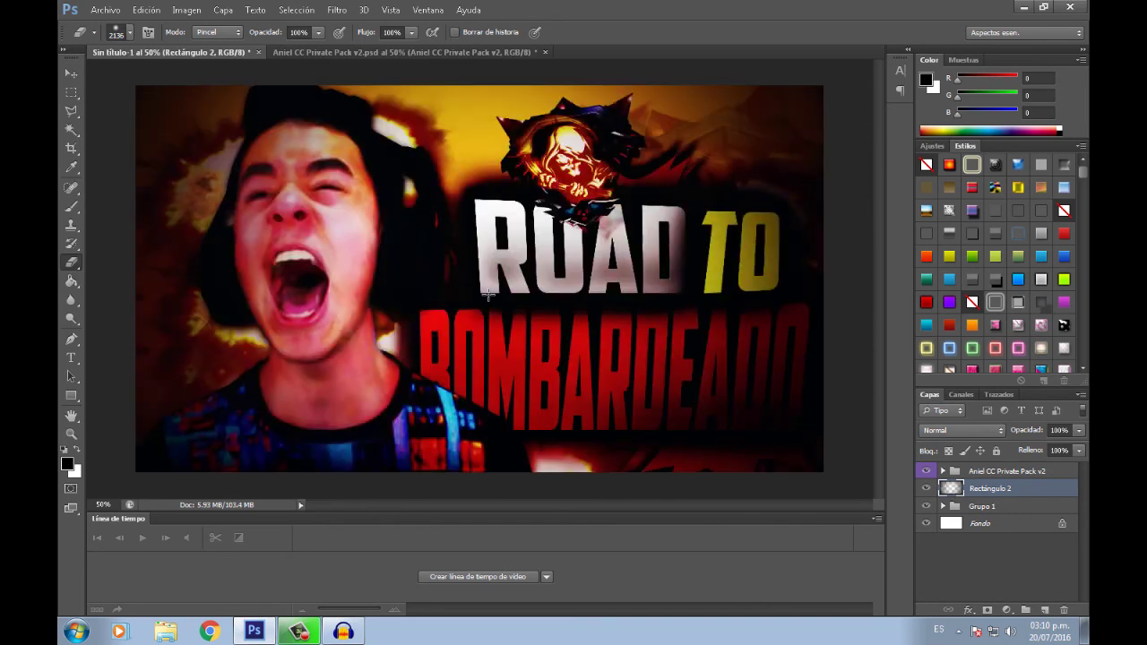
{"action": "left_click", "coordinate": [488, 295]}
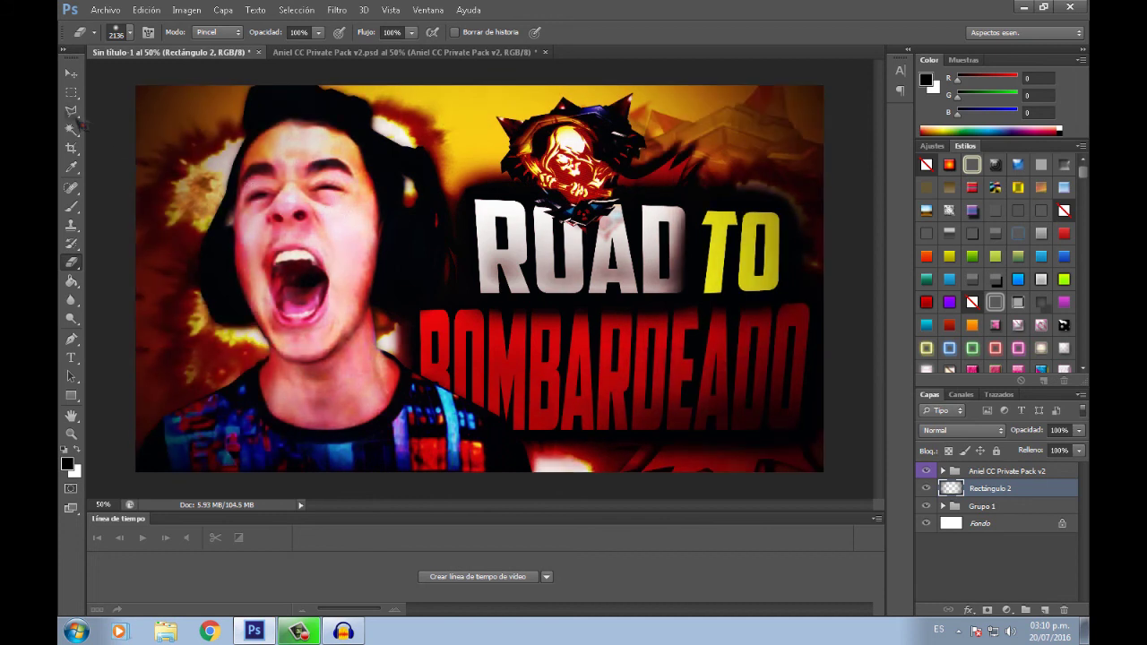
{"action": "left_click", "coordinate": [75, 77]}
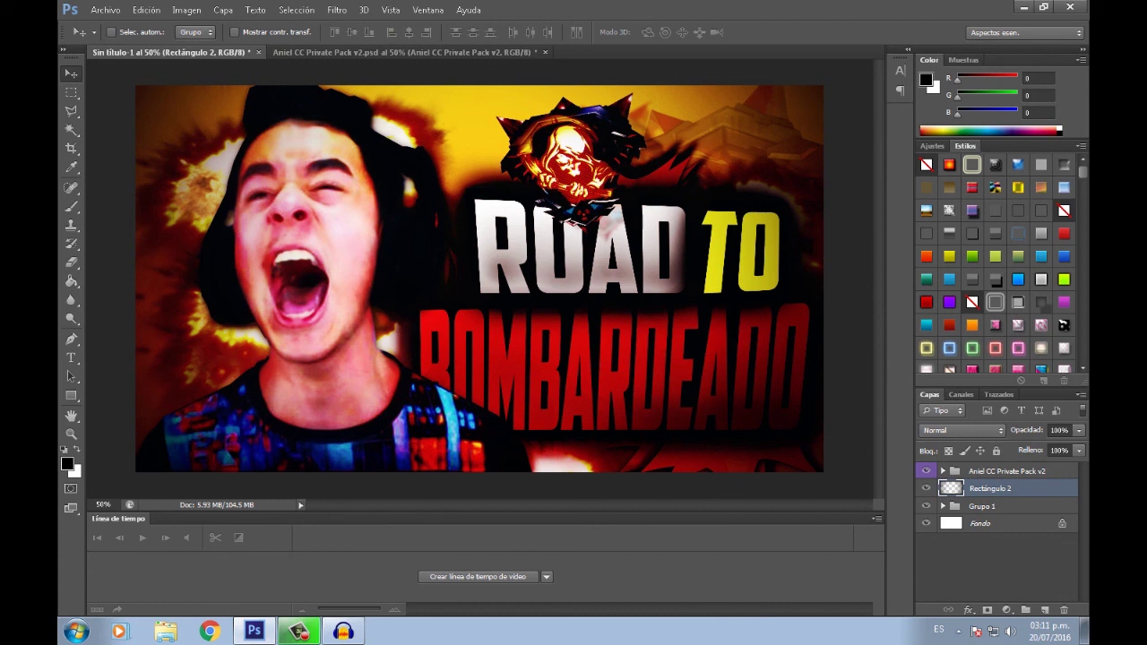
{"action": "left_click_drag", "start_coordinate": [1080, 432], "coordinate": [1053, 455]}
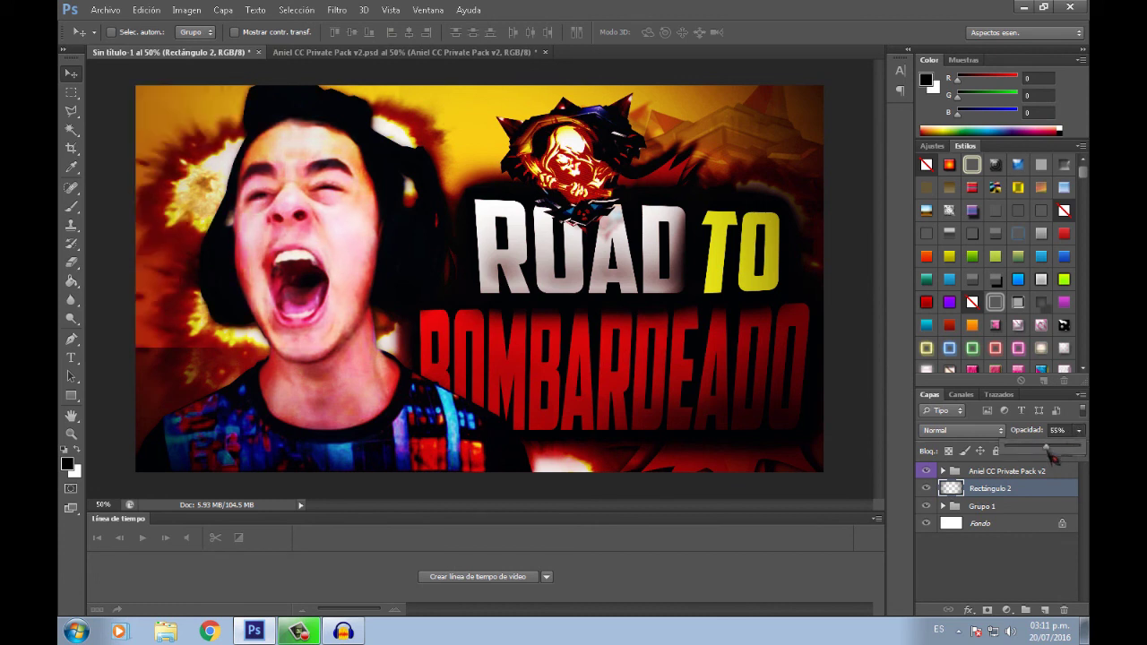
{"action": "left_click", "coordinate": [930, 490]}
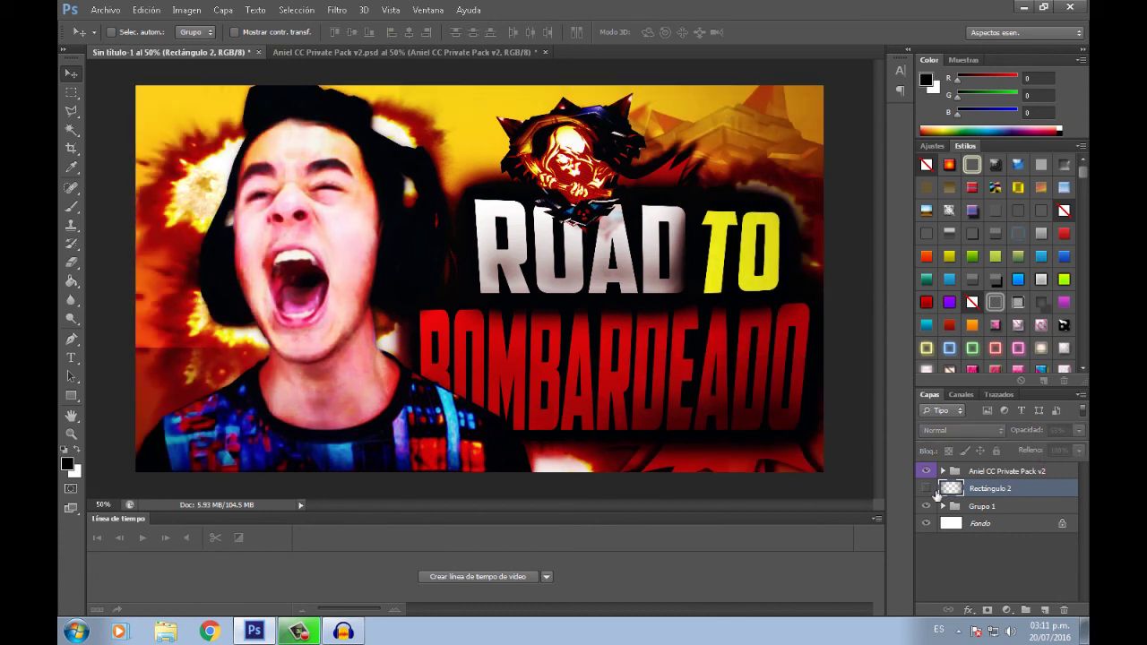
{"action": "left_click", "coordinate": [936, 490]}
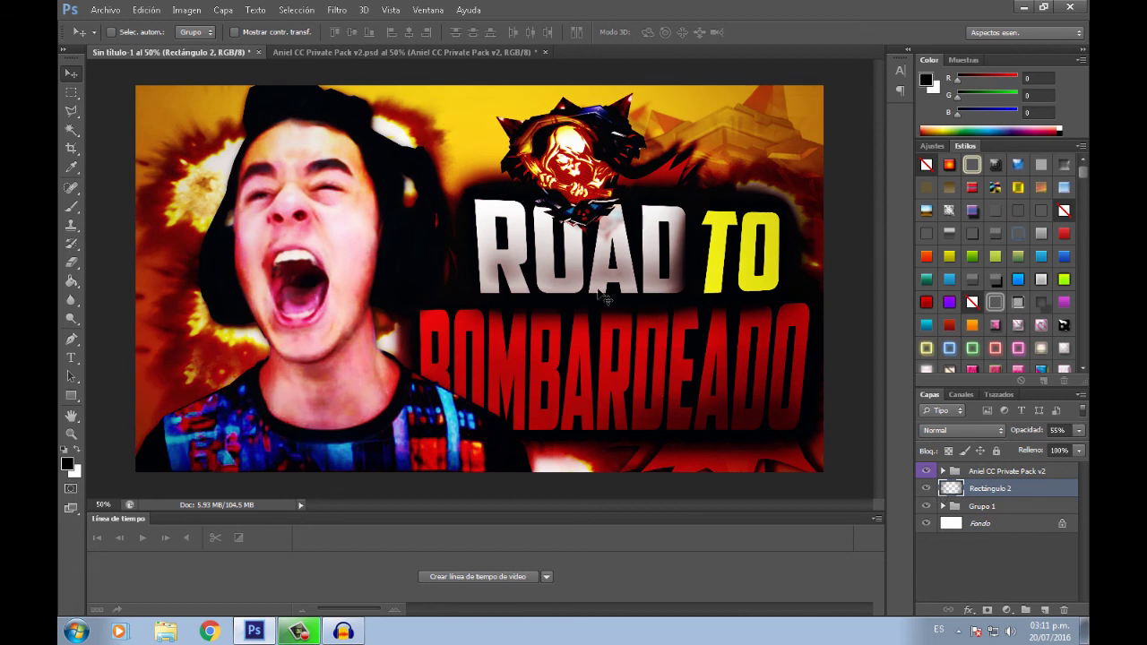